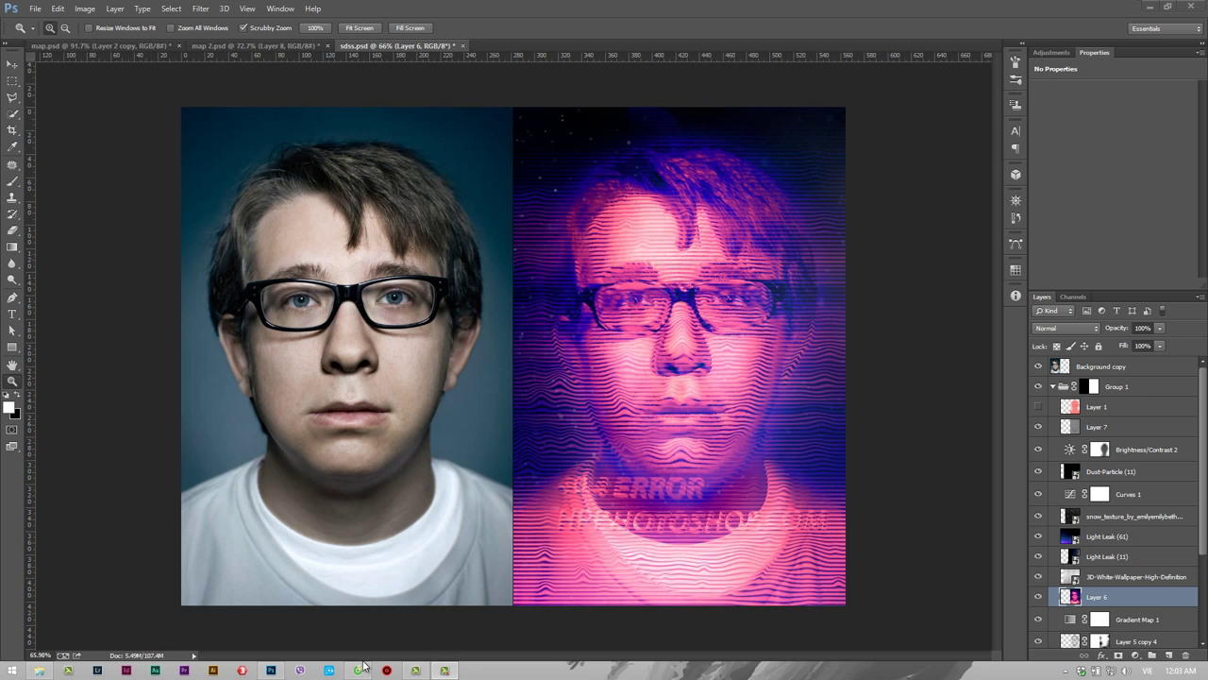
# Switch to the Coc Coc browser showing the Facebook post of the glitch portrait
pyautogui.click(359, 670)
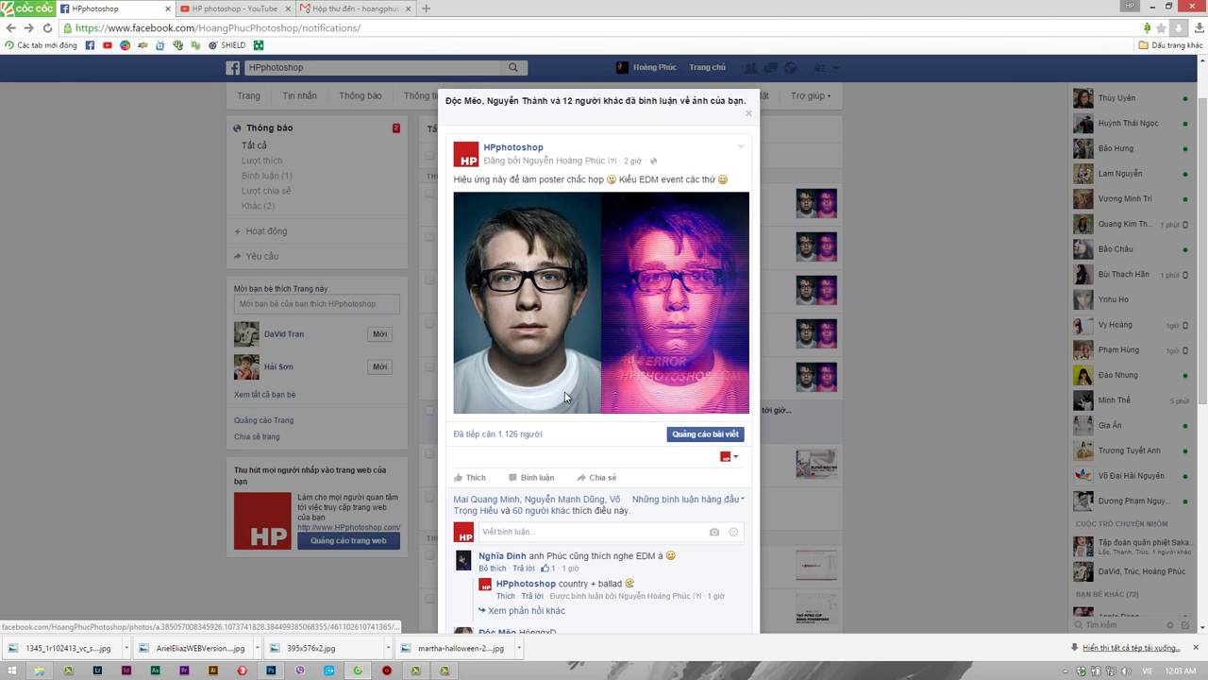
# Close the notification preview and scroll down the HPphotoshop page timeline
pyautogui.scroll(-3, 566, 397)
pyautogui.click(948, 392)
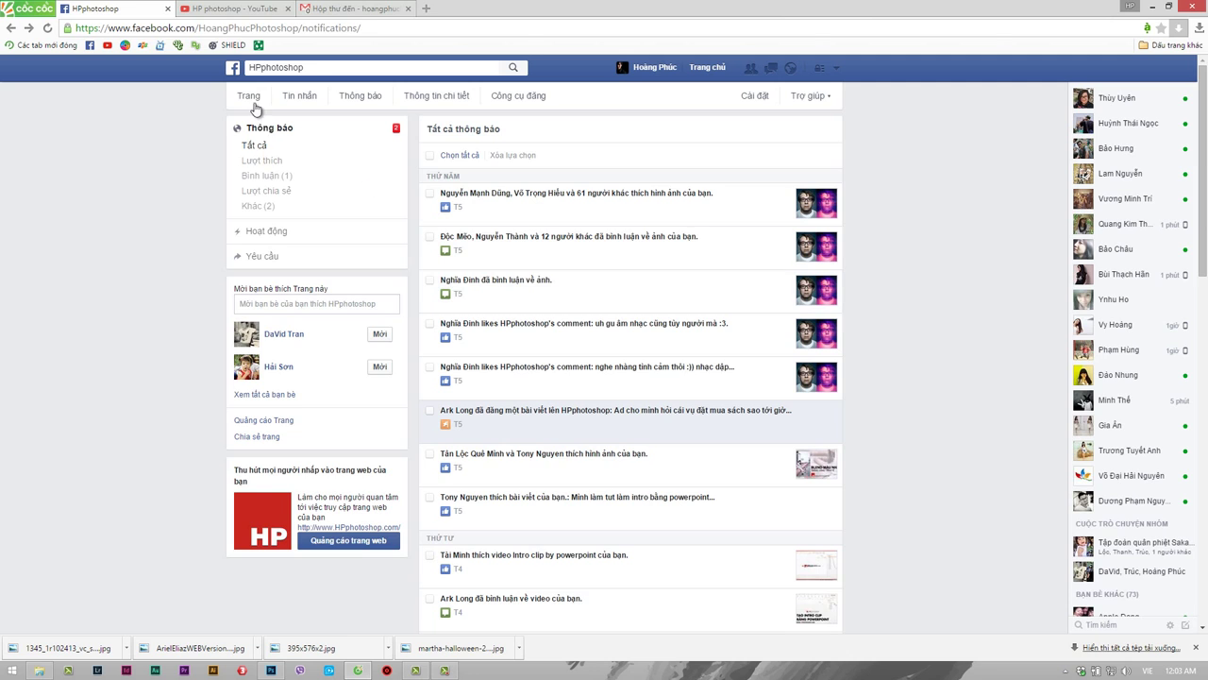
pyautogui.click(250, 98)
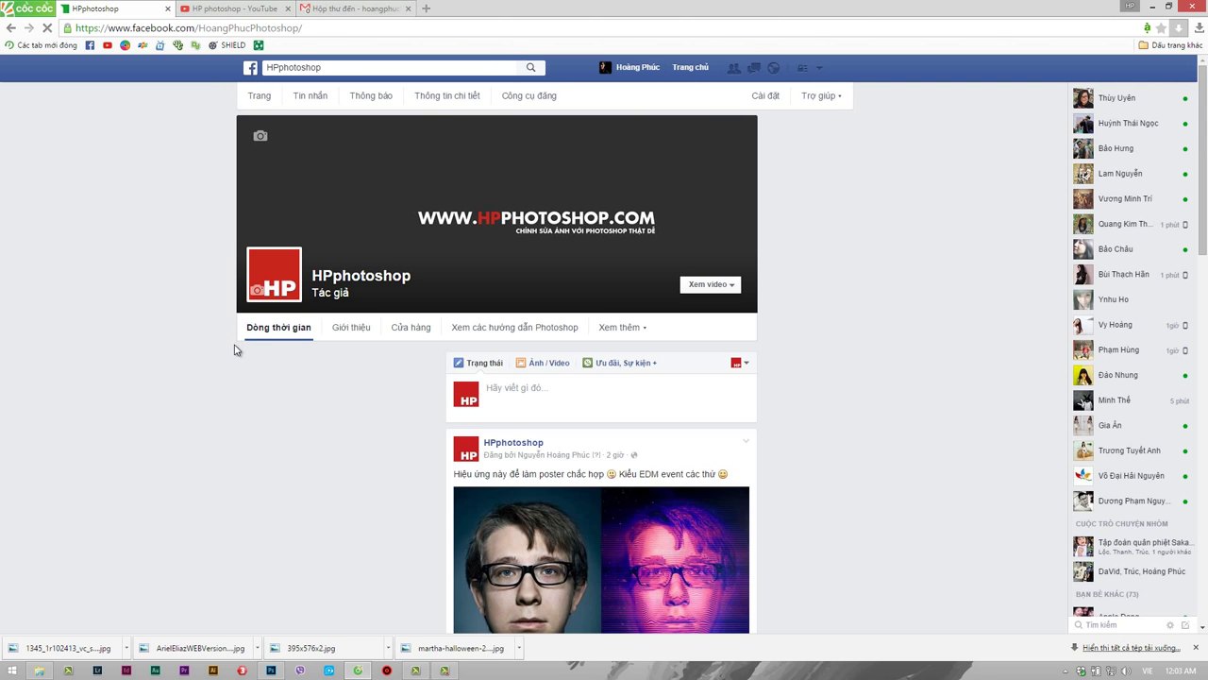
pyautogui.scroll(-4, 236, 349)
pyautogui.scroll(-3, 236, 350)
pyautogui.scroll(-4, 236, 349)
pyautogui.scroll(-3, 236, 349)
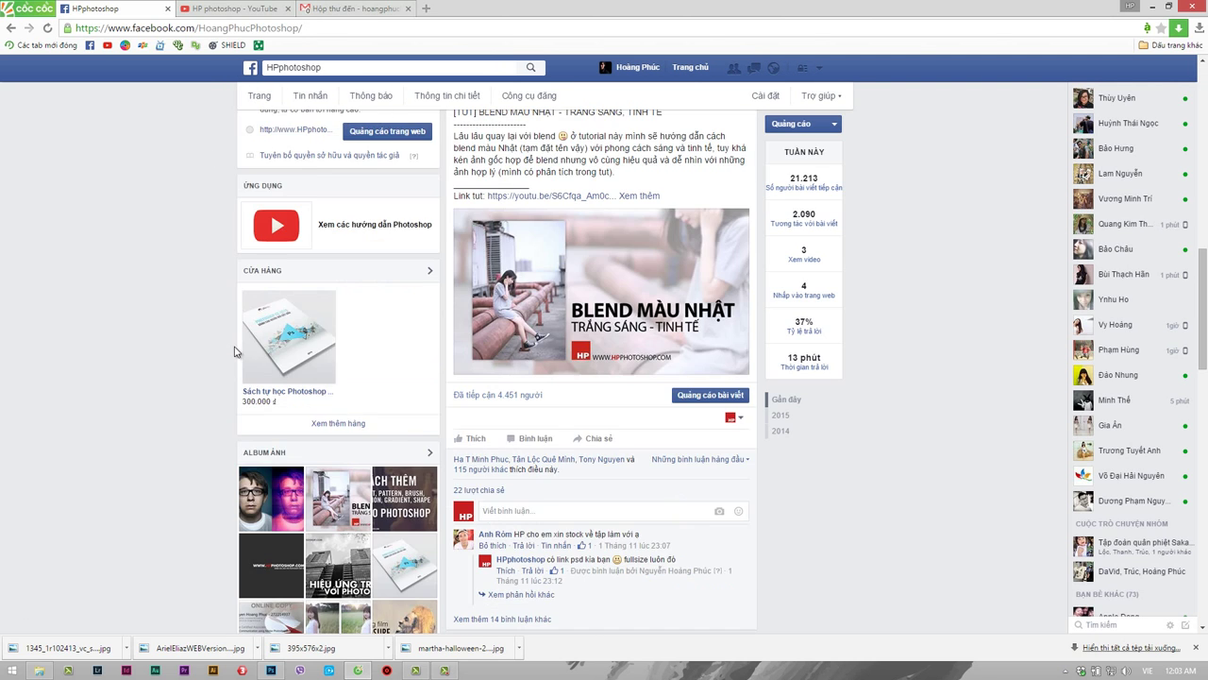
# Load the remaining 14 comments, then view and close a comment's attached glitch photo
pyautogui.click(513, 620)
pyautogui.scroll(-2, 184, 476)
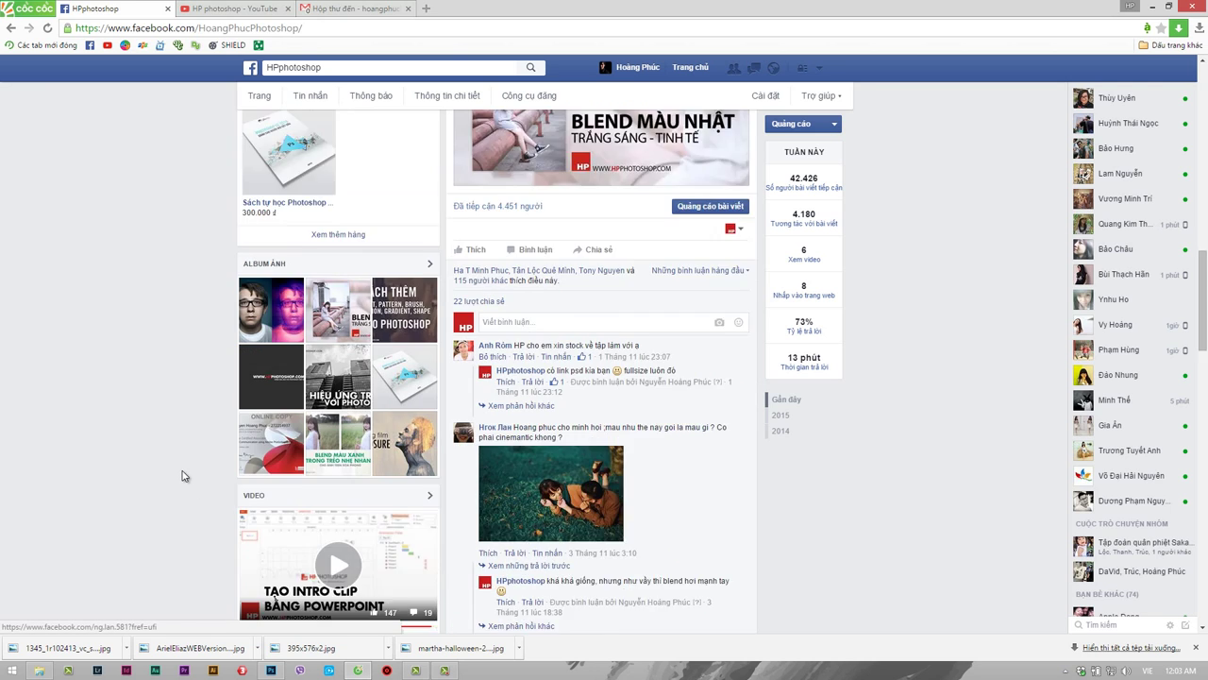
pyautogui.scroll(-2, 184, 475)
pyautogui.scroll(-2, 184, 476)
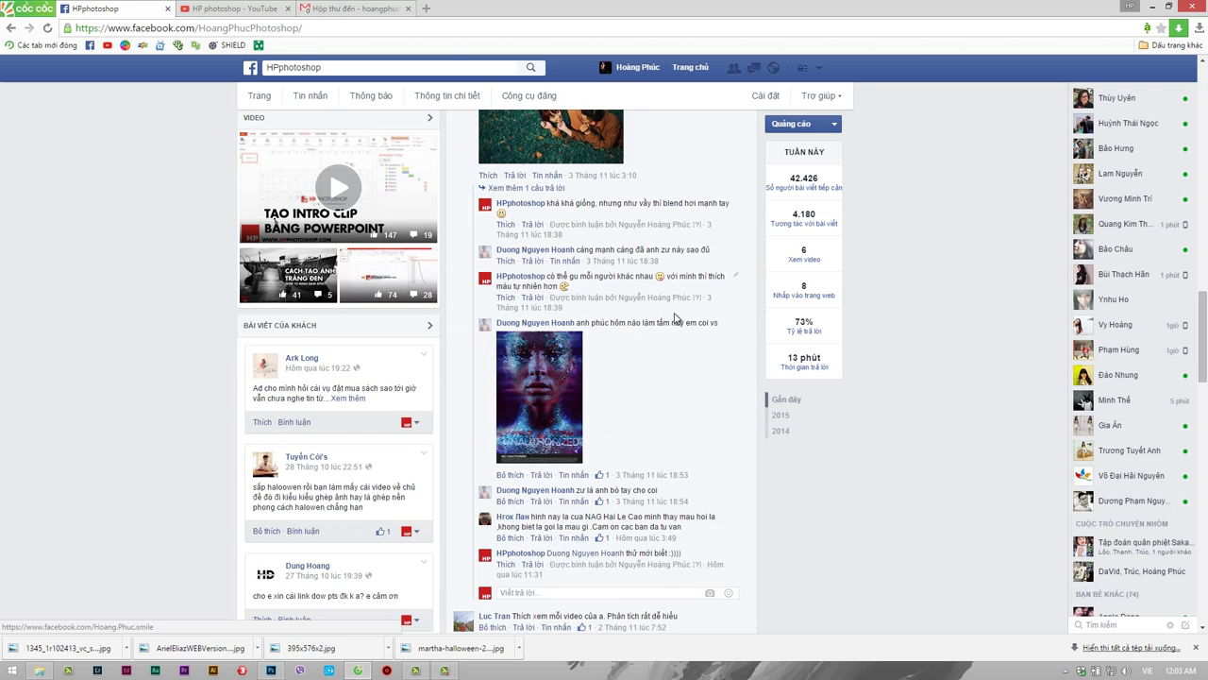
pyautogui.scroll(-1, 688, 383)
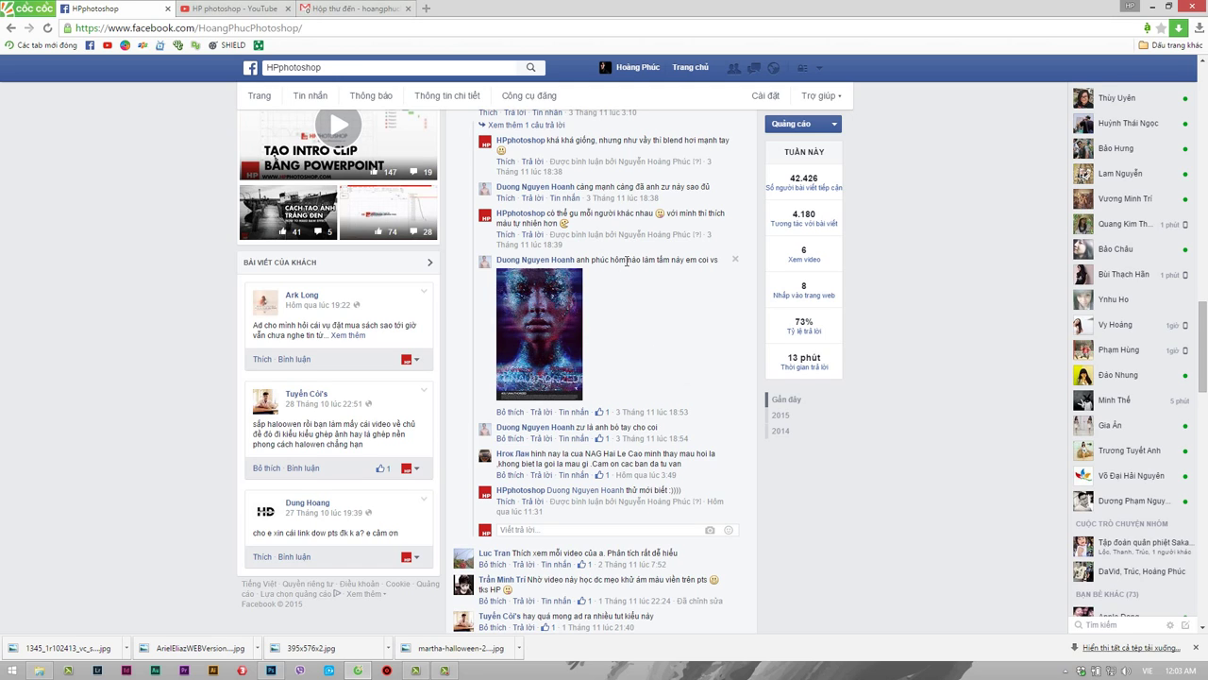
pyautogui.moveTo(614, 323)
pyautogui.click(545, 337)
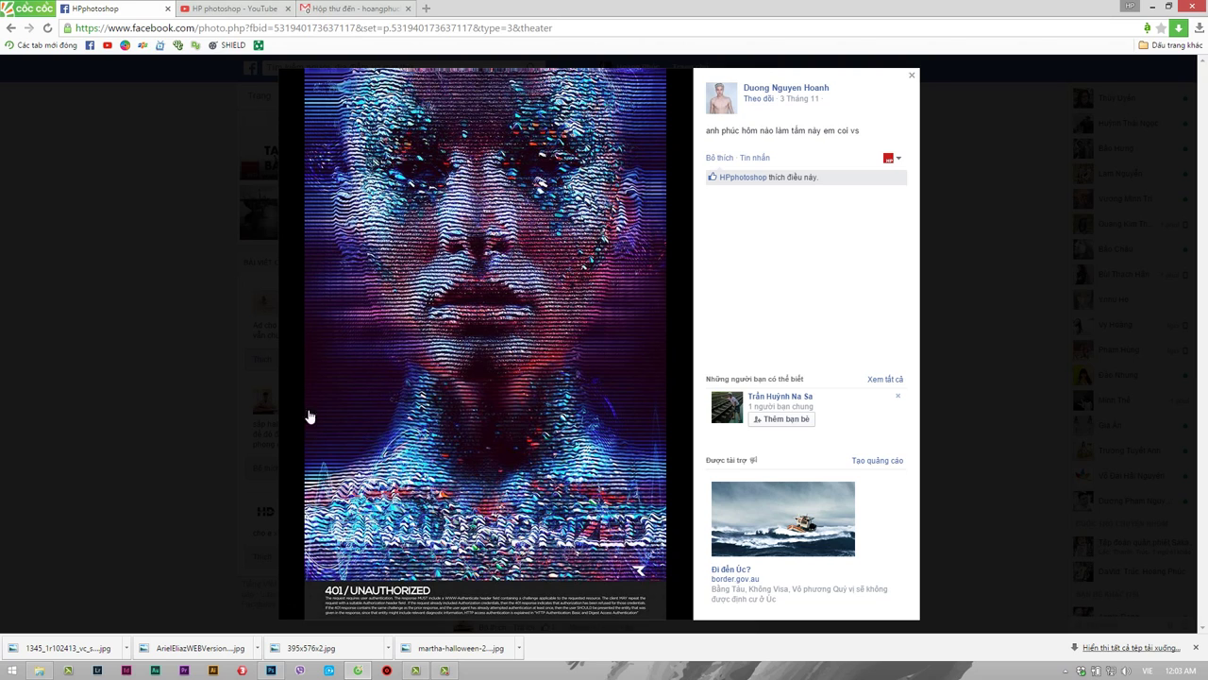
pyautogui.moveTo(377, 319)
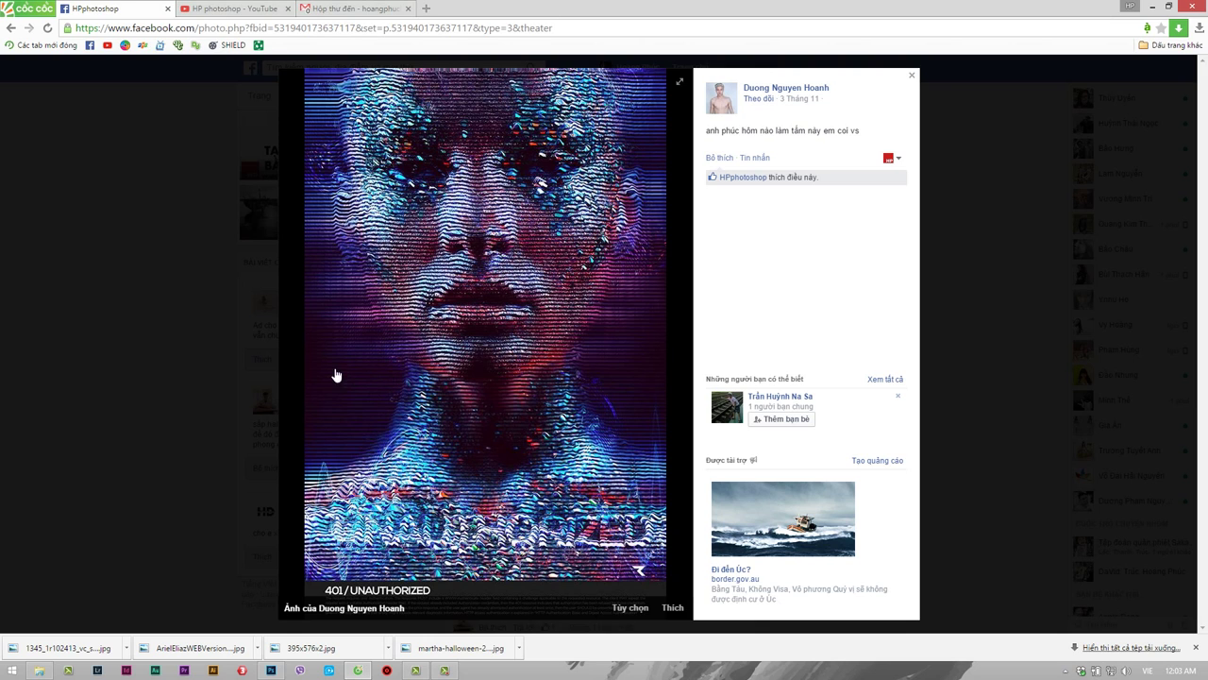
pyautogui.moveTo(485, 321)
pyautogui.click(154, 382)
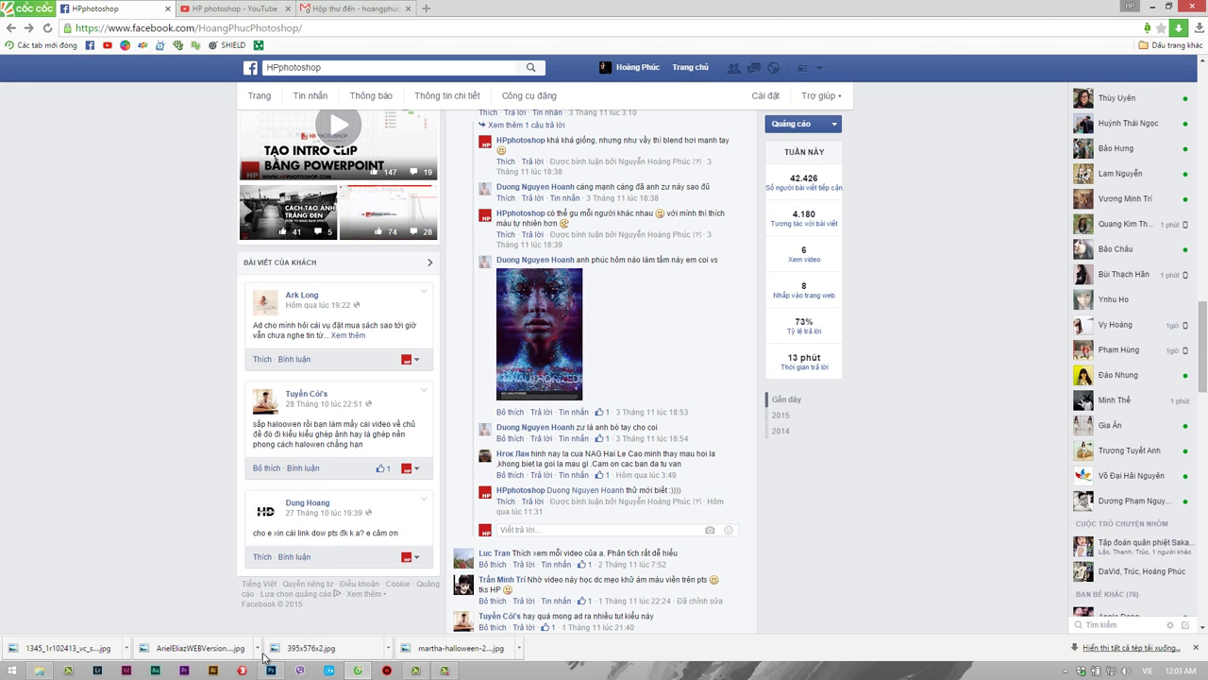
pyautogui.moveTo(271, 671)
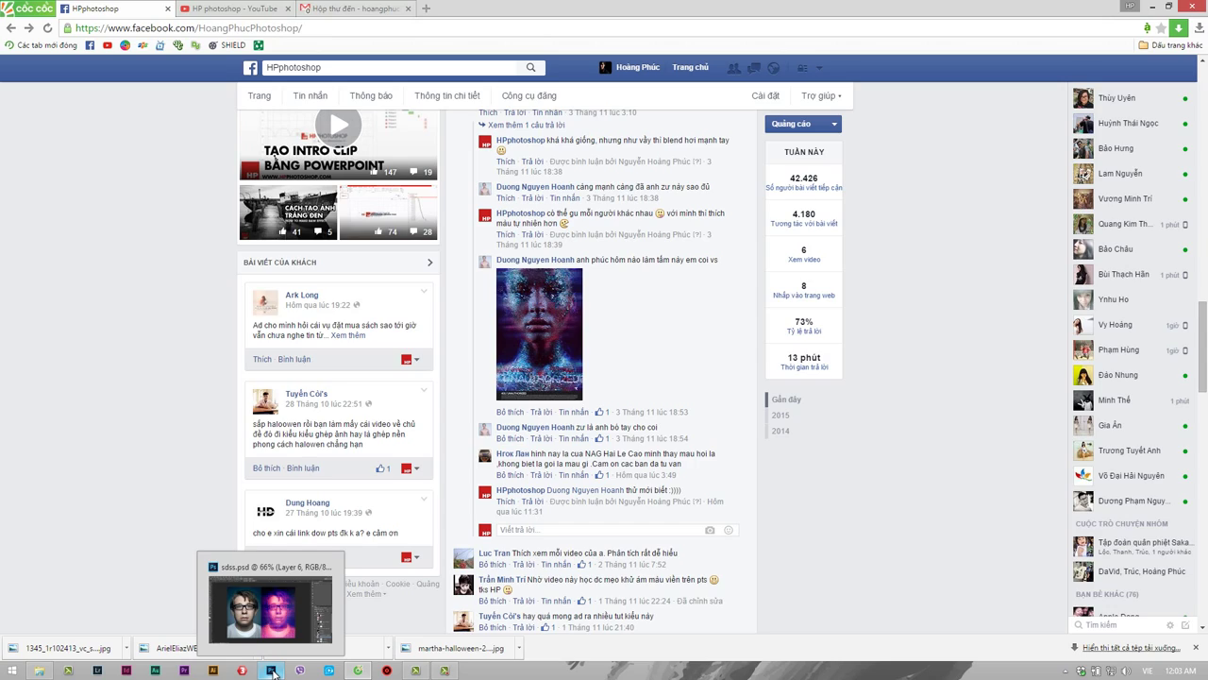
# Return to sdss.psd in Photoshop and briefly zoom the canvas in and back out
pyautogui.click(272, 670)
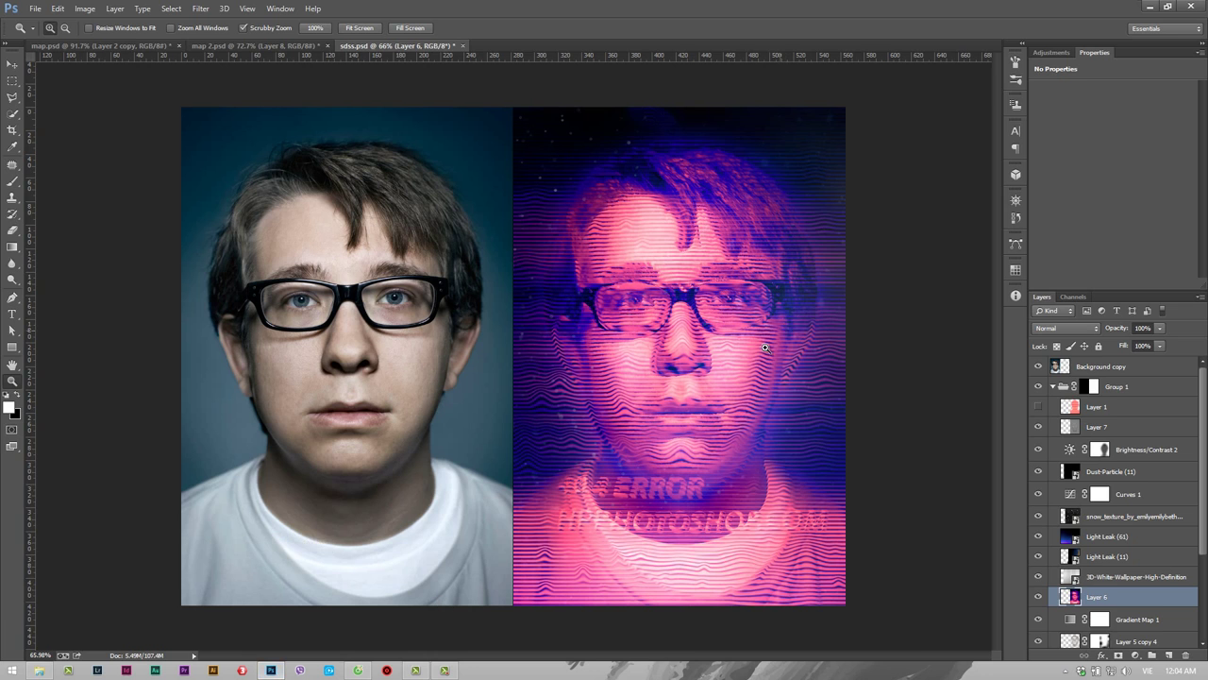
pyautogui.moveTo(766, 348); pyautogui.dragTo(728, 365)
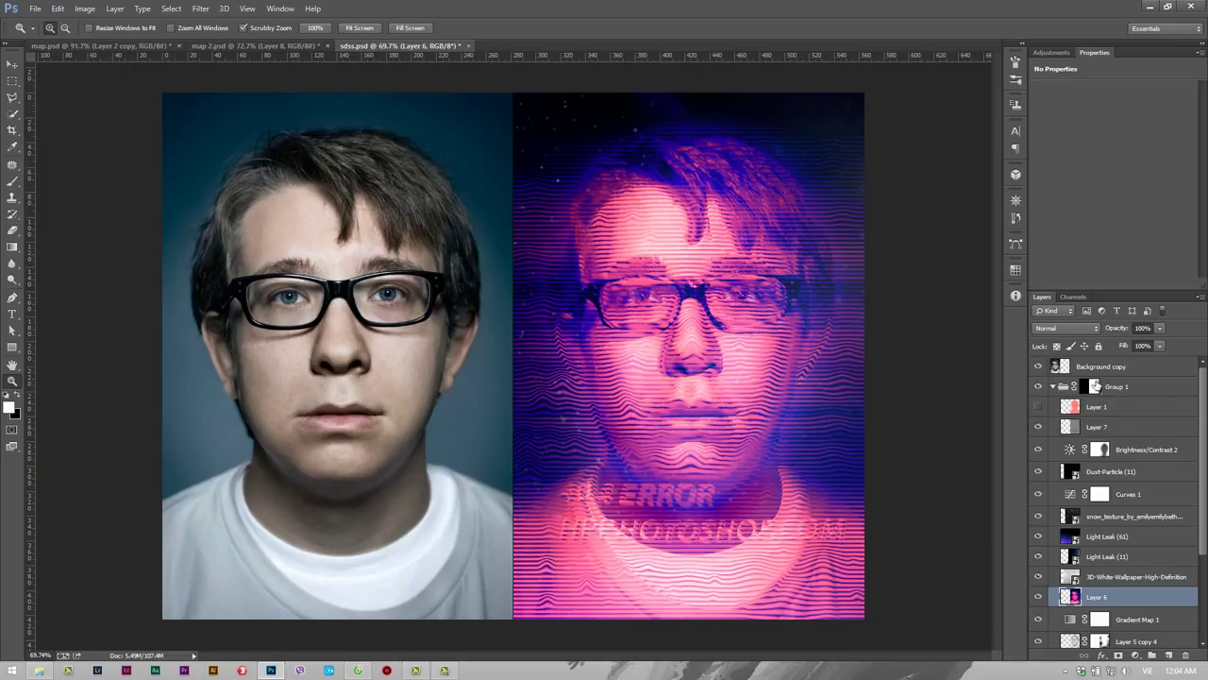
pyautogui.scroll(-1, 1105, 395)
pyautogui.scroll(1, 1109, 400)
# Hide Background copy and toggle Group 1's visibility to compare the portrait before and after
pyautogui.click(1053, 388)
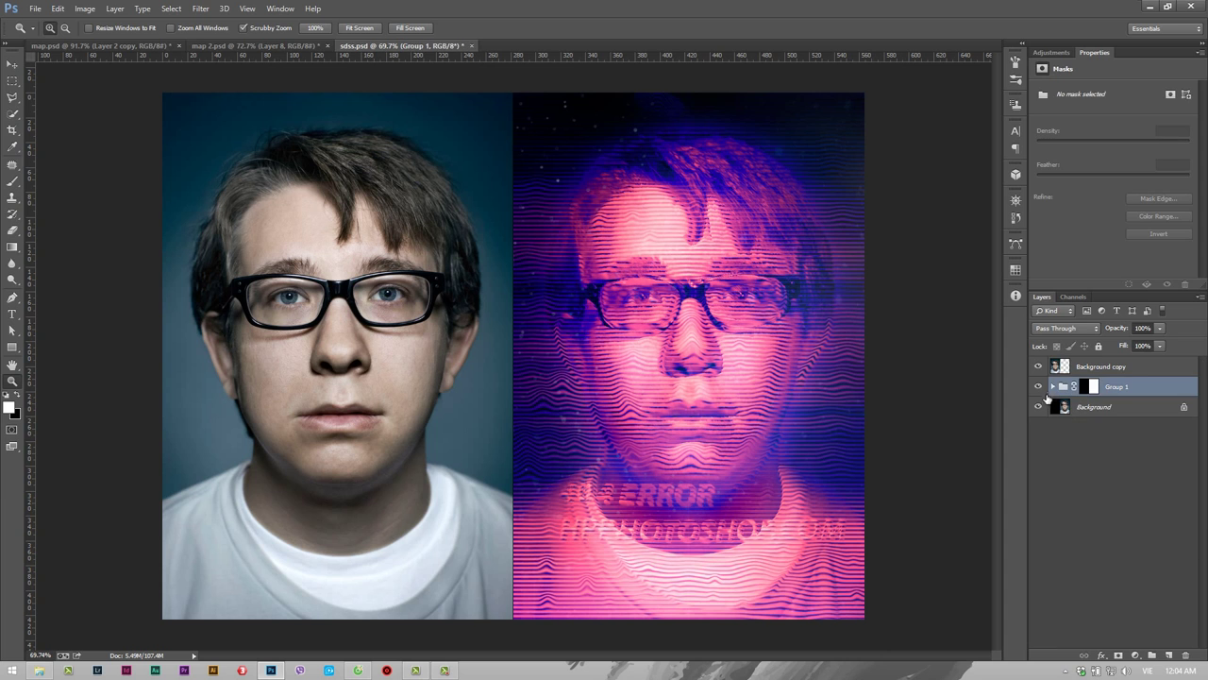
pyautogui.click(1040, 387)
pyautogui.click(1039, 387)
pyautogui.click(1039, 387)
pyautogui.click(1039, 367)
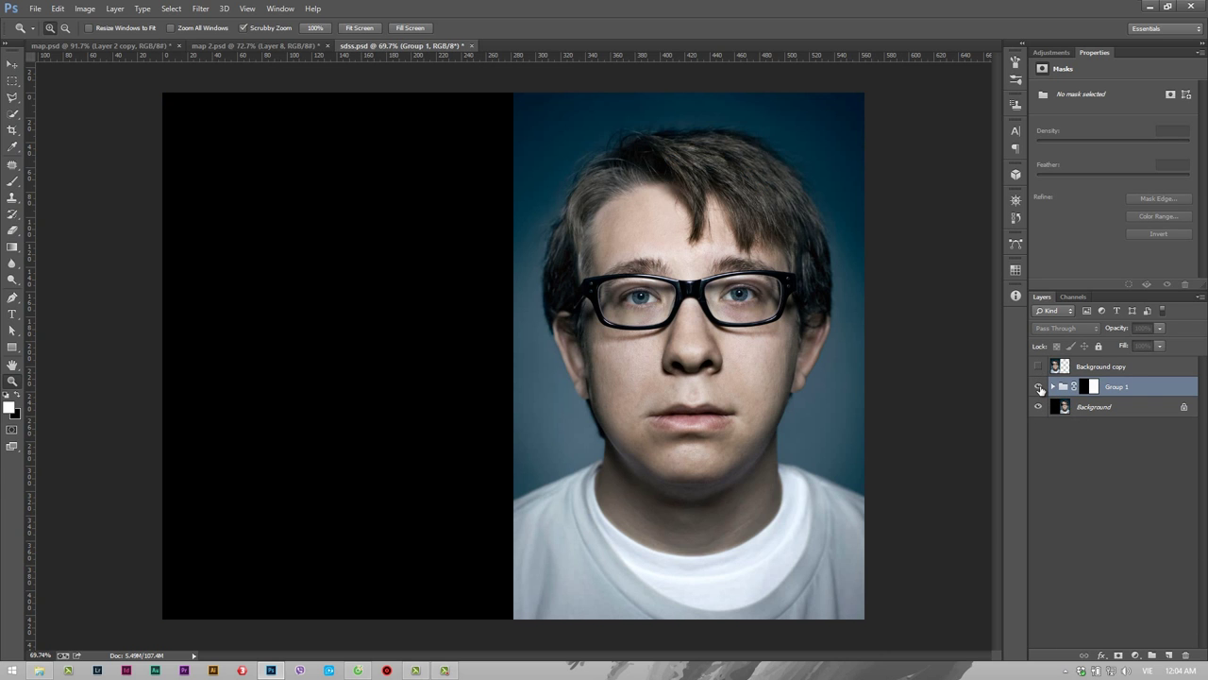
pyautogui.click(1039, 387)
pyautogui.click(1039, 387)
pyautogui.click(1039, 387)
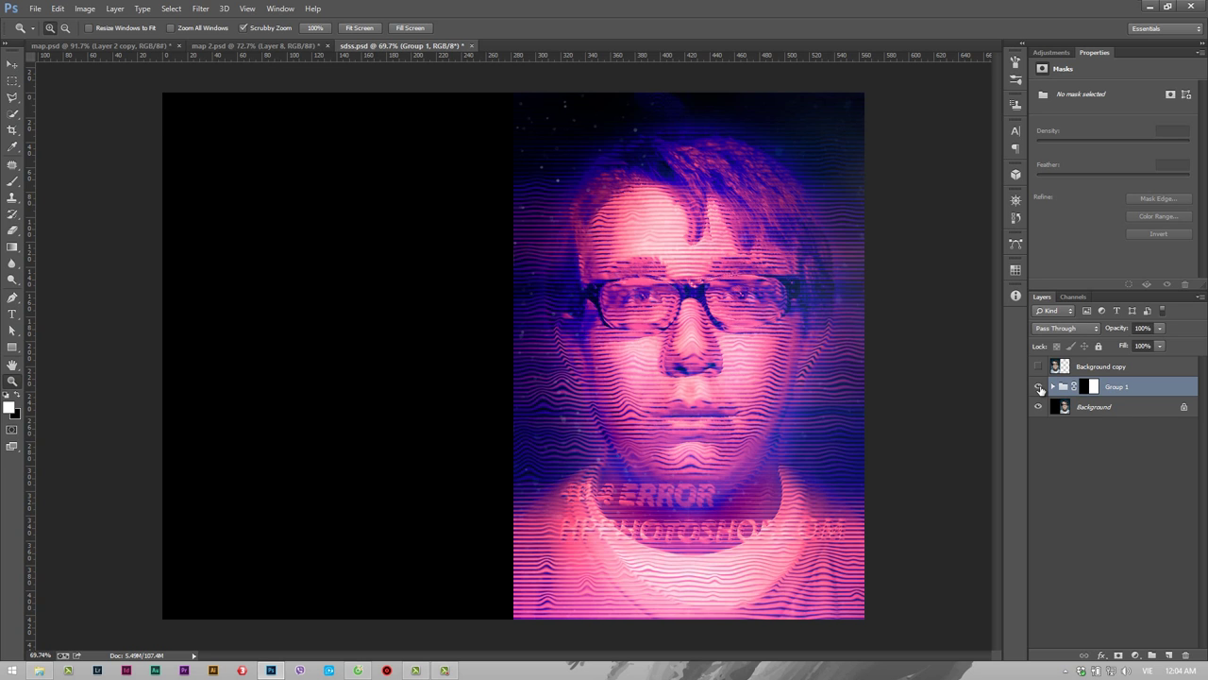
pyautogui.click(1040, 387)
pyautogui.click(1040, 387)
pyautogui.click(1040, 387)
pyautogui.click(1039, 387)
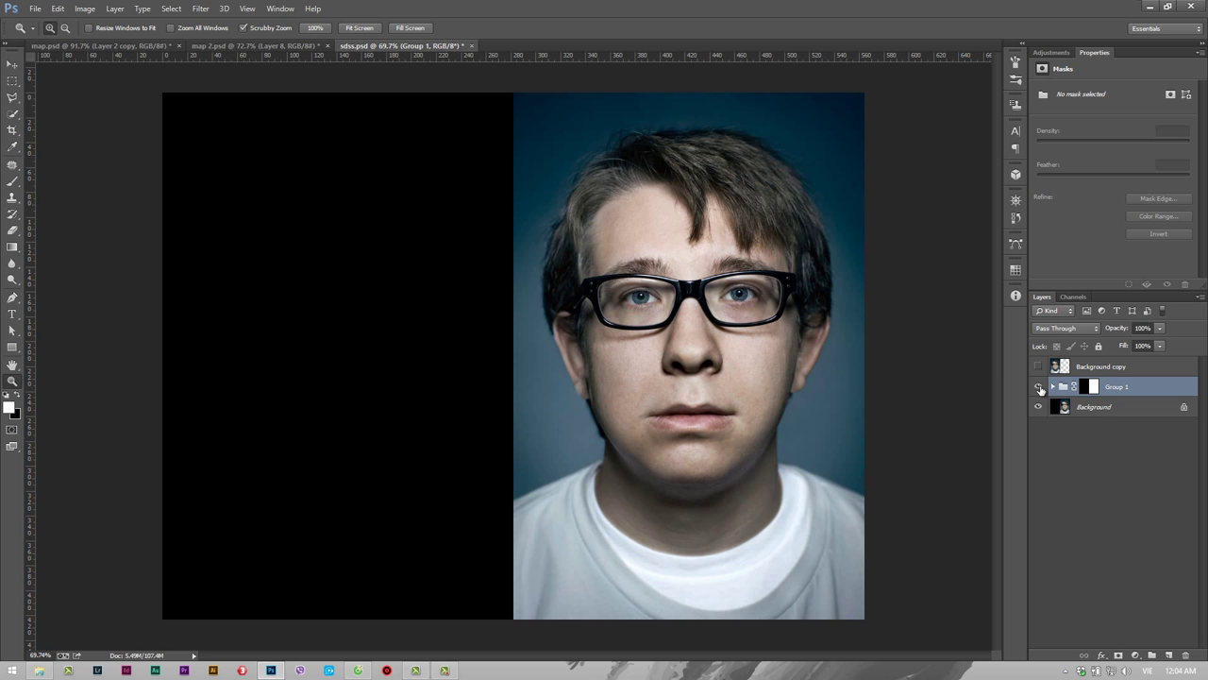
pyautogui.click(1039, 387)
pyautogui.click(1040, 387)
pyautogui.click(1039, 387)
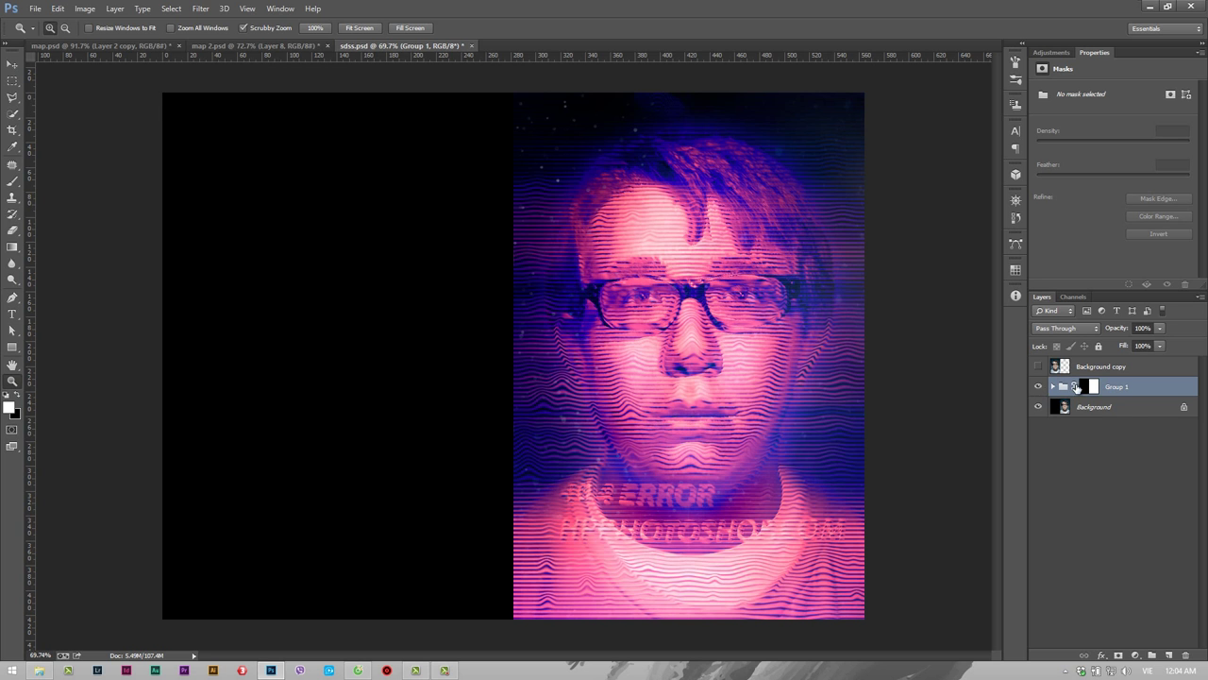
# Select Background copy together with Group 1 and bring up the History panel
pyautogui.click(1123, 366)
pyautogui.keyDown('shift'); pyautogui.click(1124, 387); pyautogui.keyUp('shift')
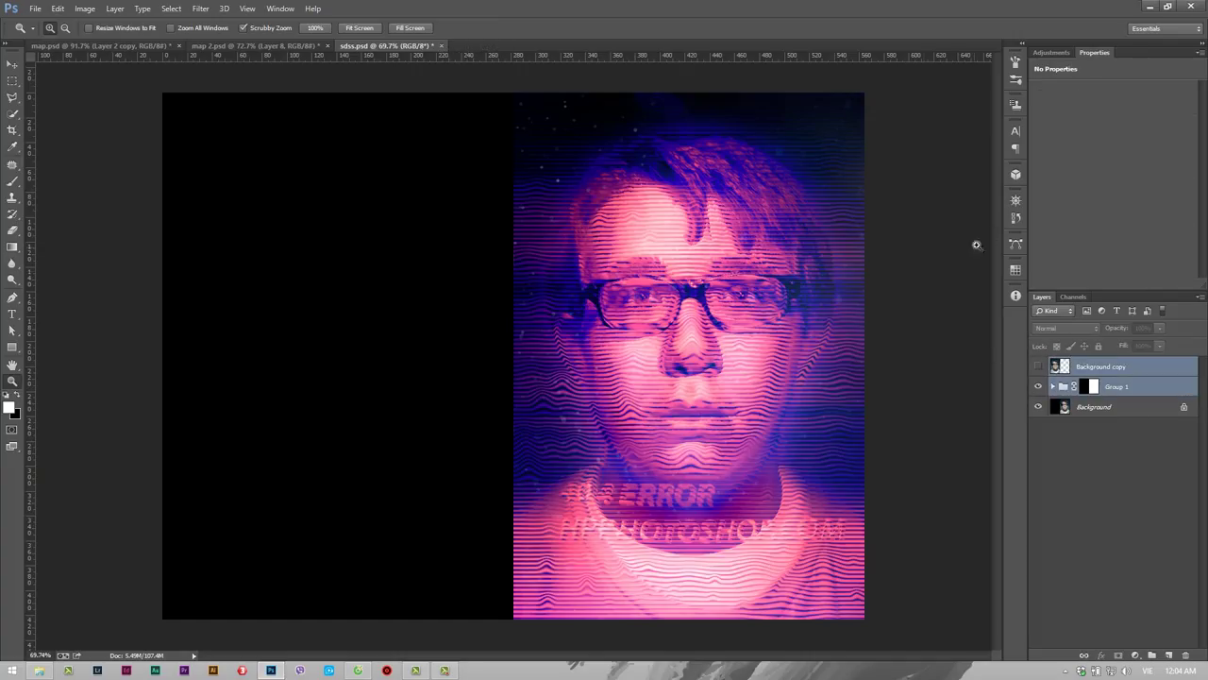
pyautogui.click(1016, 218)
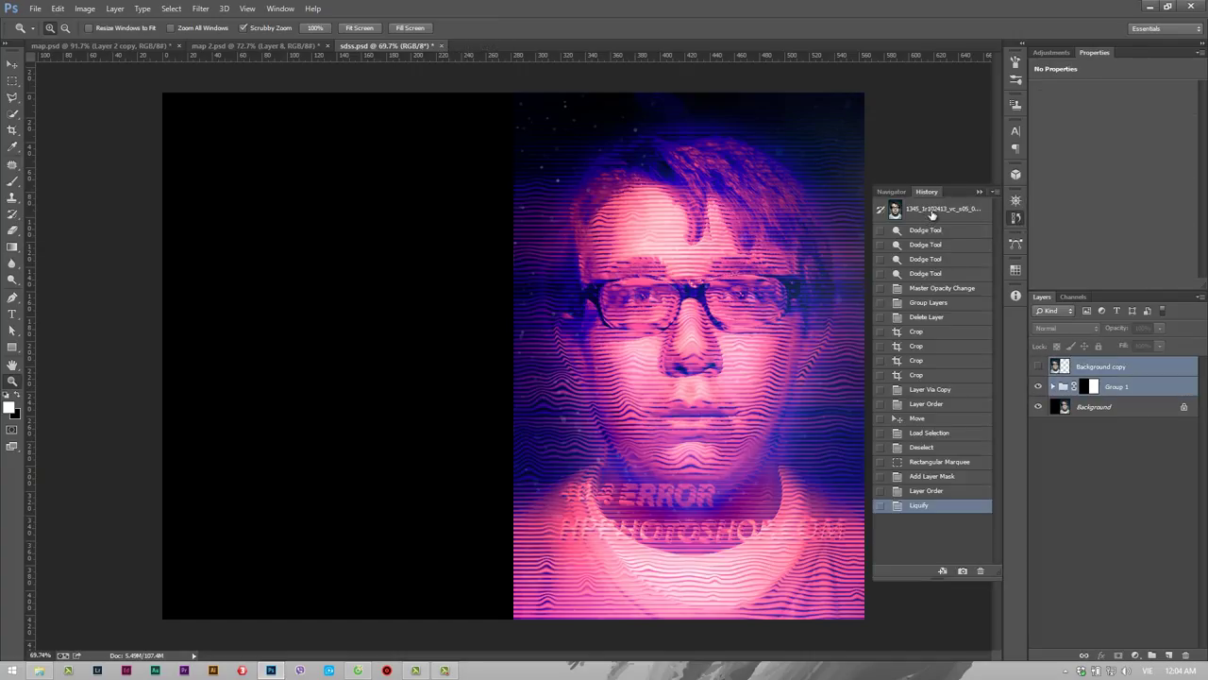
# Revert sdss.psd to its original opened snapshot, then switch to map 2.psd
pyautogui.click(930, 209)
pyautogui.click(1016, 218)
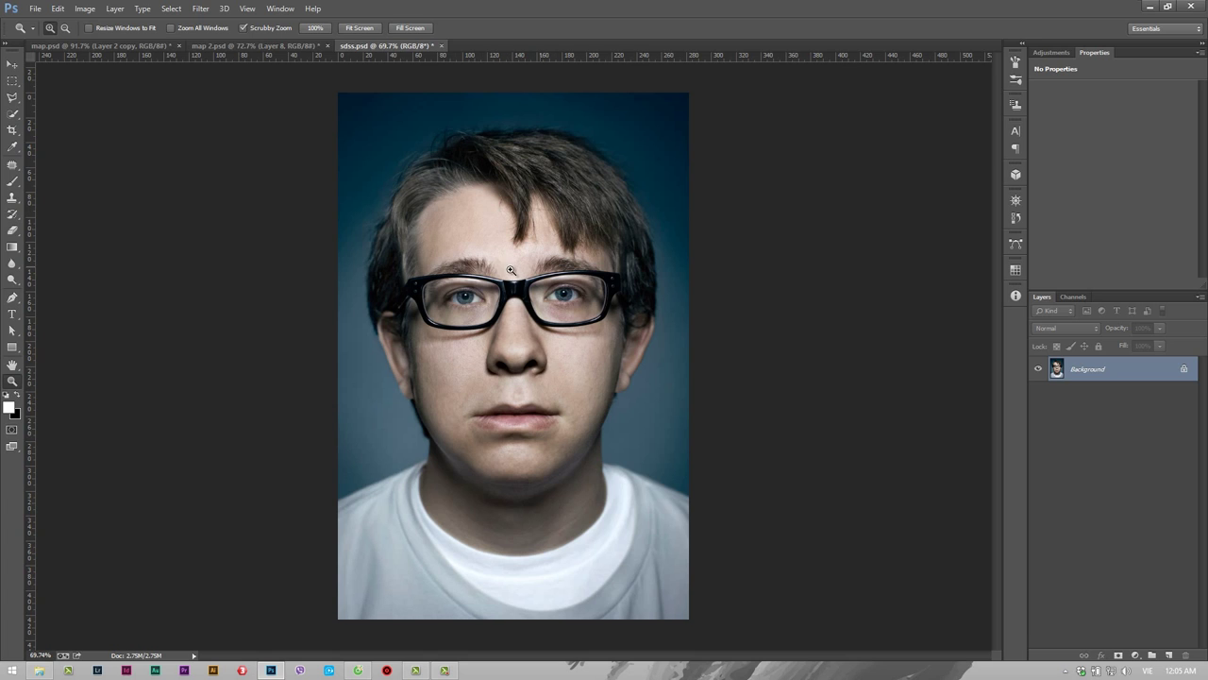
pyautogui.click(239, 42)
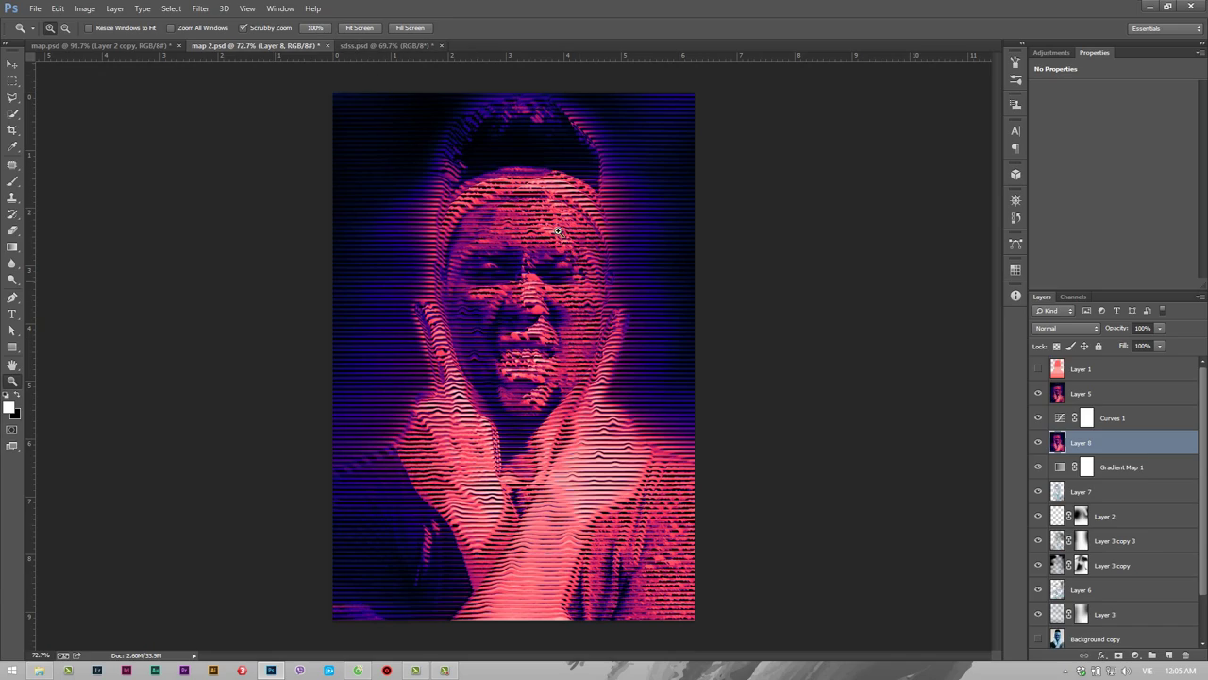
pyautogui.moveTo(568, 223)
pyautogui.mouseDown()
pyautogui.moveTo(635, 231)
pyautogui.moveTo(604, 255)
pyautogui.mouseUp()
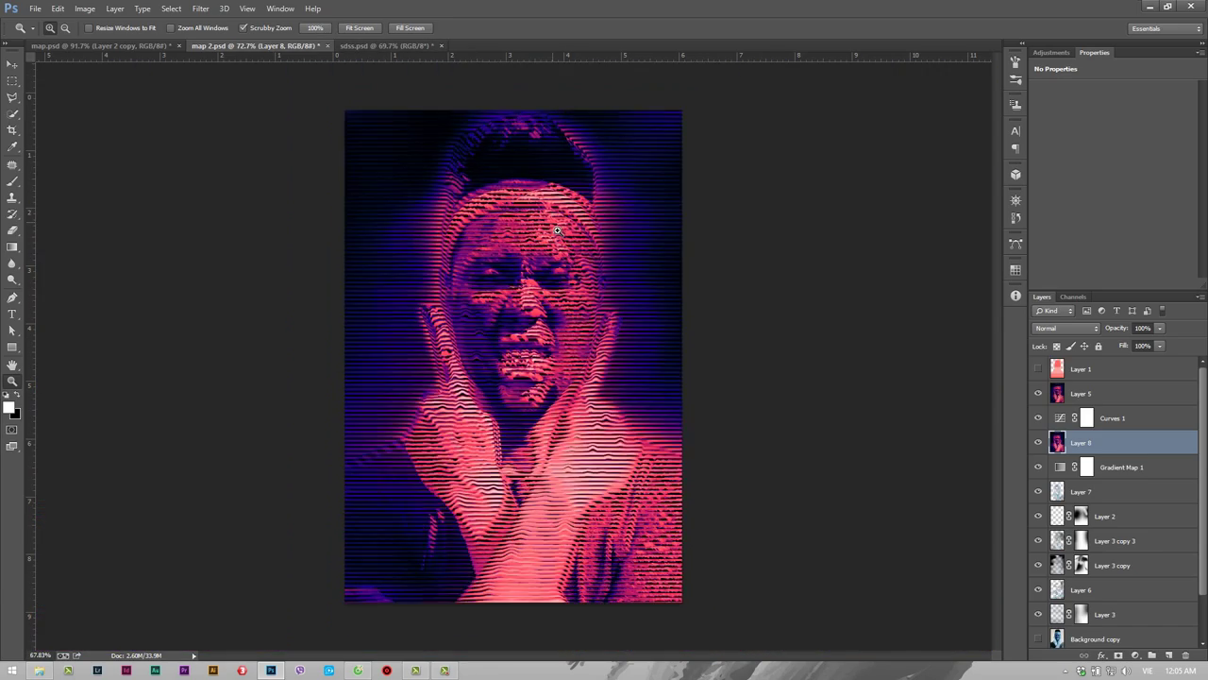
pyautogui.hotkey('ctrl', 'Tab')
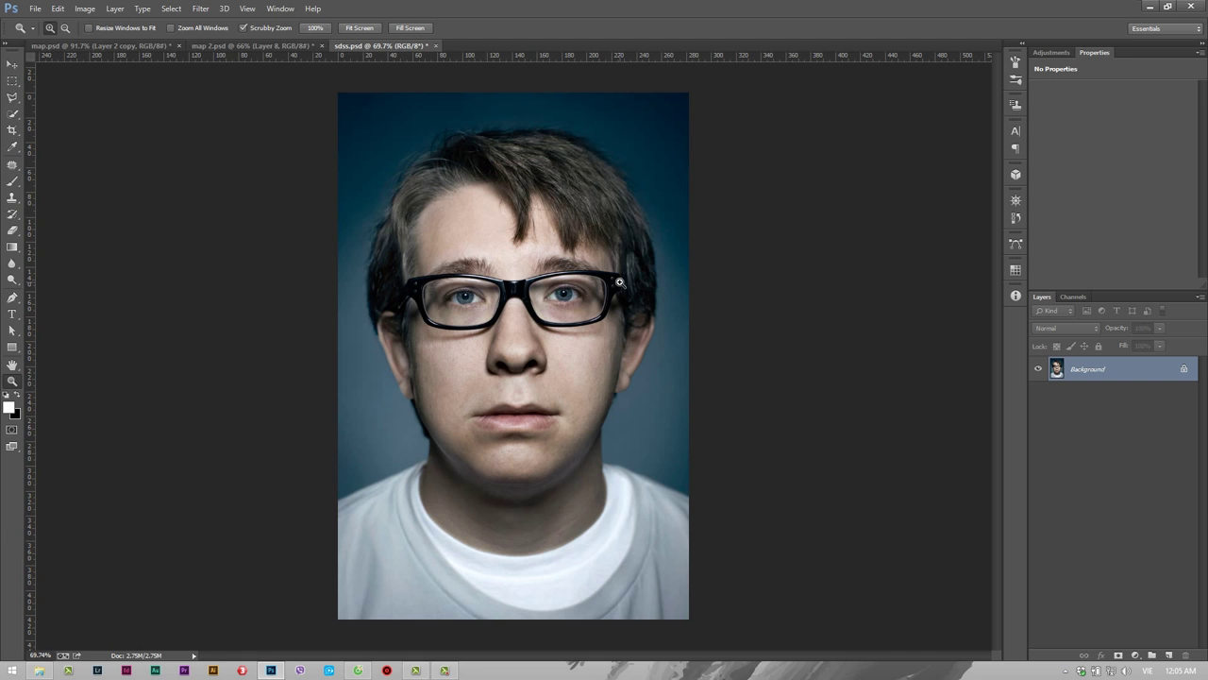
pyautogui.hotkey('ctrl', 'alt', 'i')
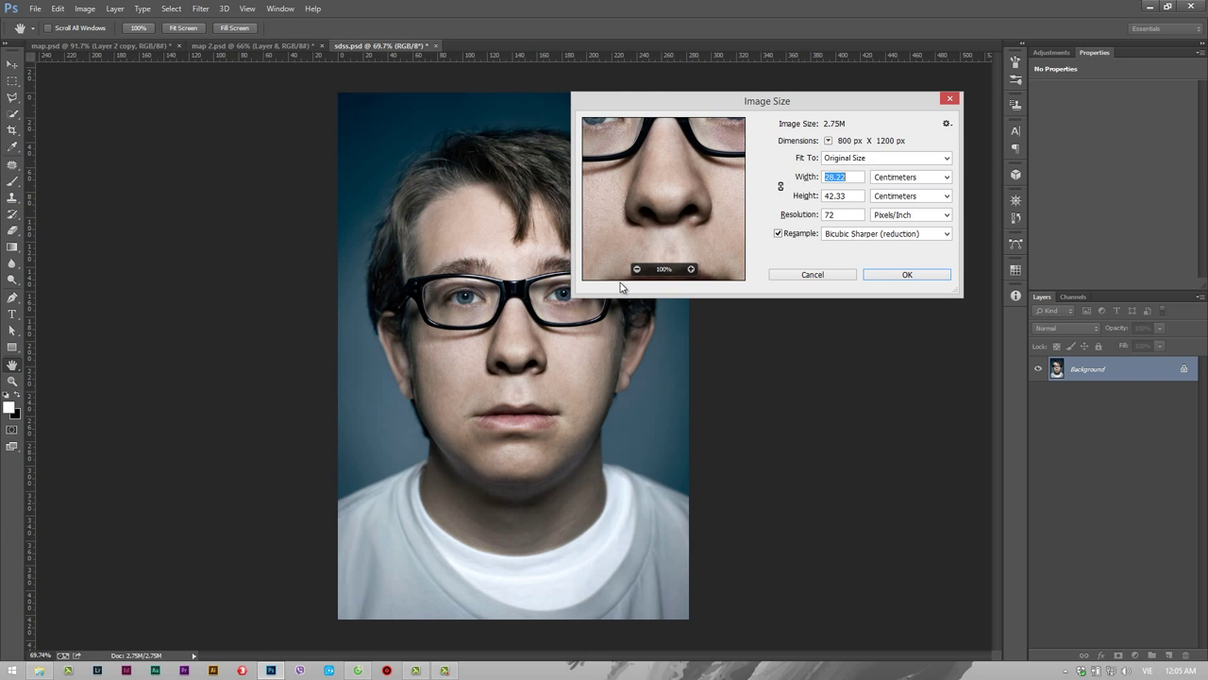
pyautogui.click(938, 177)
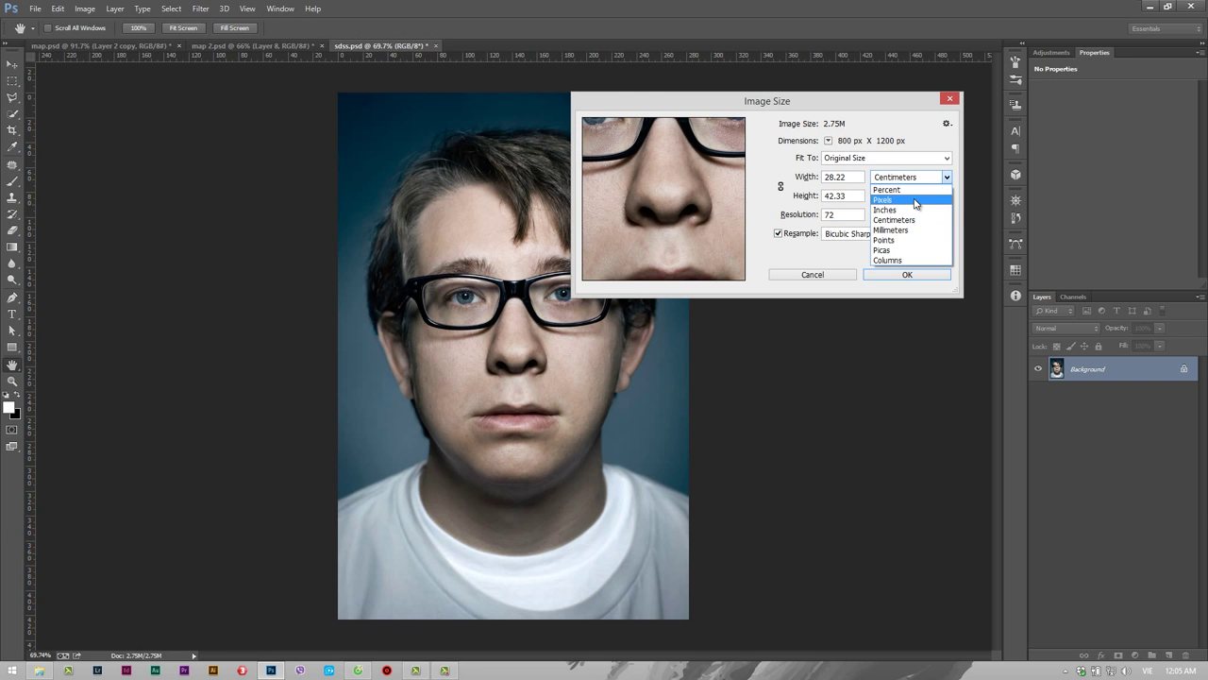
pyautogui.click(908, 200)
pyautogui.click(853, 176)
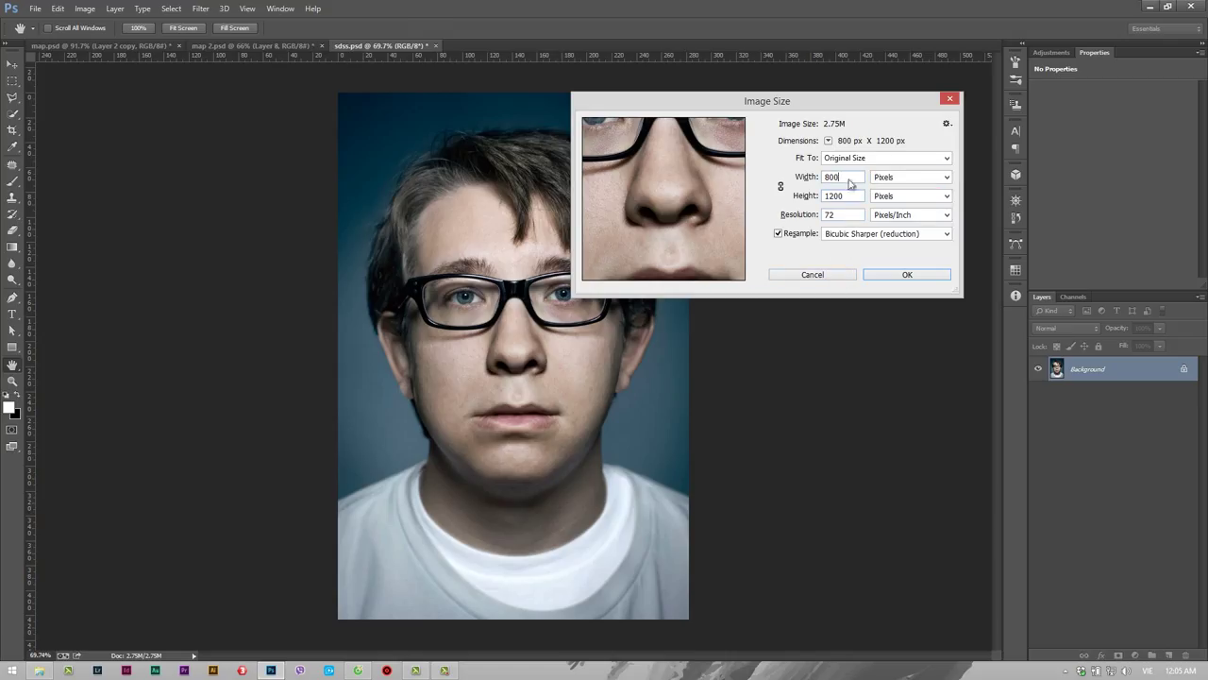
pyautogui.click(812, 274)
pyautogui.press('z')
pyautogui.moveTo(565, 291)
pyautogui.mouseDown()
pyautogui.moveTo(653, 293)
pyautogui.moveTo(557, 300)
pyautogui.mouseUp()
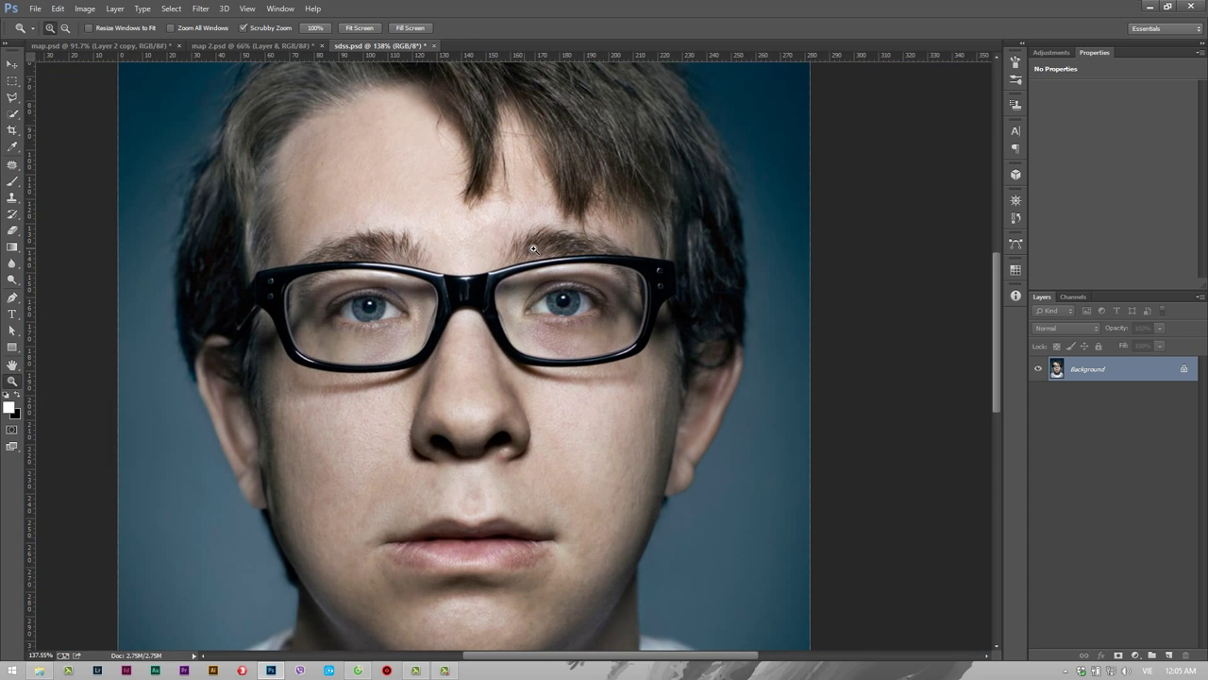
pyautogui.moveTo(533, 248); pyautogui.dragTo(399, 86)
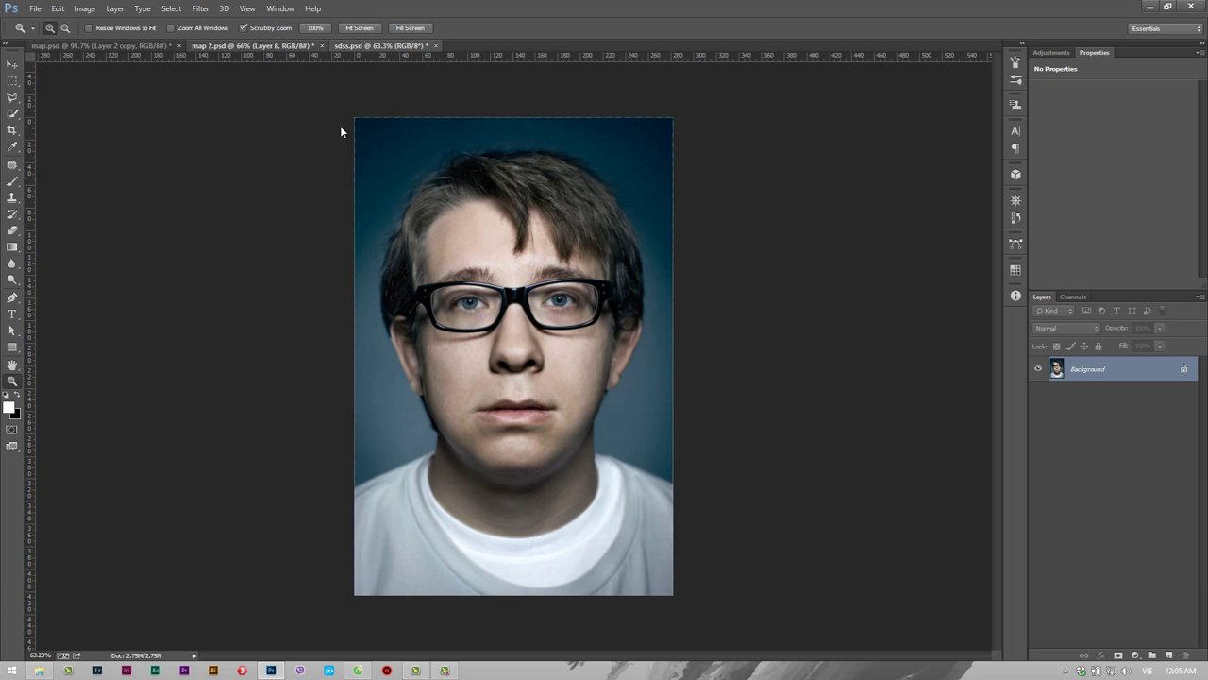
pyautogui.hotkey('ctrl', 'shift', 'Tab')
pyautogui.hotkey('ctrl', 'alt', 'i')
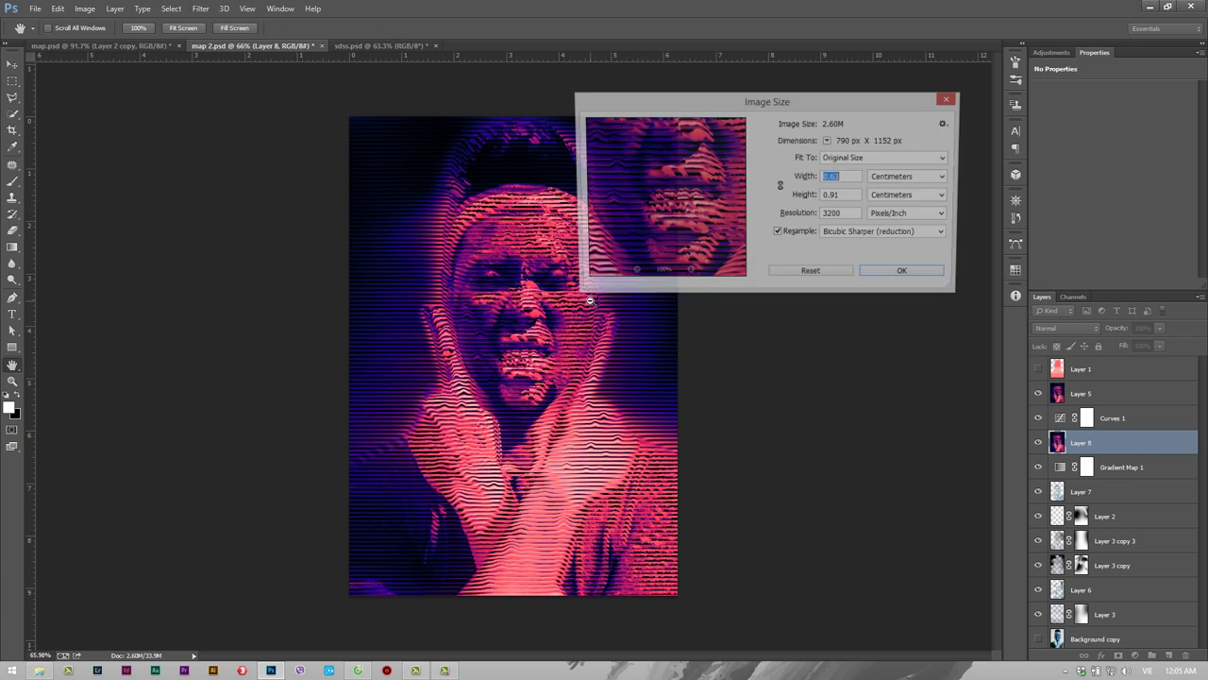
pyautogui.click(911, 177)
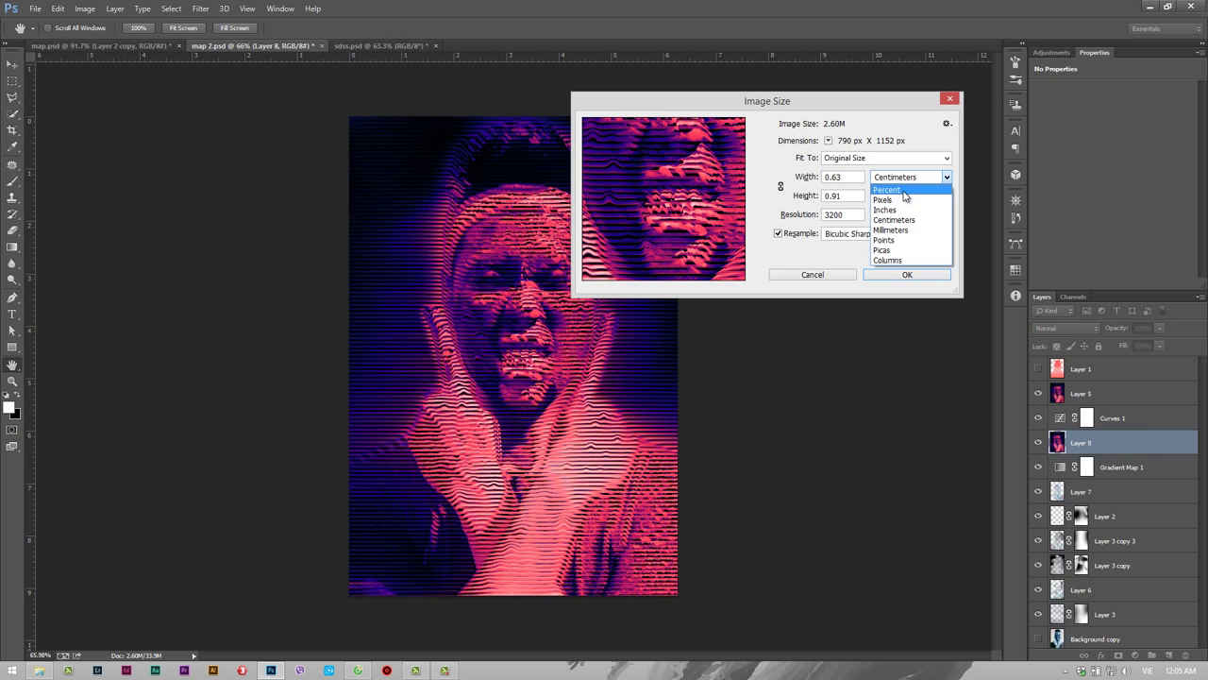
pyautogui.click(889, 200)
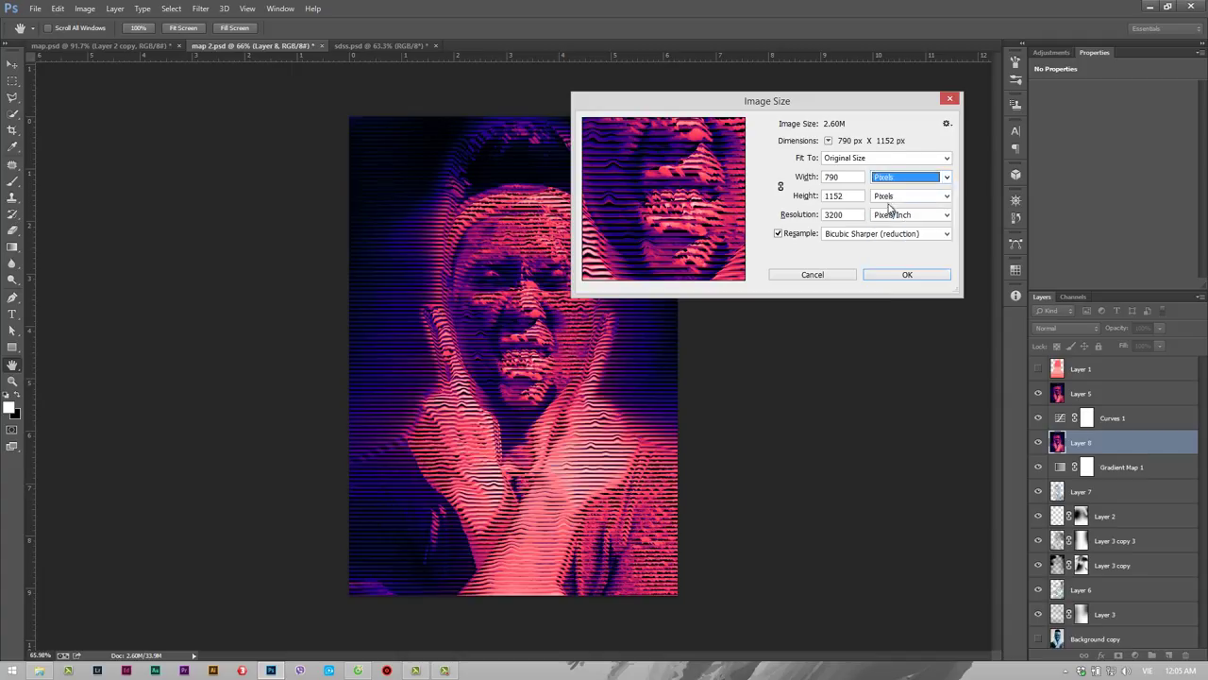
pyautogui.click(848, 177)
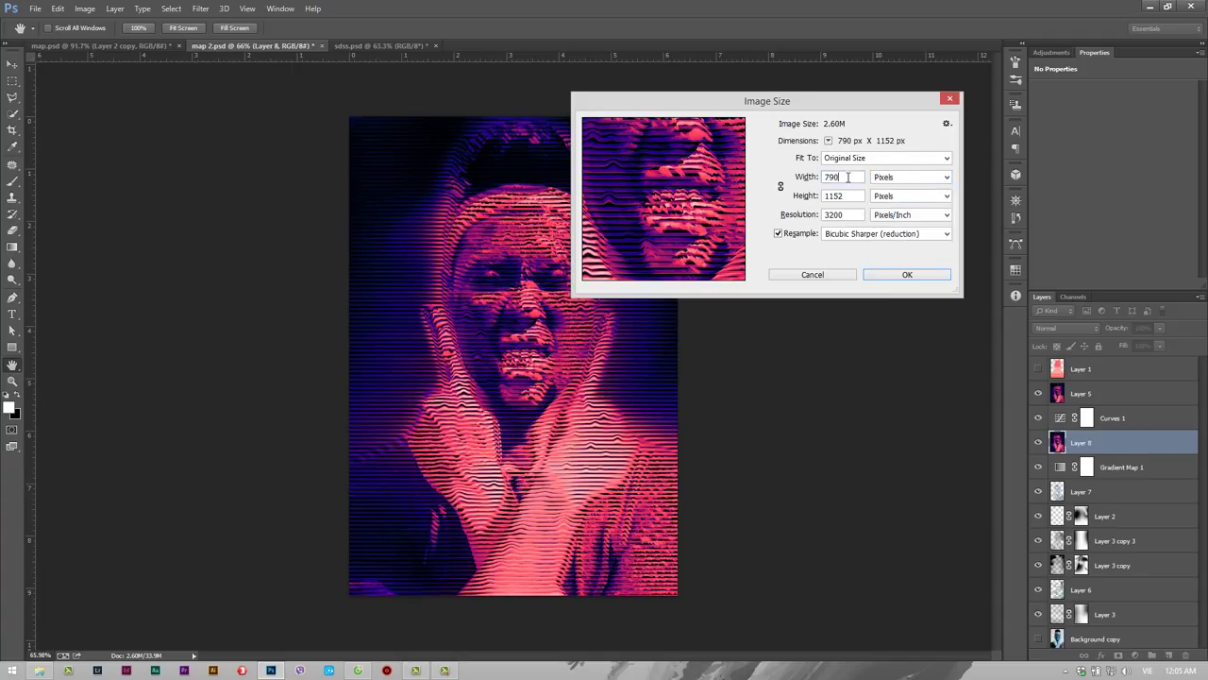
pyautogui.click(831, 274)
pyautogui.press('z')
pyautogui.click(359, 48)
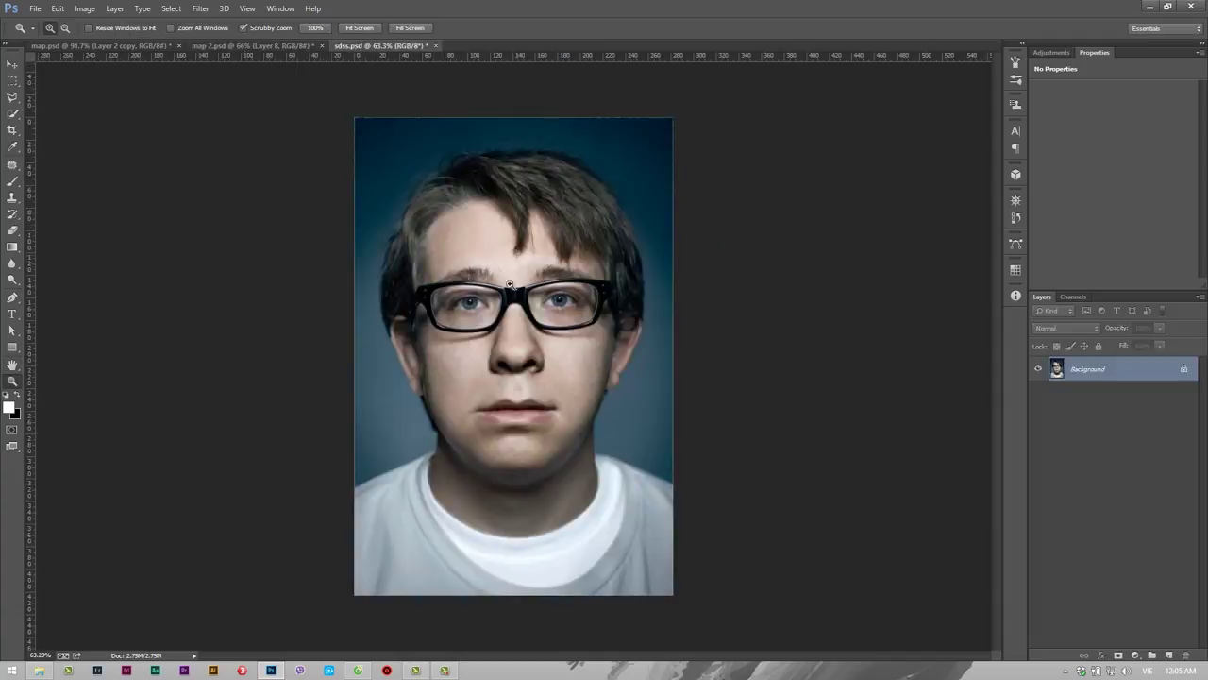
pyautogui.moveTo(524, 283)
pyautogui.mouseDown()
pyautogui.moveTo(597, 291)
pyautogui.moveTo(397, 288)
pyautogui.mouseUp()
# In map 2.psd, hide Layer 5 through Layer 4 to reveal the black-and-white photo, zooming on the face
pyautogui.click(234, 47)
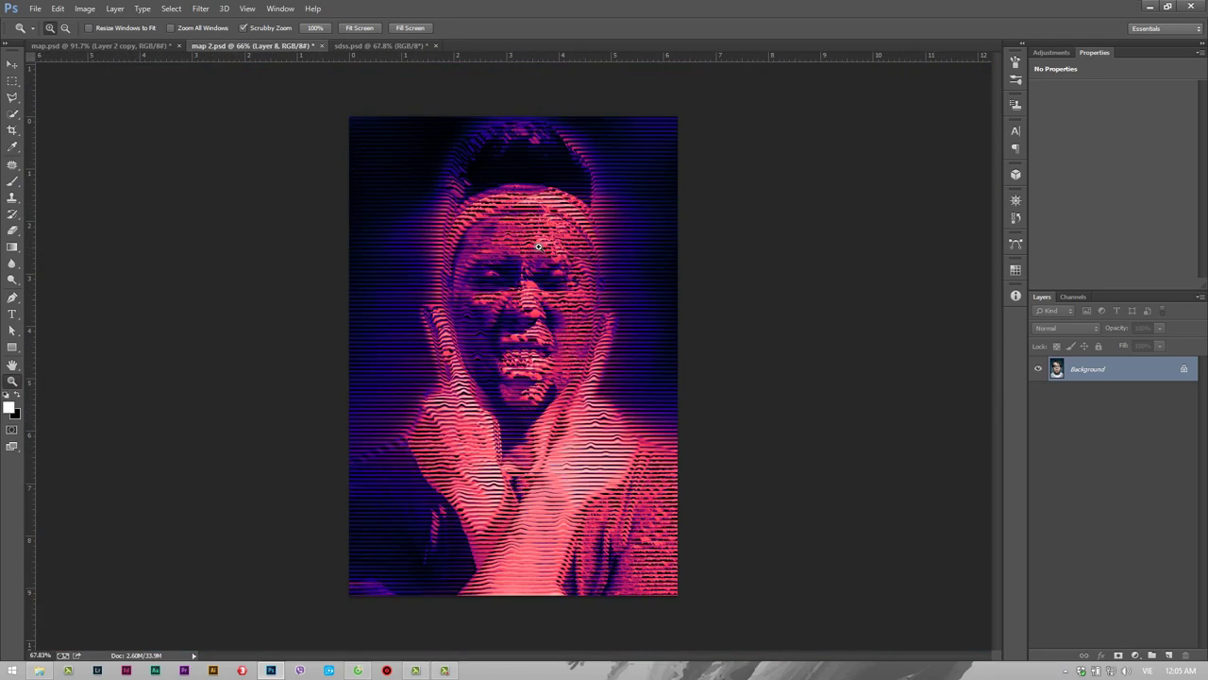
pyautogui.moveTo(557, 264)
pyautogui.mouseDown()
pyautogui.moveTo(645, 269)
pyautogui.moveTo(553, 274)
pyautogui.mouseUp()
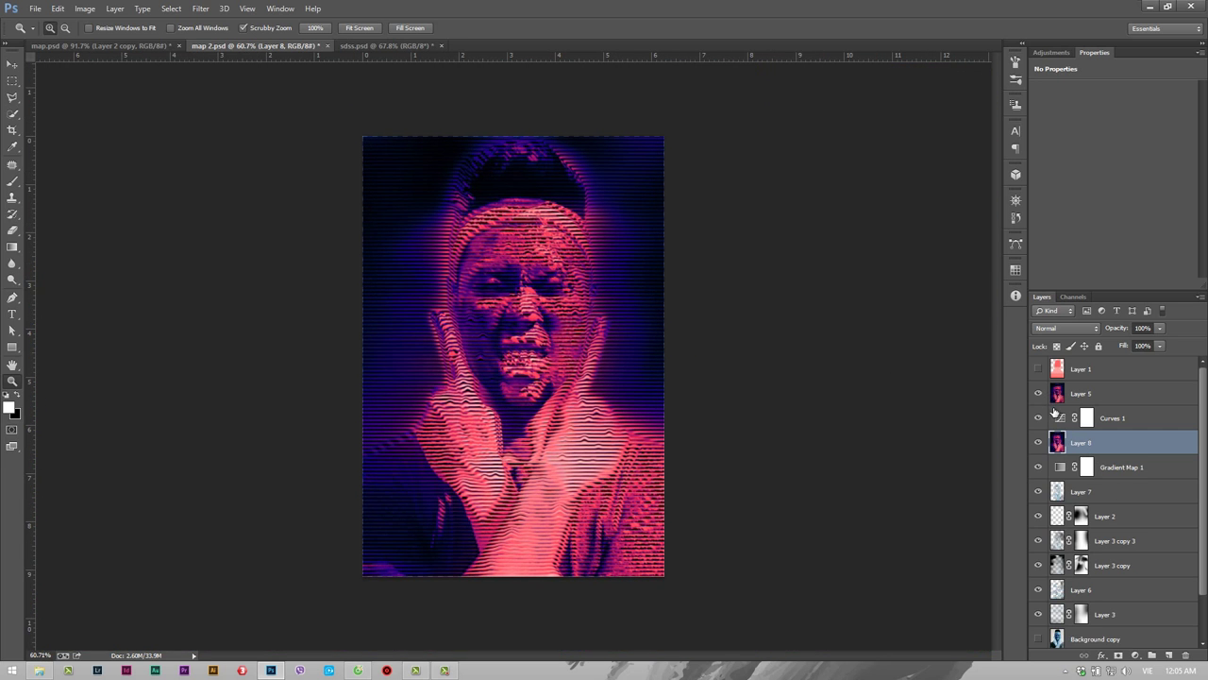
pyautogui.moveTo(1038, 393); pyautogui.dragTo(1039, 614)
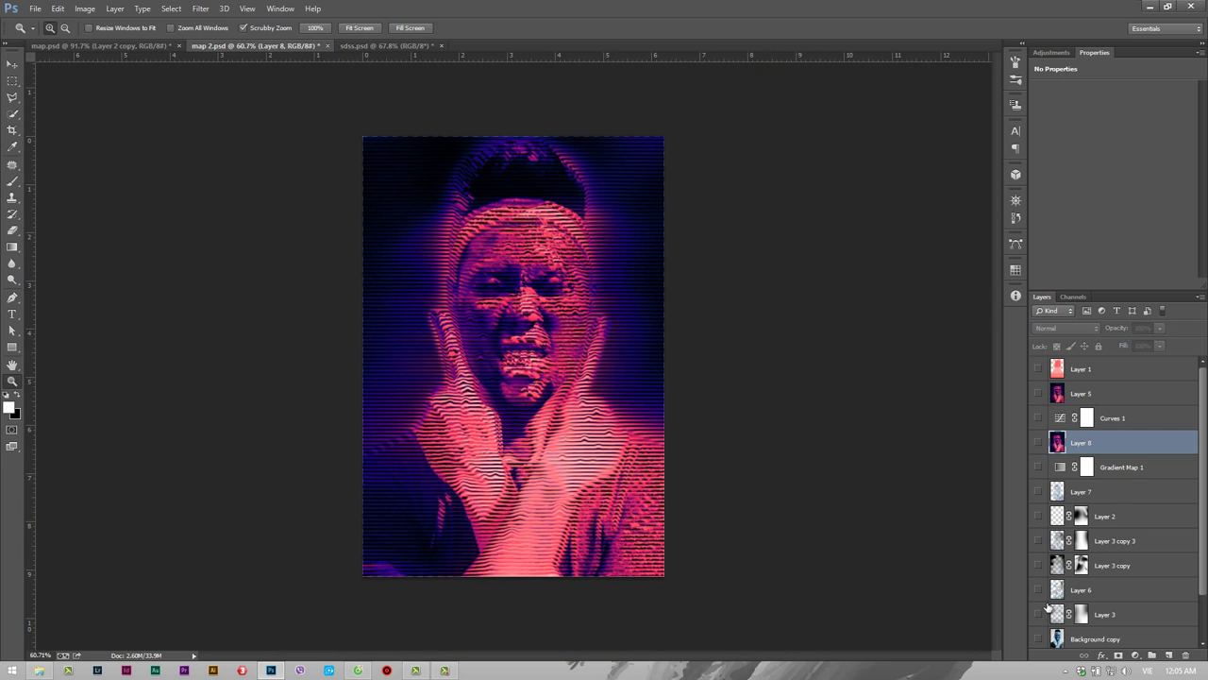
pyautogui.scroll(-1, 1038, 614)
pyautogui.click(1038, 586)
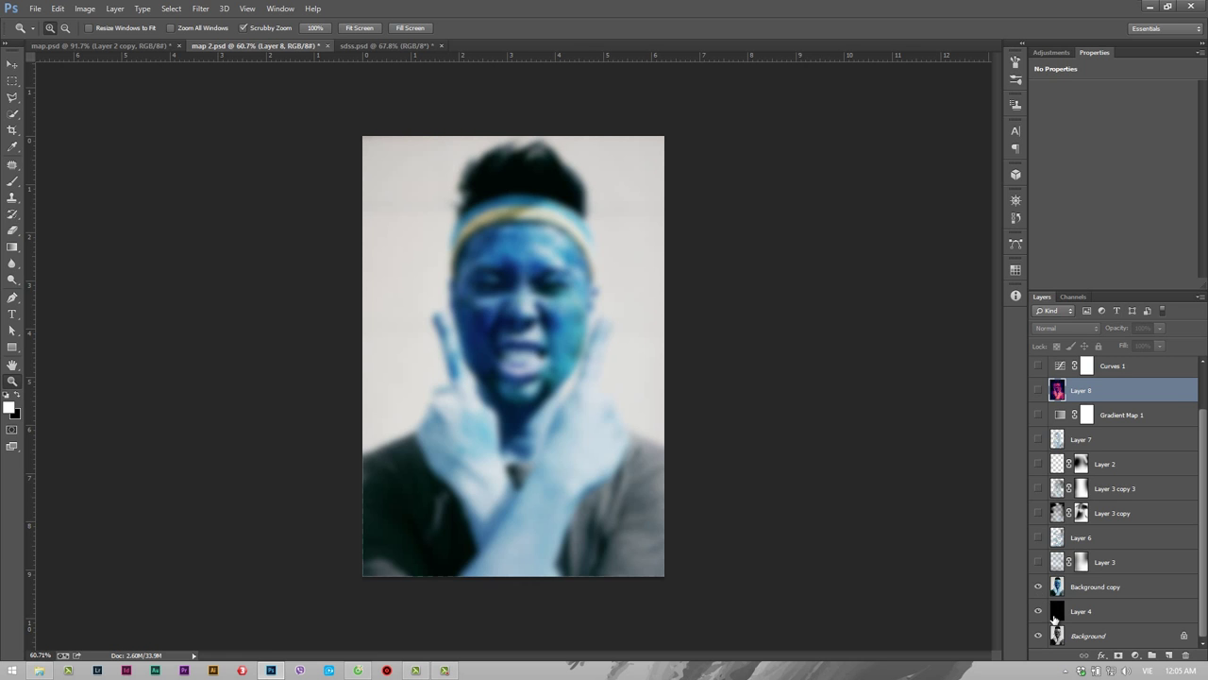
pyautogui.click(1038, 586)
pyautogui.click(1039, 614)
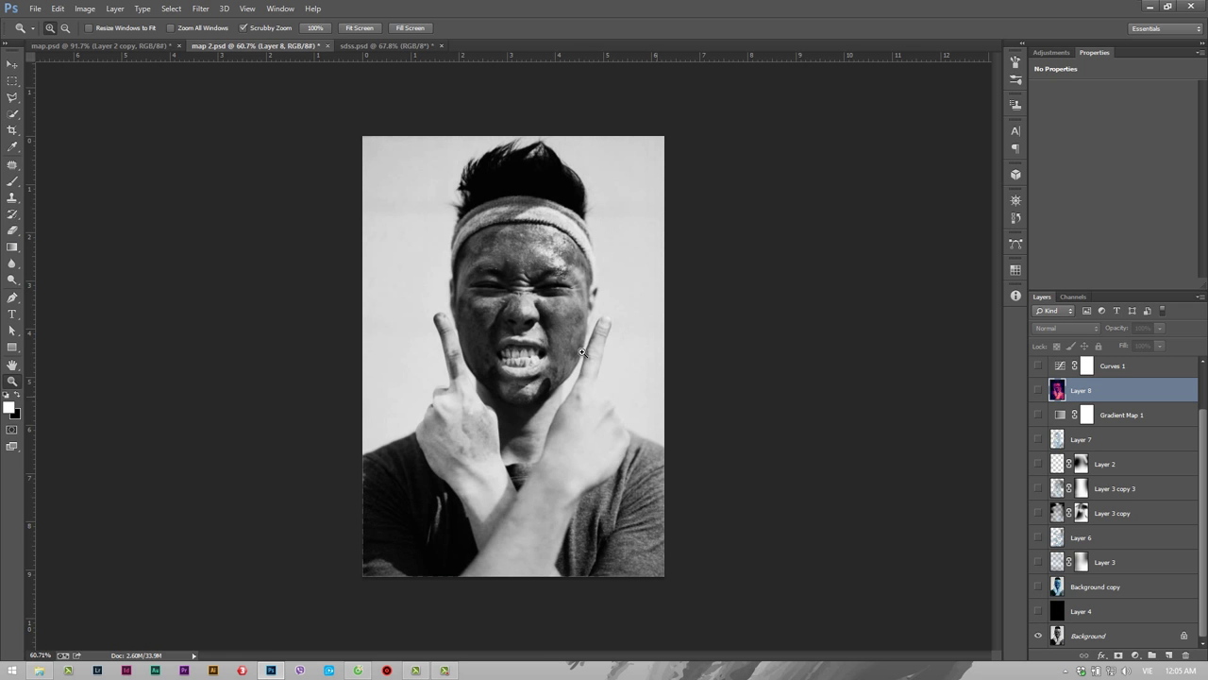
pyautogui.moveTo(576, 305); pyautogui.dragTo(601, 304)
pyautogui.scroll(4, 601, 305)
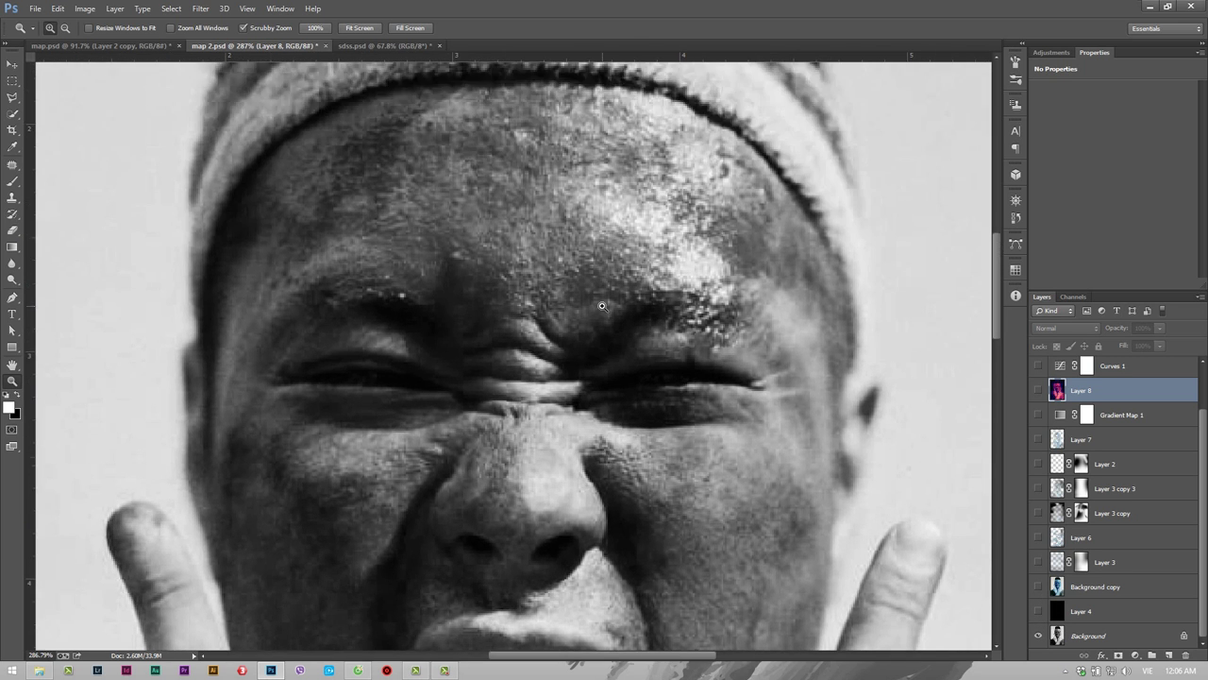
pyautogui.scroll(1, 570, 210)
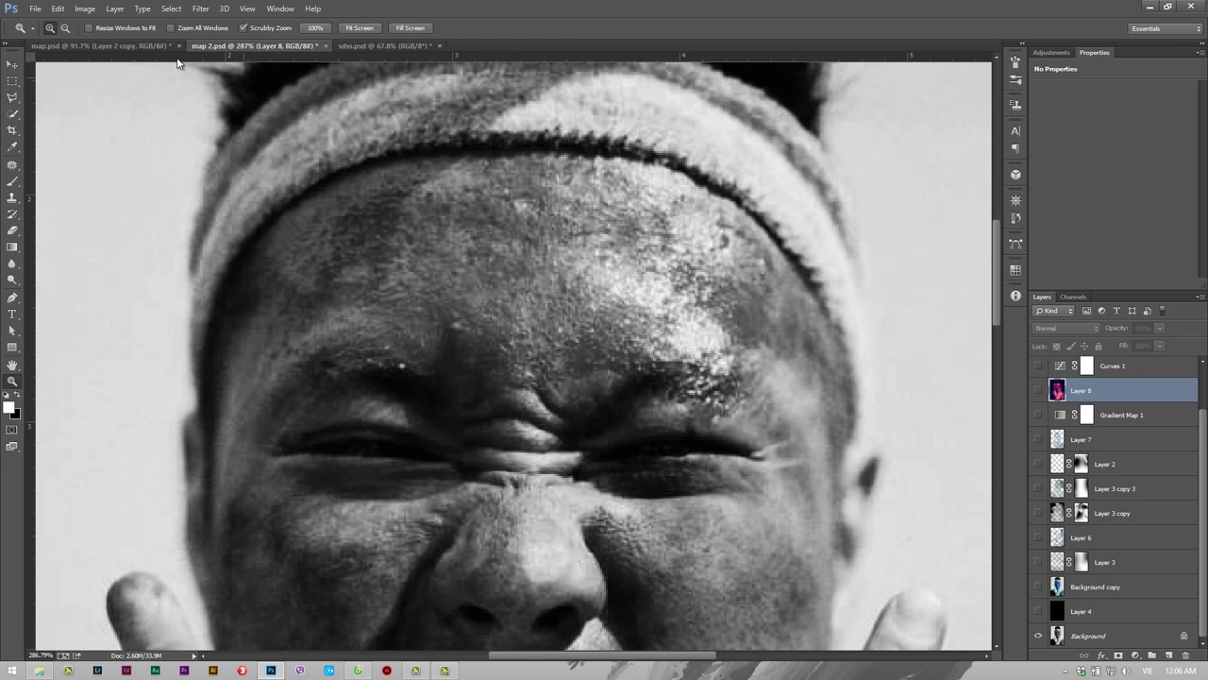
# Close map 2.psd and map.psd without saving, leaving only sdss.psd open
pyautogui.click(143, 46)
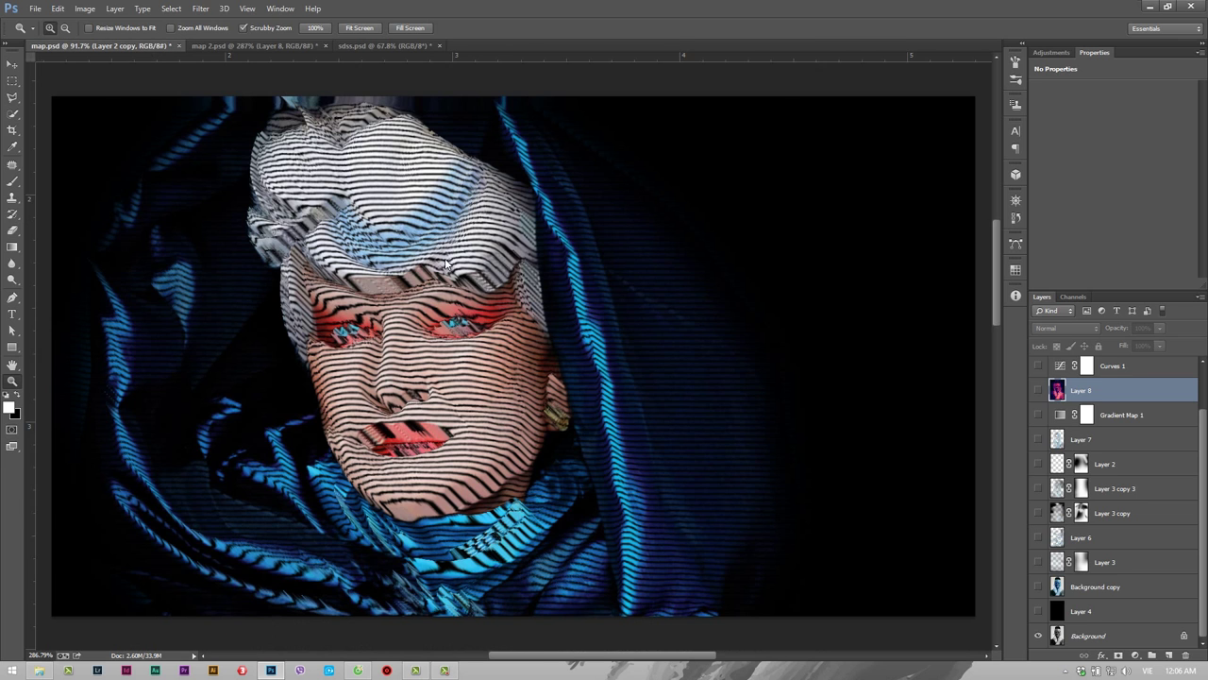
pyautogui.keyDown('alt'); pyautogui.click(510, 281); pyautogui.keyUp('alt')
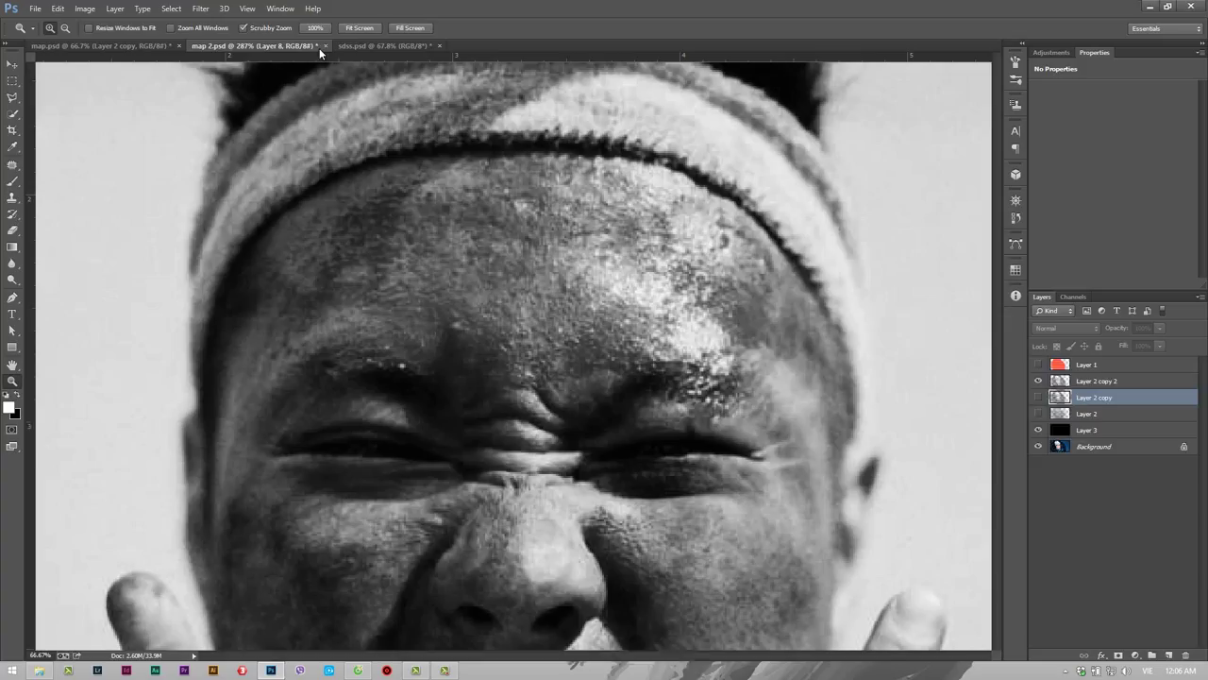
pyautogui.click(319, 47)
pyautogui.click(326, 46)
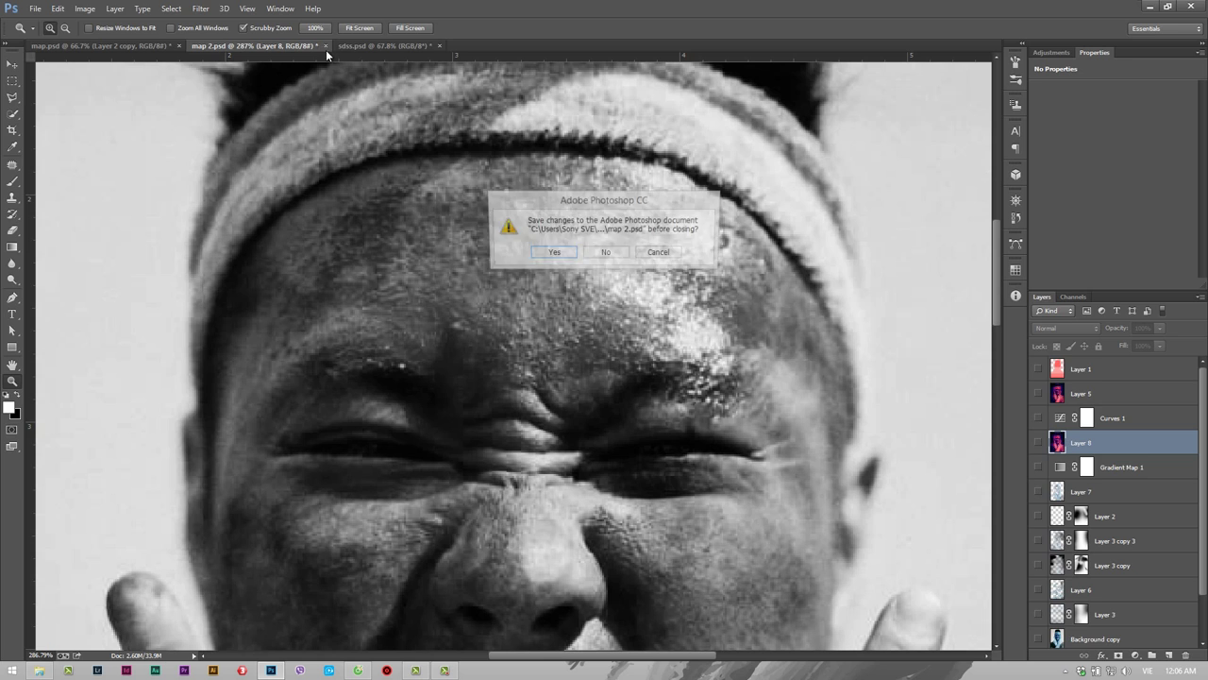
pyautogui.click(609, 255)
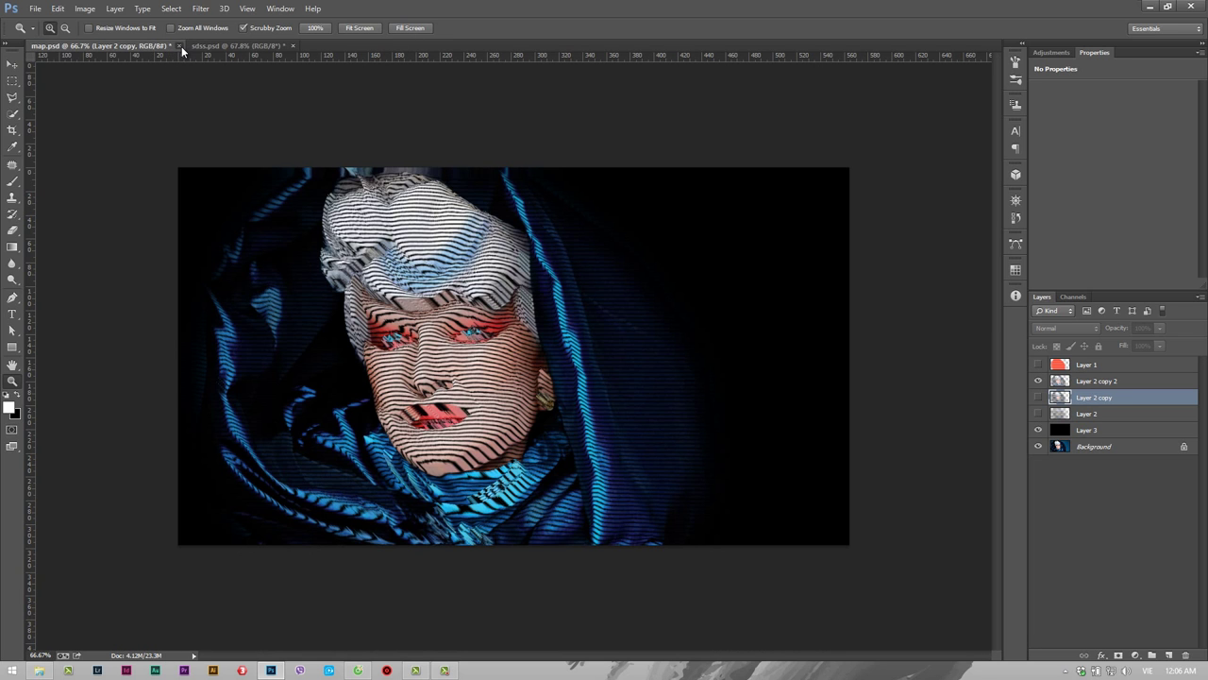
pyautogui.click(179, 46)
pyautogui.click(609, 253)
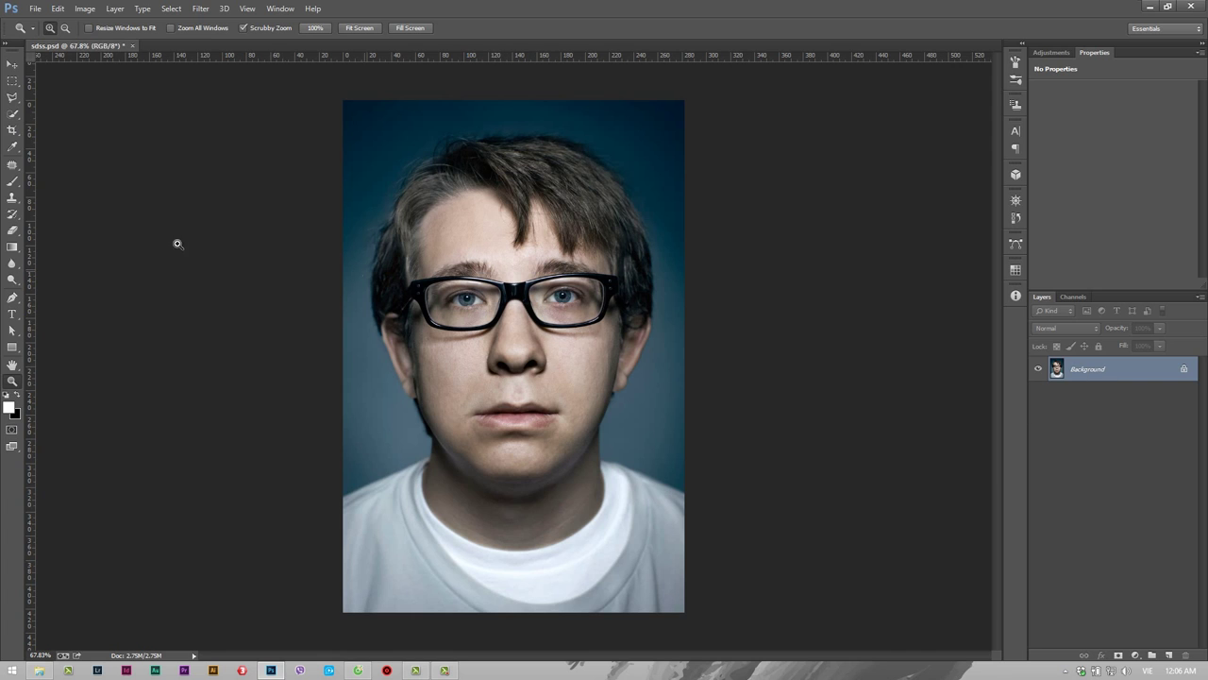
# Add a new Layer 1 and set the foreground colour to #ff0000
pyautogui.click(12, 180)
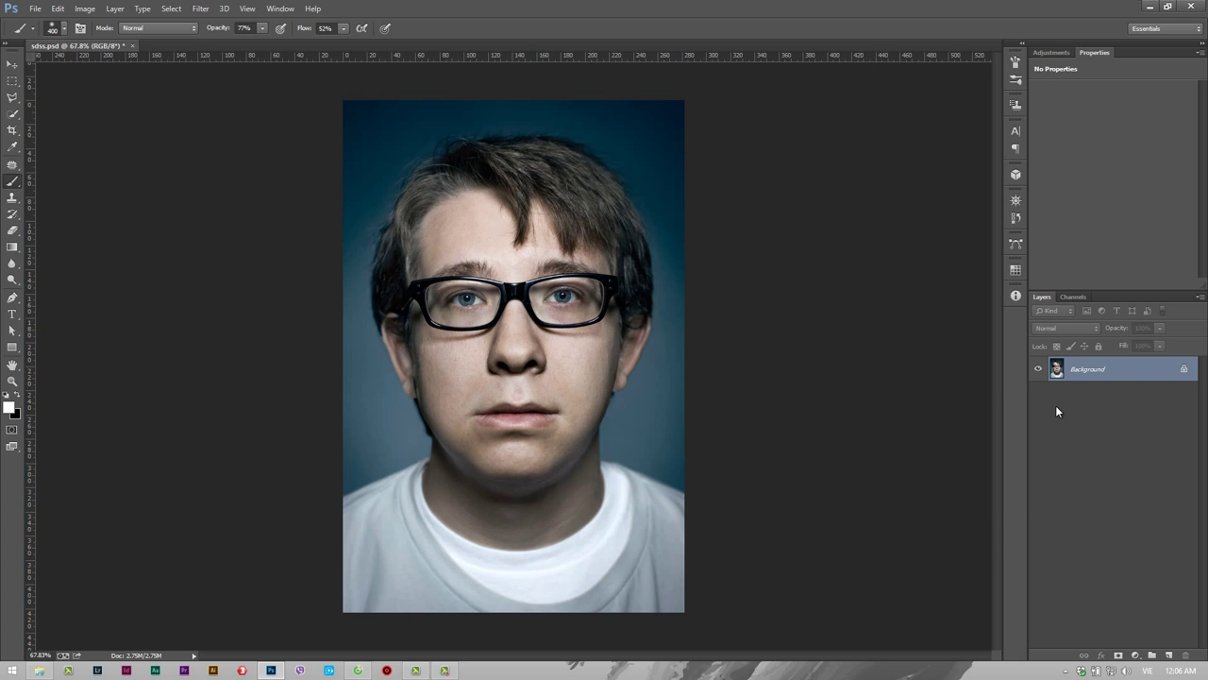
pyautogui.hotkey('ctrl', 'shift', 'n')
pyautogui.press('Return')
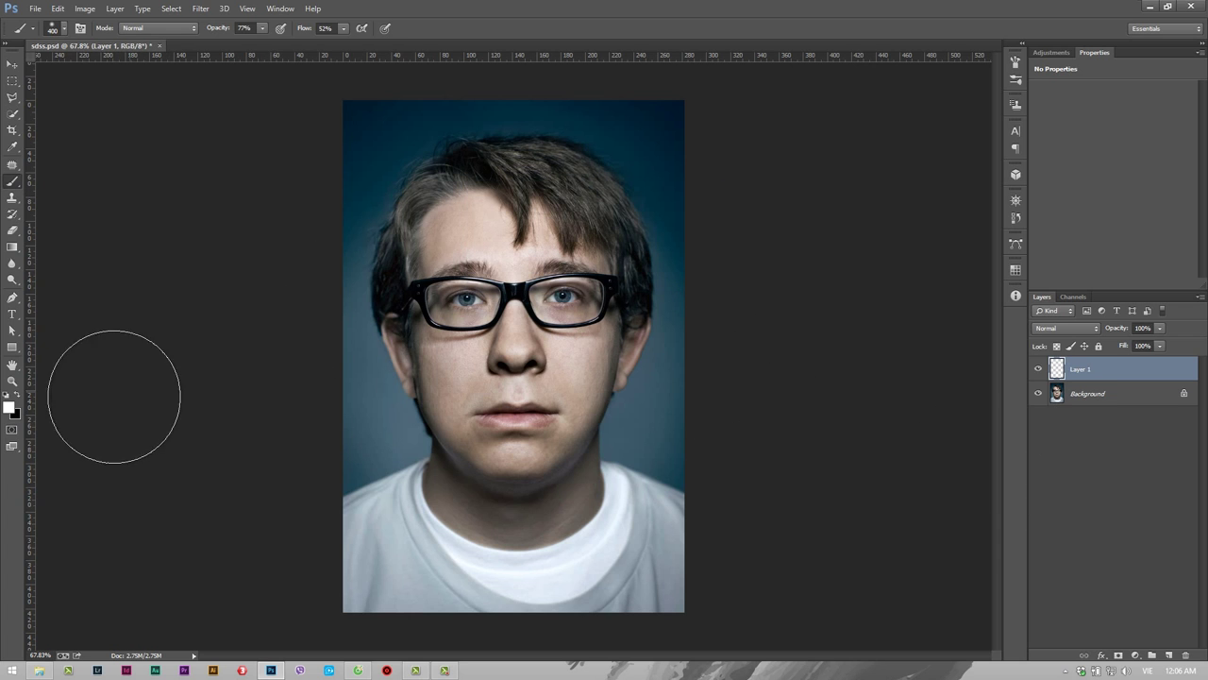
pyautogui.click(18, 401)
pyautogui.click(8, 407)
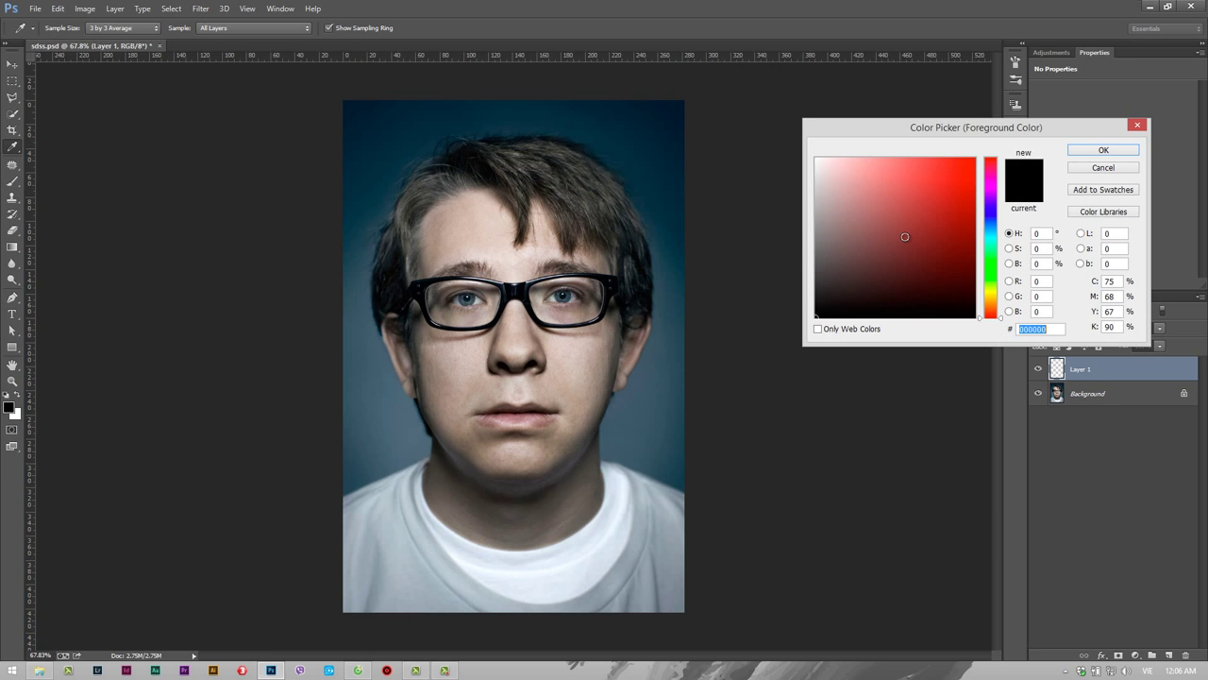
pyautogui.write('ff0000')
pyautogui.click(1086, 153)
pyautogui.press('b')
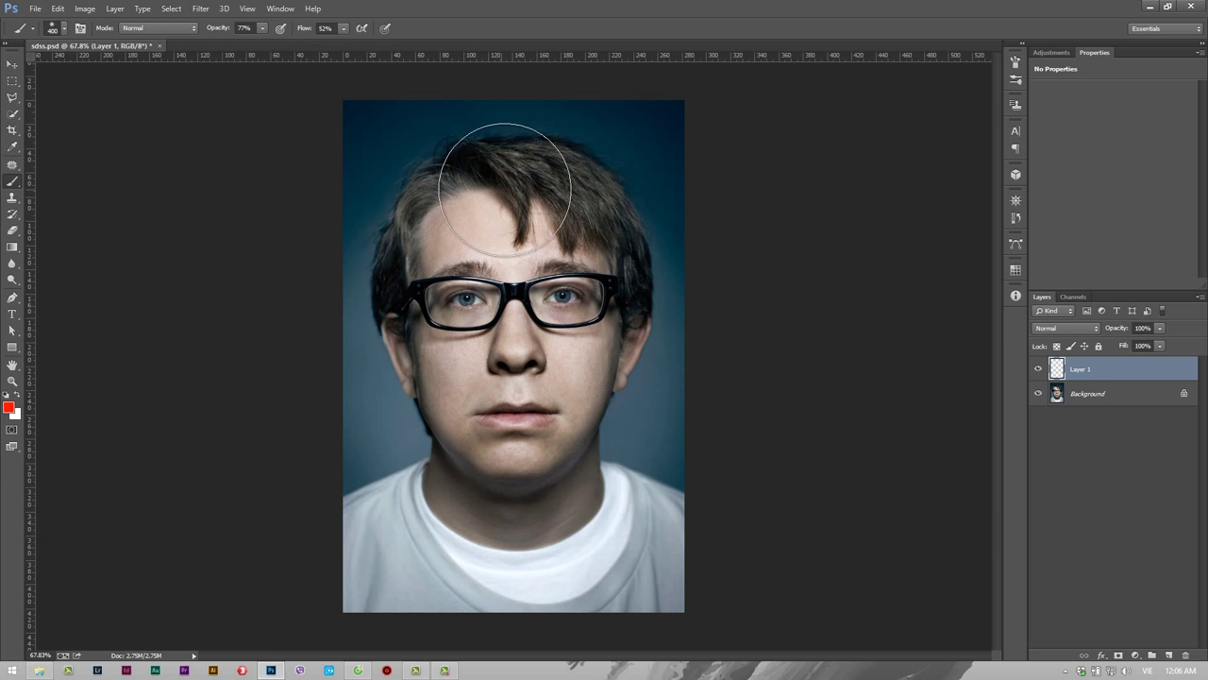
# With a soft 400 px brush at 100% flow, paint red over the head, neck and shoulders
pyautogui.rightClick(510, 209)
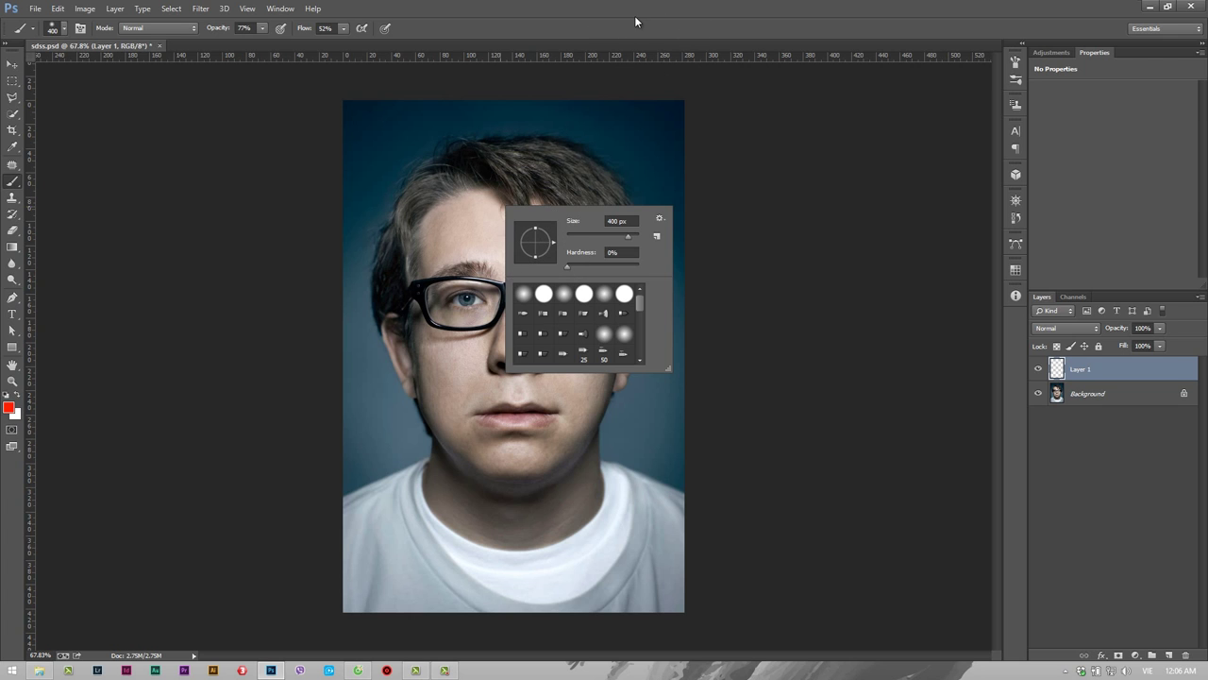
pyautogui.press('Escape')
pyautogui.moveTo(548, 222)
pyautogui.mouseDown()
pyautogui.moveTo(472, 274)
pyautogui.moveTo(439, 231)
pyautogui.mouseUp()
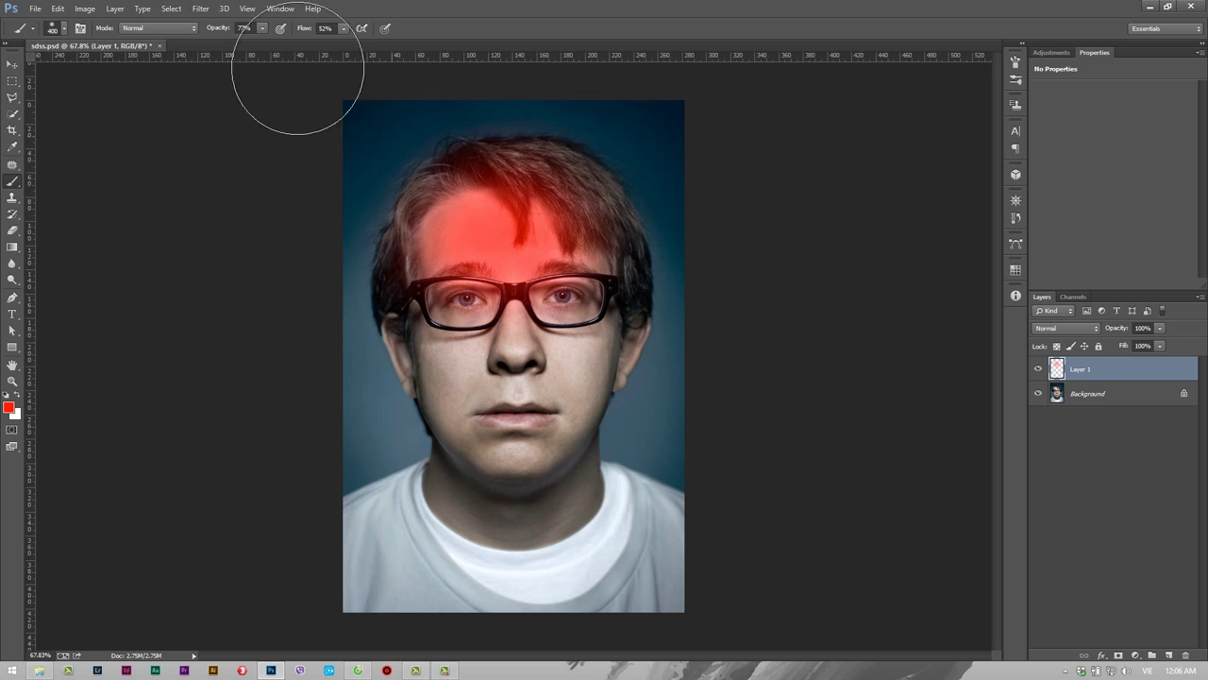
pyautogui.moveTo(302, 28); pyautogui.dragTo(347, 28)
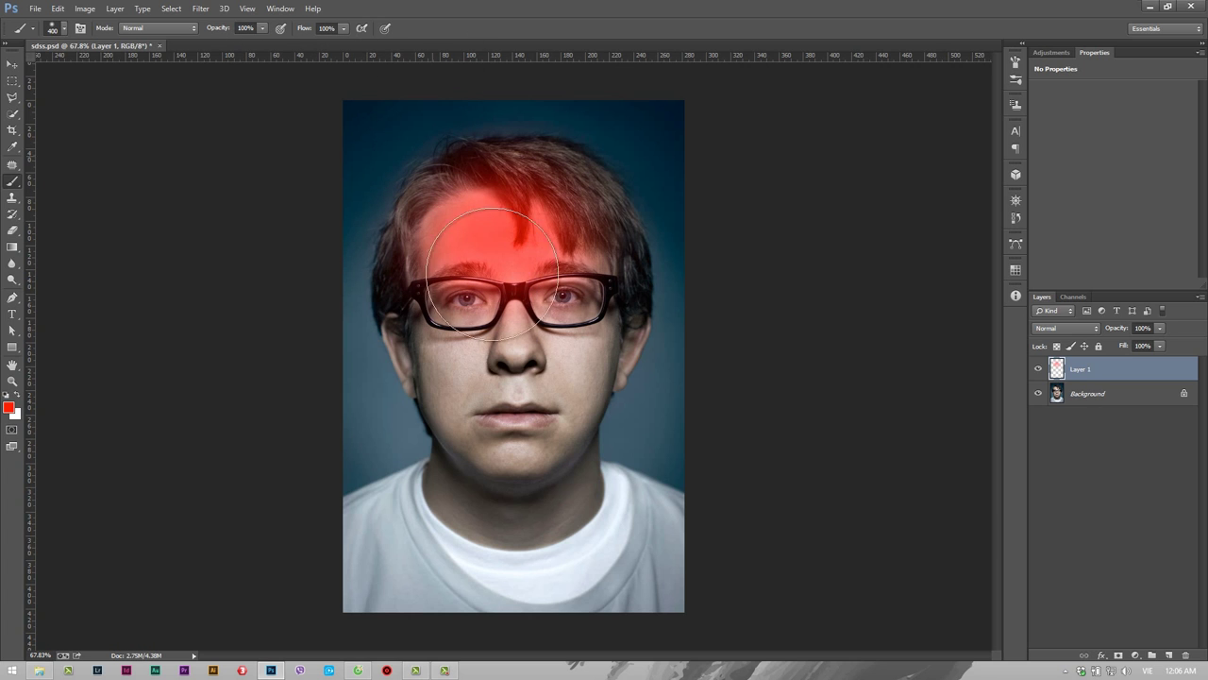
pyautogui.moveTo(524, 283)
pyautogui.mouseDown()
pyautogui.moveTo(521, 234)
pyautogui.moveTo(543, 244)
pyautogui.moveTo(486, 242)
pyautogui.moveTo(494, 318)
pyautogui.mouseUp()
pyautogui.moveTo(556, 262); pyautogui.dragTo(553, 318)
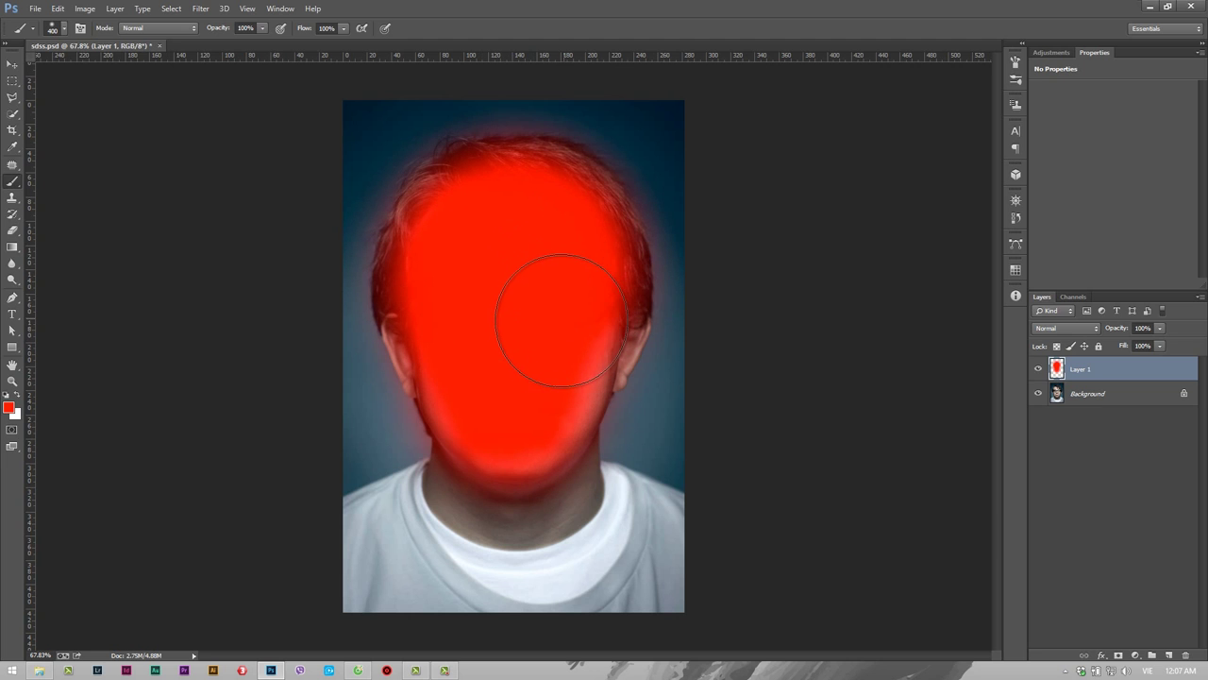
pyautogui.press('[')
pyautogui.press('[')
pyautogui.moveTo(502, 179)
pyautogui.mouseDown()
pyautogui.moveTo(431, 229)
pyautogui.moveTo(432, 324)
pyautogui.moveTo(458, 377)
pyautogui.mouseUp()
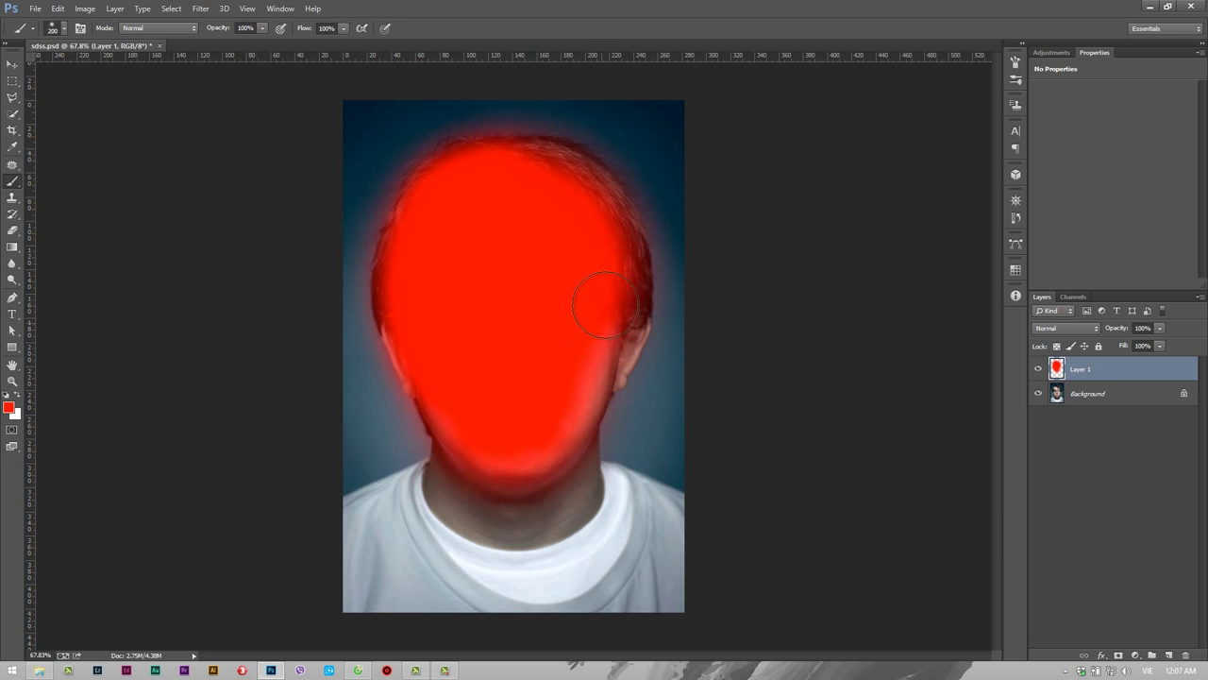
pyautogui.moveTo(605, 305)
pyautogui.mouseDown()
pyautogui.moveTo(593, 342)
pyautogui.moveTo(594, 296)
pyautogui.moveTo(547, 189)
pyautogui.moveTo(585, 217)
pyautogui.moveTo(520, 140)
pyautogui.moveTo(500, 183)
pyautogui.mouseUp()
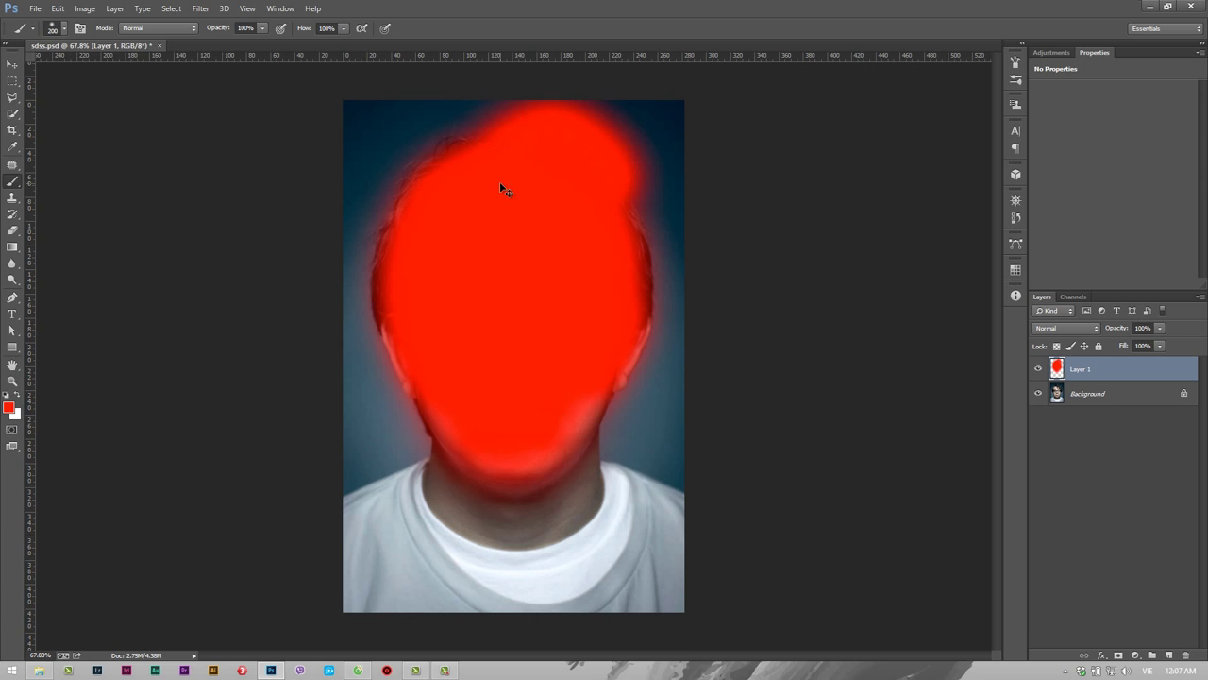
pyautogui.hotkey('ctrl', 'z')
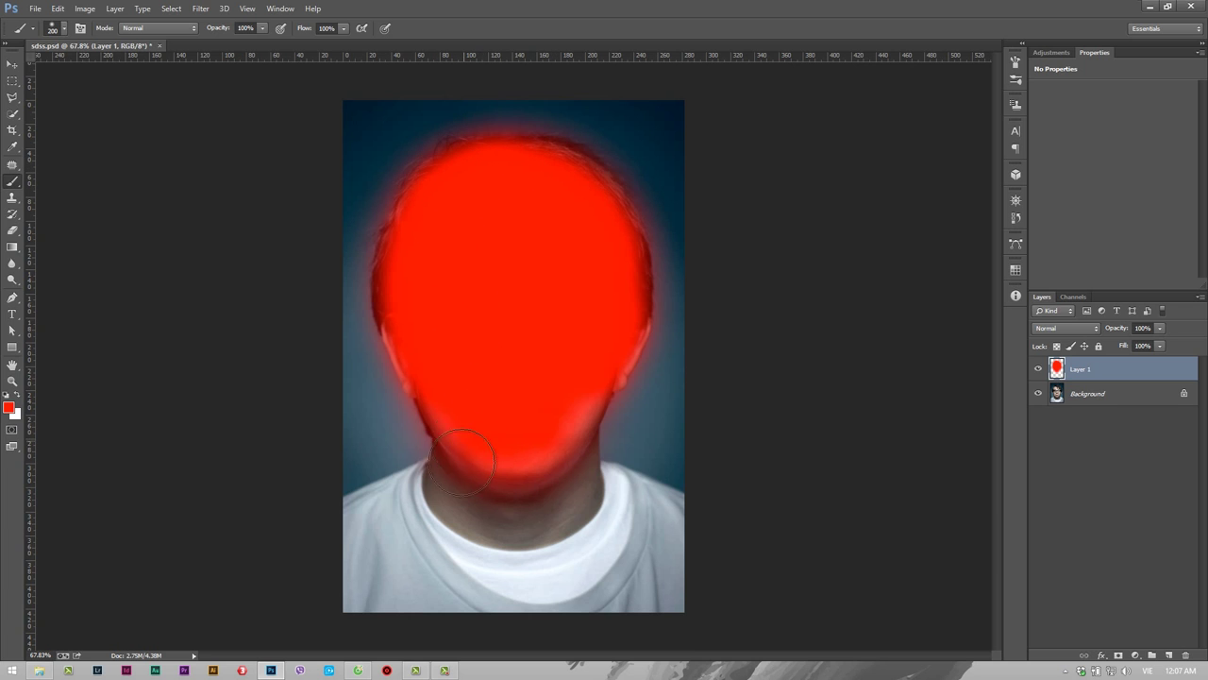
pyautogui.moveTo(472, 448)
pyautogui.mouseDown()
pyautogui.moveTo(310, 572)
pyautogui.moveTo(651, 604)
pyautogui.moveTo(674, 535)
pyautogui.moveTo(557, 462)
pyautogui.moveTo(499, 566)
pyautogui.moveTo(464, 525)
pyautogui.moveTo(467, 557)
pyautogui.moveTo(591, 551)
pyautogui.mouseUp()
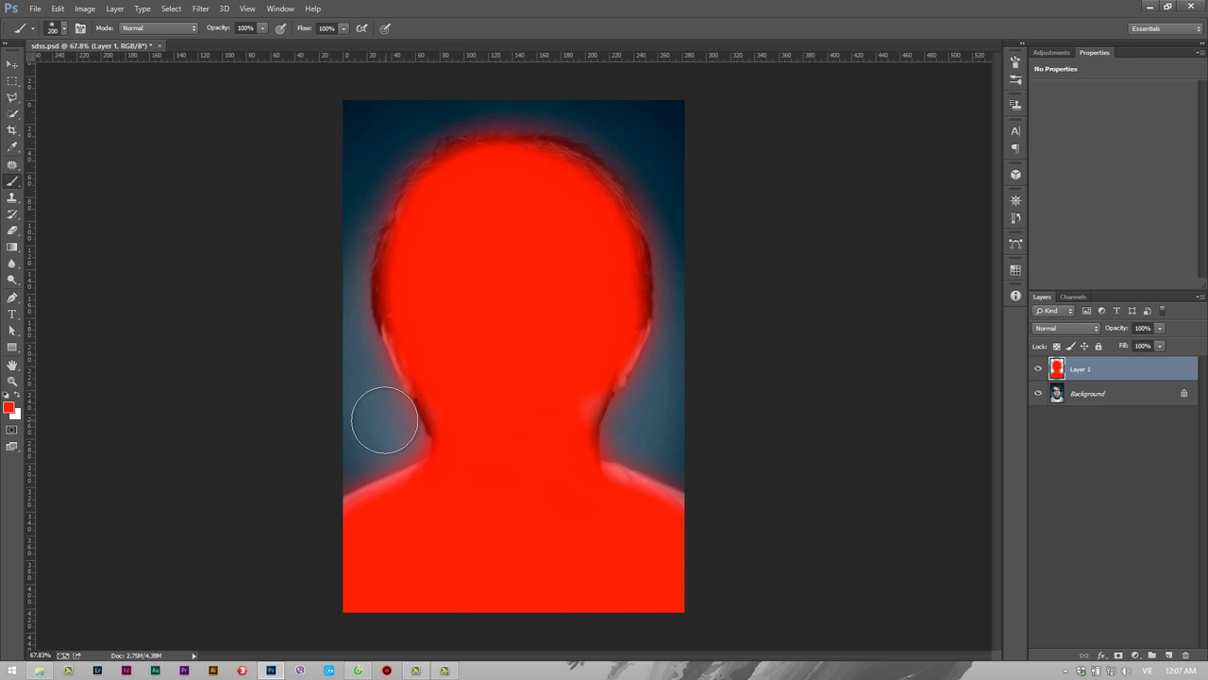
# Settle on a 600 px brush, testing and undoing red strokes in the top-left corner
pyautogui.press(']')
pyautogui.press(']')
pyautogui.press(']')
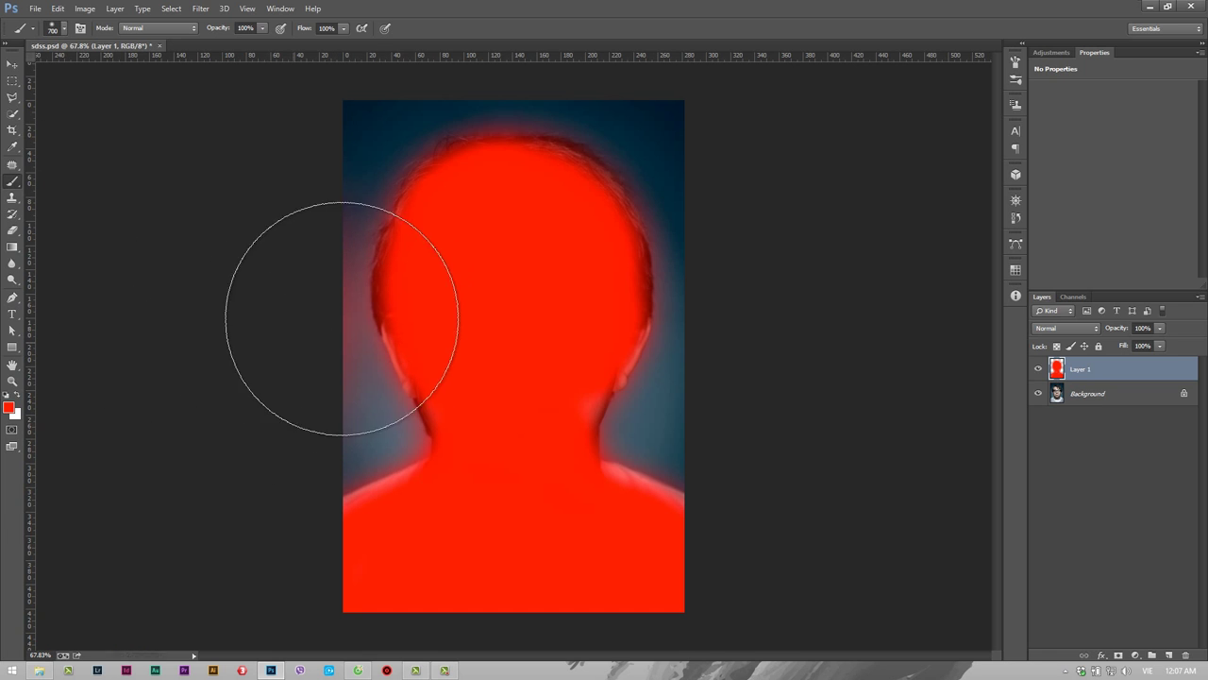
pyautogui.press('[')
pyautogui.press('[')
pyautogui.press('[')
pyautogui.press('[')
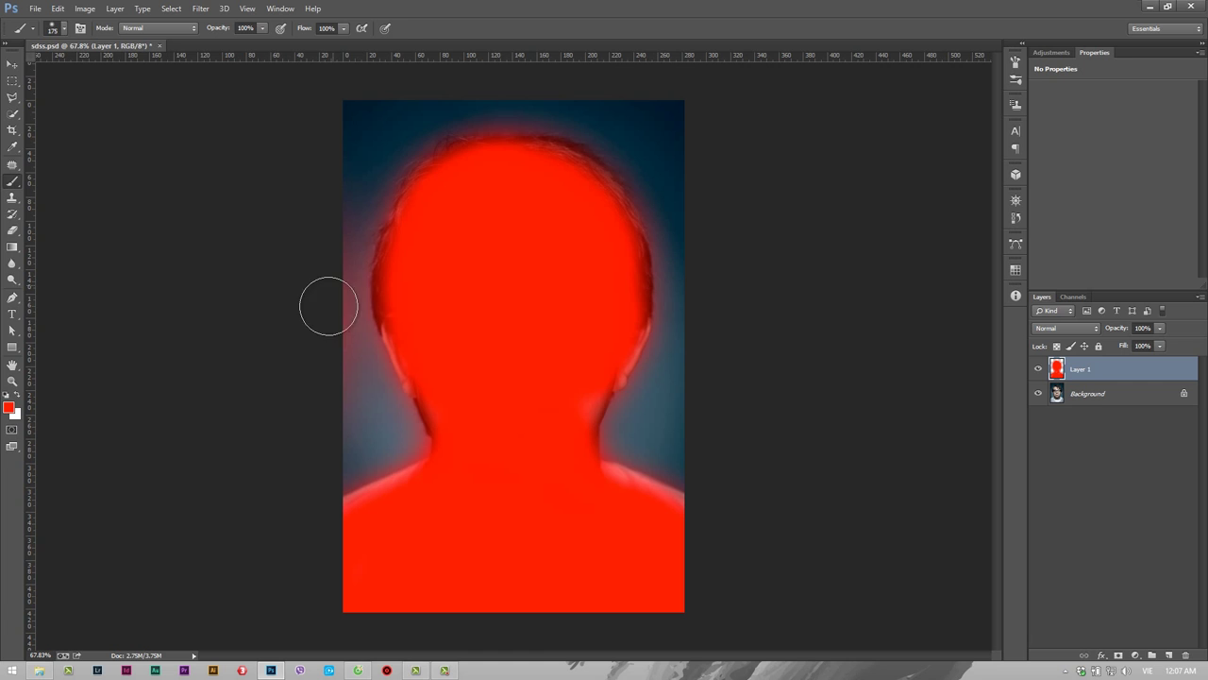
pyautogui.press(']')
pyautogui.press(']')
pyautogui.press(']')
pyautogui.press(']')
pyautogui.click(307, 71)
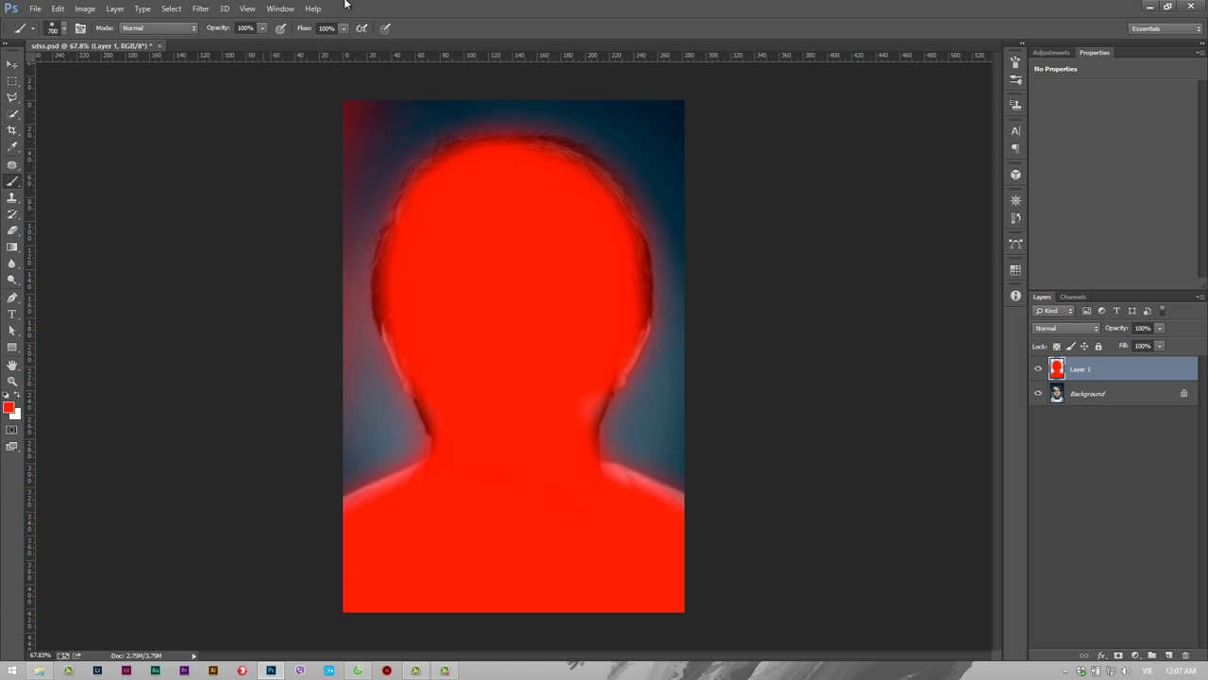
pyautogui.hotkey('ctrl', 'z')
pyautogui.press('[')
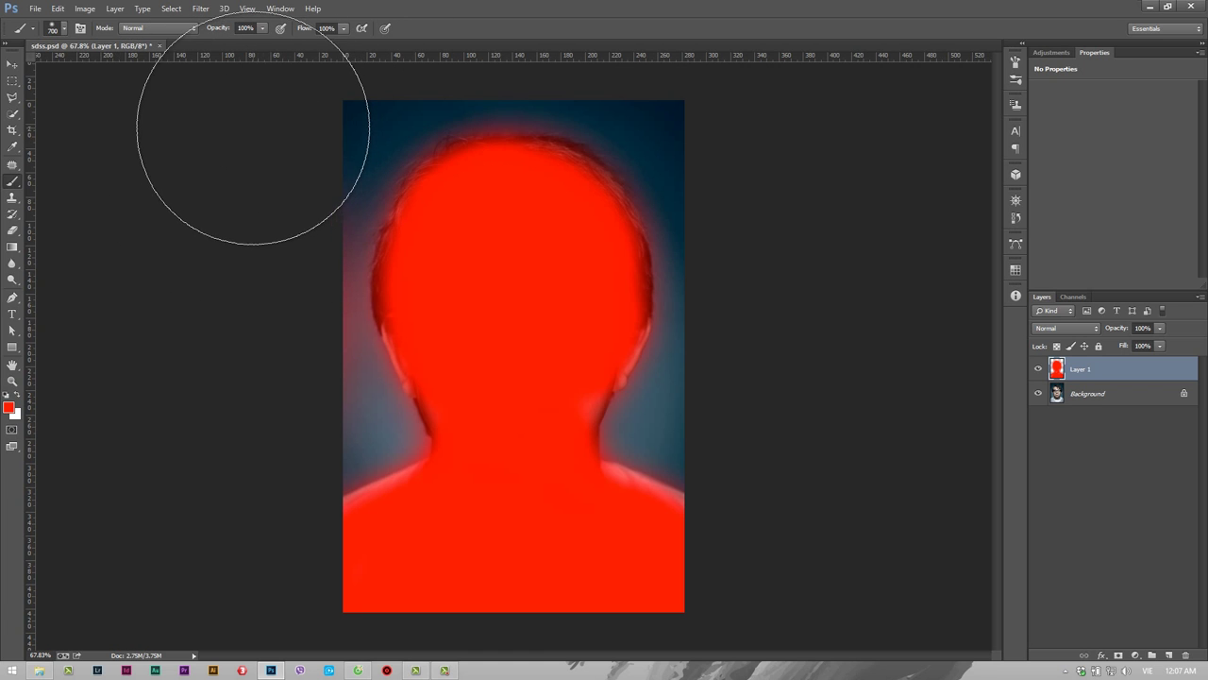
pyautogui.click(251, 145)
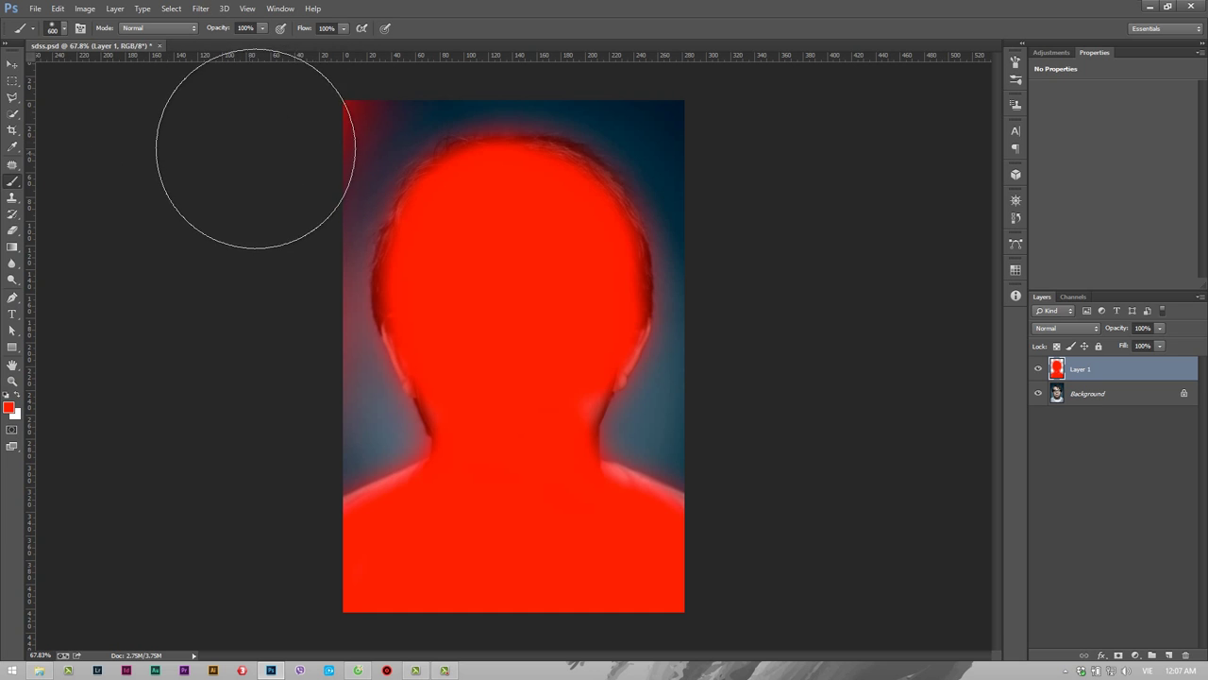
pyautogui.hotkey('ctrl', 'z')
# Lower brush opacity to 27% and paint faint red into the top-left and top-right corners
pyautogui.moveTo(218, 28); pyautogui.dragTo(151, 28)
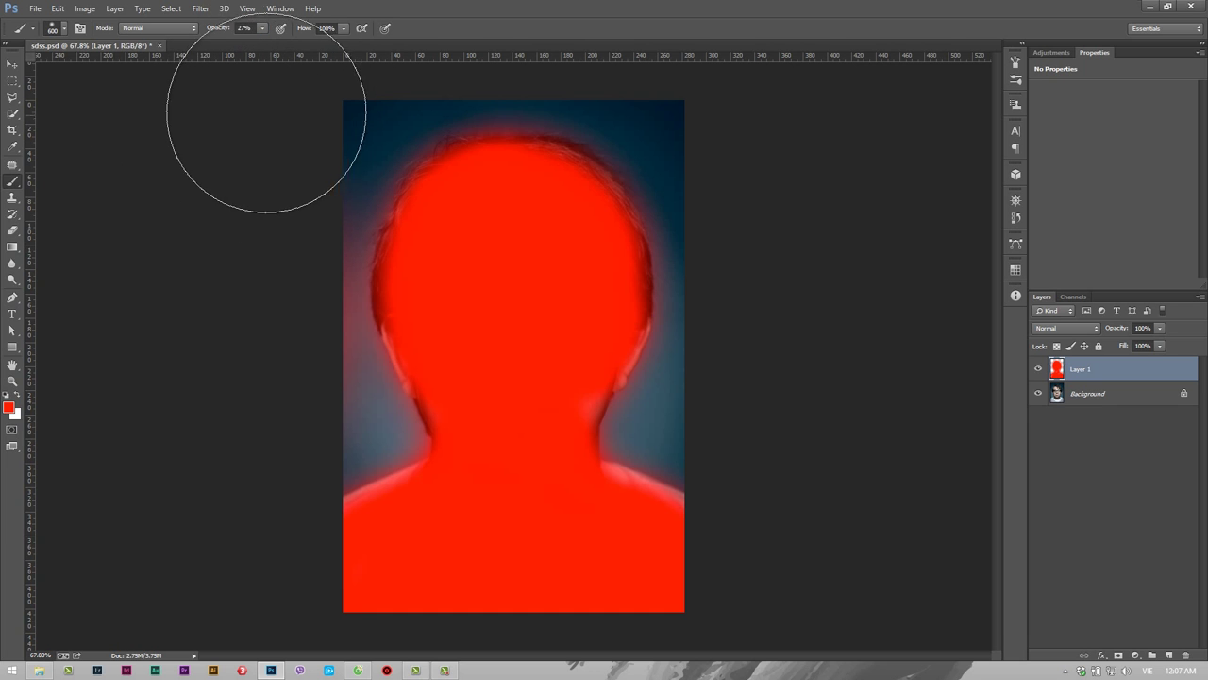
pyautogui.click(296, 67)
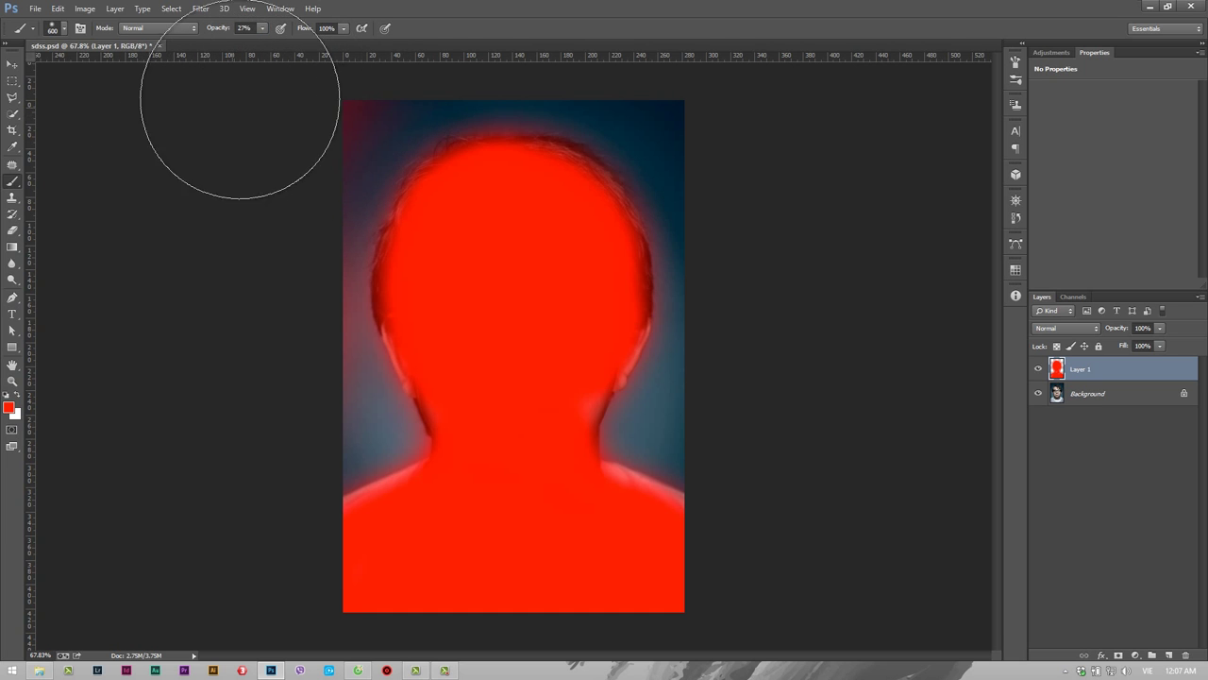
pyautogui.click(734, 99)
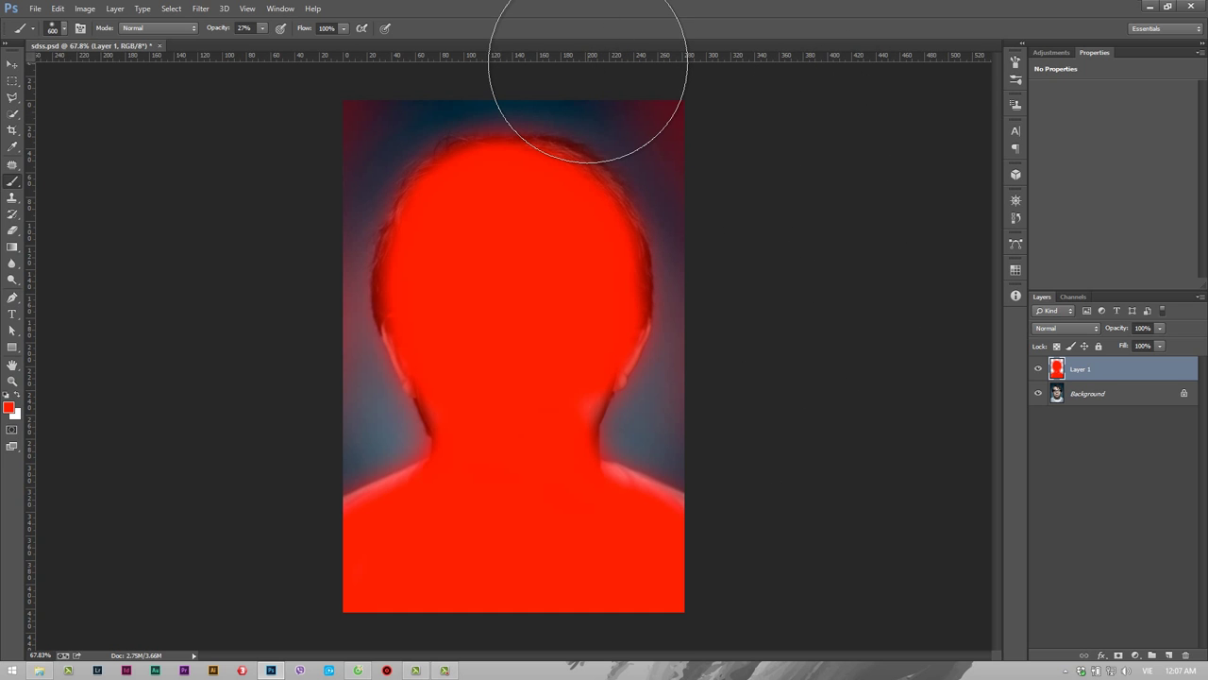
pyautogui.hotkey('ctrl', 'r')
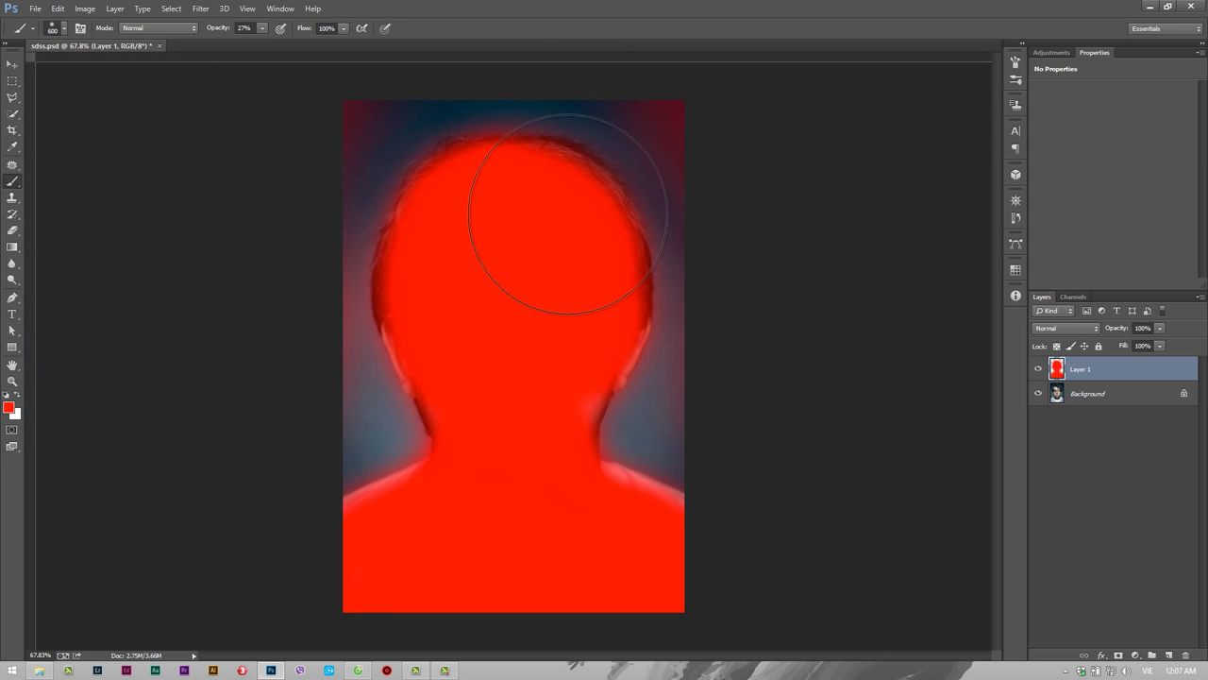
pyautogui.hotkey('ctrl', 'r')
pyautogui.press('z')
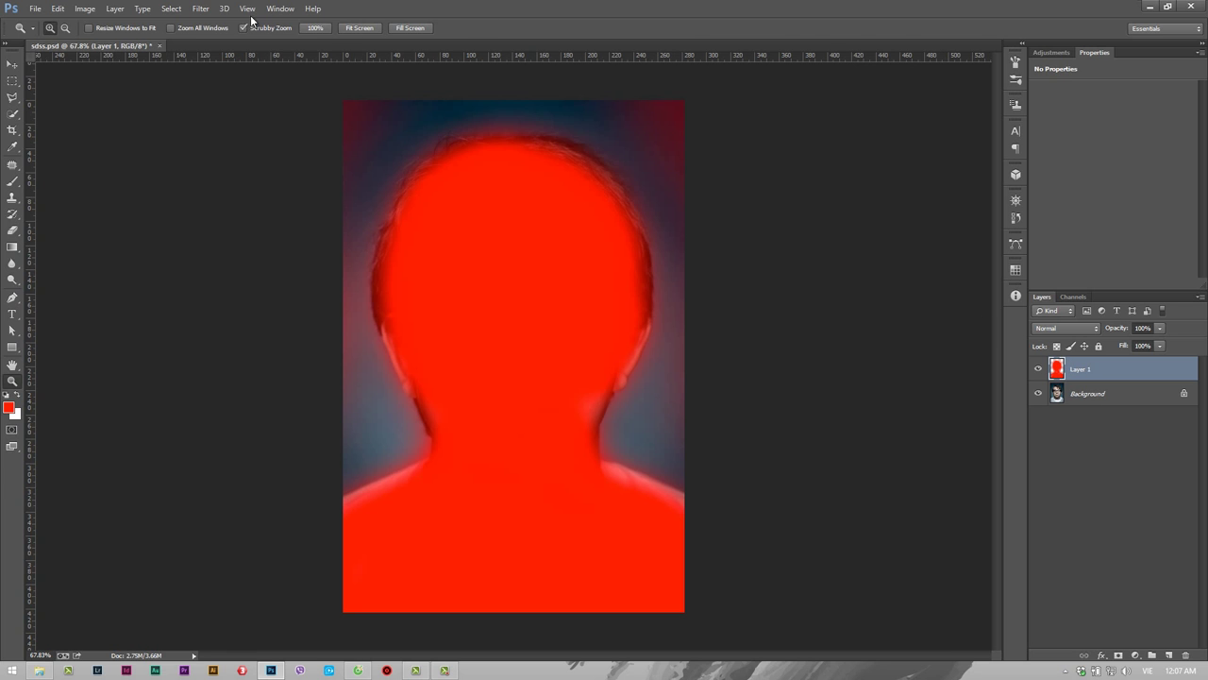
# Open Filter Gallery's Halftone Pattern and set the Pattern Type to Line
pyautogui.click(200, 9)
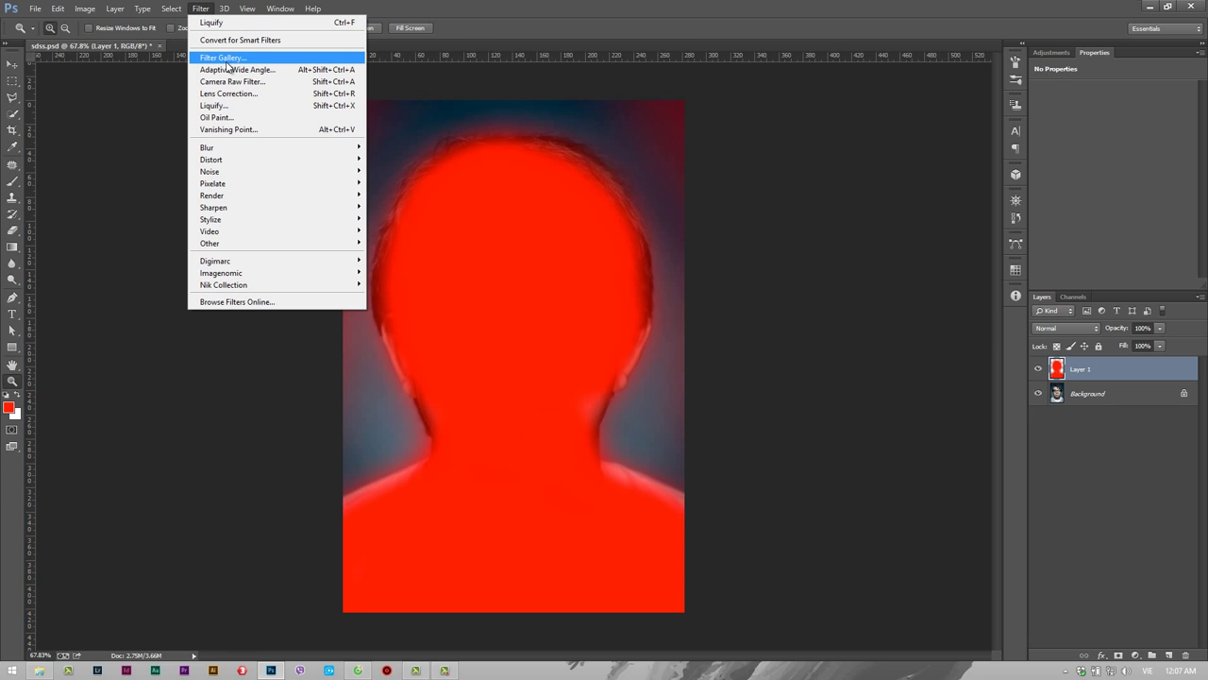
pyautogui.click(256, 62)
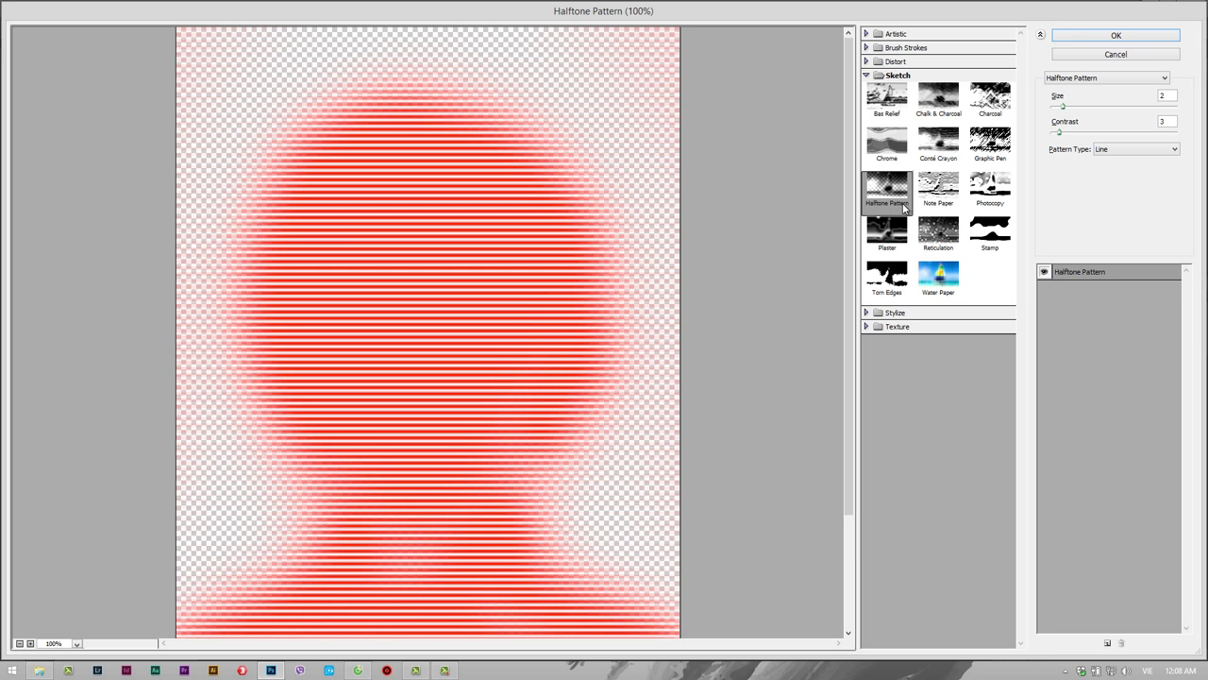
pyautogui.click(1113, 151)
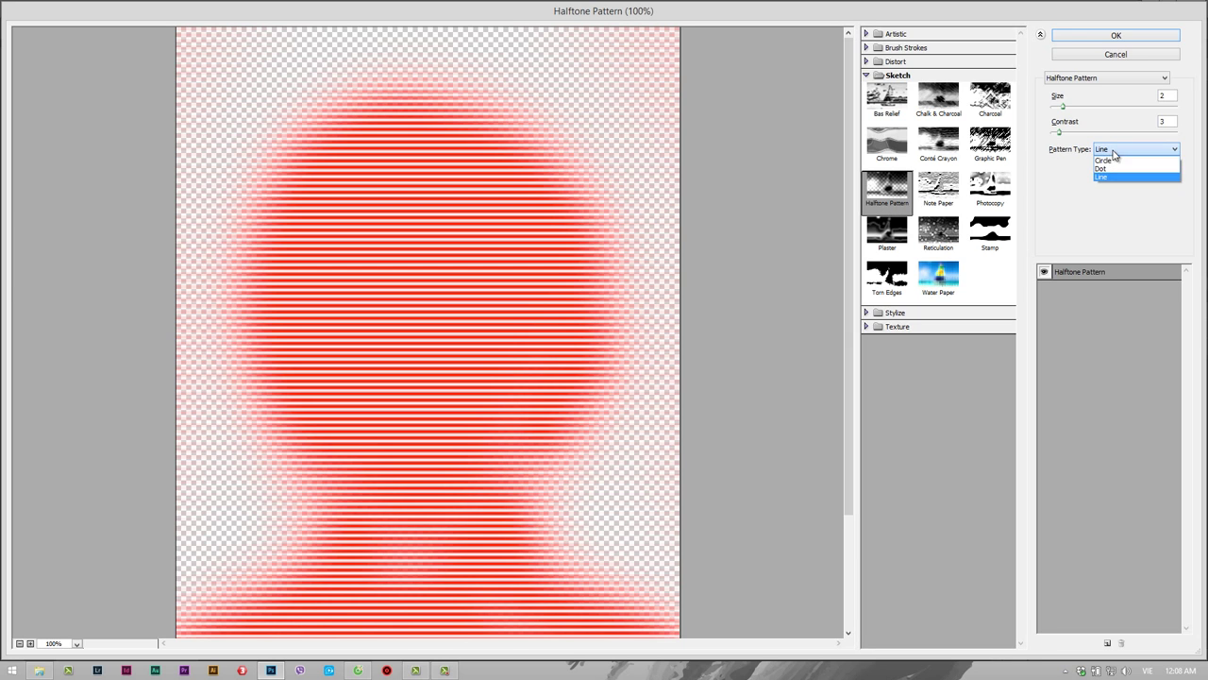
pyautogui.click(1101, 168)
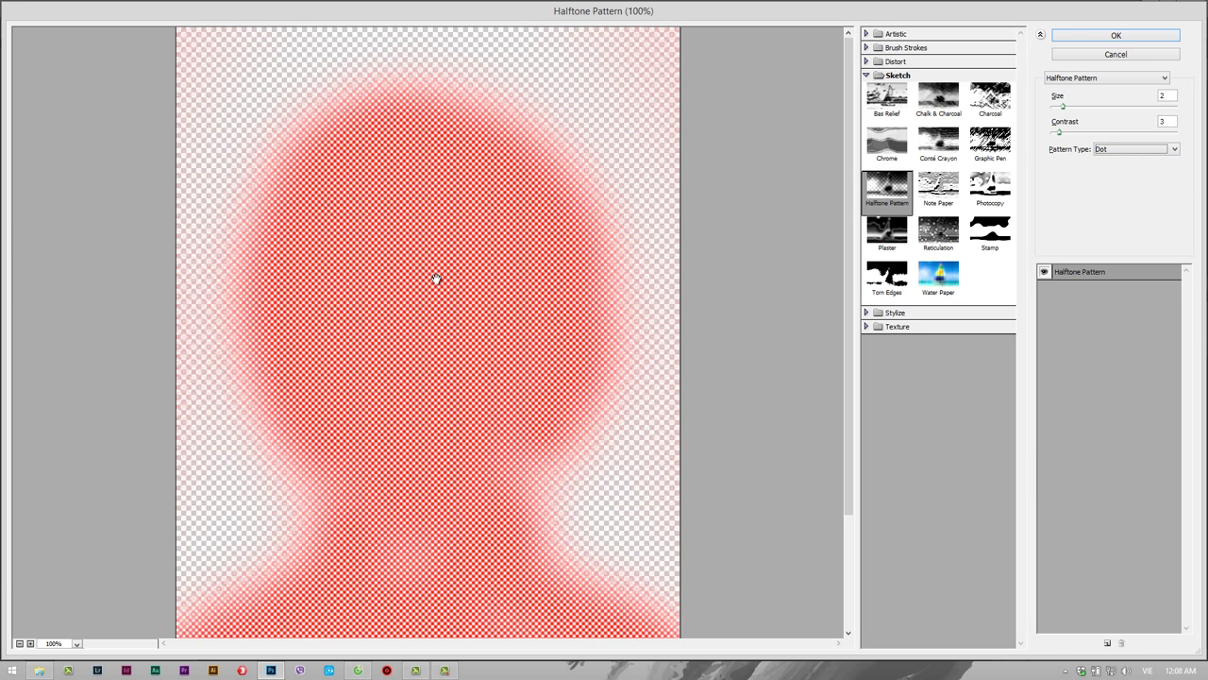
pyautogui.click(1128, 156)
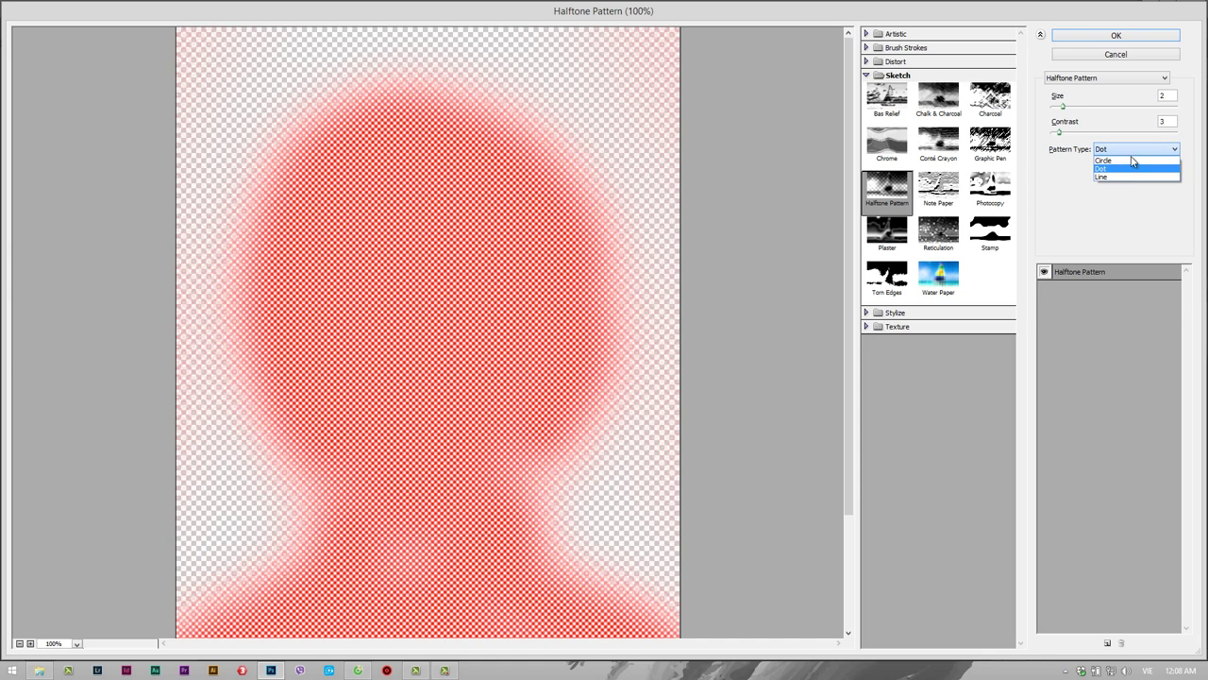
pyautogui.click(1125, 177)
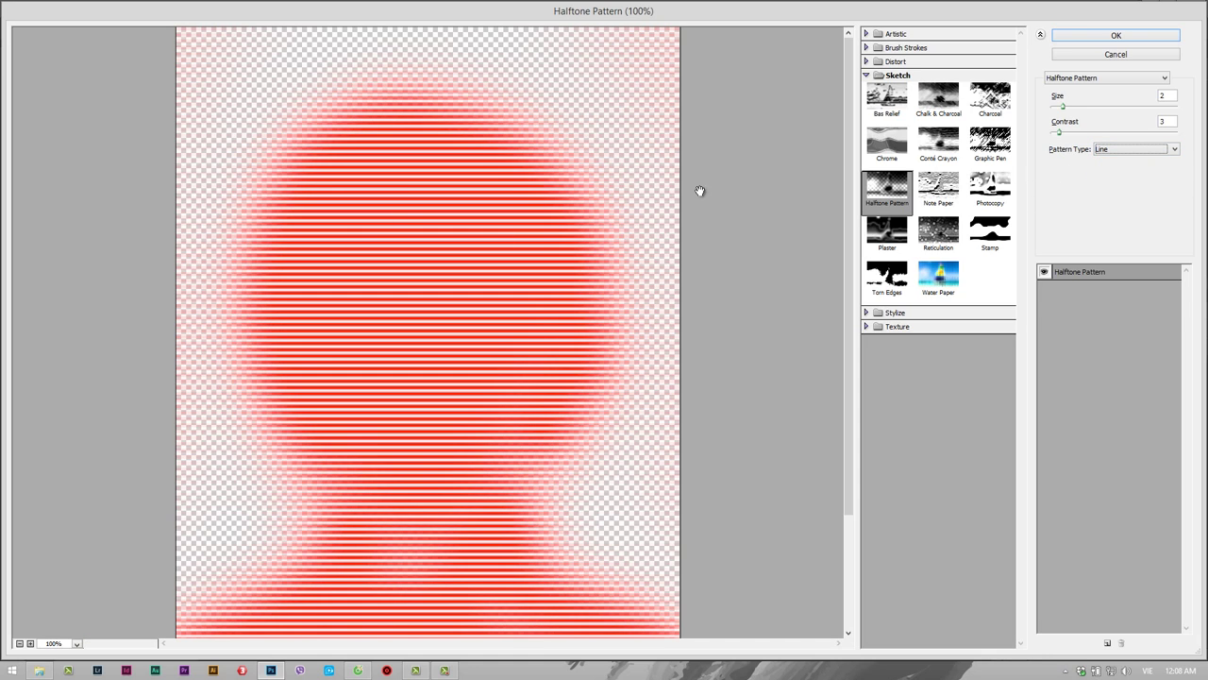
# Set halftone Size 2 and Contrast 15, then apply the filter to Layer 1
pyautogui.moveTo(1064, 107)
pyautogui.mouseDown()
pyautogui.moveTo(1052, 106)
pyautogui.moveTo(1052, 132)
pyautogui.mouseUp()
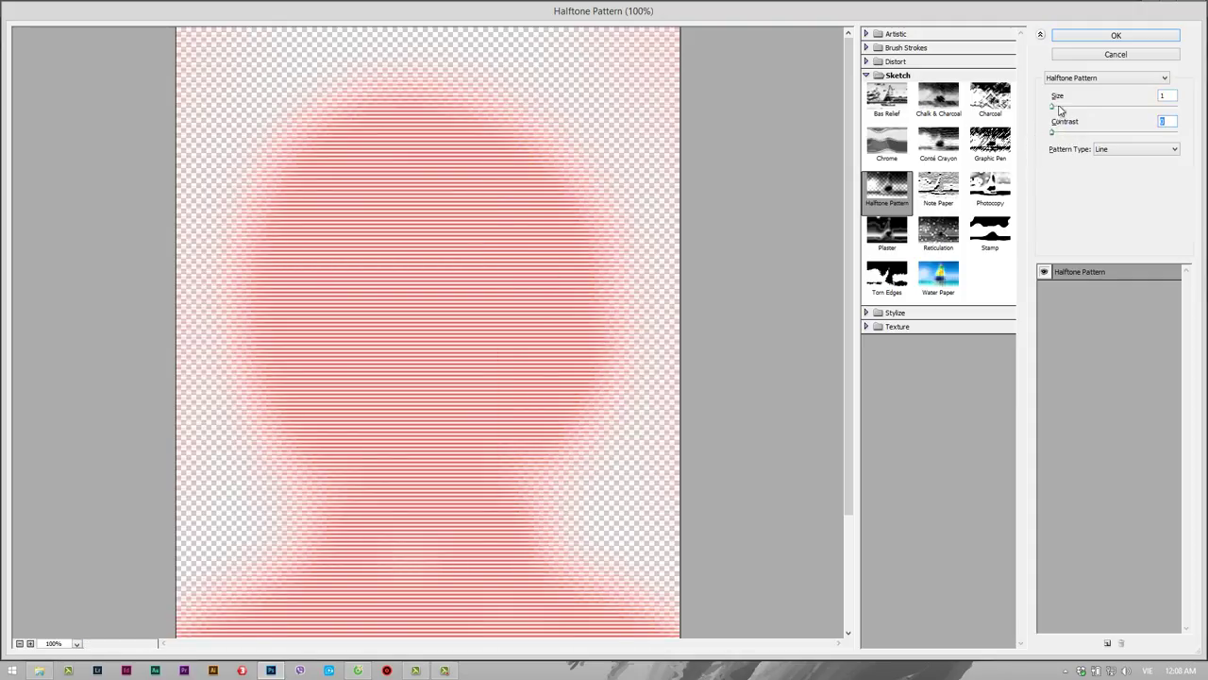
pyautogui.click(1054, 110)
pyautogui.moveTo(1055, 109); pyautogui.dragTo(1093, 135)
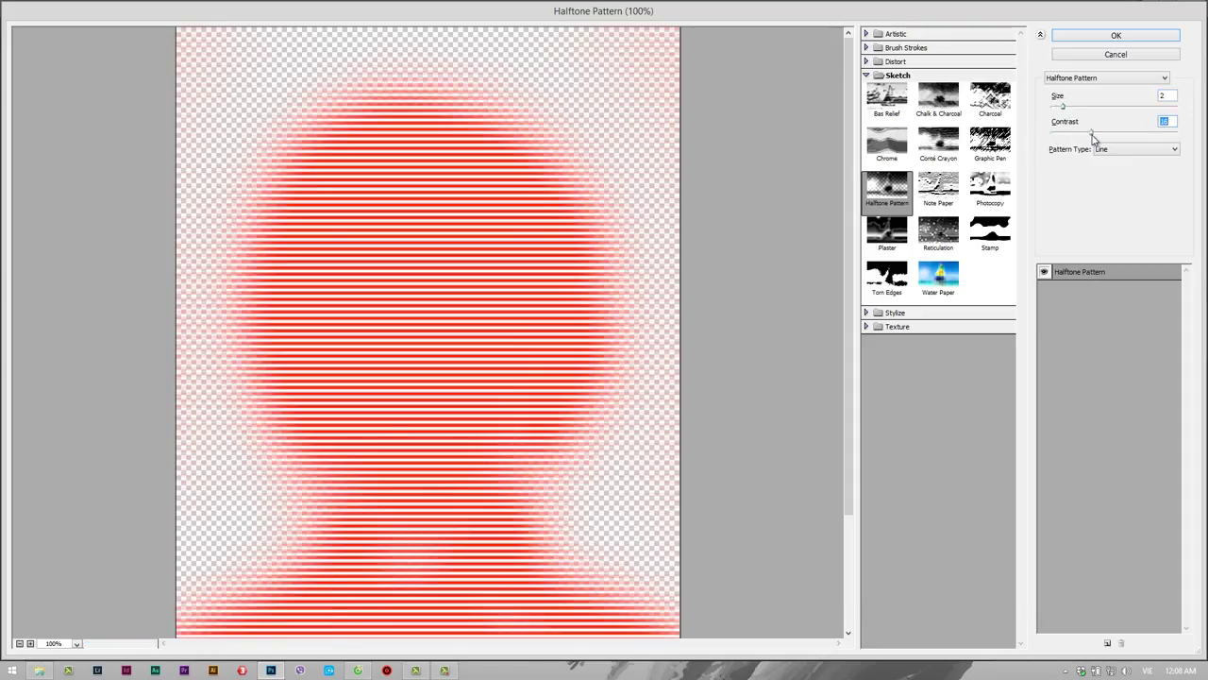
pyautogui.moveTo(1094, 135)
pyautogui.mouseDown()
pyautogui.moveTo(1125, 139)
pyautogui.moveTo(1083, 137)
pyautogui.mouseUp()
pyautogui.moveTo(1079, 135)
pyautogui.mouseDown()
pyautogui.moveTo(1090, 137)
pyautogui.moveTo(1053, 137)
pyautogui.moveTo(1100, 137)
pyautogui.mouseUp()
pyautogui.click(1117, 36)
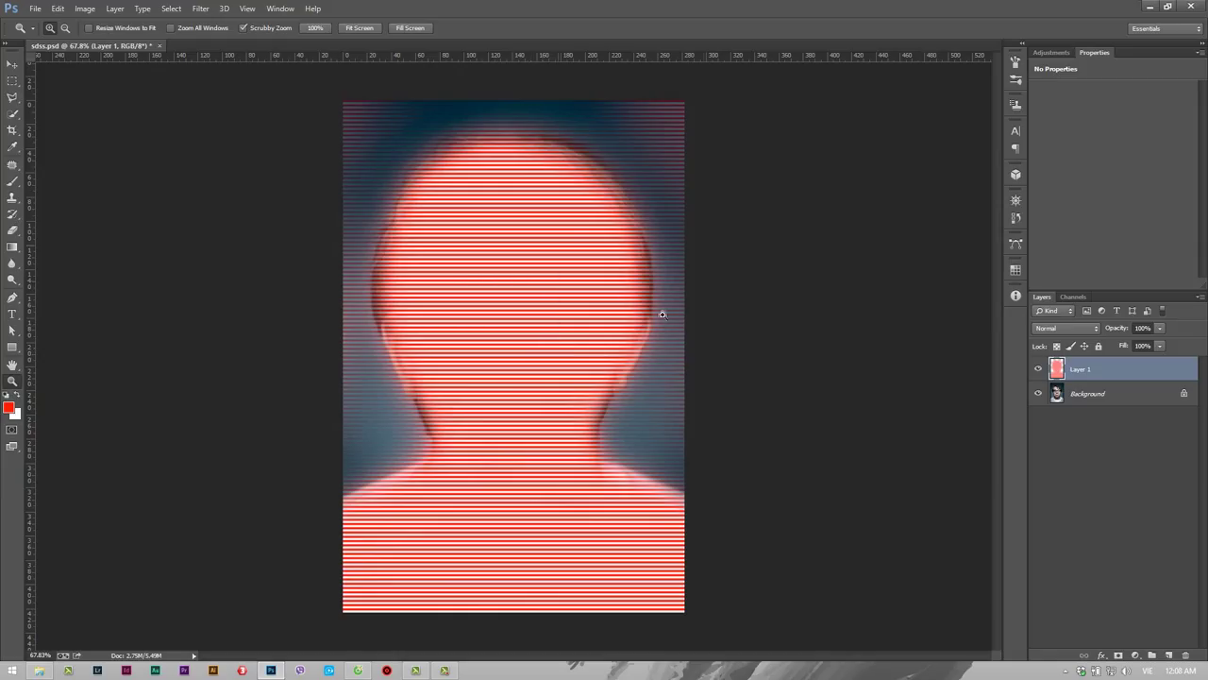
# Hide the Background photo and load Layer 1's Blue channel stripes as a selection
pyautogui.click(1039, 369)
pyautogui.click(1038, 369)
pyautogui.click(1038, 394)
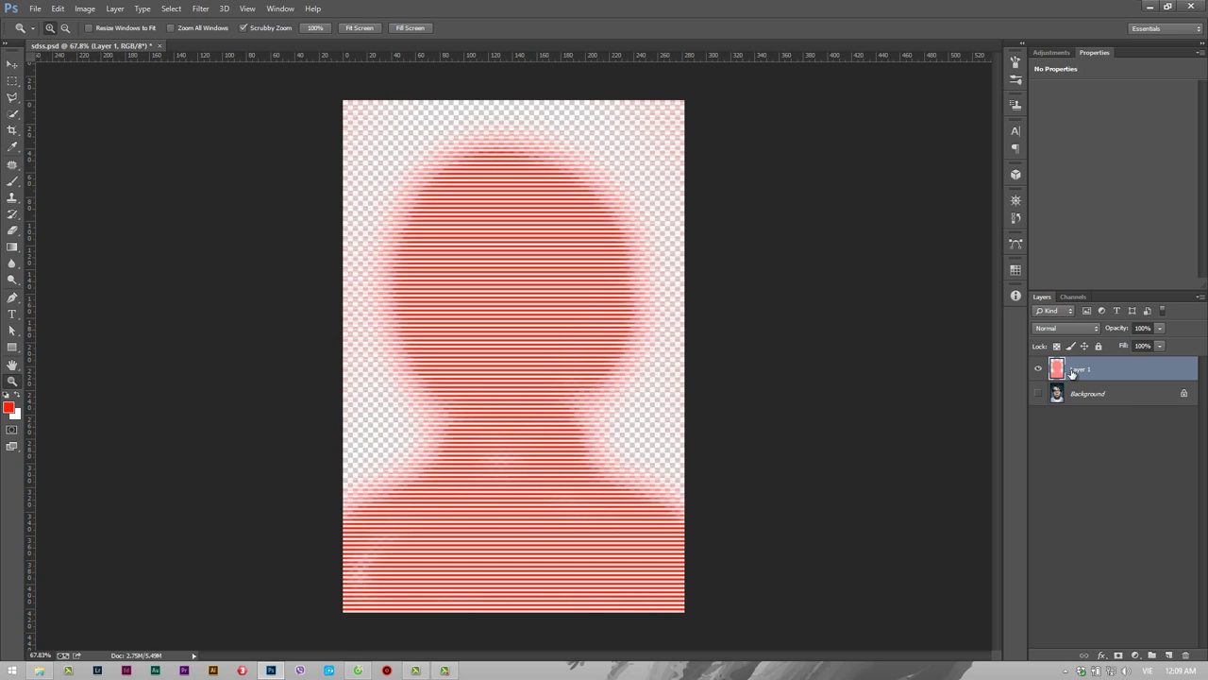
pyautogui.click(1075, 297)
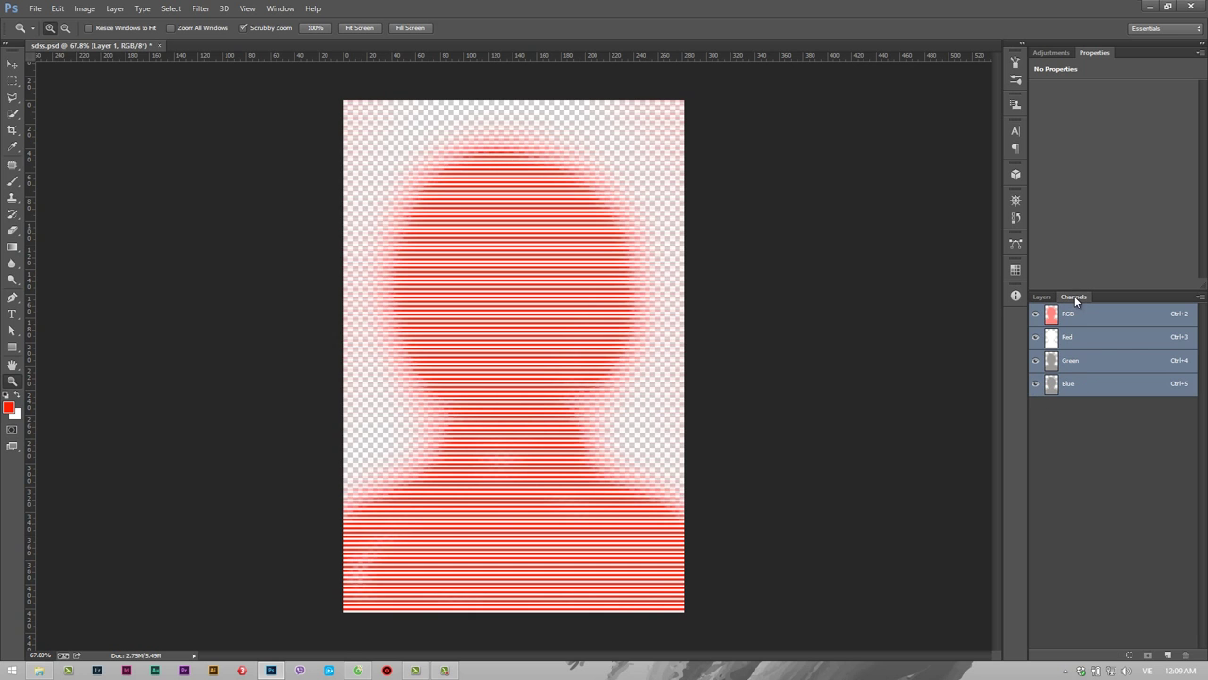
pyautogui.click(1058, 387)
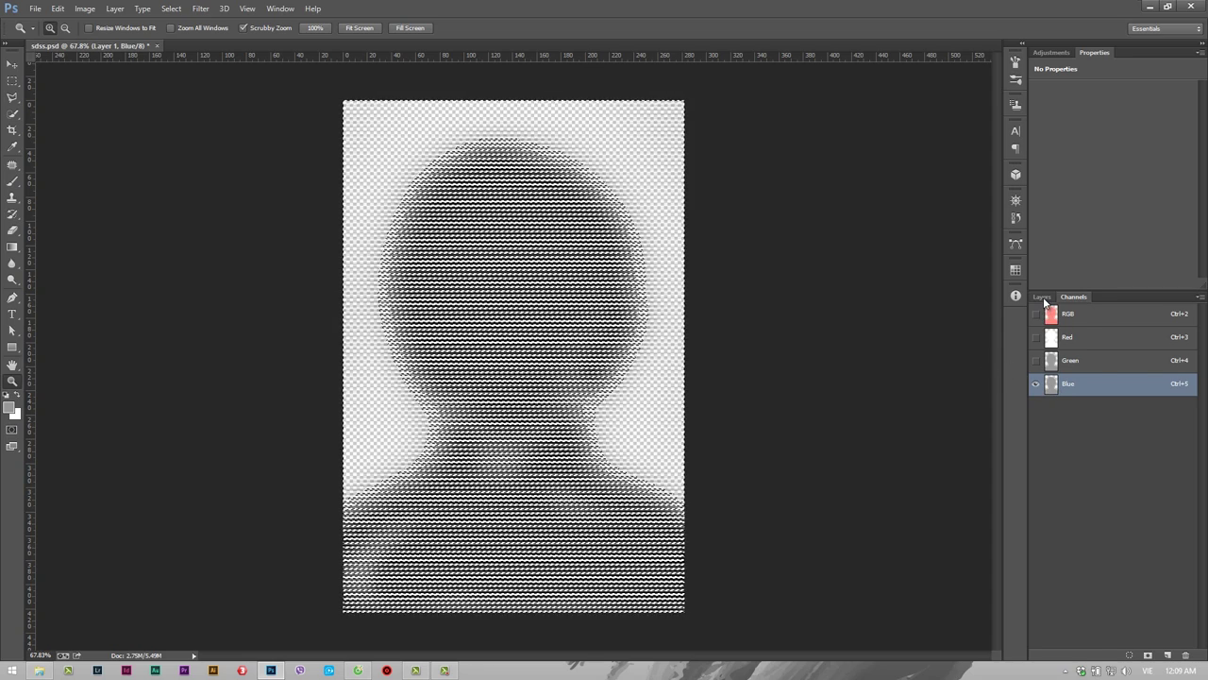
# Show the Background photo again and return to the RGB composite and Layers list
pyautogui.click(1042, 296)
pyautogui.click(1039, 394)
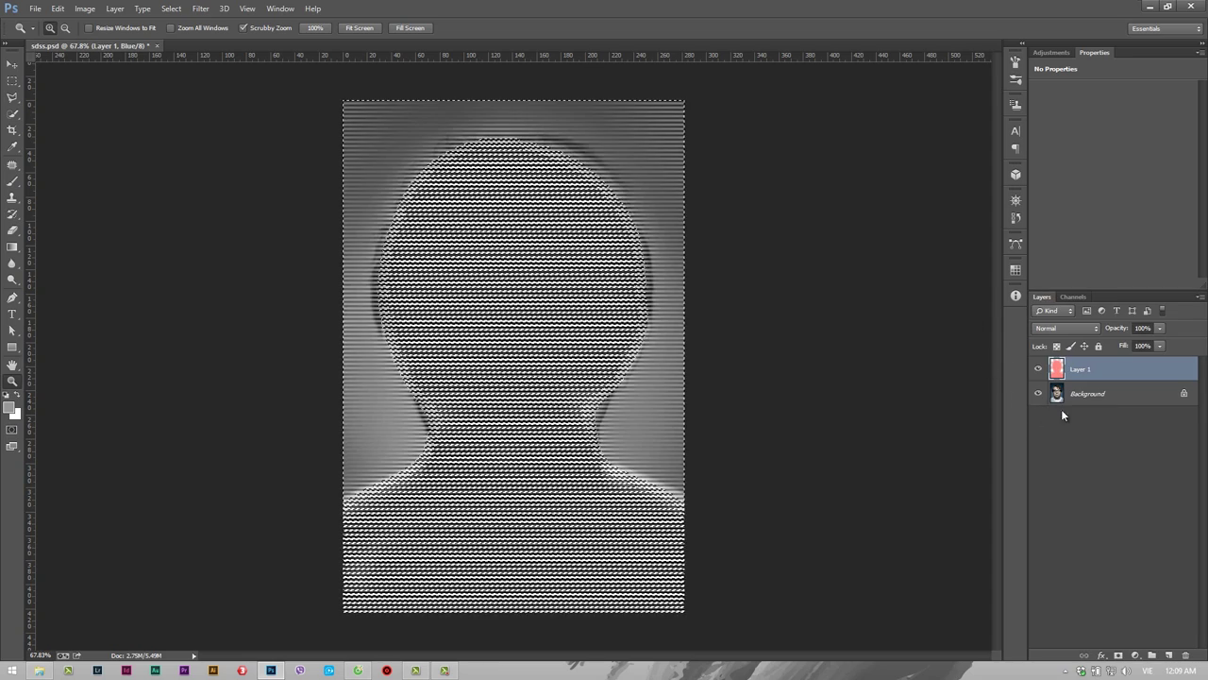
pyautogui.click(1077, 296)
pyautogui.click(1100, 317)
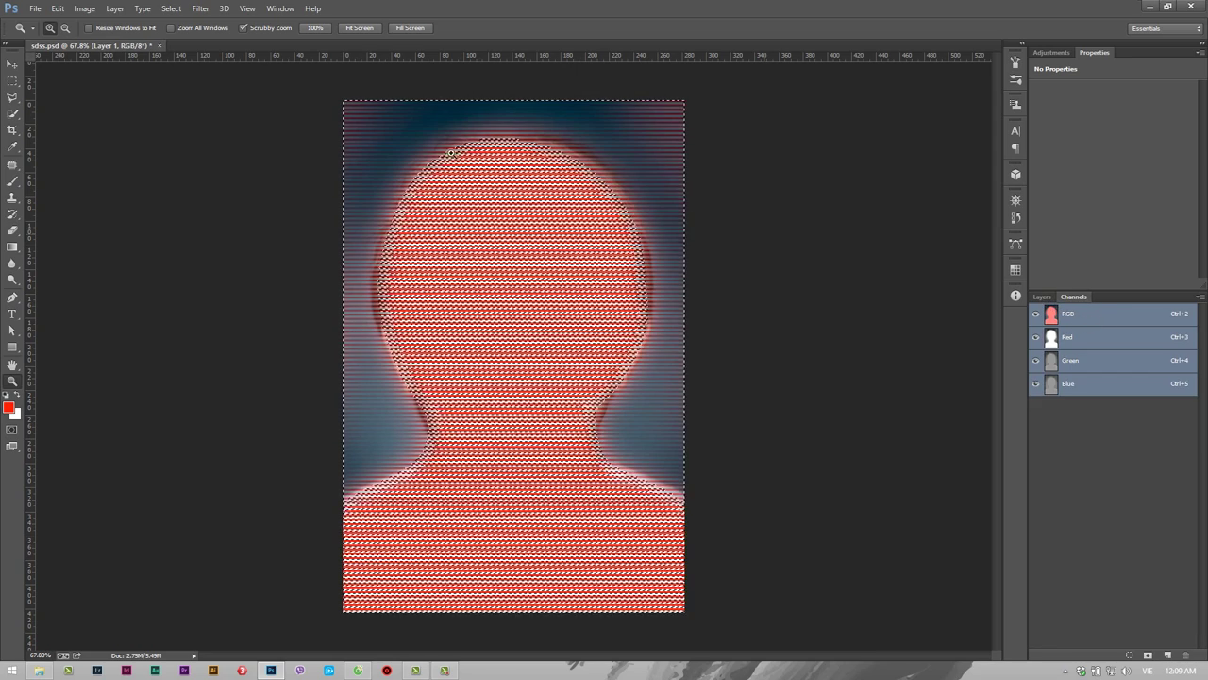
pyautogui.click(1042, 297)
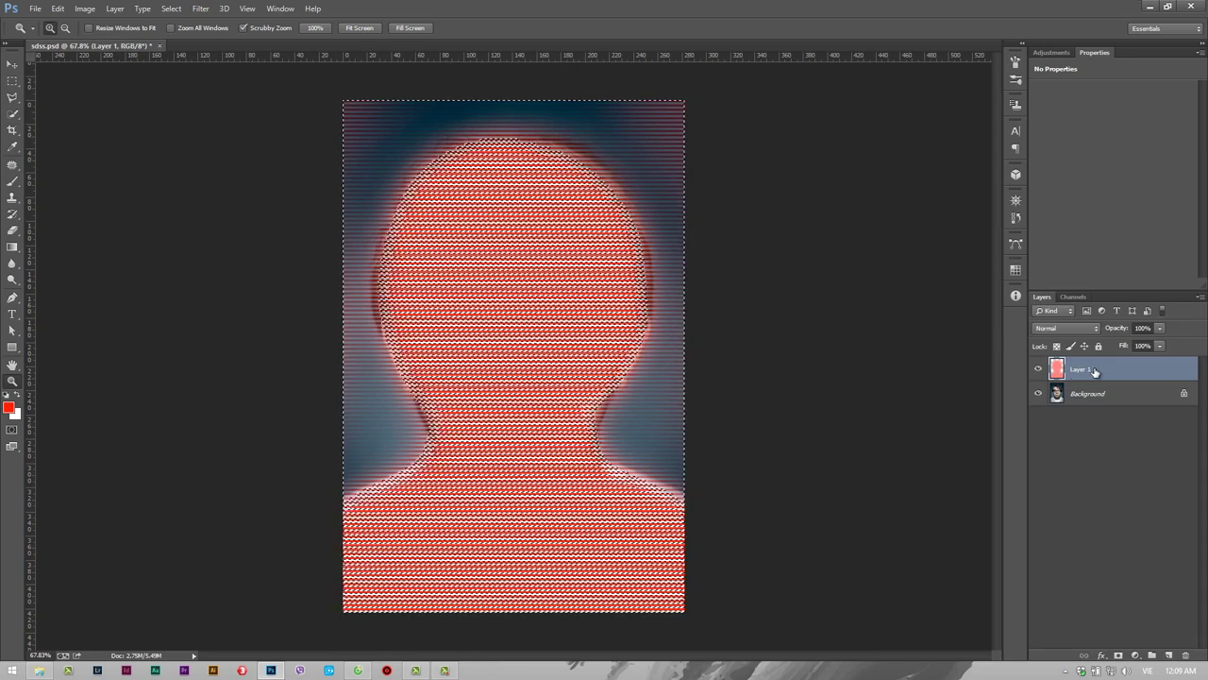
# Hide Layer 1, then invert the stripe selection on Background and copy it to Layer 2
pyautogui.click(1039, 370)
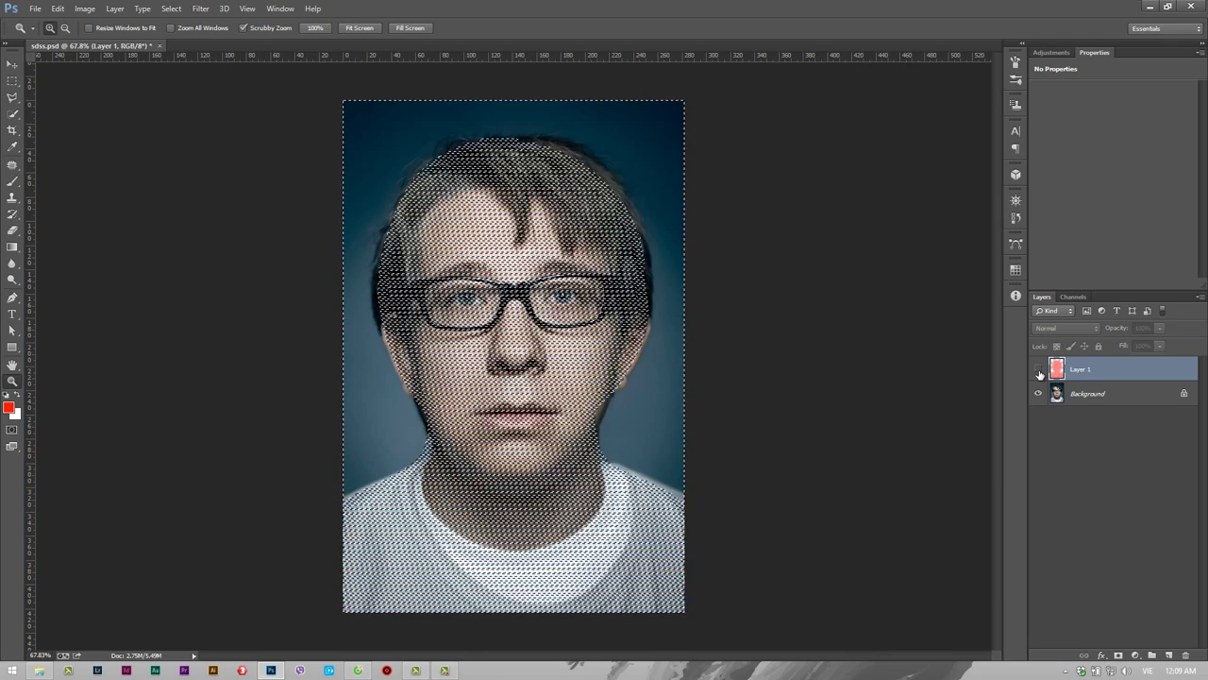
pyautogui.click(1080, 395)
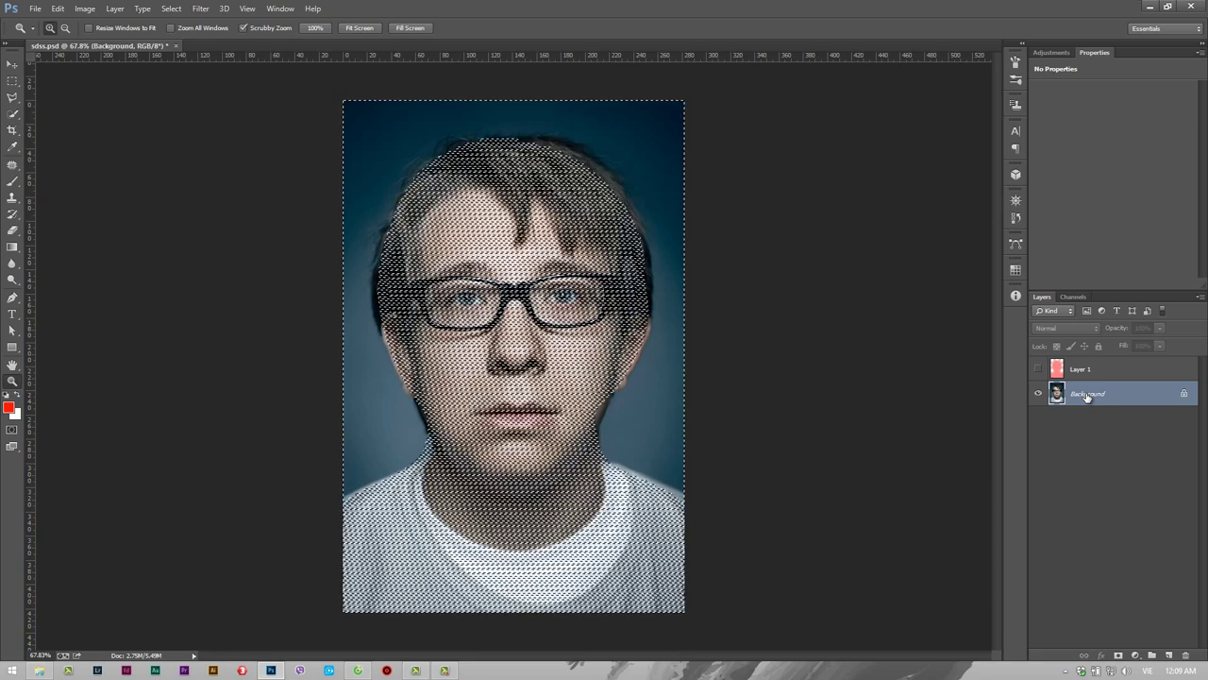
pyautogui.hotkey('ctrl', 'shift', 'i')
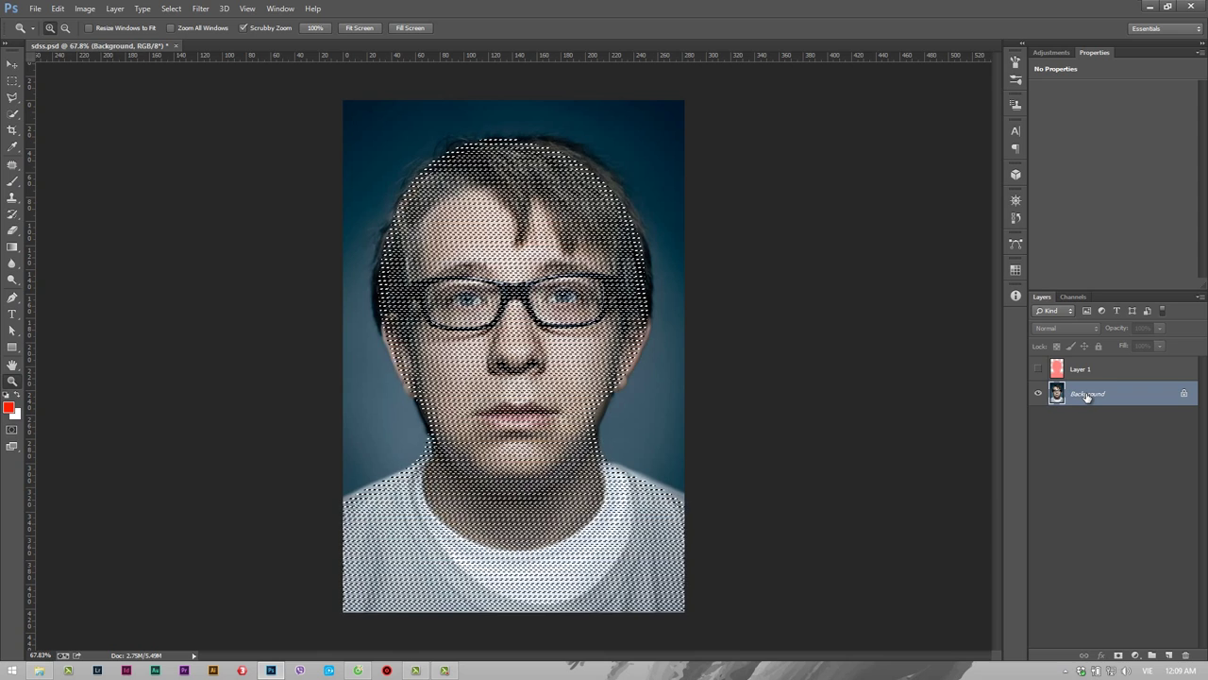
pyautogui.hotkey('ctrl', 'j')
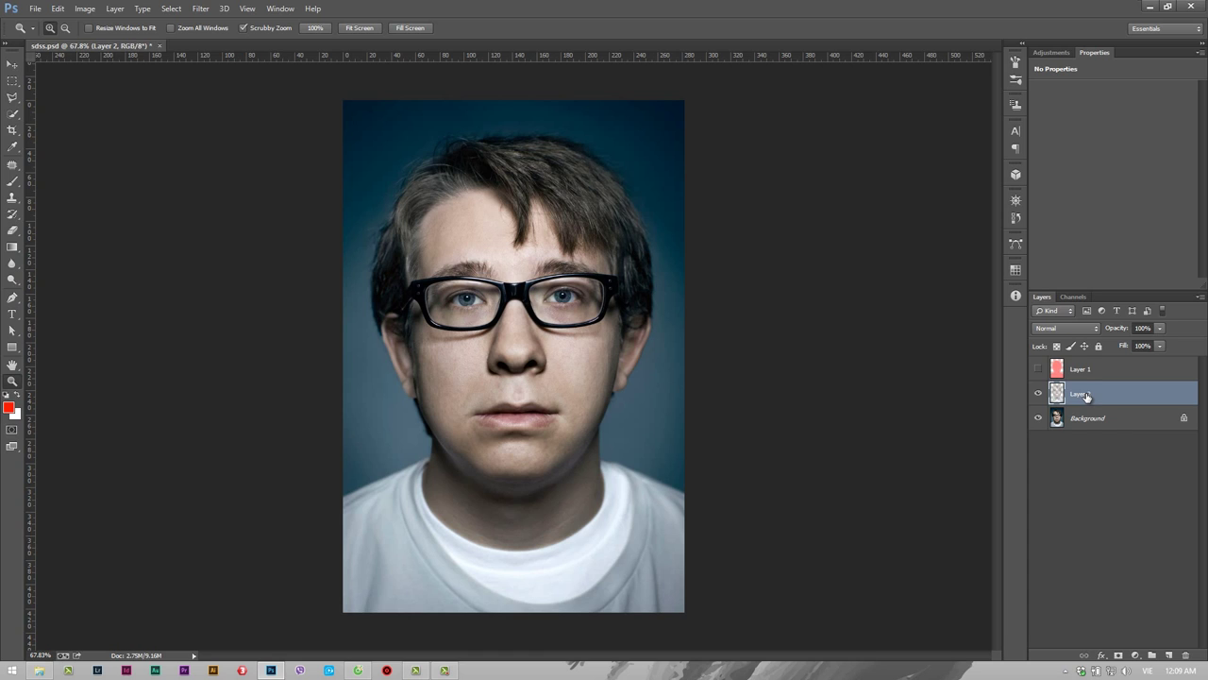
# Hide Background and add an empty Layer 3 directly above it
pyautogui.click(1040, 419)
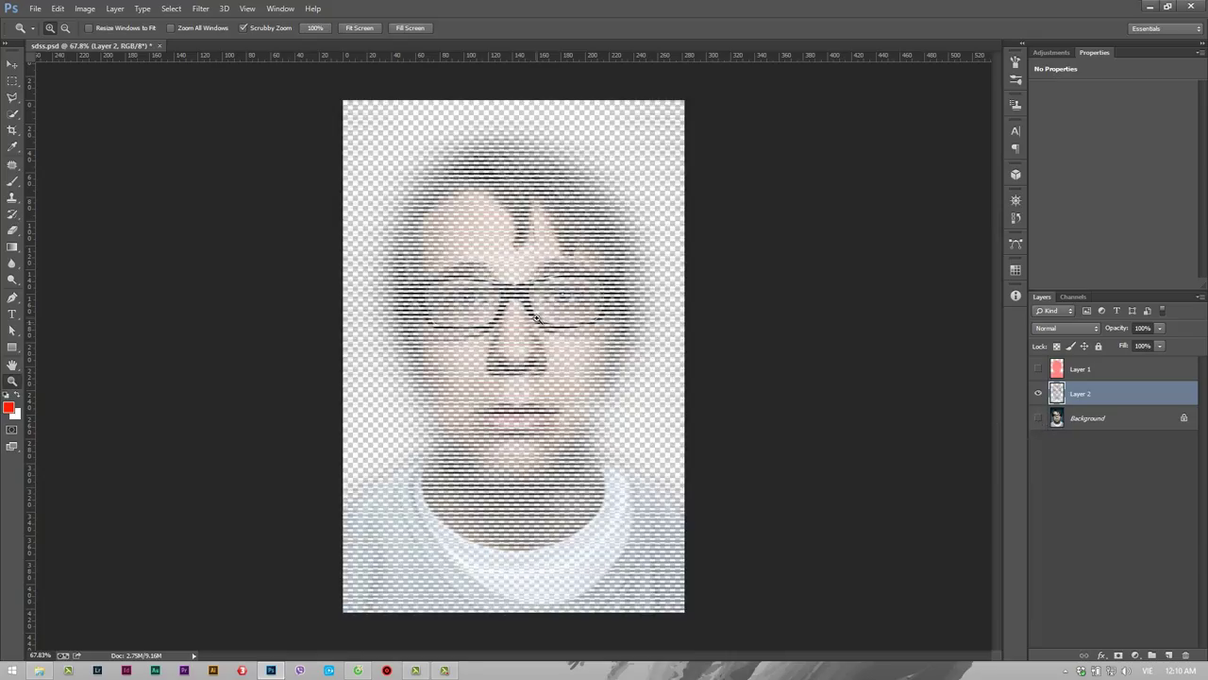
pyautogui.click(1110, 424)
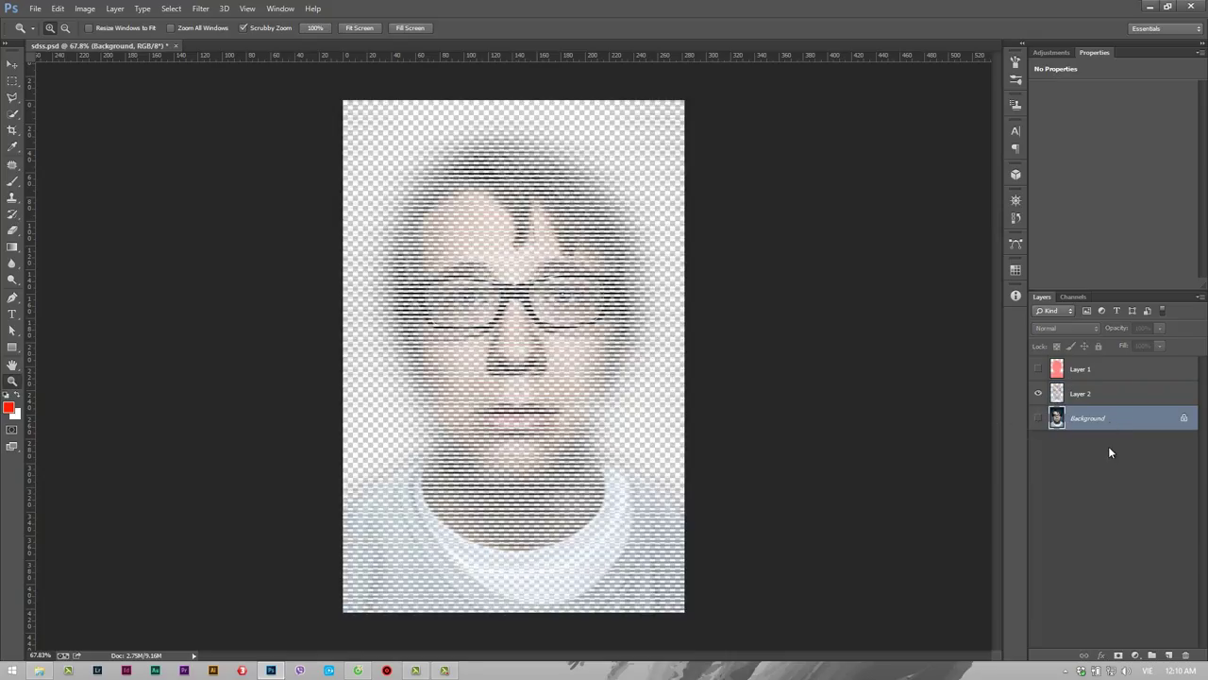
pyautogui.click(1169, 655)
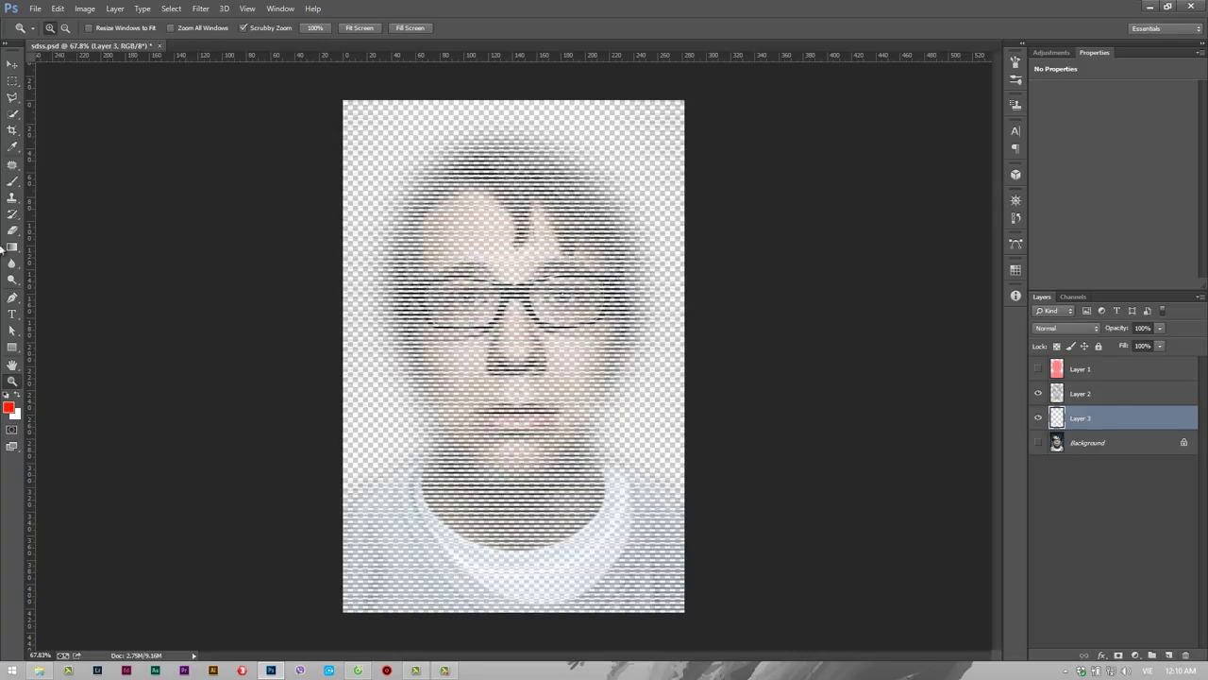
# Reset colours to black and white and fill Layer 3 with solid black
pyautogui.click(7, 395)
pyautogui.click(11, 248)
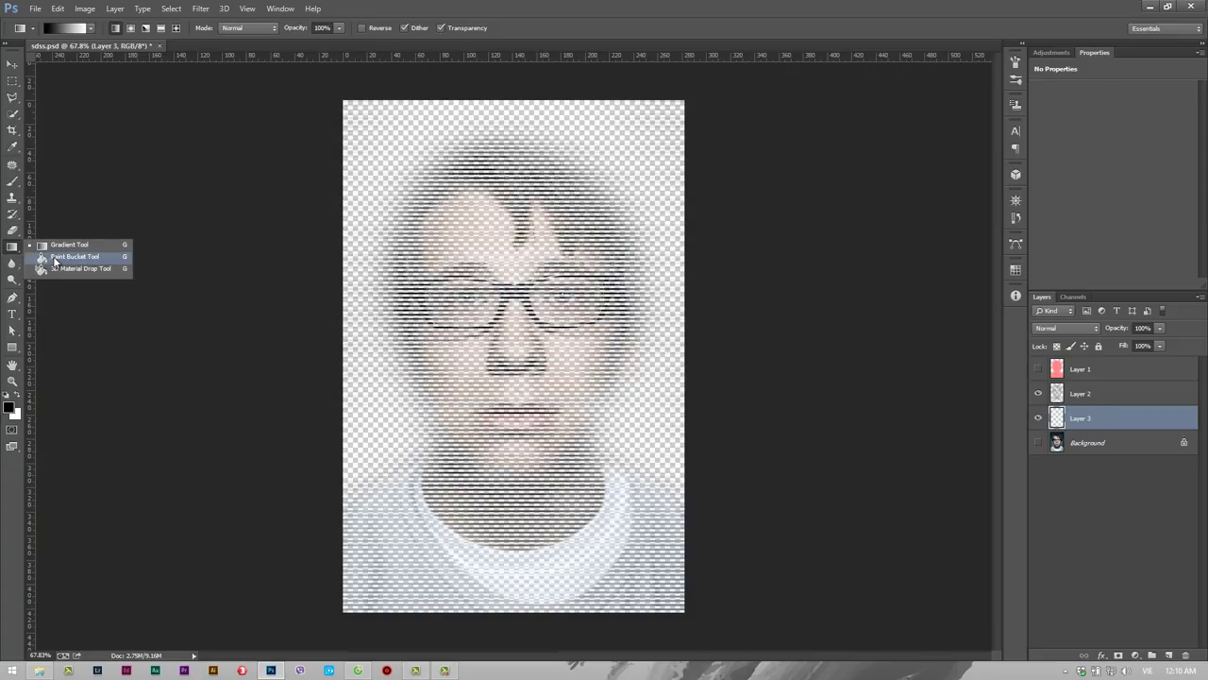
pyautogui.click(74, 257)
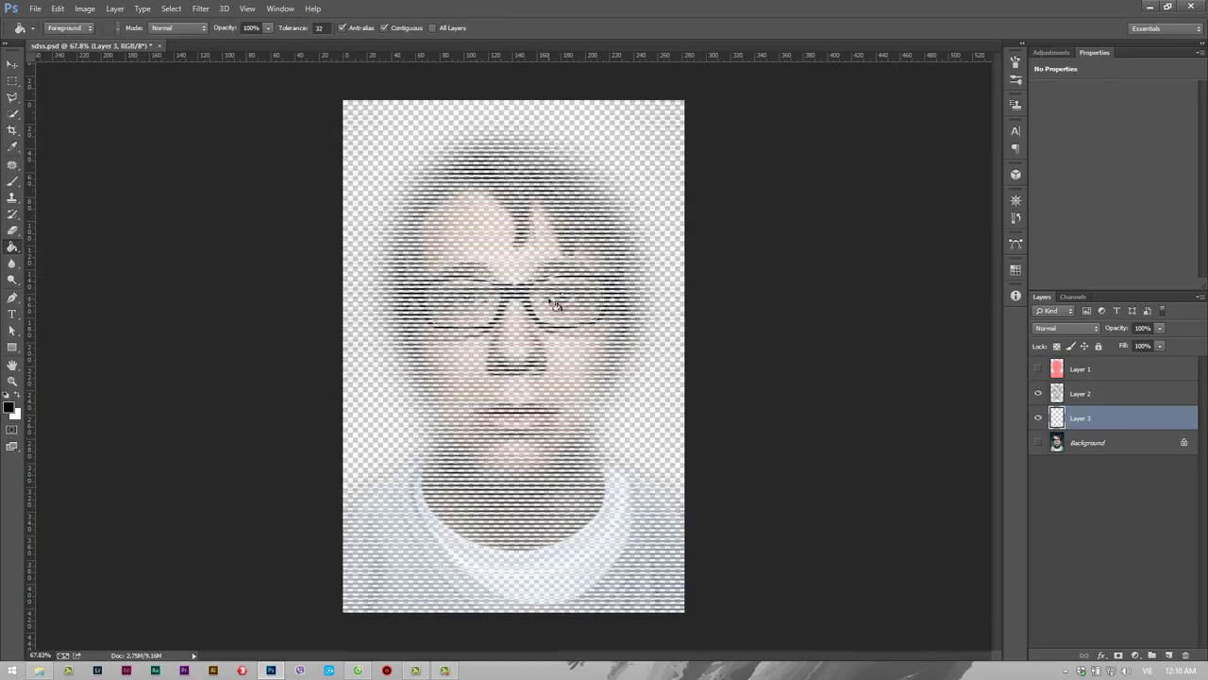
pyautogui.click(597, 412)
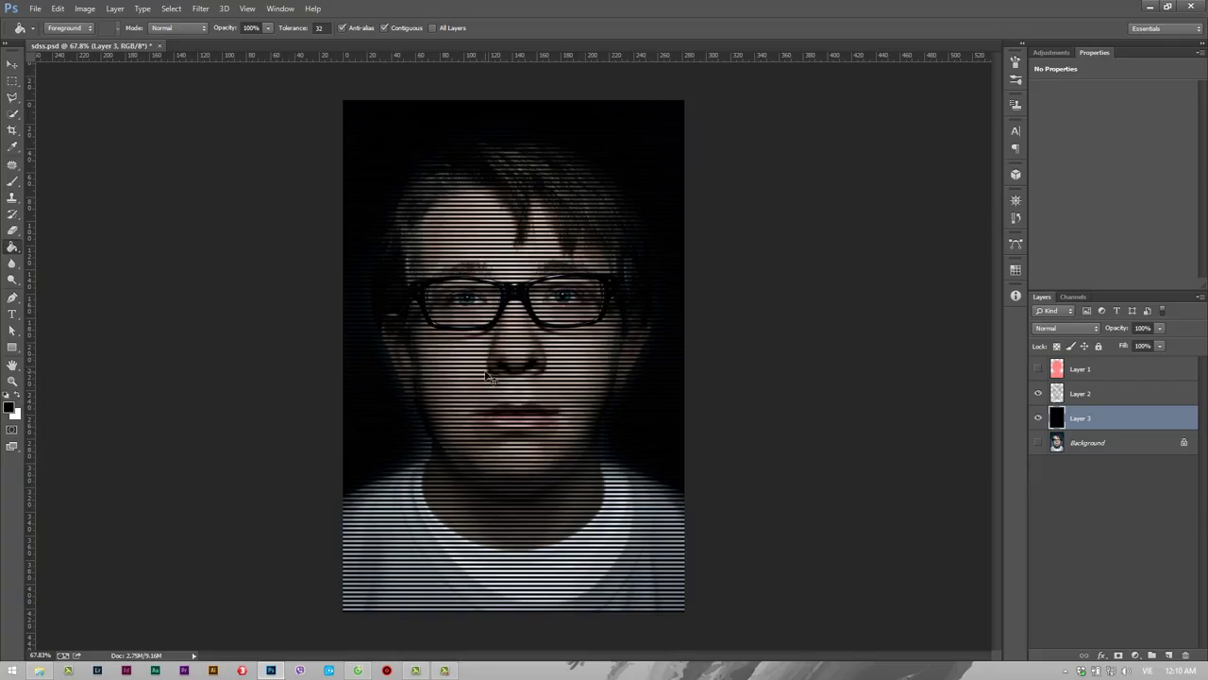
pyautogui.hotkey('ctrl', 'z')
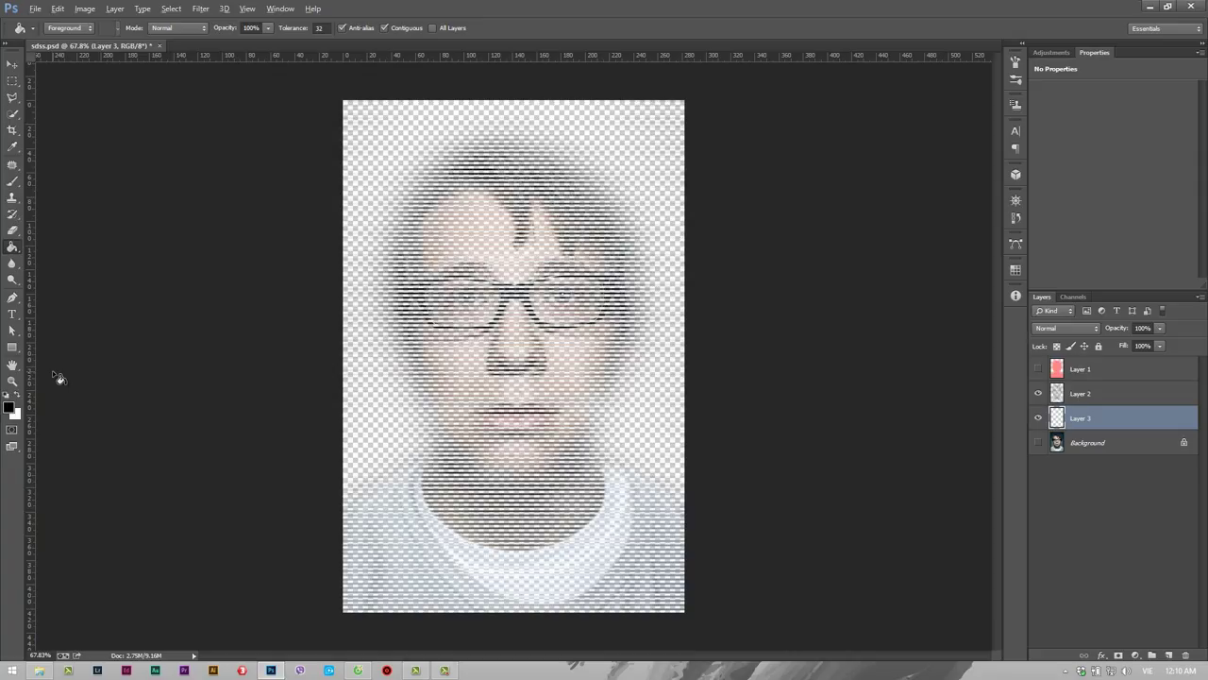
pyautogui.hotkey('alt', 'BackSpace')
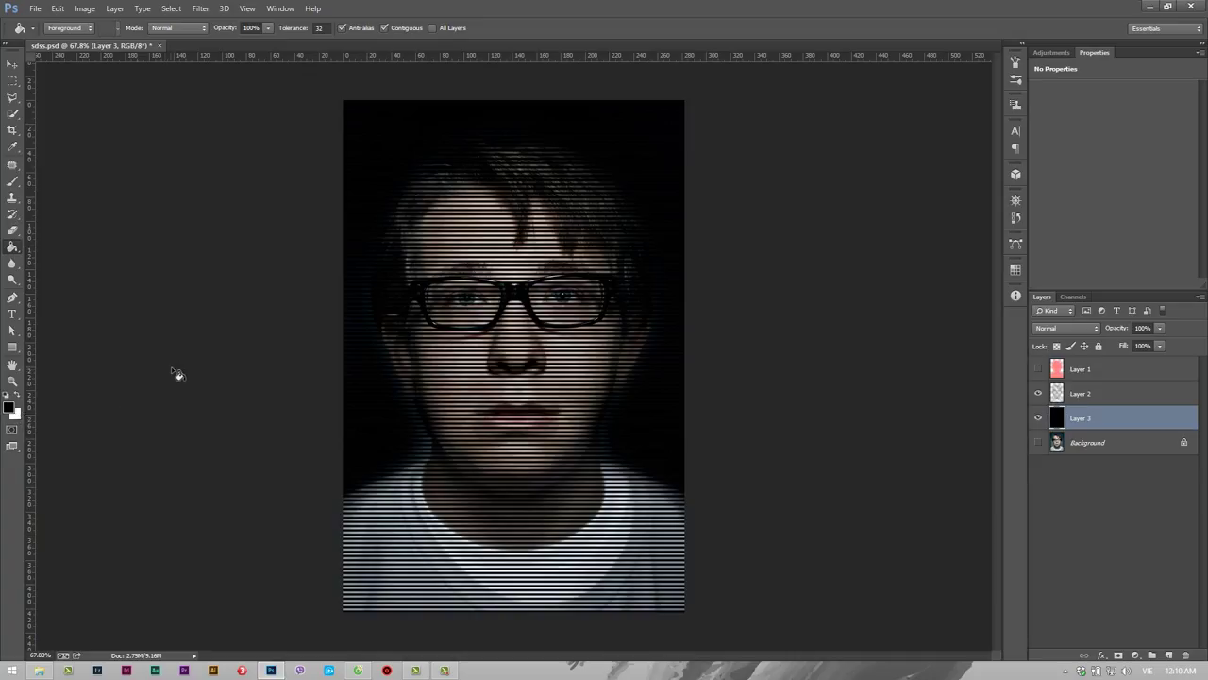
pyautogui.click(1114, 400)
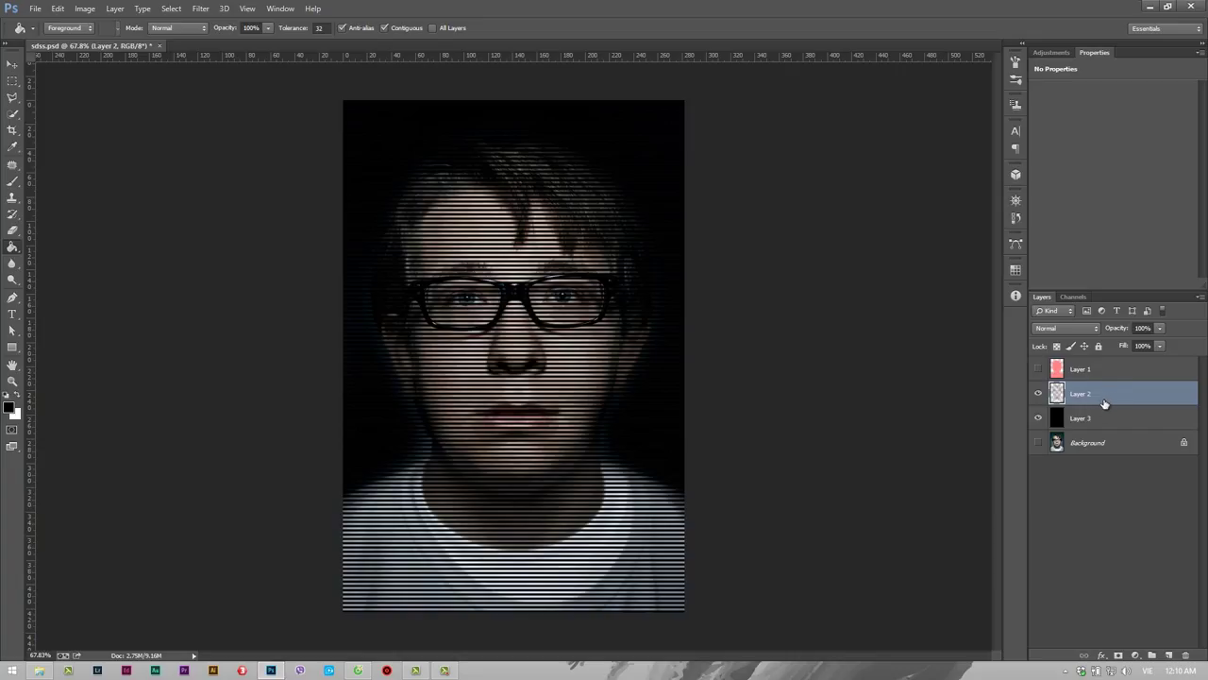
# Duplicate Layer 2, rename the top copy 'goc', and hide goc and Layer 2 copy
pyautogui.hotkey('ctrl', 'j')
pyautogui.hotkey('ctrl', 'j')
pyautogui.doubleClick(1093, 394)
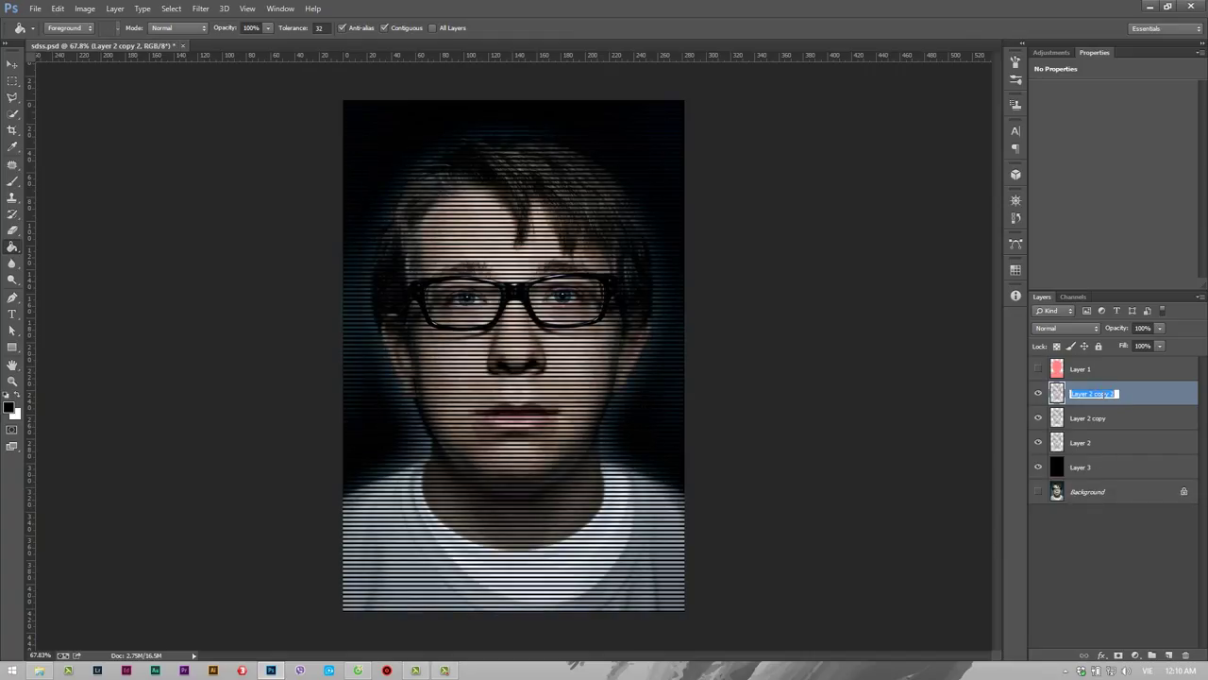
pyautogui.write('goc')
pyautogui.press('Return')
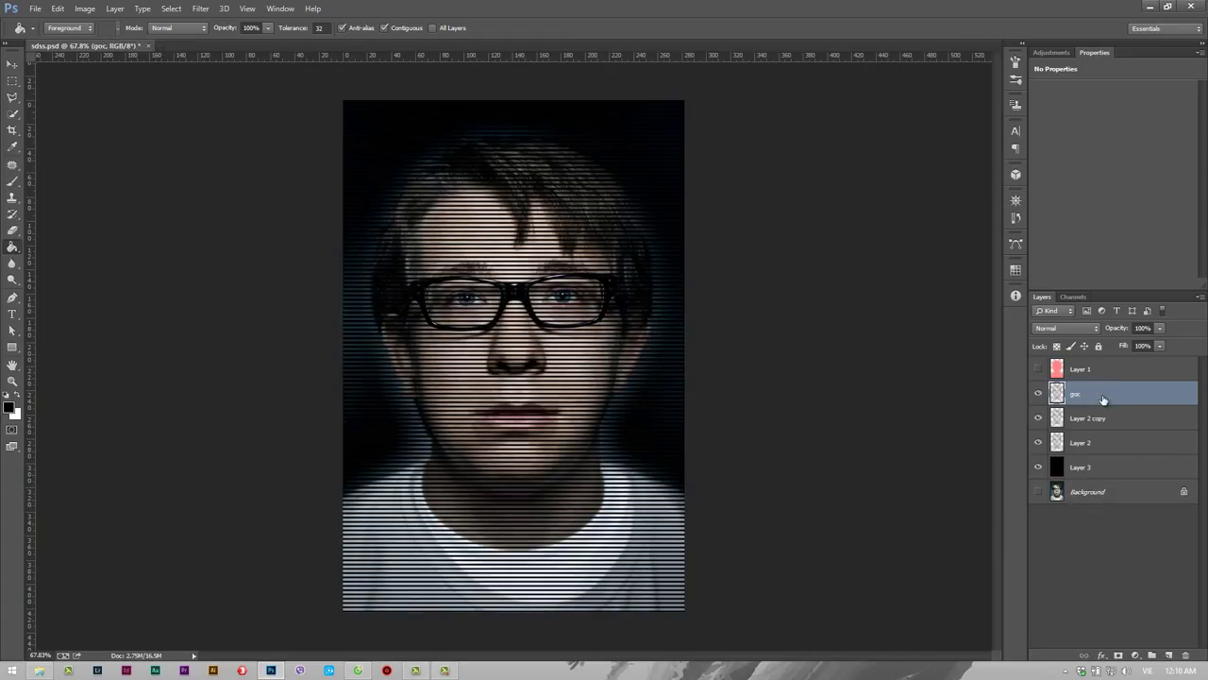
pyautogui.click(1038, 394)
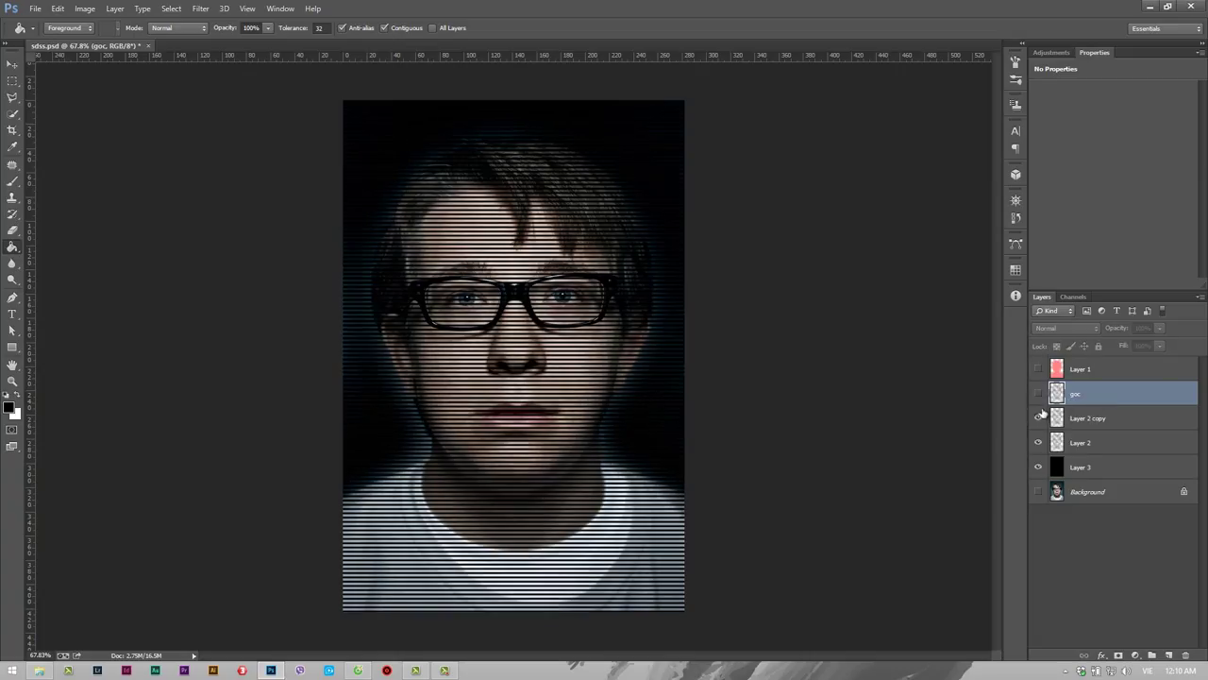
pyautogui.click(1039, 418)
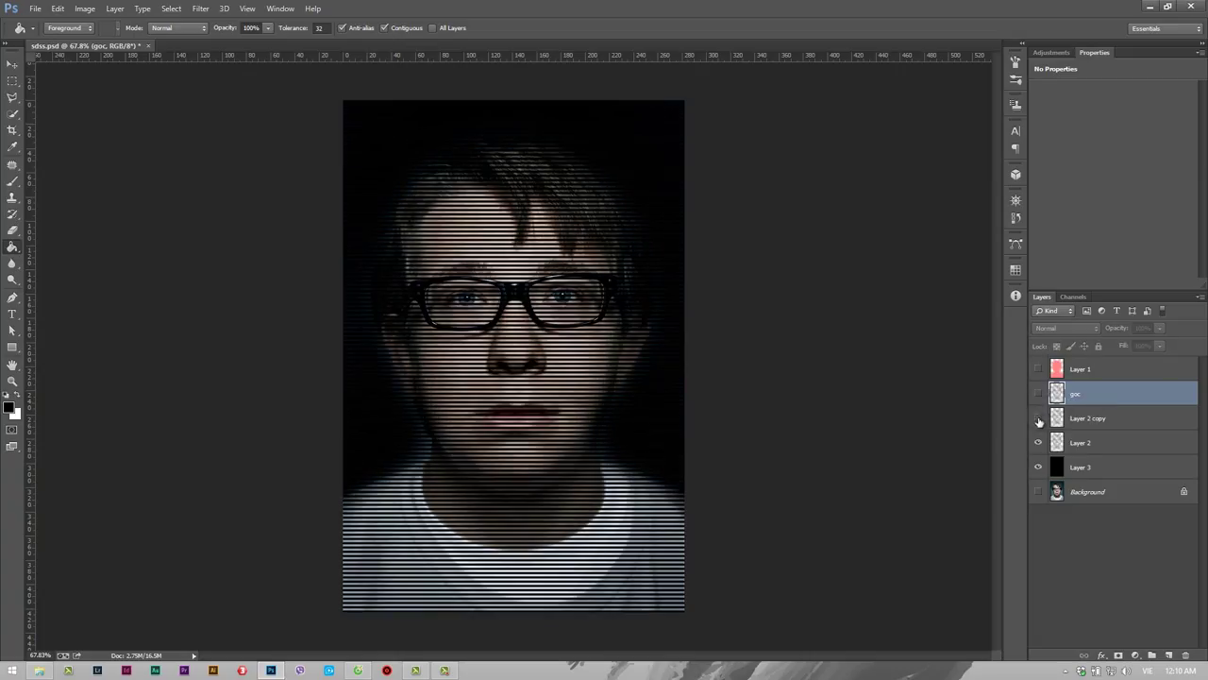
pyautogui.click(1114, 444)
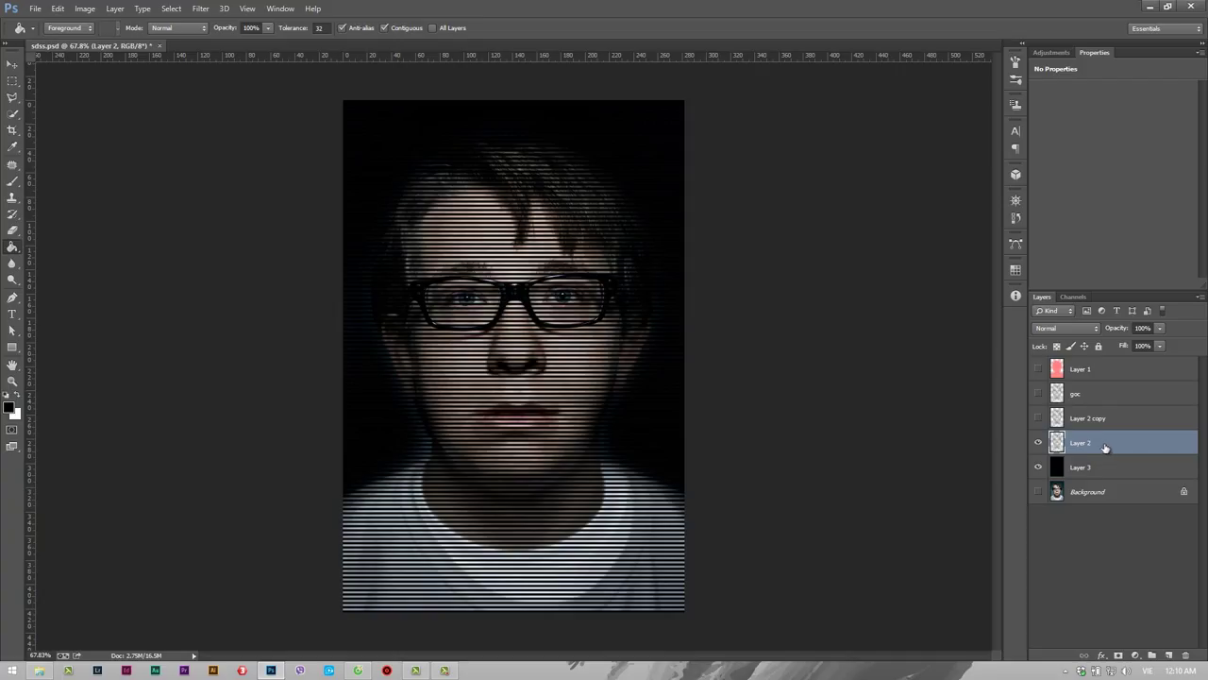
# Preview a 0° Motion Blur on Layer 2, then cancel it
pyautogui.click(199, 10)
pyautogui.moveTo(207, 148)
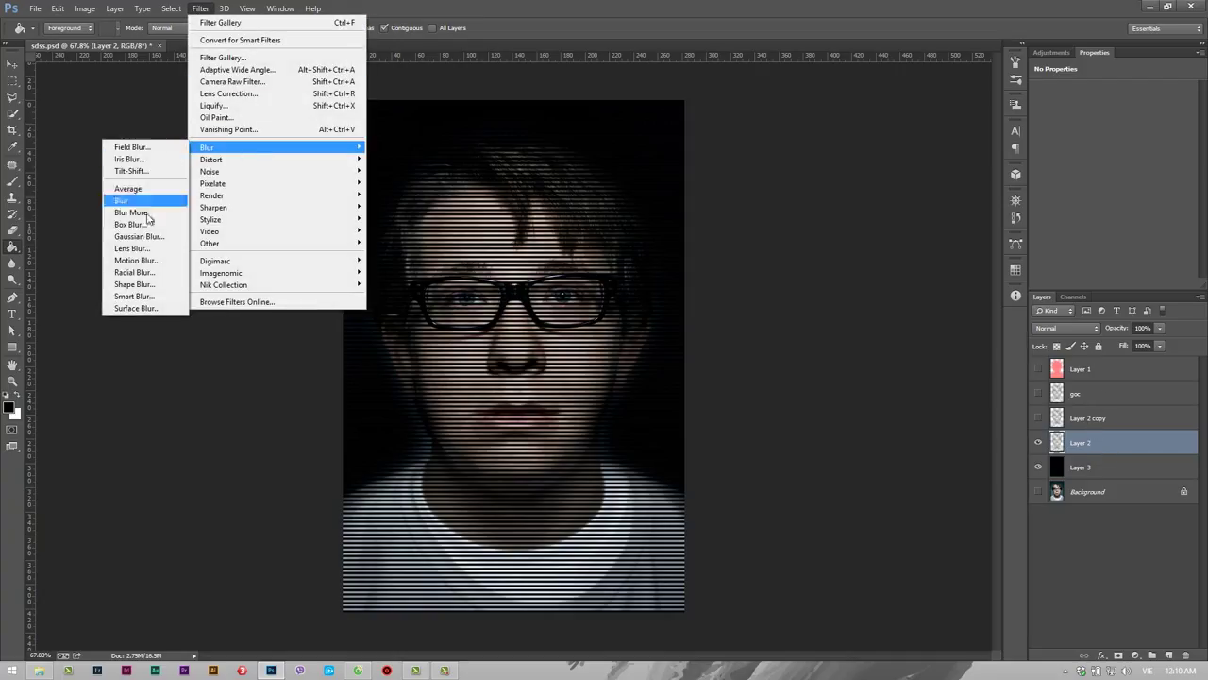
pyautogui.click(137, 260)
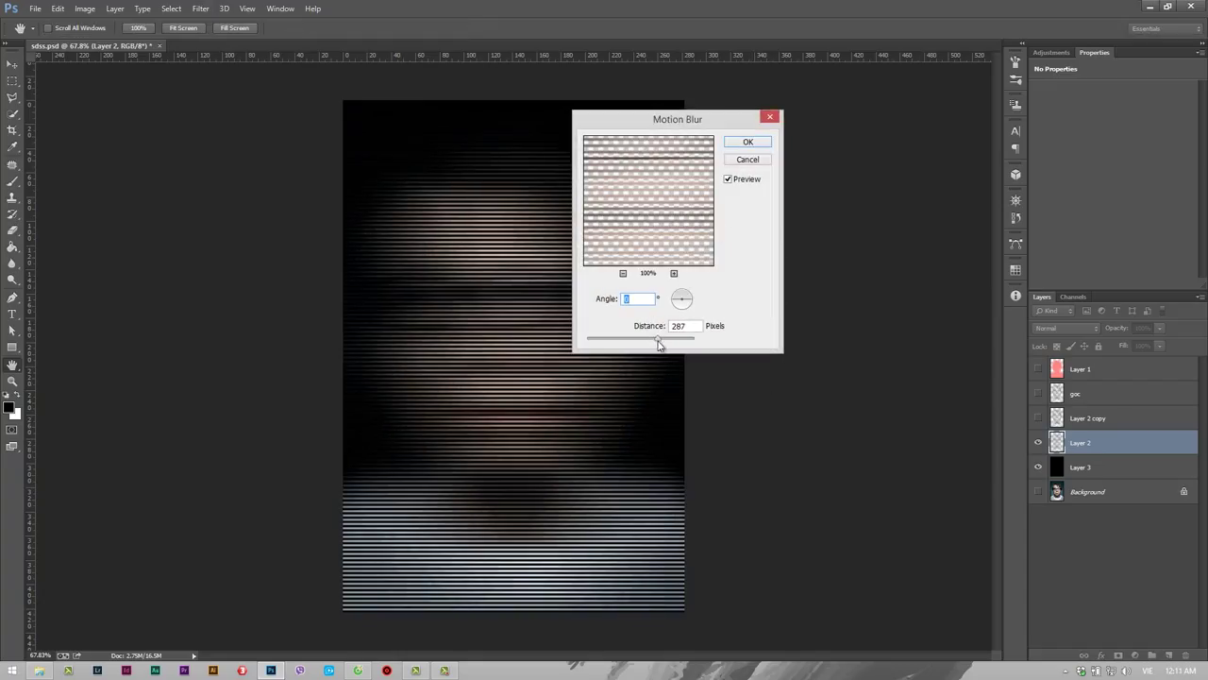
pyautogui.moveTo(659, 344); pyautogui.dragTo(667, 341)
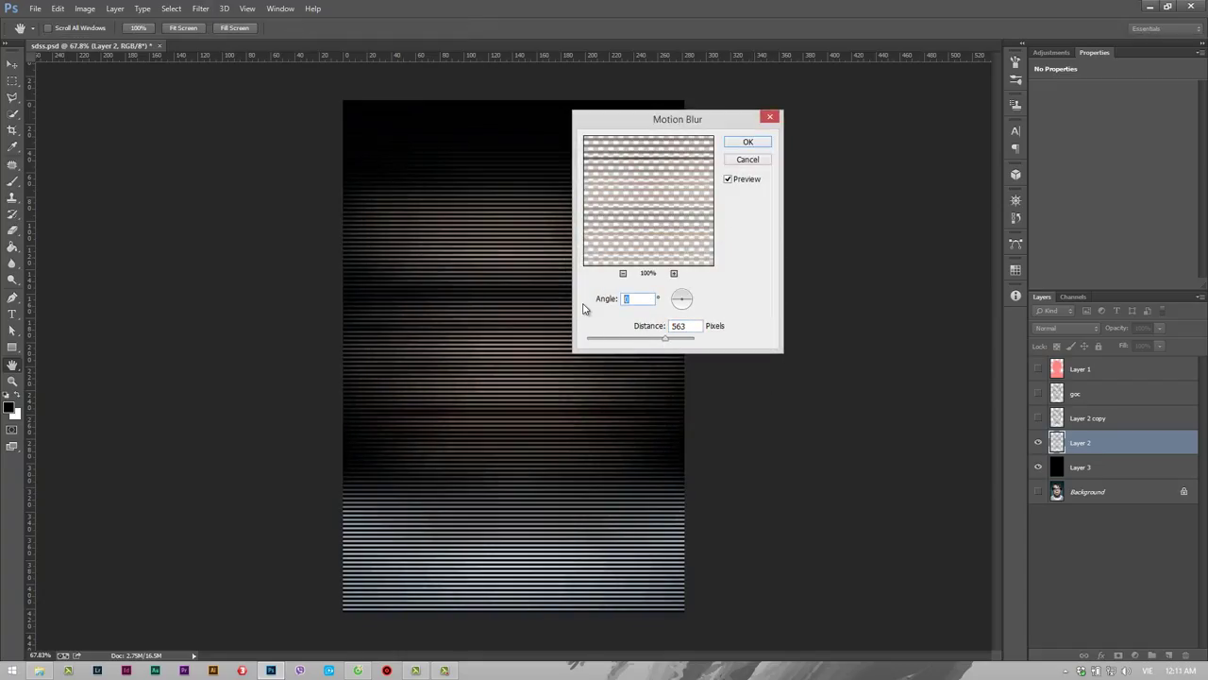
pyautogui.write('45')
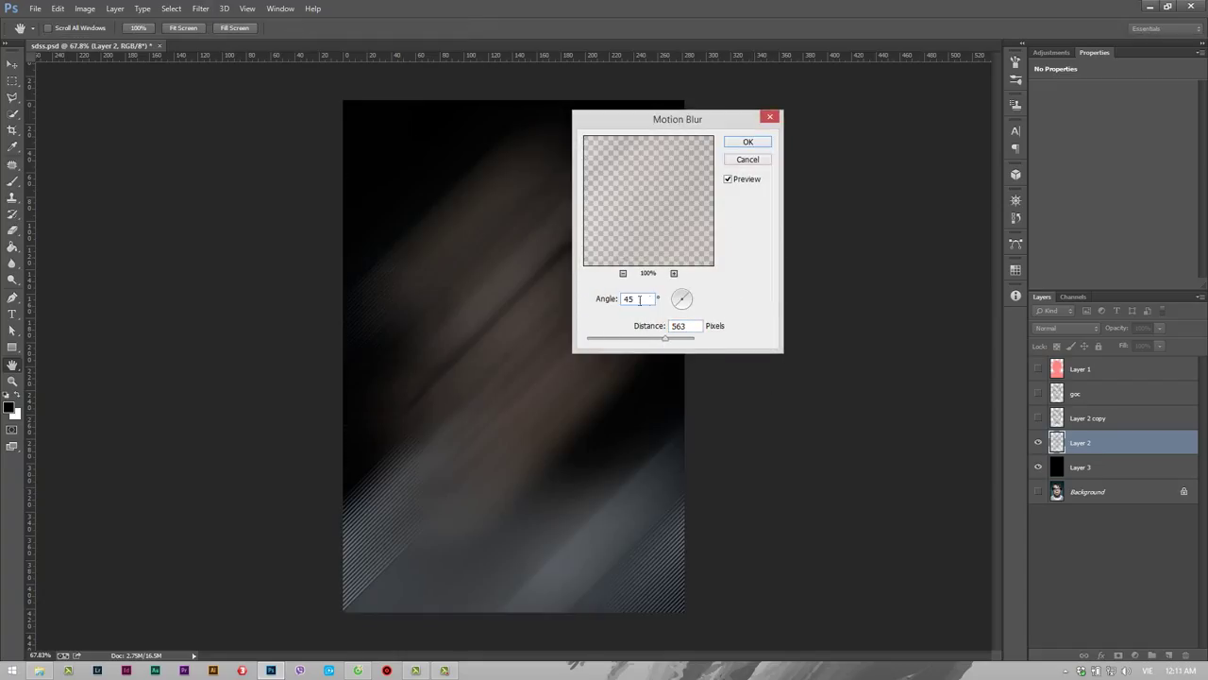
pyautogui.doubleClick(638, 299)
pyautogui.write('0')
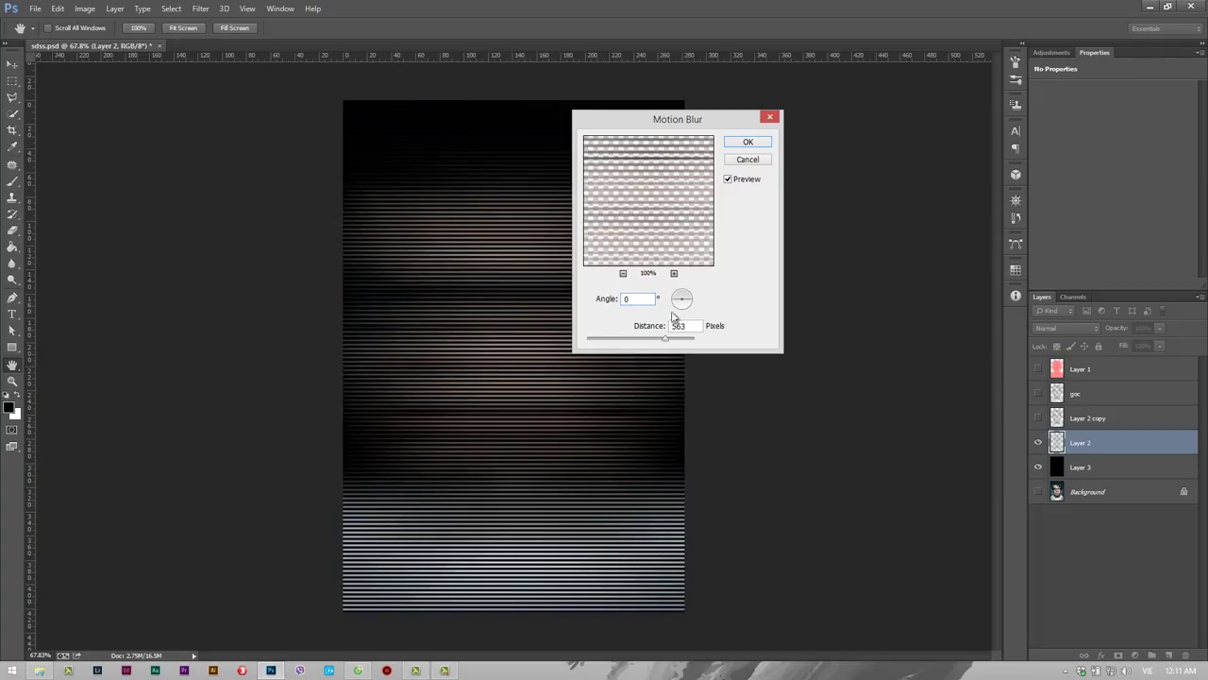
pyautogui.moveTo(665, 338); pyautogui.dragTo(664, 343)
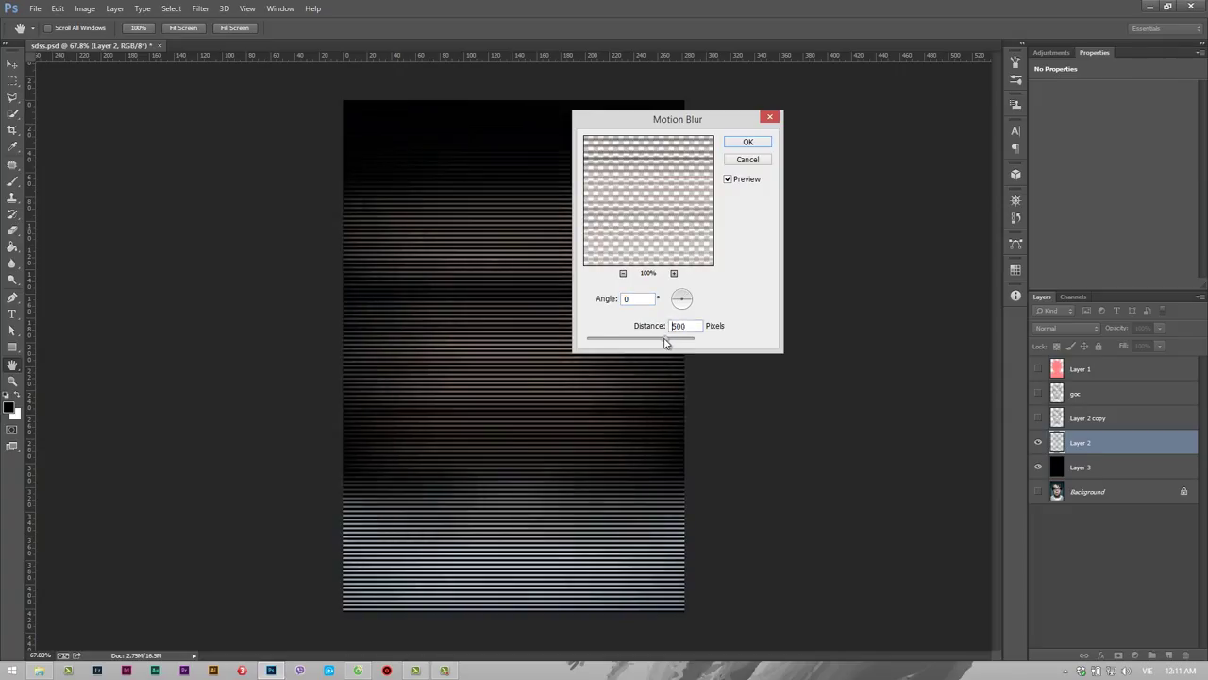
pyautogui.click(763, 161)
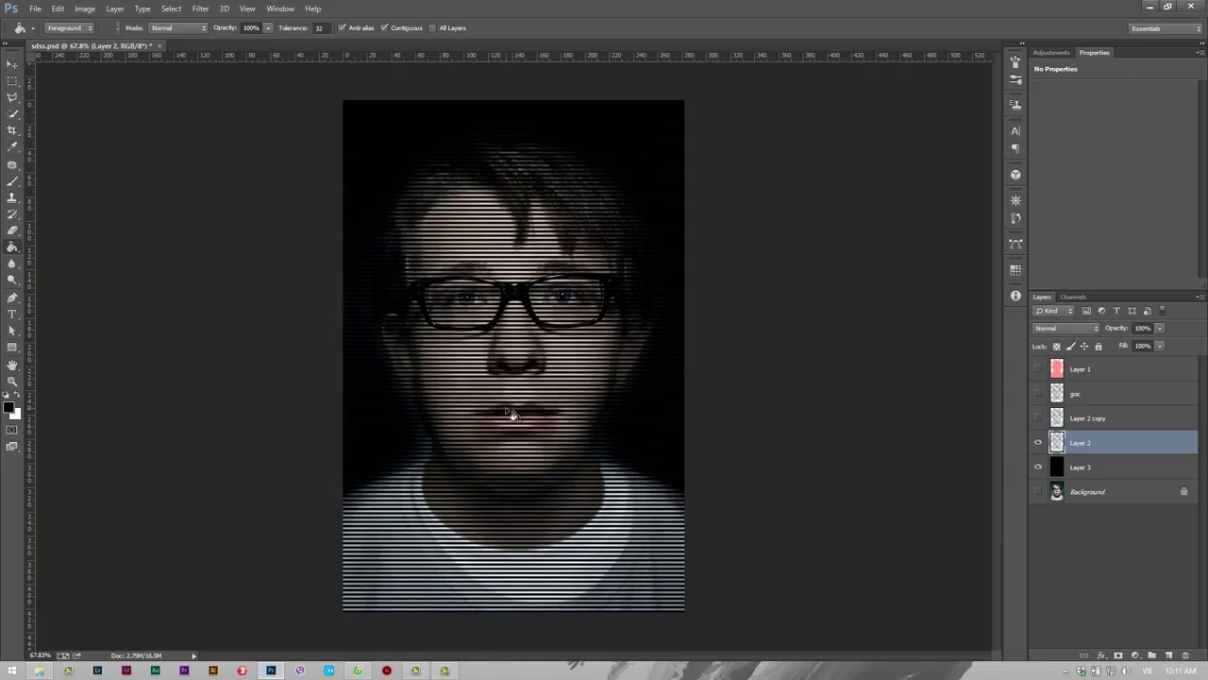
# Apply a stronger horizontal Motion Blur to Layer 2
pyautogui.click(200, 9)
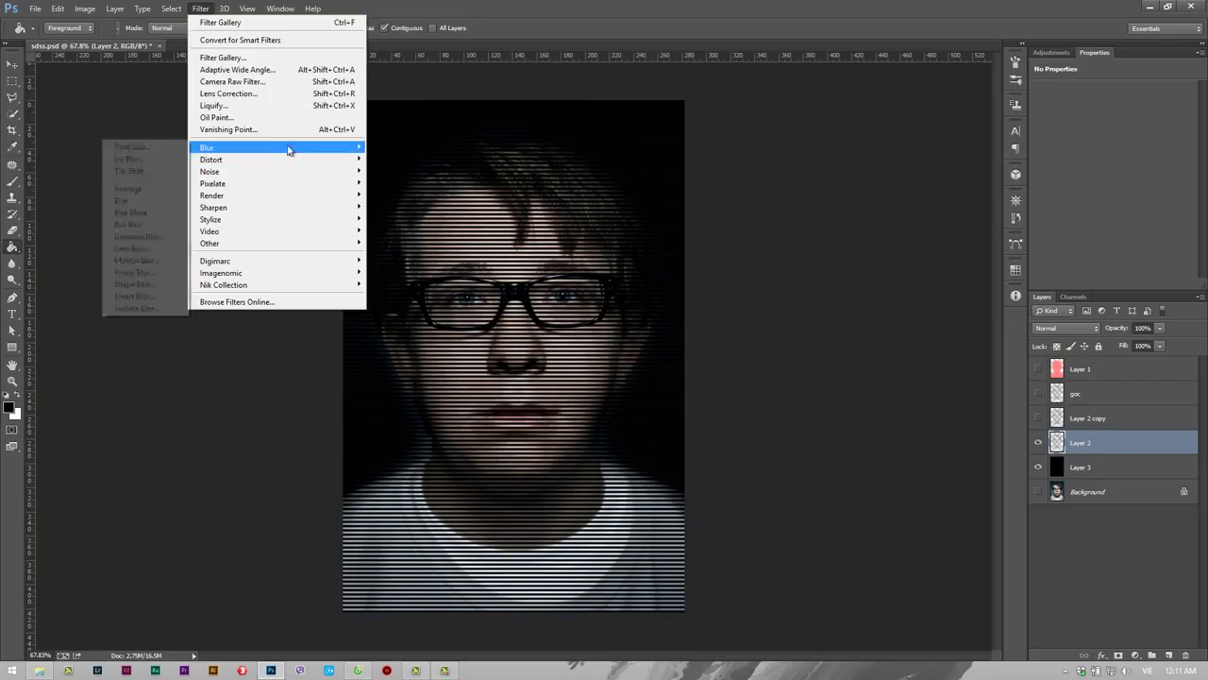
pyautogui.click(142, 260)
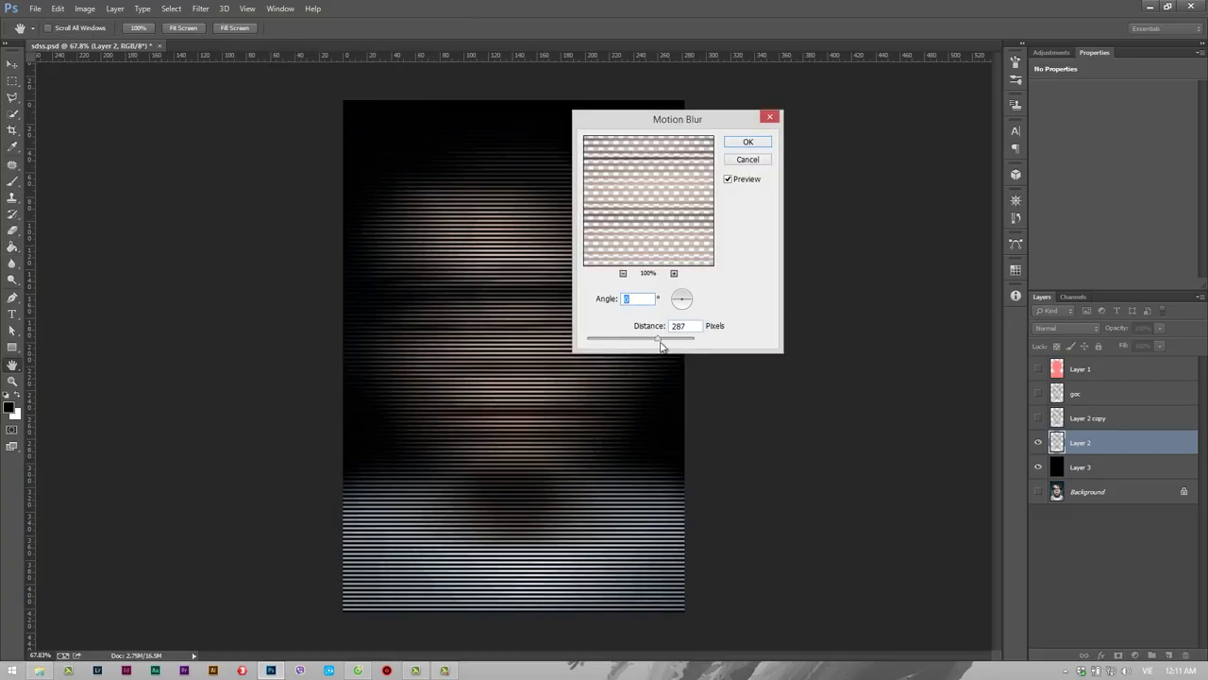
pyautogui.moveTo(660, 344); pyautogui.dragTo(674, 345)
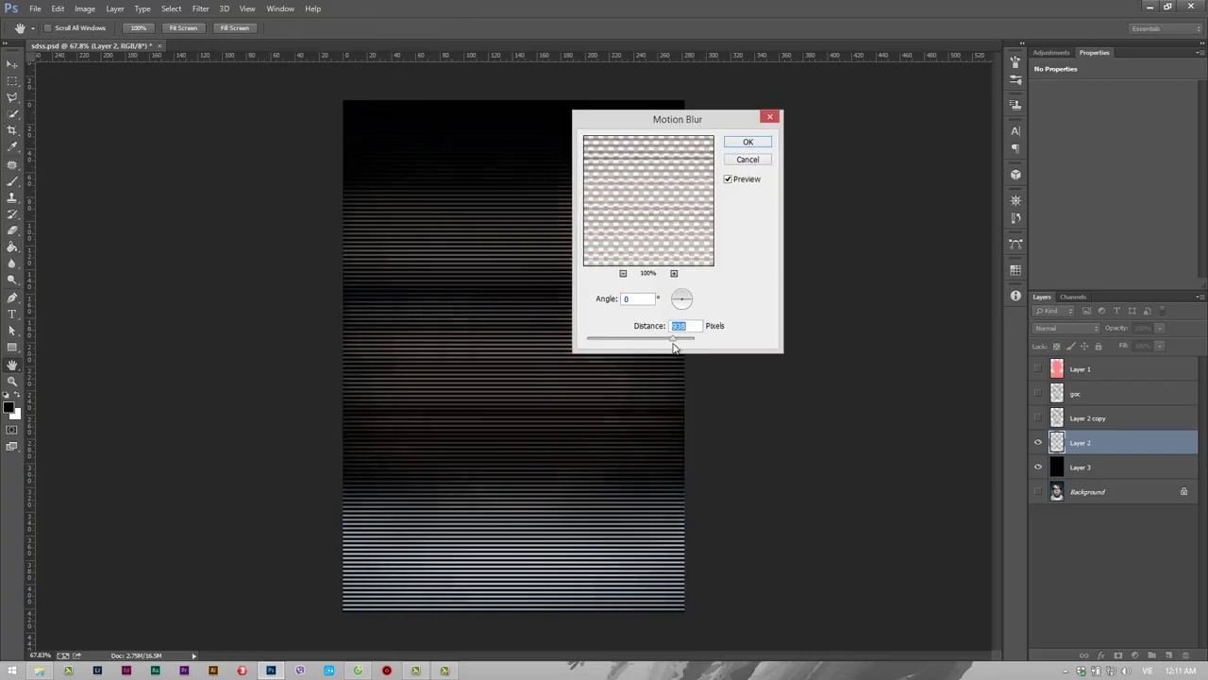
pyautogui.click(746, 142)
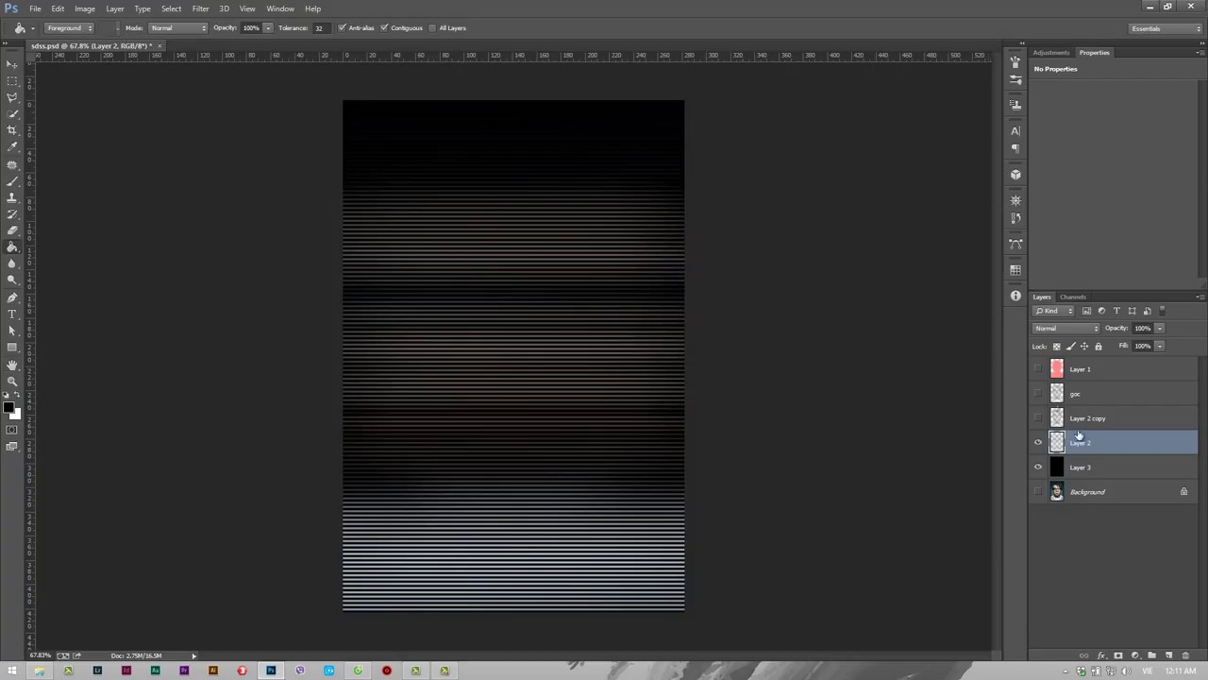
# Show Layer 2 copy, give it a horizontal Motion Blur of distance 219, and show goc
pyautogui.click(1039, 418)
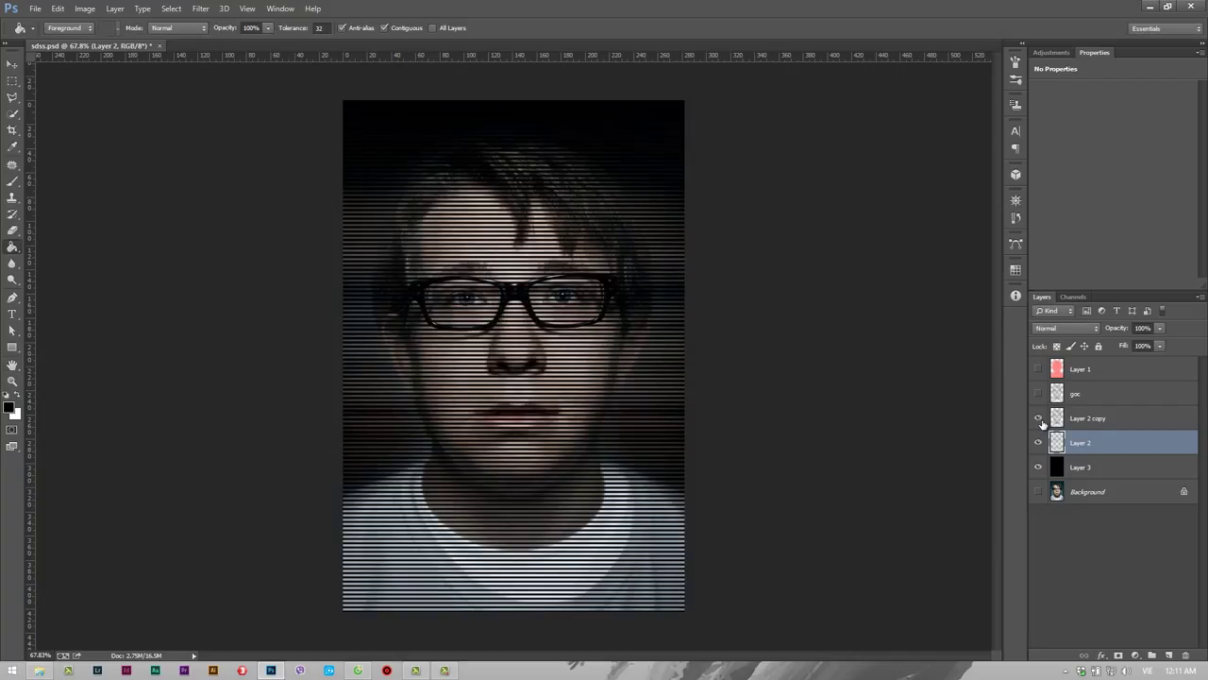
pyautogui.click(1105, 419)
pyautogui.click(200, 8)
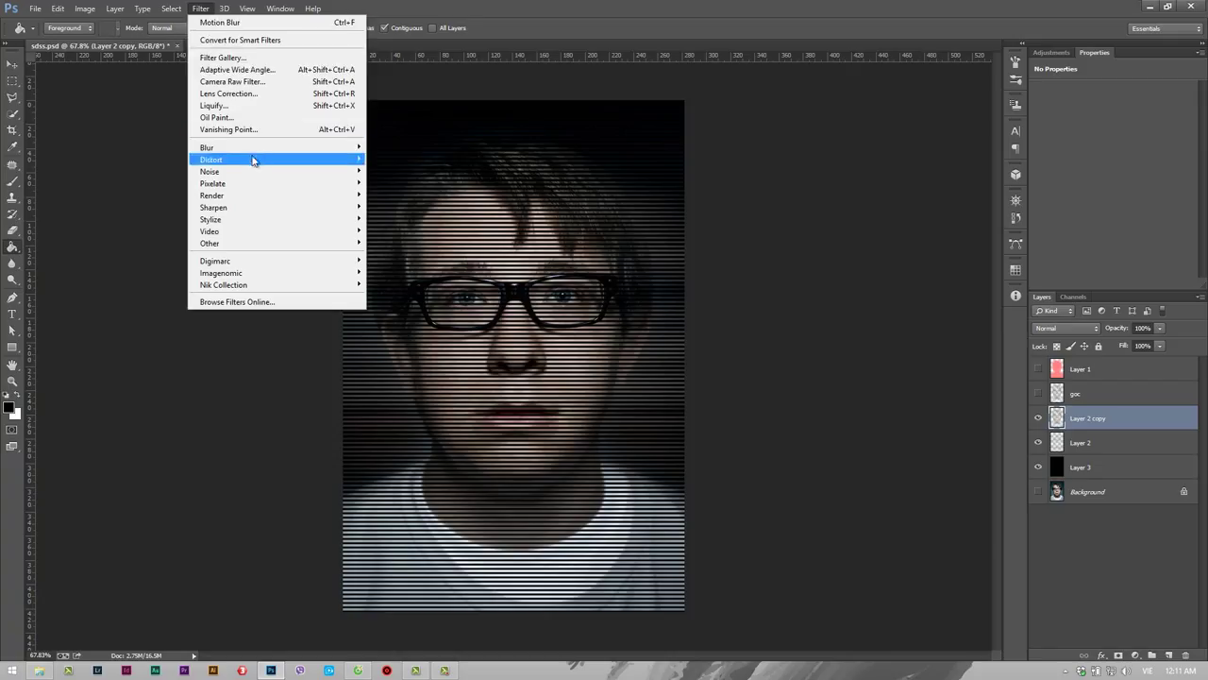
pyautogui.click(143, 259)
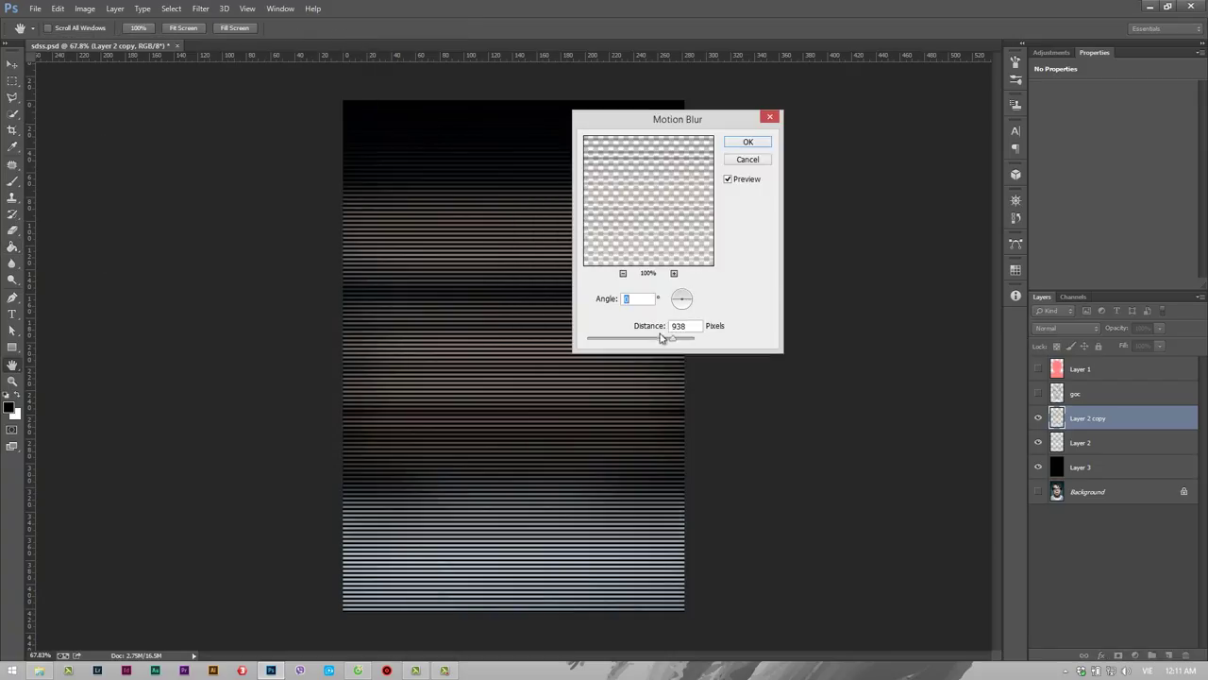
pyautogui.moveTo(672, 340); pyautogui.dragTo(646, 344)
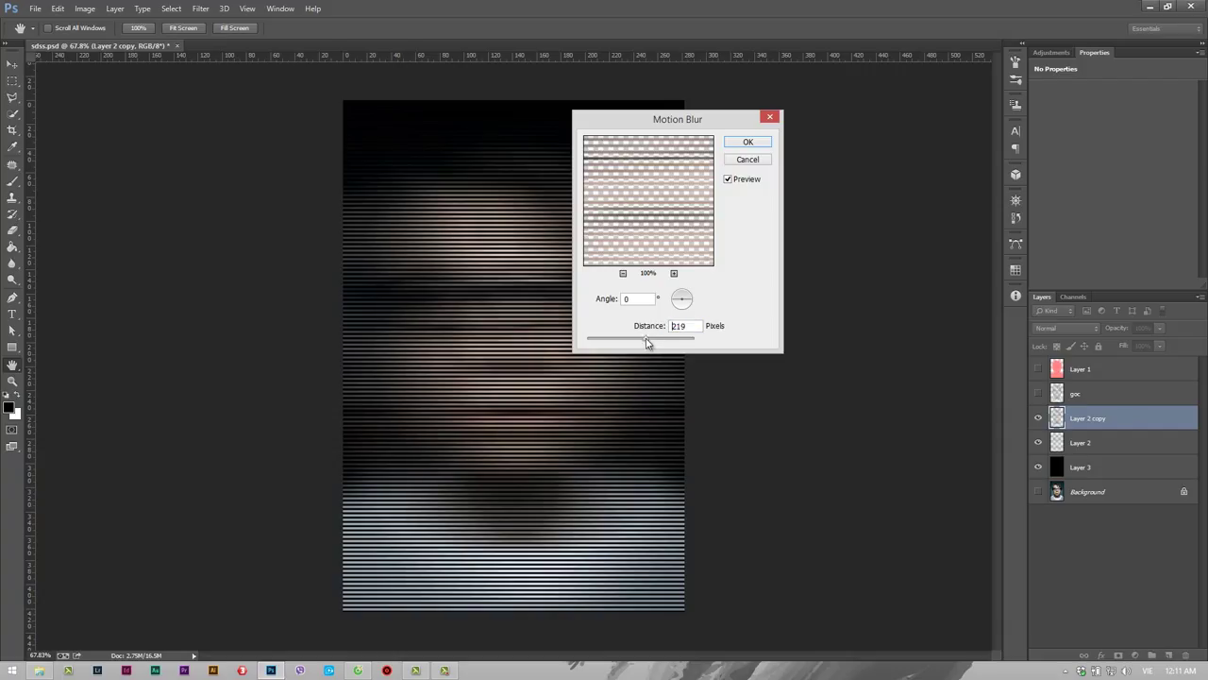
pyautogui.click(748, 159)
pyautogui.click(1038, 393)
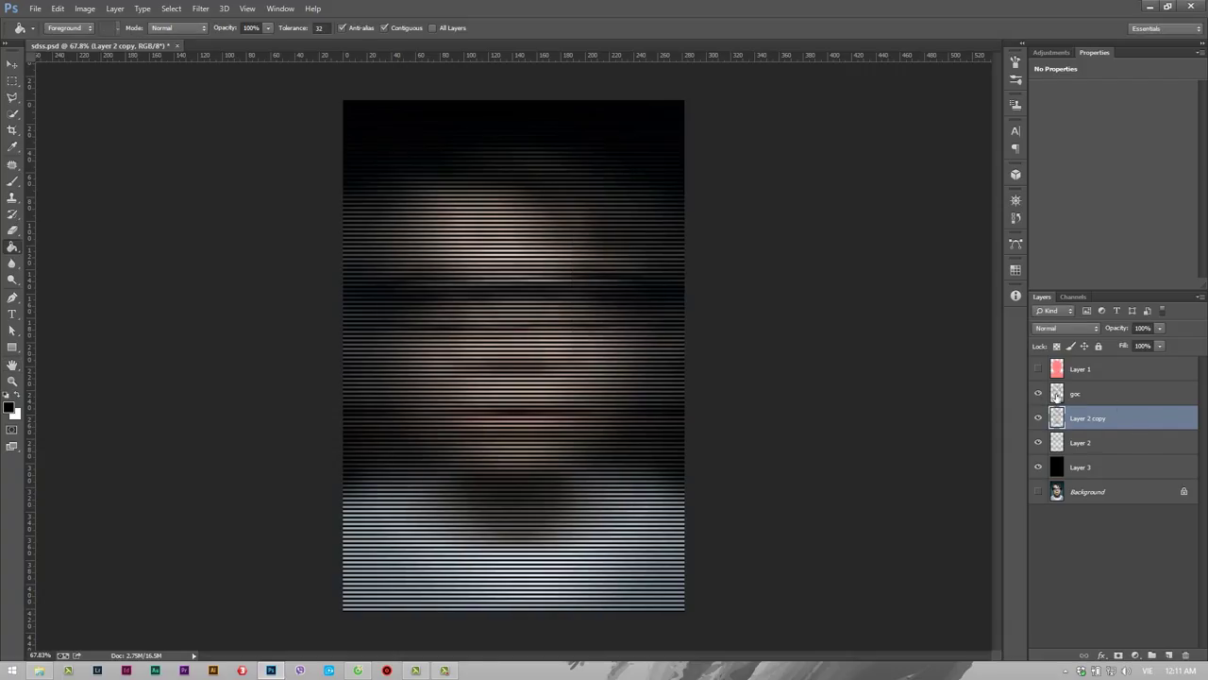
pyautogui.click(1101, 399)
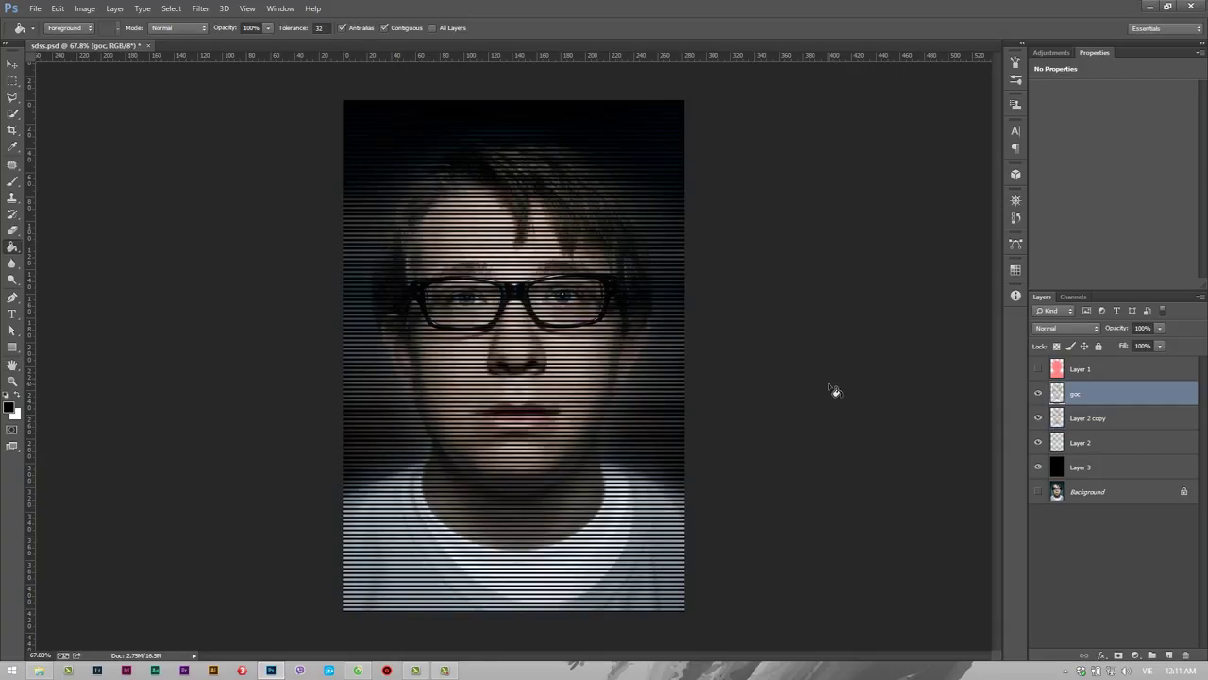
# Duplicate goc and move the goc copy below the goc layer
pyautogui.hotkey('ctrl', 'j')
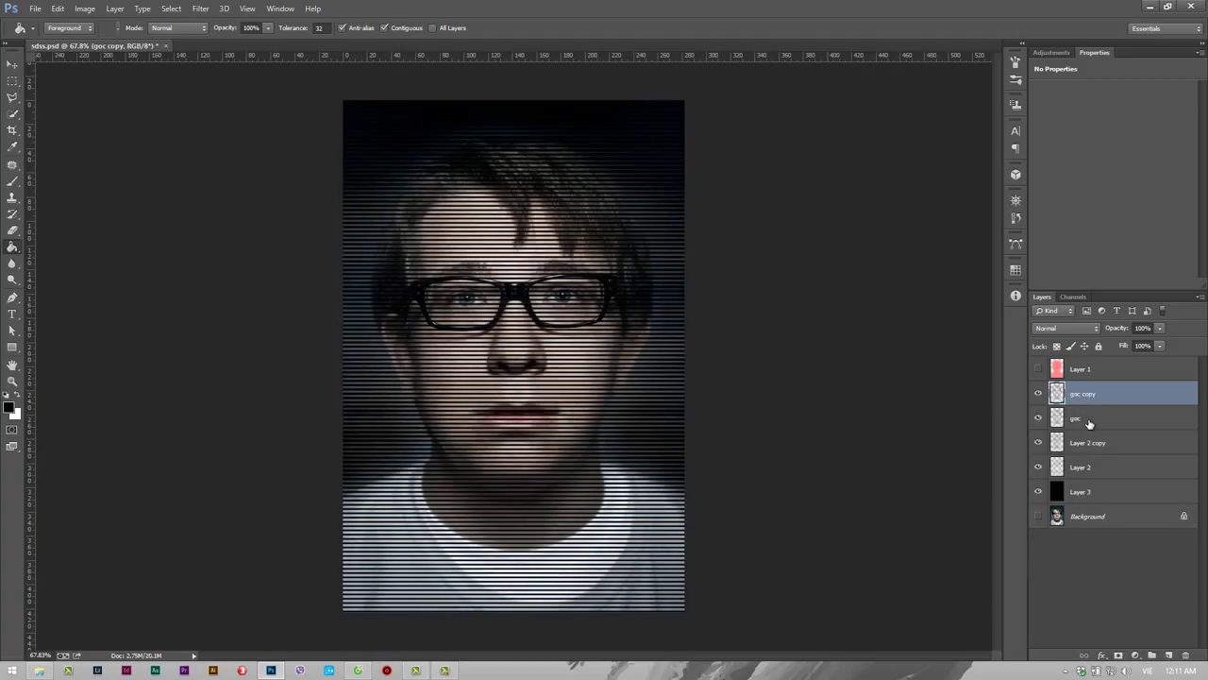
pyautogui.click(1089, 421)
pyautogui.moveTo(1095, 400); pyautogui.dragTo(1094, 429)
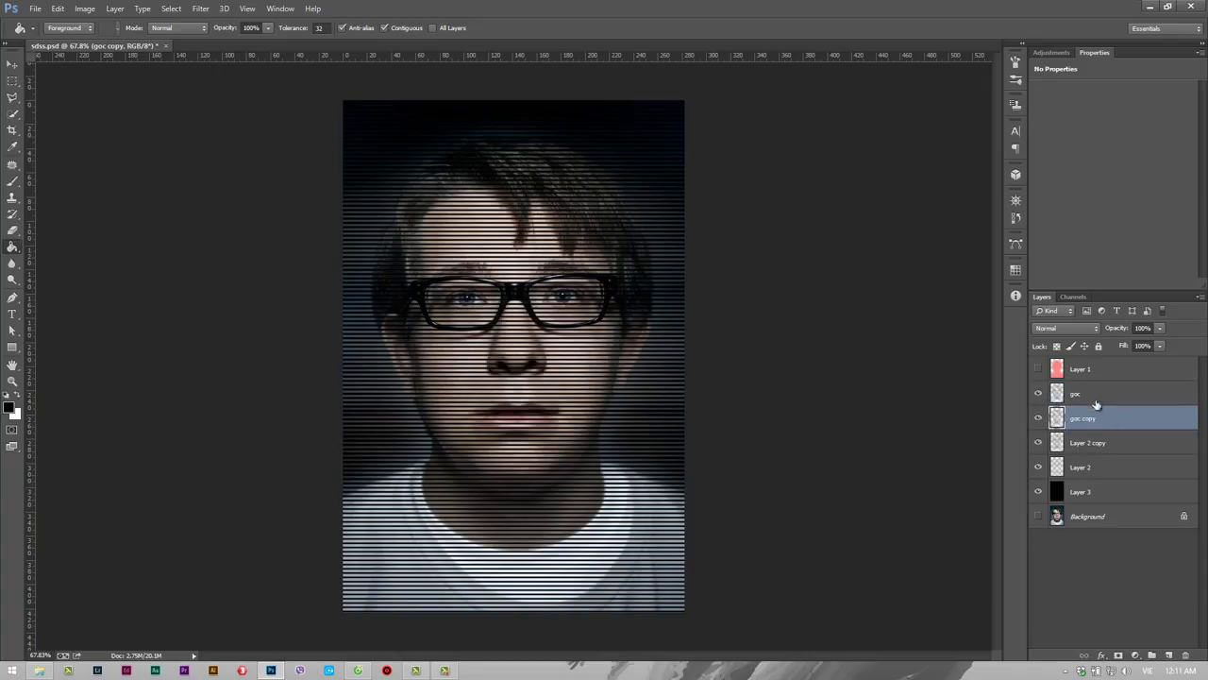
pyautogui.click(1095, 401)
pyautogui.click(1086, 408)
# Apply a 2.9 px Gaussian Blur to goc copy and move it below Layer 2 copy
pyautogui.click(201, 9)
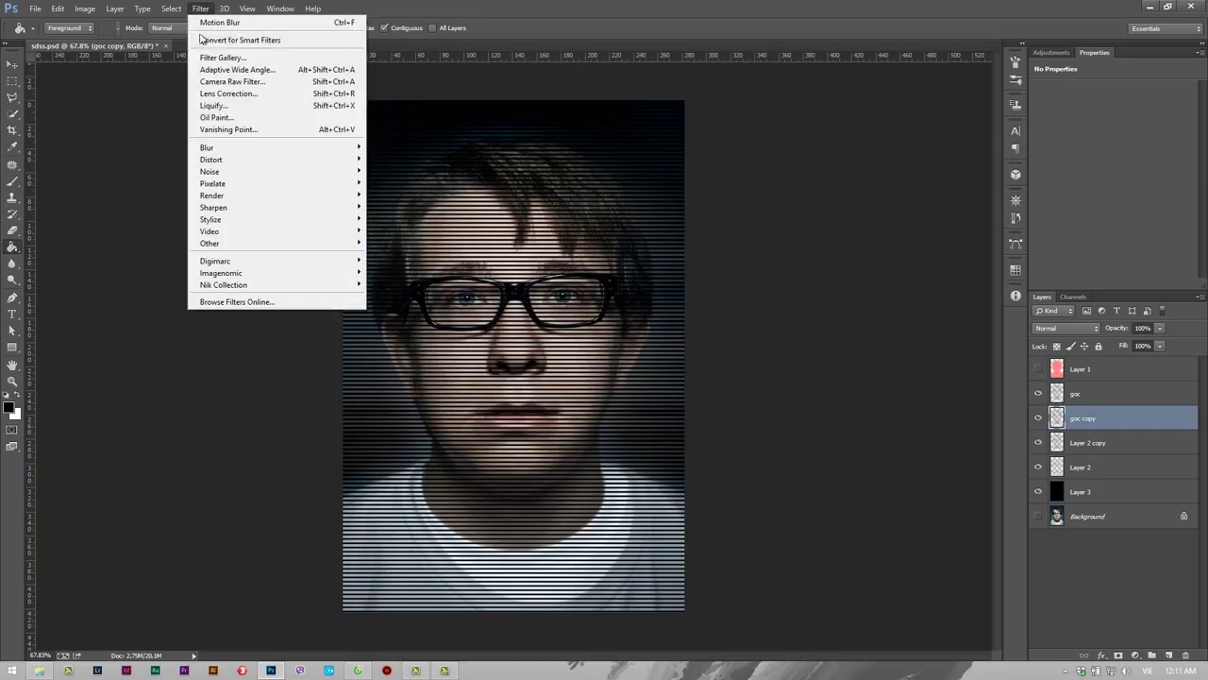
pyautogui.moveTo(279, 148)
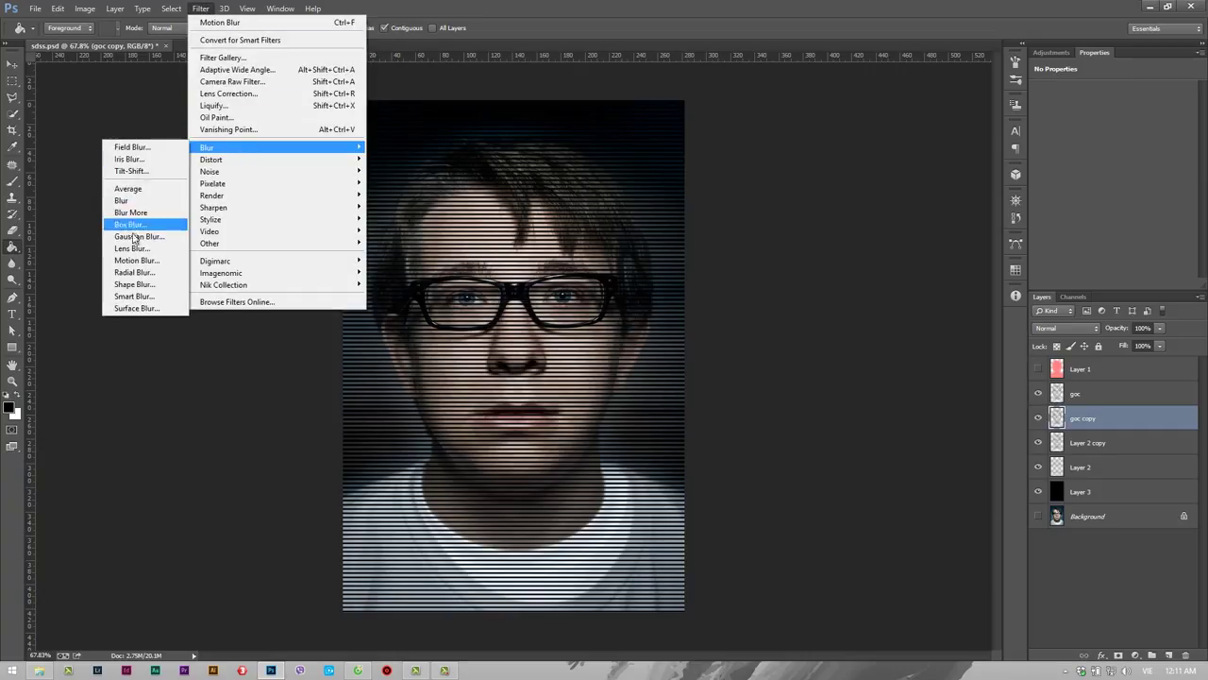
pyautogui.click(184, 236)
pyautogui.moveTo(729, 323); pyautogui.dragTo(738, 322)
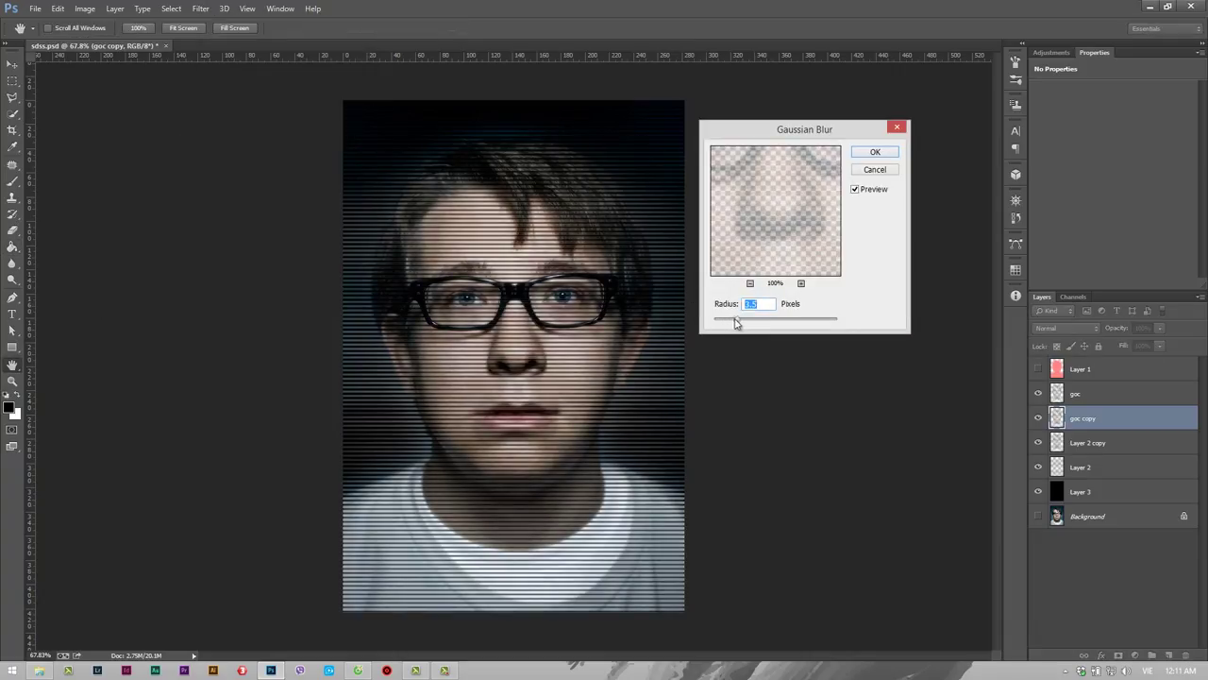
pyautogui.click(875, 152)
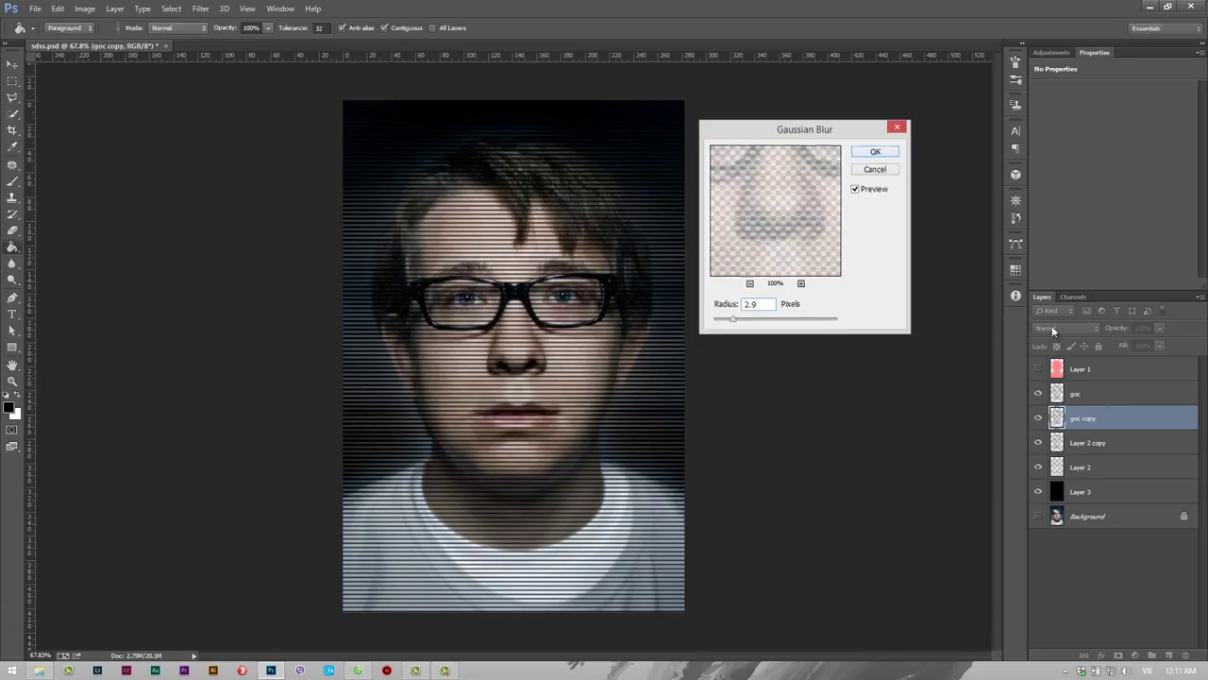
pyautogui.moveTo(1083, 426); pyautogui.dragTo(1091, 453)
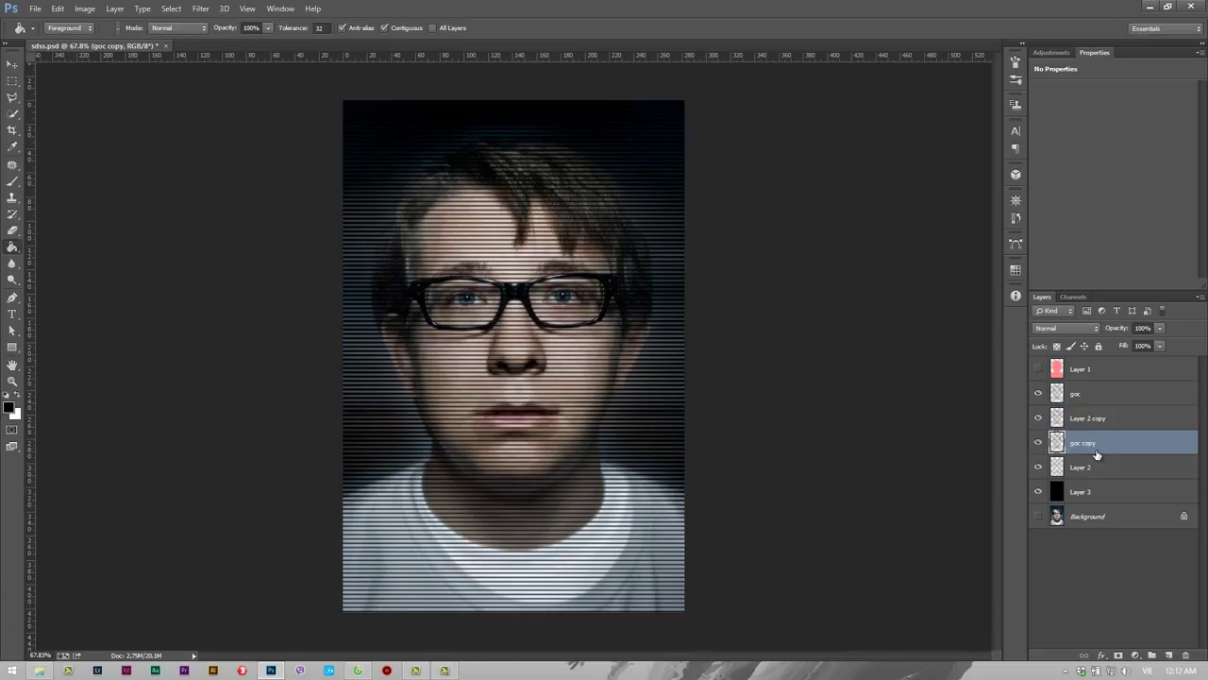
# Zoom in on the portrait and hide the striped layers
pyautogui.click(1107, 394)
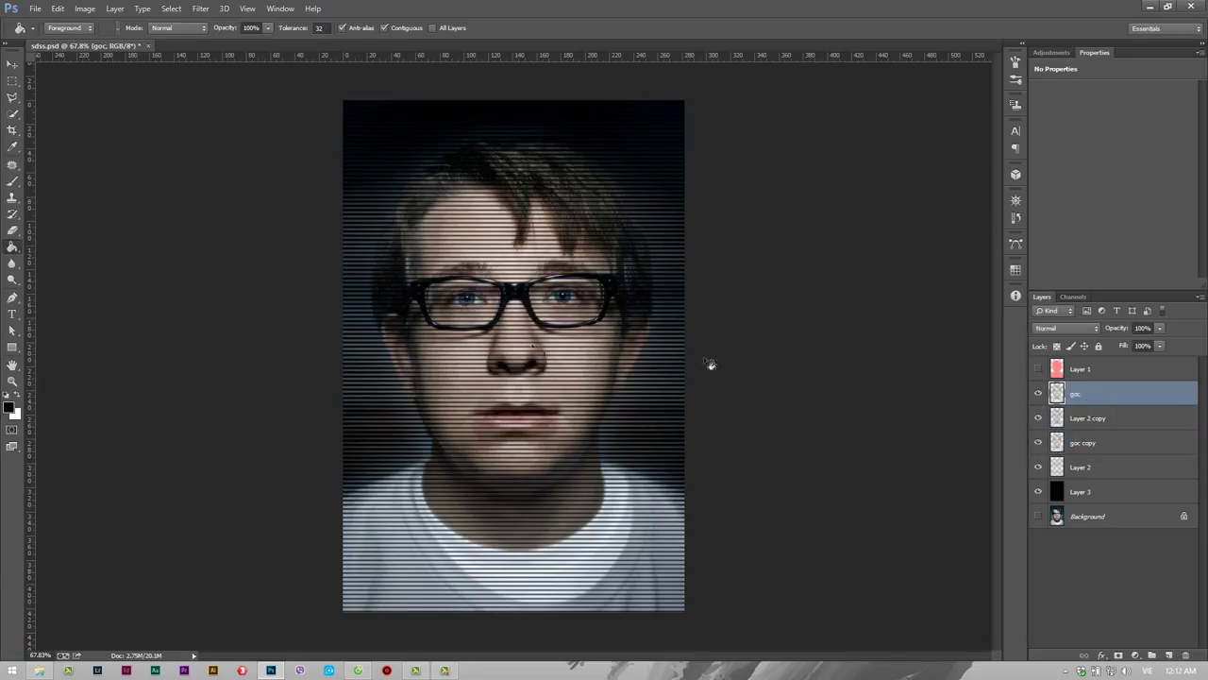
pyautogui.click(12, 380)
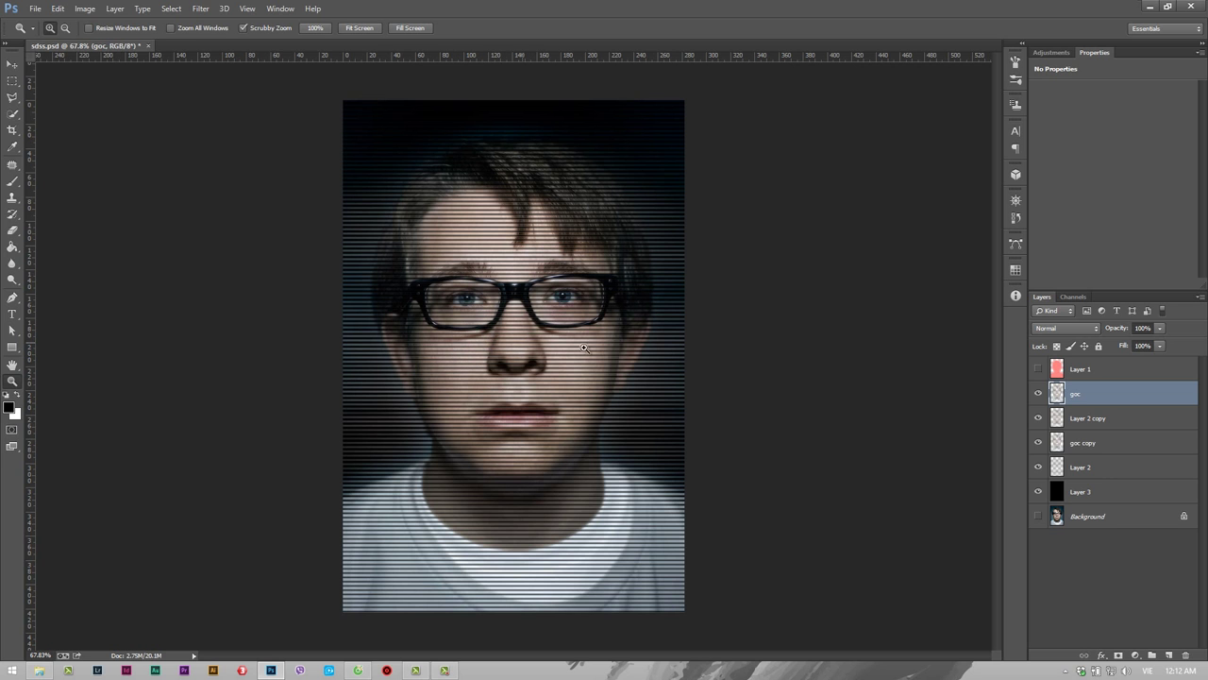
pyautogui.moveTo(514, 342)
pyautogui.mouseDown()
pyautogui.moveTo(528, 355)
pyautogui.moveTo(490, 353)
pyautogui.moveTo(501, 353)
pyautogui.mouseUp()
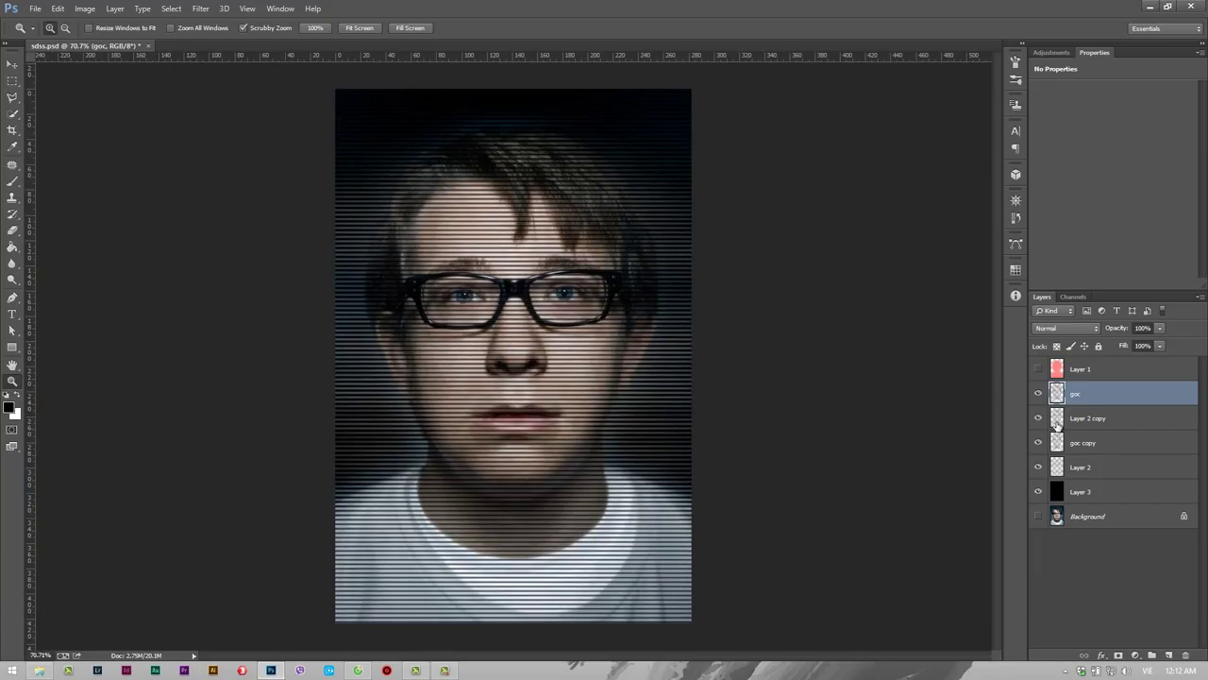
pyautogui.moveTo(1038, 395)
pyautogui.mouseDown()
pyautogui.moveTo(1039, 445)
pyautogui.moveTo(1112, 521)
pyautogui.mouseUp()
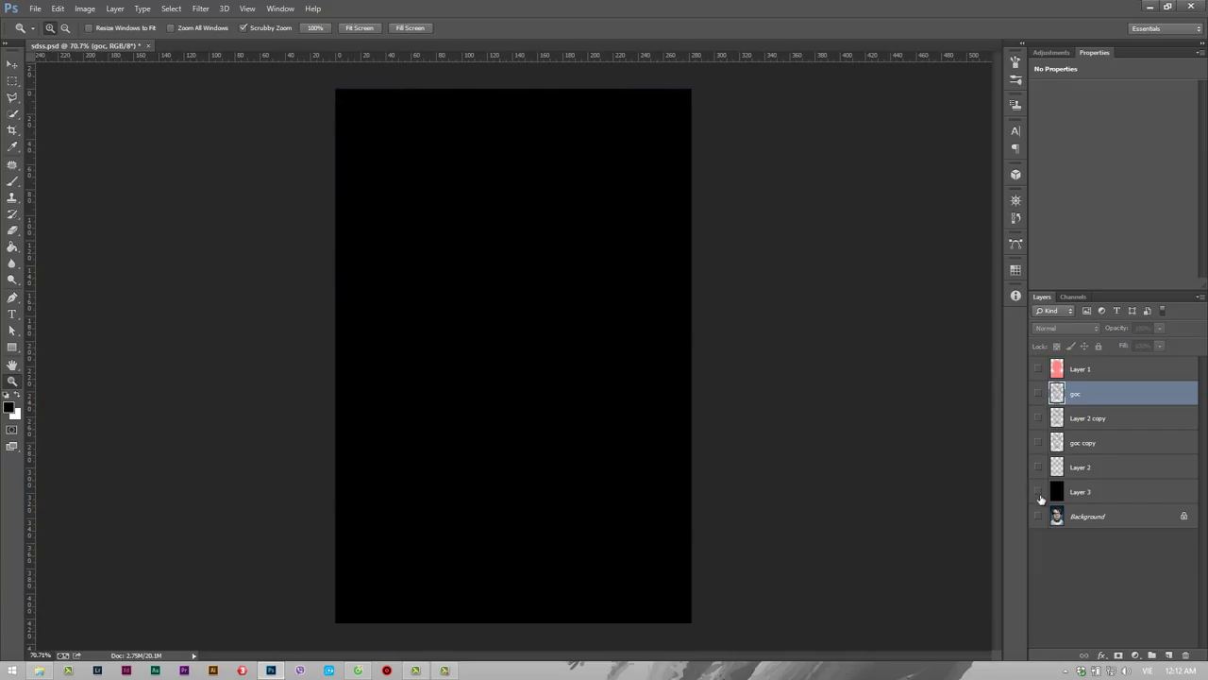
# Add an Auto-balanced Black & White adjustment above Background, then bring up Save As
pyautogui.click(1113, 518)
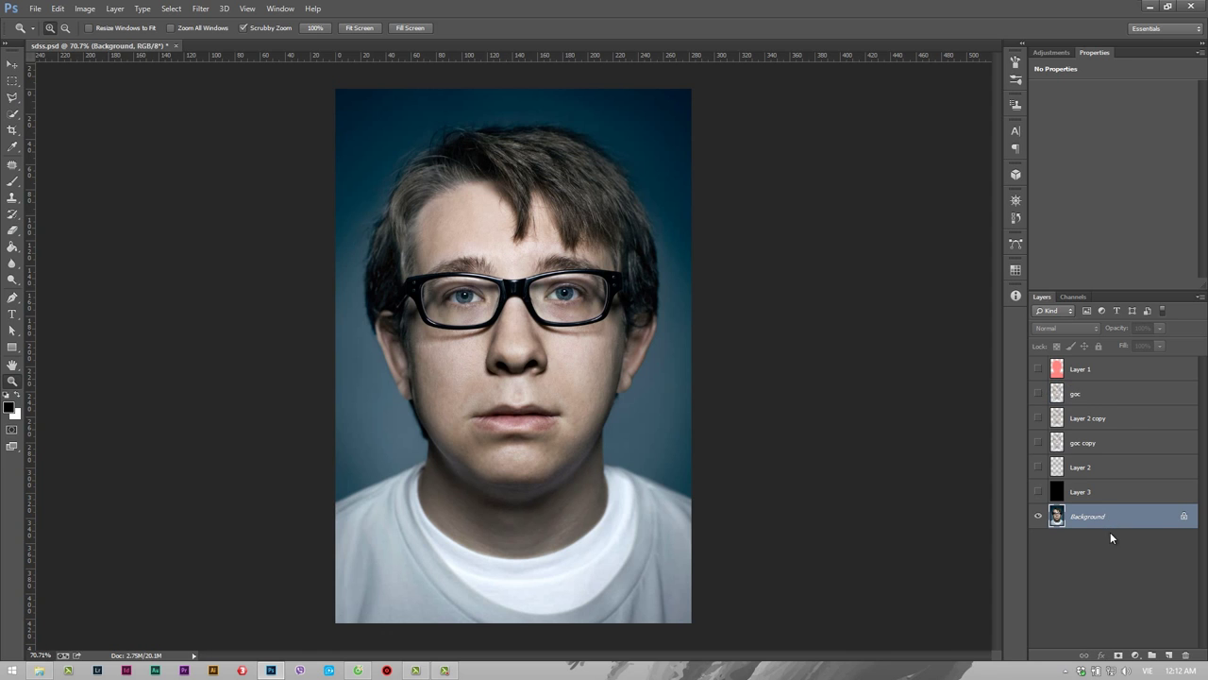
pyautogui.click(1136, 655)
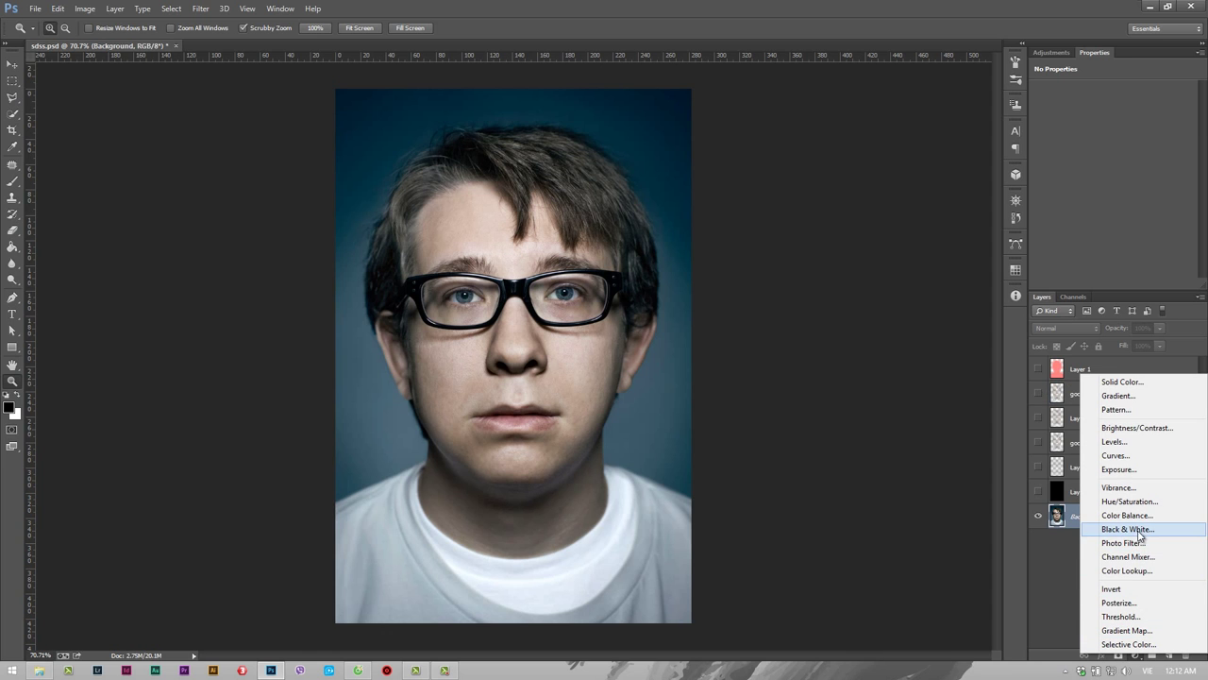
pyautogui.click(1093, 596)
pyautogui.click(1135, 655)
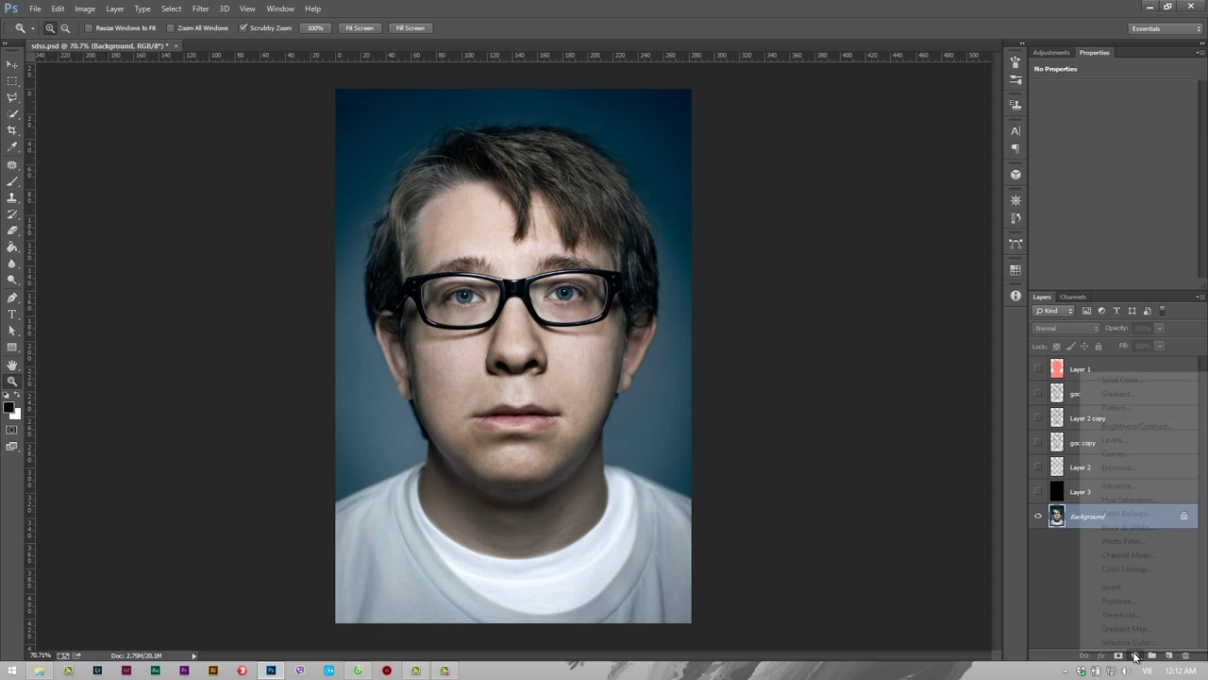
pyautogui.click(1140, 529)
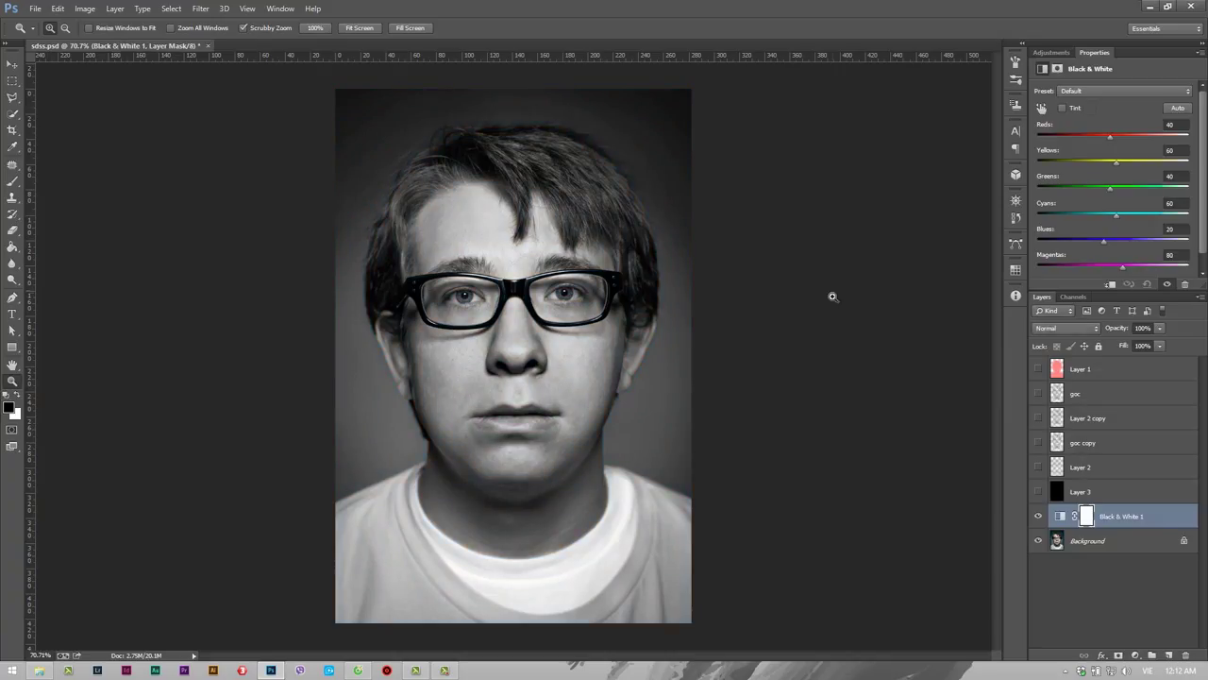
pyautogui.click(1177, 109)
pyautogui.click(34, 9)
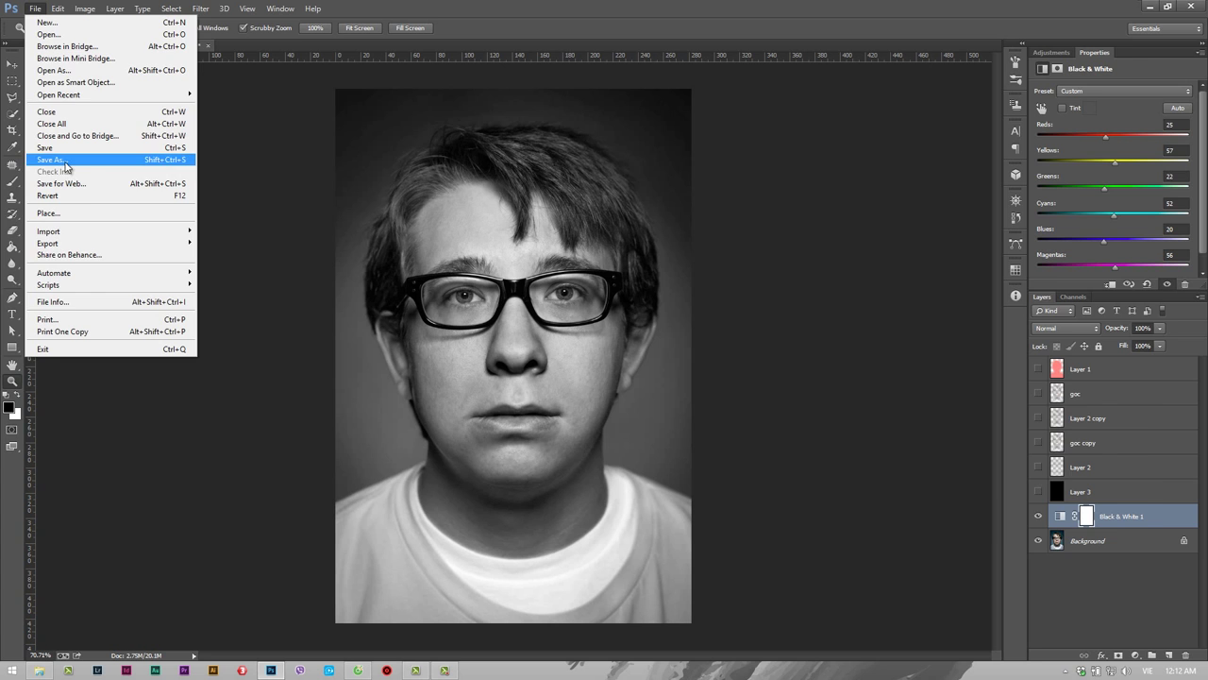
pyautogui.click(66, 159)
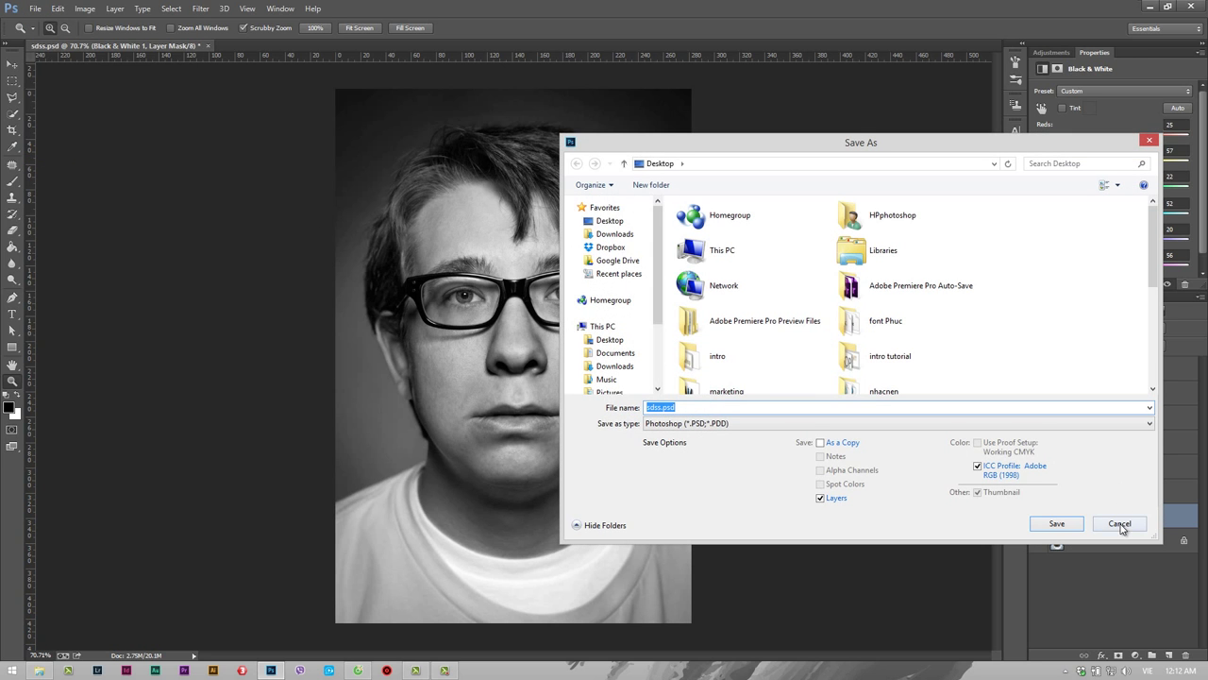
# Save the document as 'map tut' from a fresh Save As dialog
pyautogui.click(1122, 524)
pyautogui.click(34, 8)
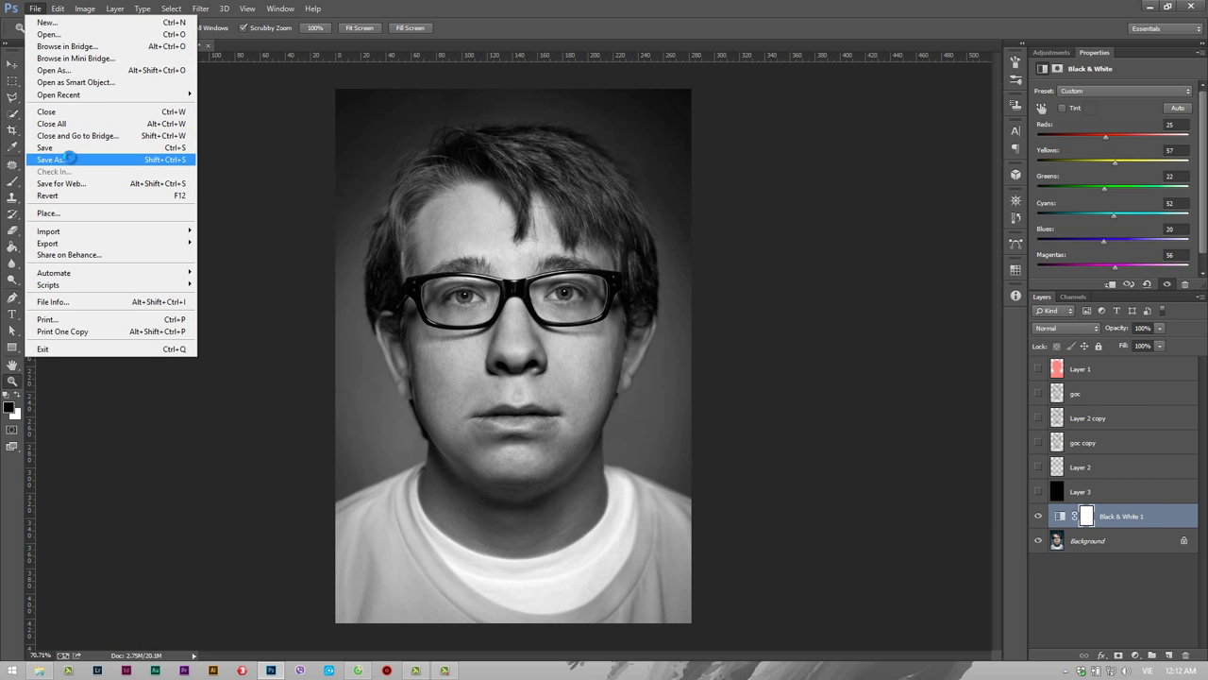
pyautogui.click(68, 159)
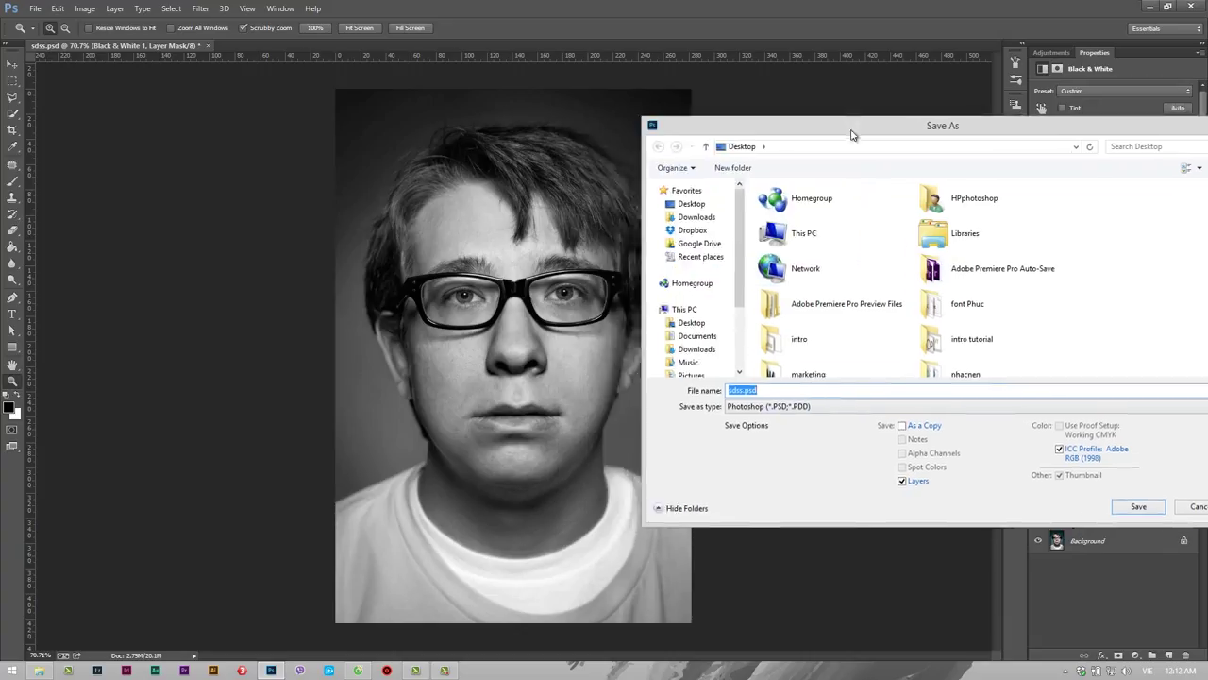
pyautogui.moveTo(761, 148); pyautogui.dragTo(806, 121)
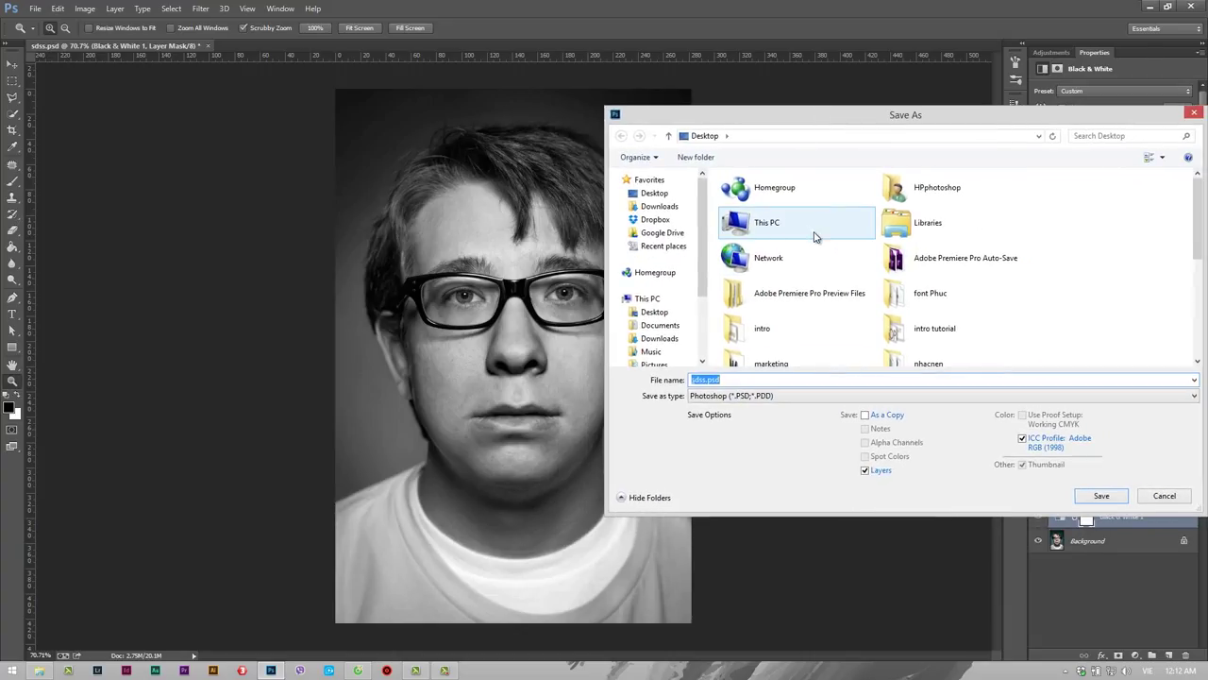
pyautogui.write('map tut')
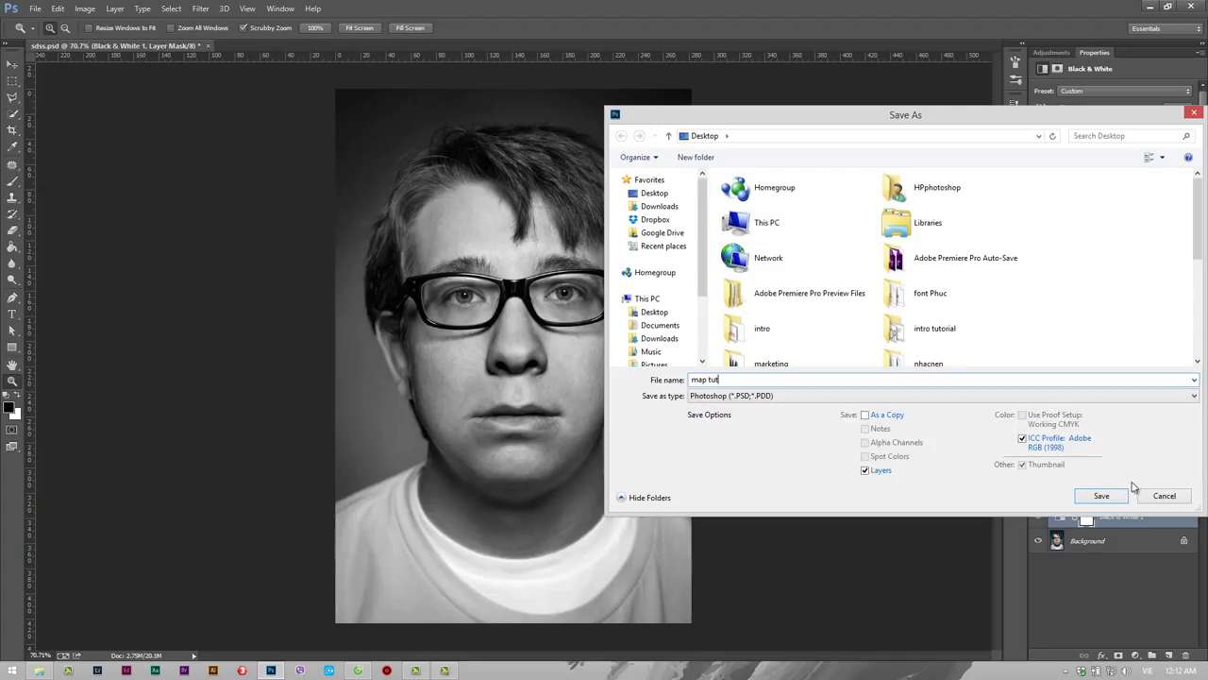
pyautogui.click(1102, 497)
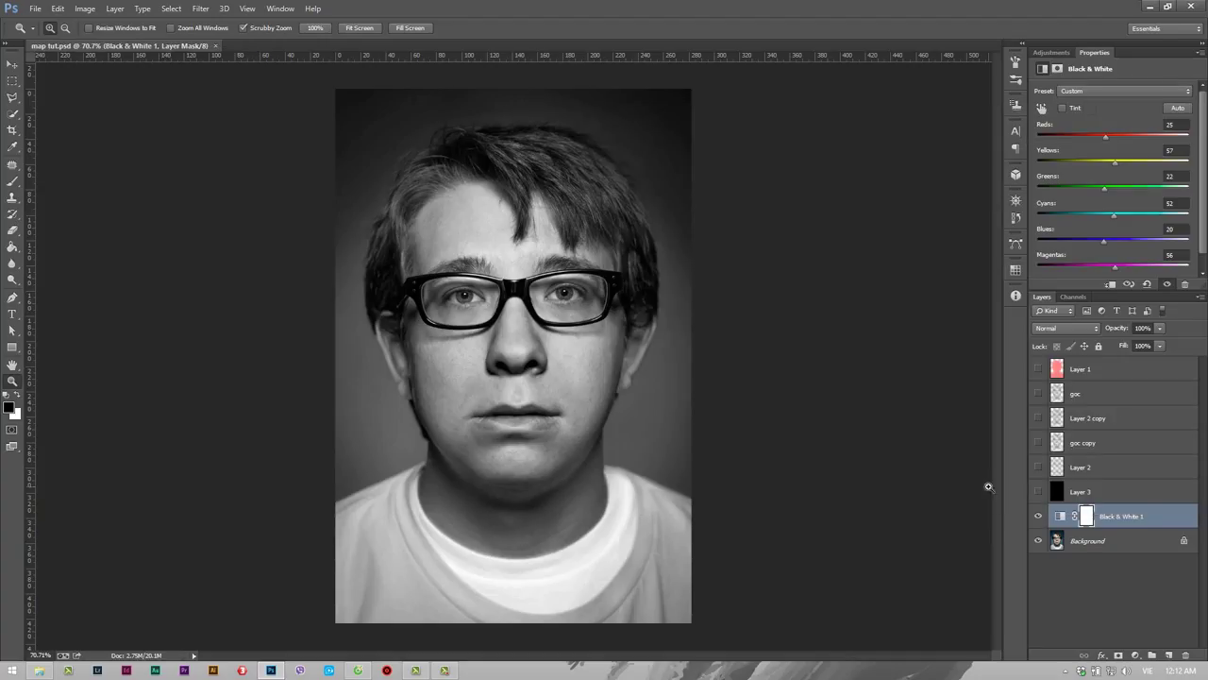
# Delete the Black & White adjustment, show Layer 3 and the striped layers, keeping Layer 1 hidden
pyautogui.click(1161, 514)
pyautogui.press('Delete')
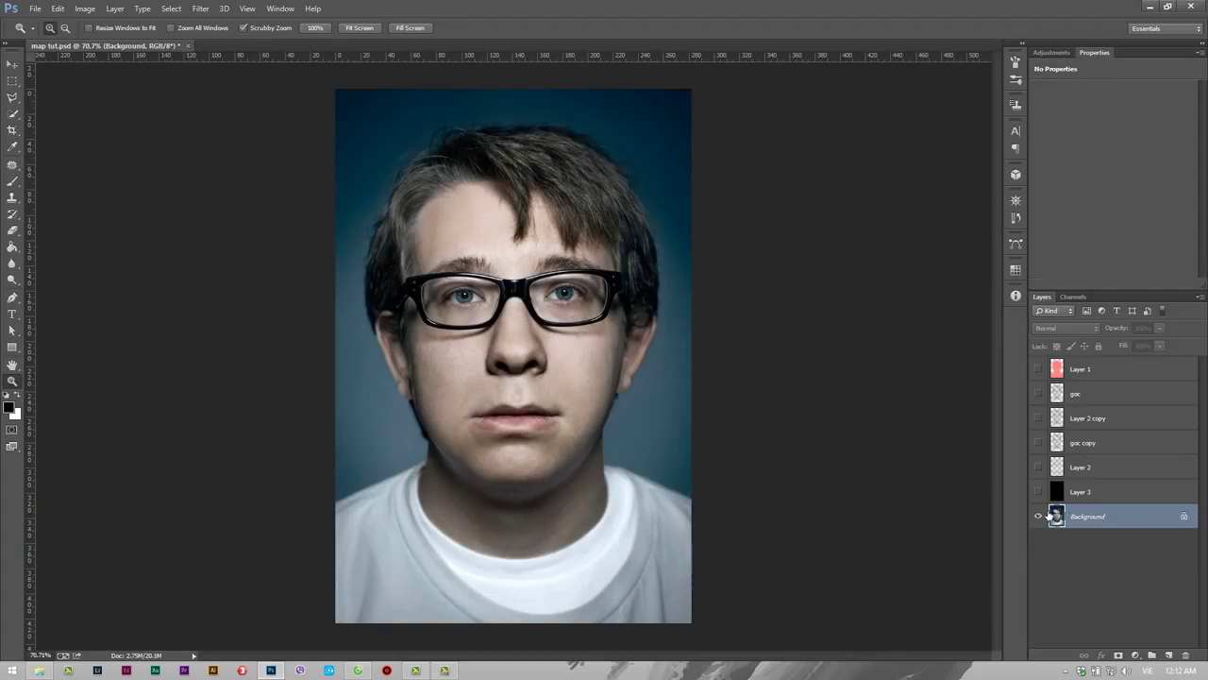
pyautogui.click(1039, 491)
pyautogui.moveTo(1039, 466); pyautogui.dragTo(1038, 393)
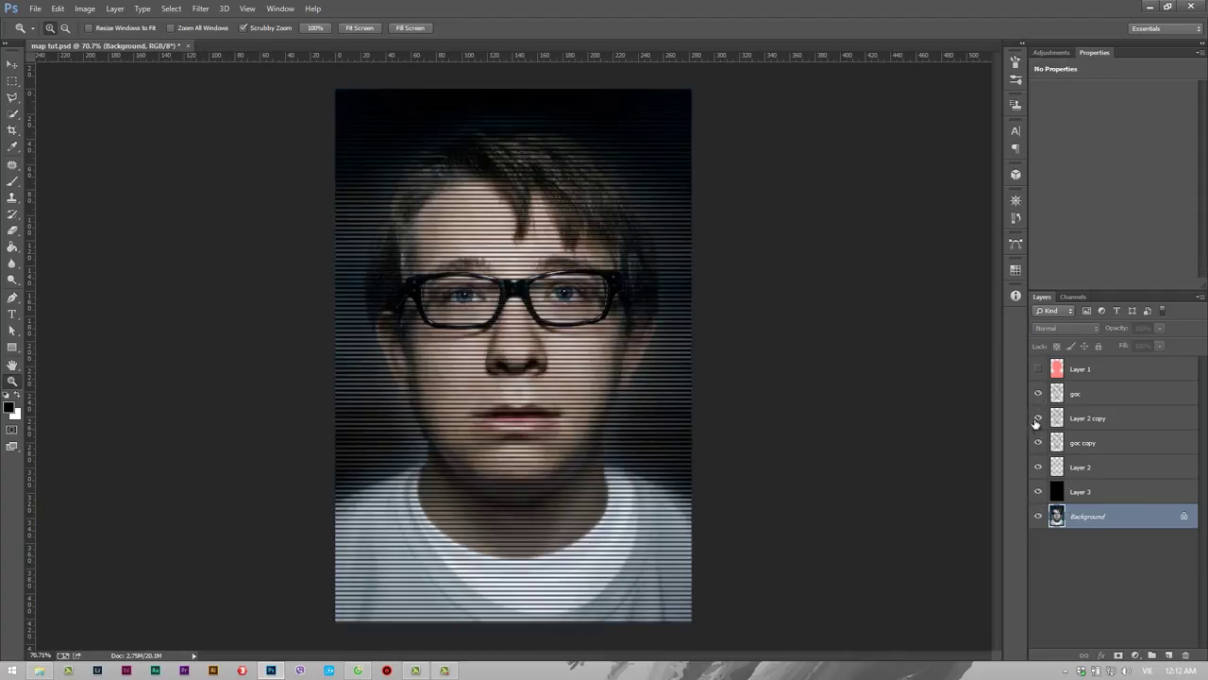
pyautogui.click(1078, 373)
pyautogui.click(1039, 369)
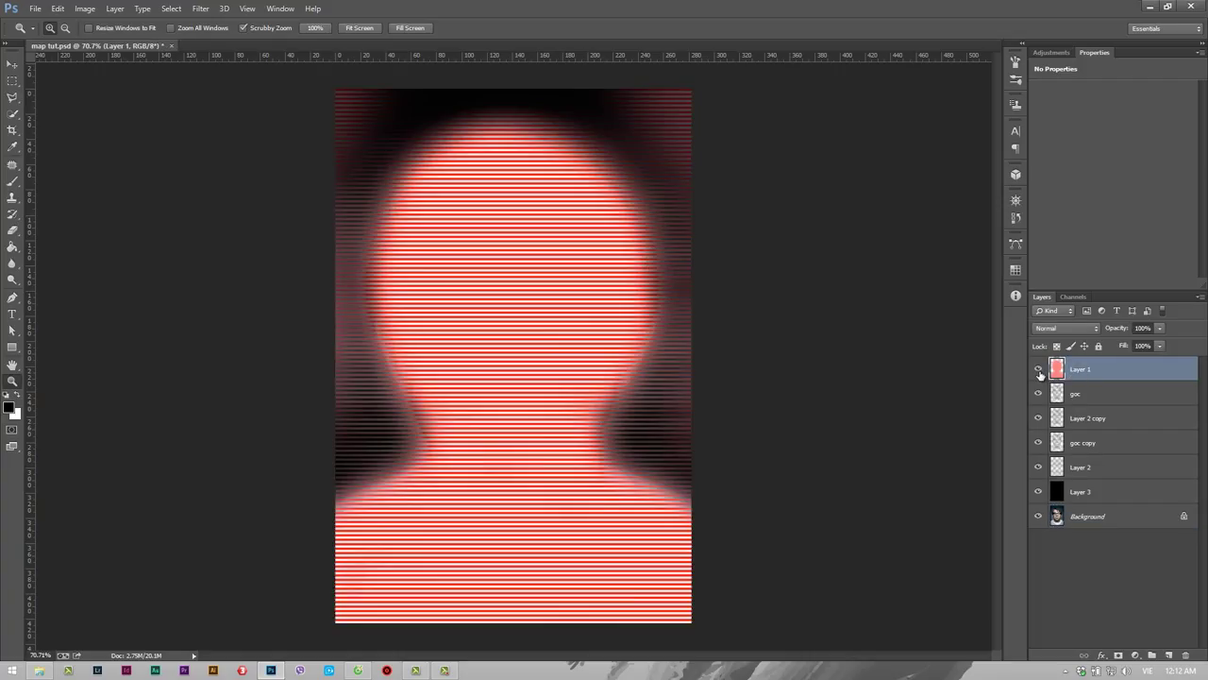
pyautogui.click(1038, 369)
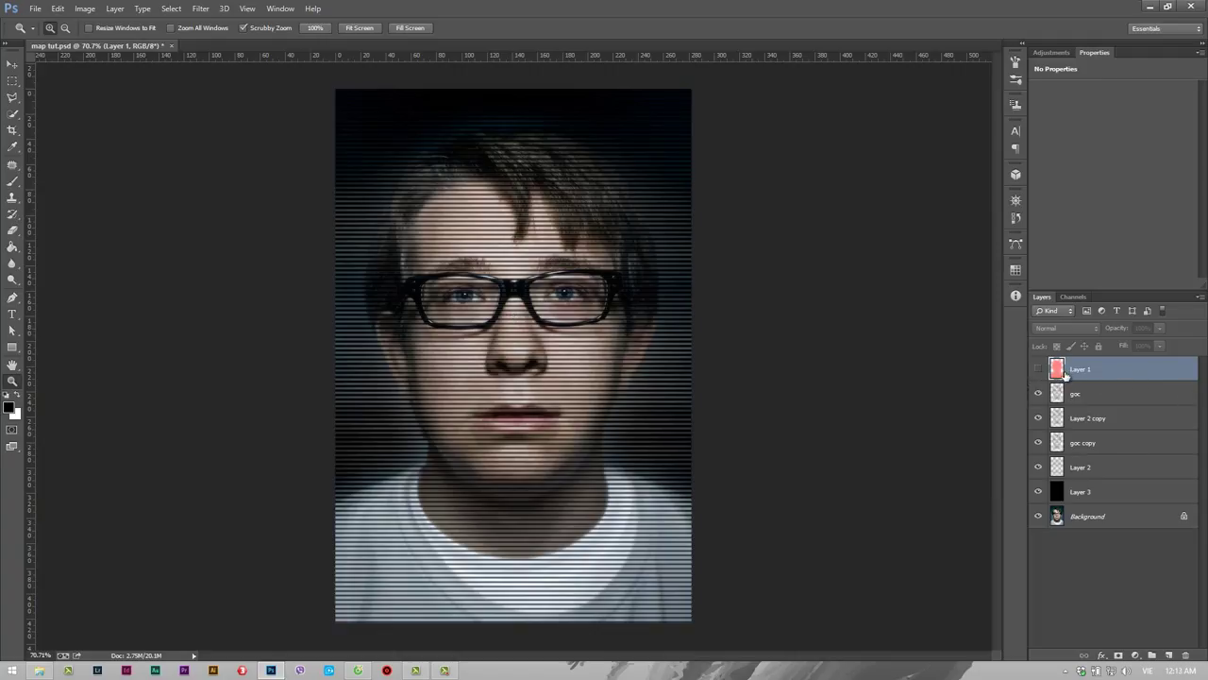
# Duplicate goc as goc copy 2, move it below goc, and hide goc
pyautogui.click(1109, 396)
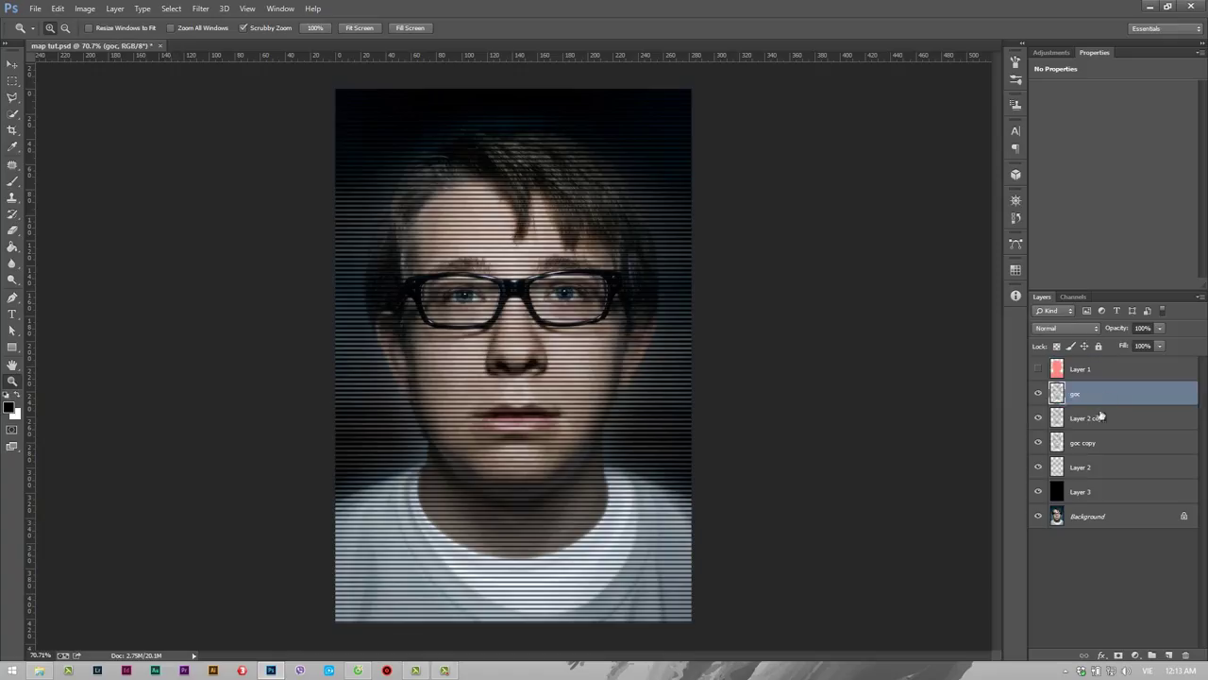
pyautogui.click(1057, 418)
pyautogui.click(1094, 401)
pyautogui.hotkey('ctrl', 'j')
pyautogui.click(1038, 394)
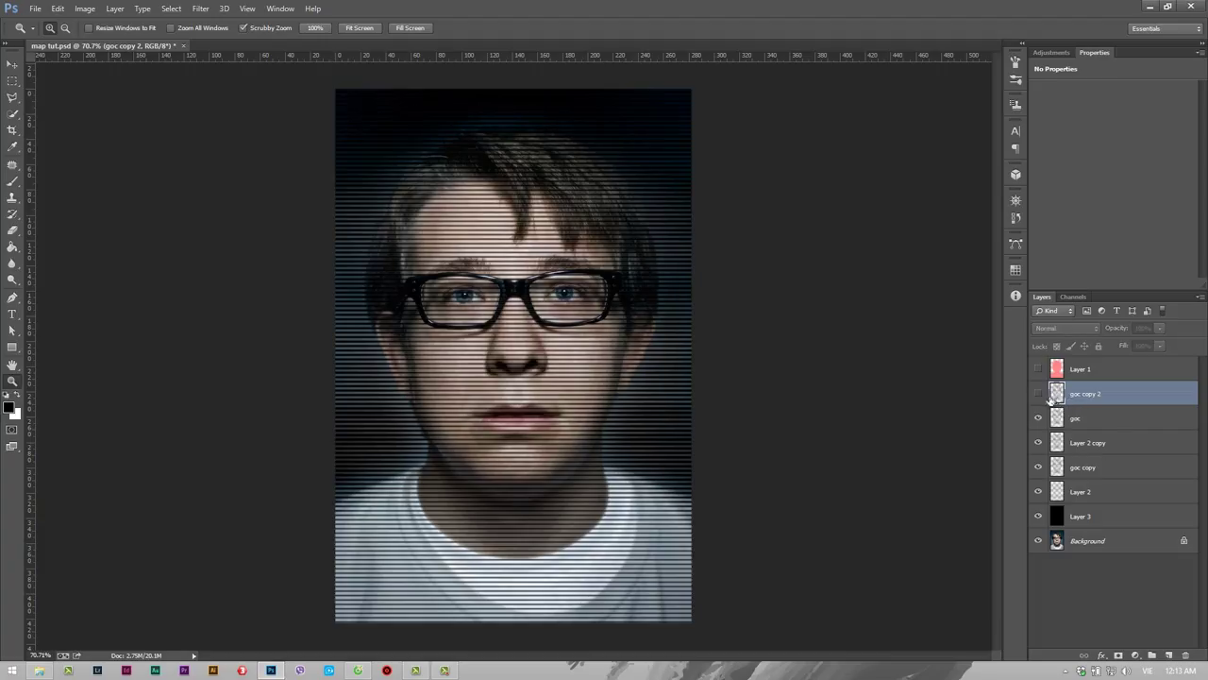
pyautogui.click(1104, 424)
pyautogui.click(1109, 401)
pyautogui.click(1039, 394)
pyautogui.moveTo(1108, 393); pyautogui.dragTo(1108, 429)
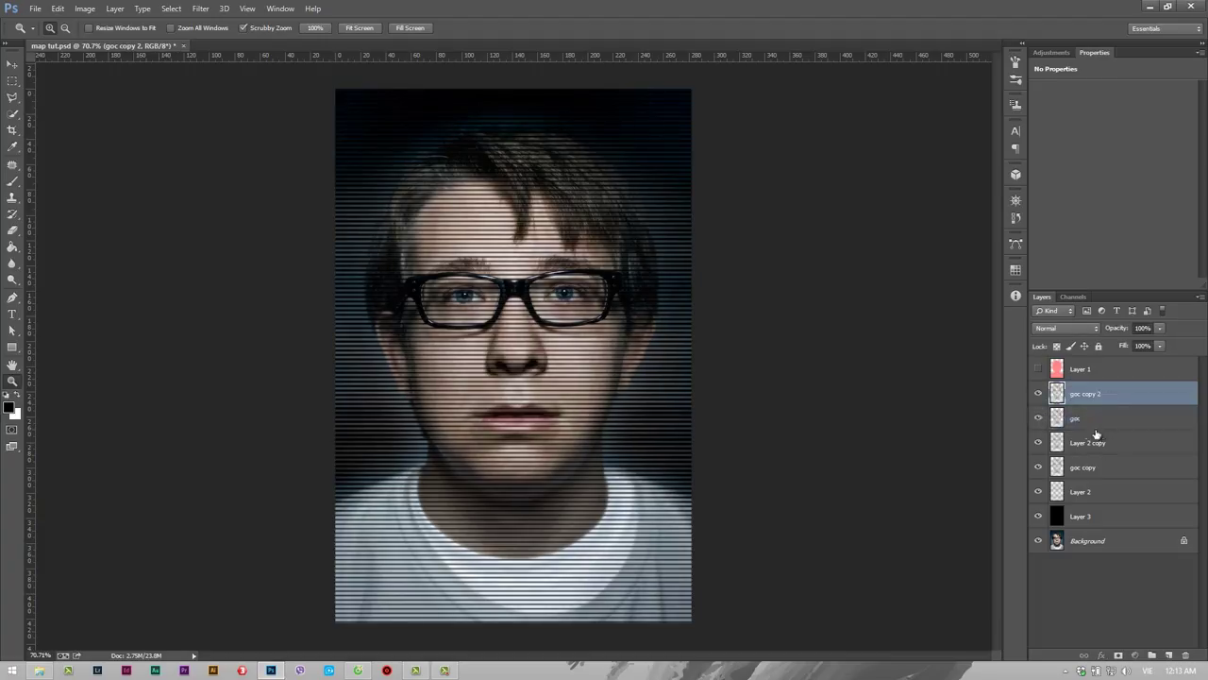
pyautogui.click(1038, 395)
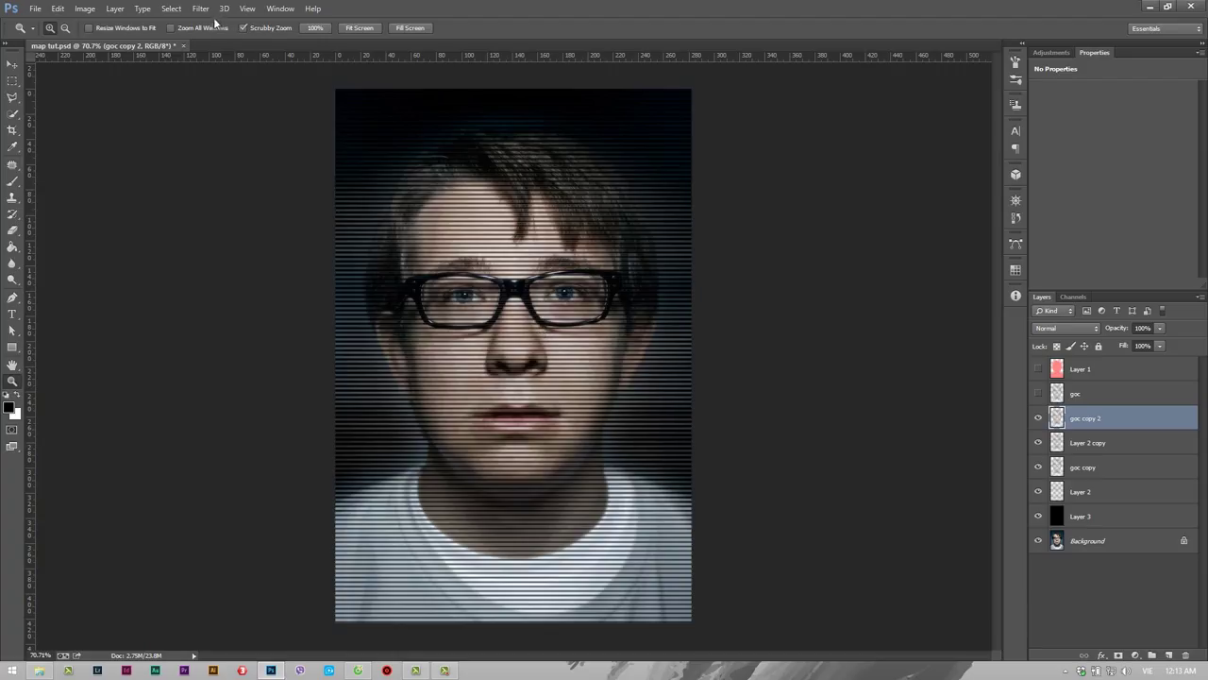
# Run Filter > Distort > Displace with horizontal and vertical scales both set to 3
pyautogui.click(201, 10)
pyautogui.moveTo(245, 160)
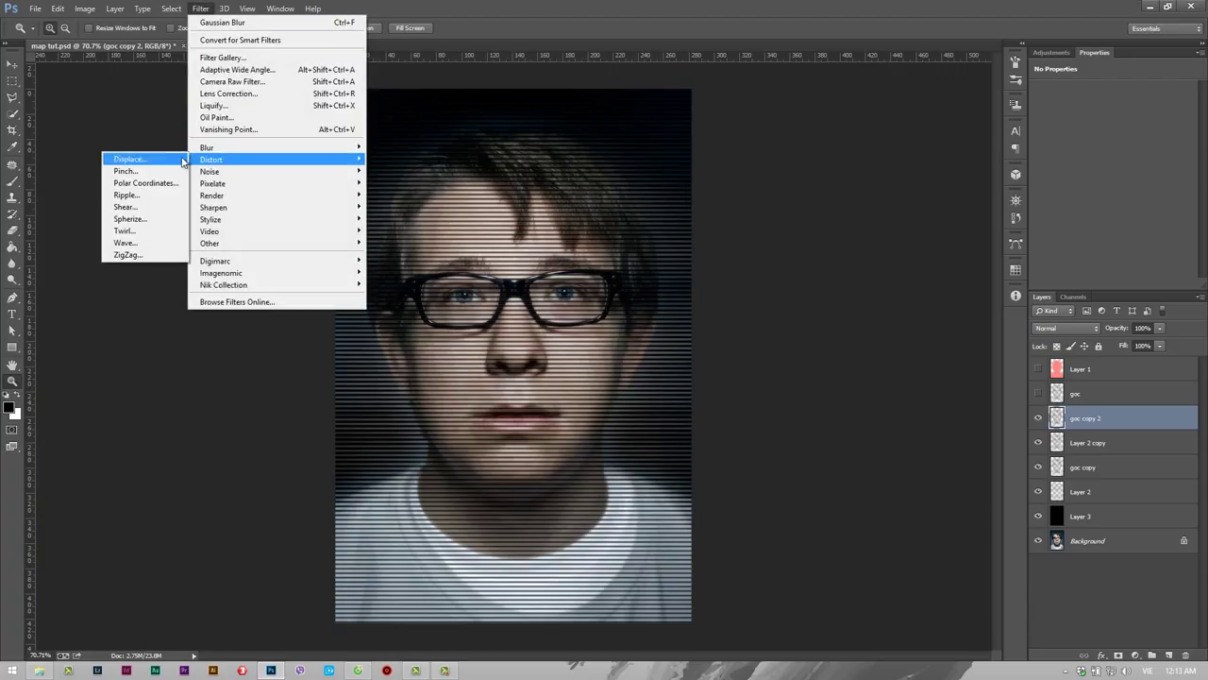
pyautogui.click(162, 159)
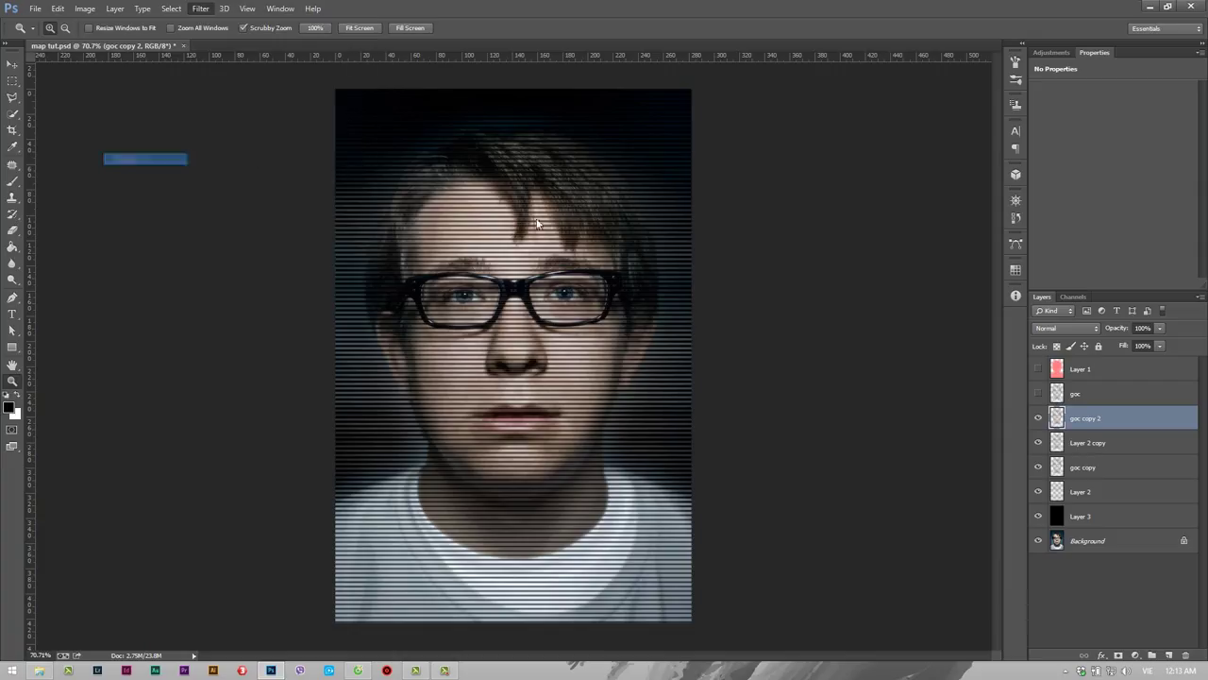
pyautogui.moveTo(618, 179); pyautogui.dragTo(776, 180)
pyautogui.write('0')
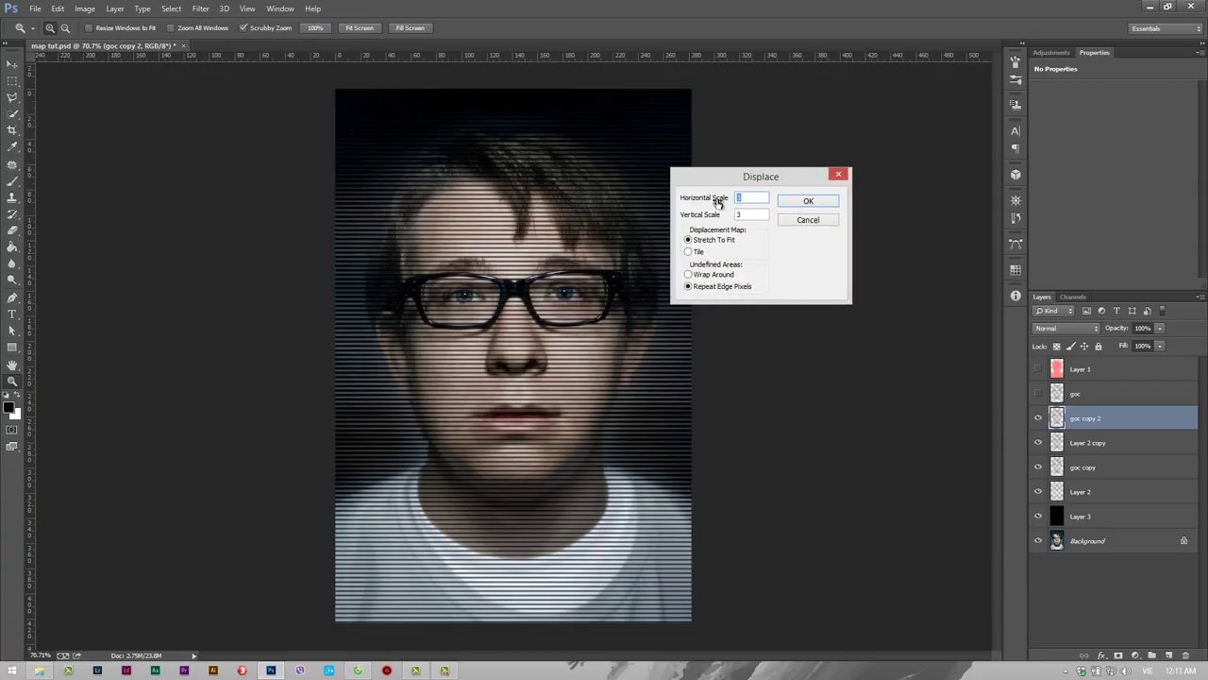
pyautogui.write('0')
pyautogui.write('0')
pyautogui.click(717, 203)
pyautogui.doubleClick(751, 214)
pyautogui.write('3')
pyautogui.moveTo(760, 188); pyautogui.dragTo(781, 180)
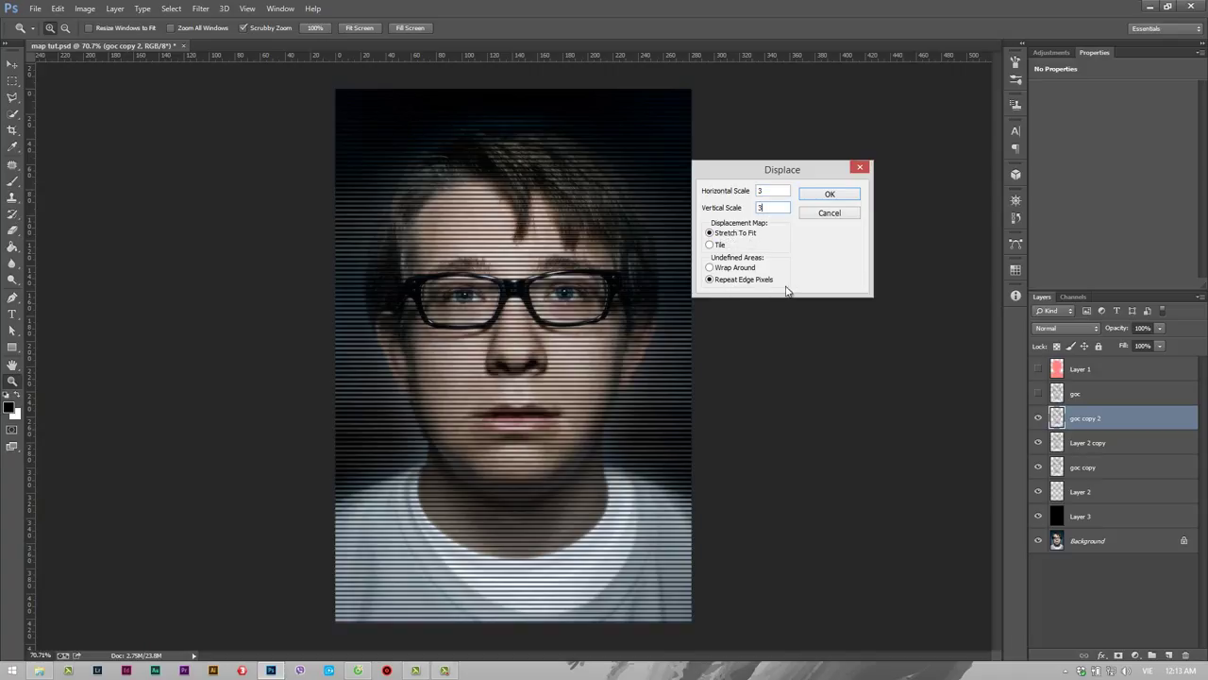
pyautogui.click(846, 196)
# Choose map tut.psd as the displacement map and apply the warp
pyautogui.moveTo(888, 115)
pyautogui.mouseDown()
pyautogui.moveTo(757, 100)
pyautogui.moveTo(791, 90)
pyautogui.mouseUp()
pyautogui.moveTo(1101, 176); pyautogui.dragTo(1097, 292)
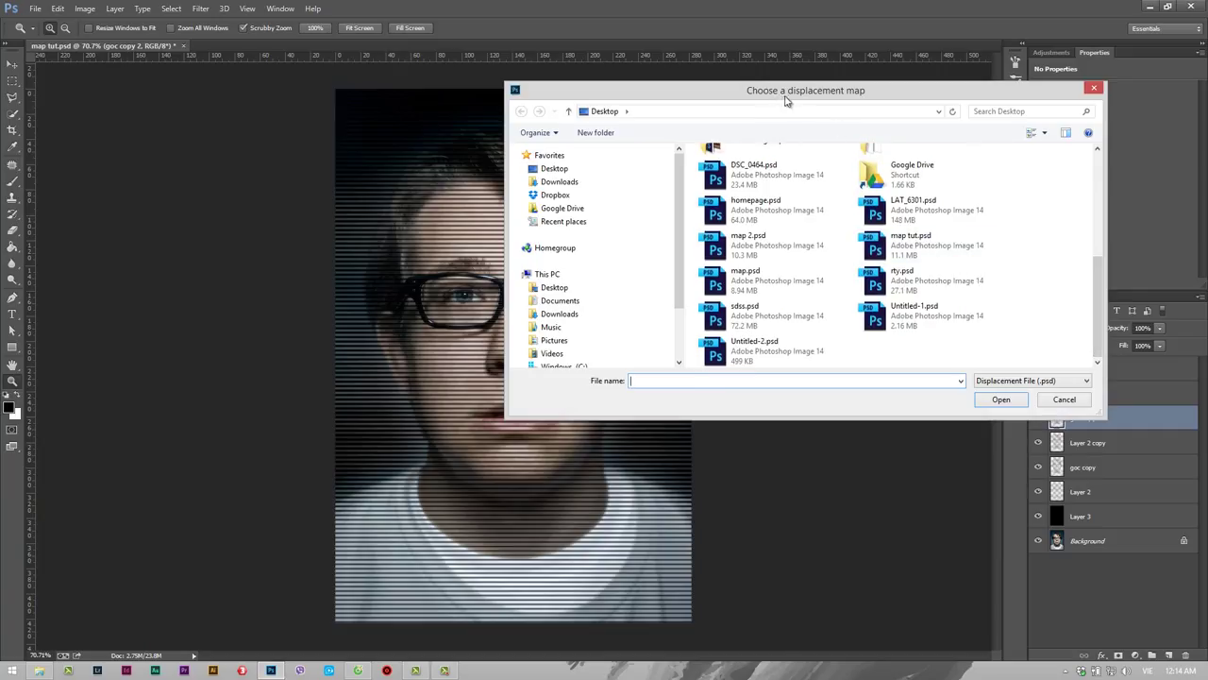
pyautogui.click(911, 249)
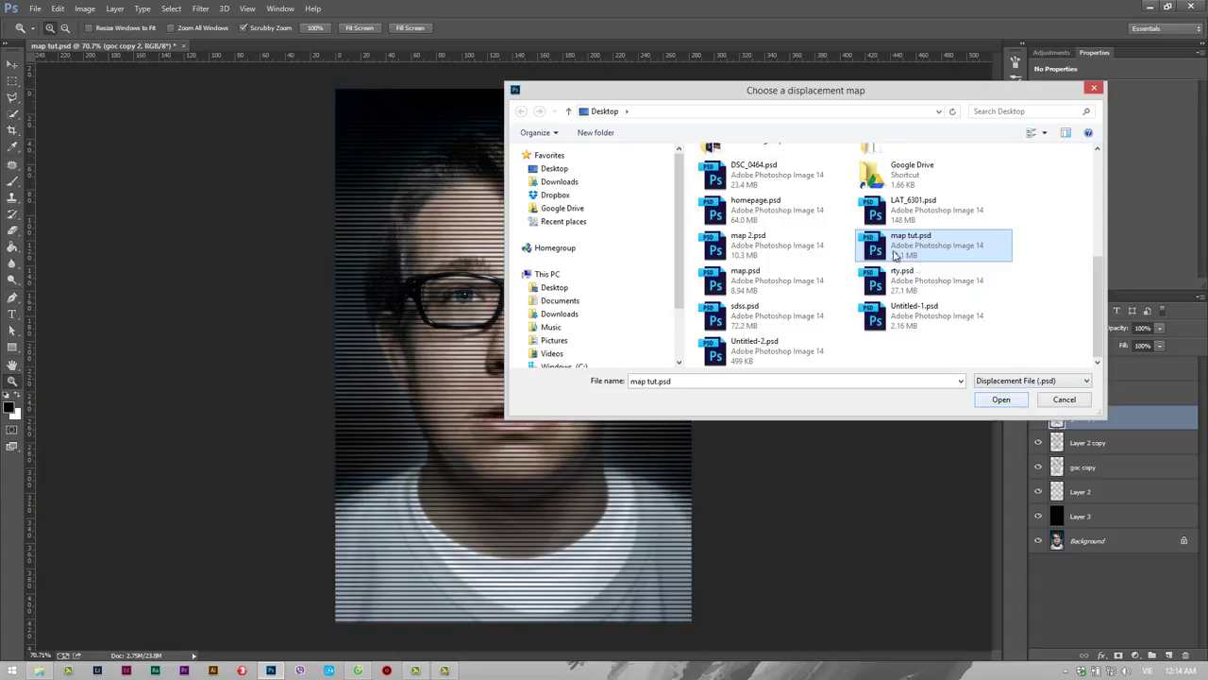
pyautogui.click(956, 380)
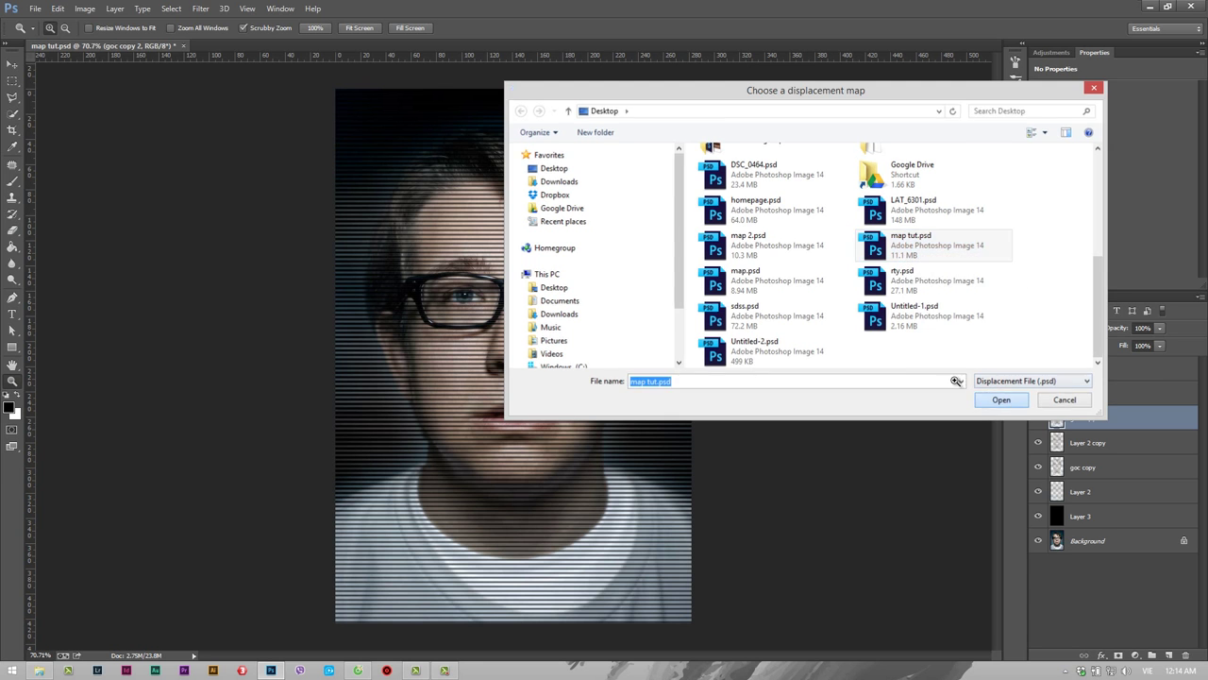
pyautogui.press('Return')
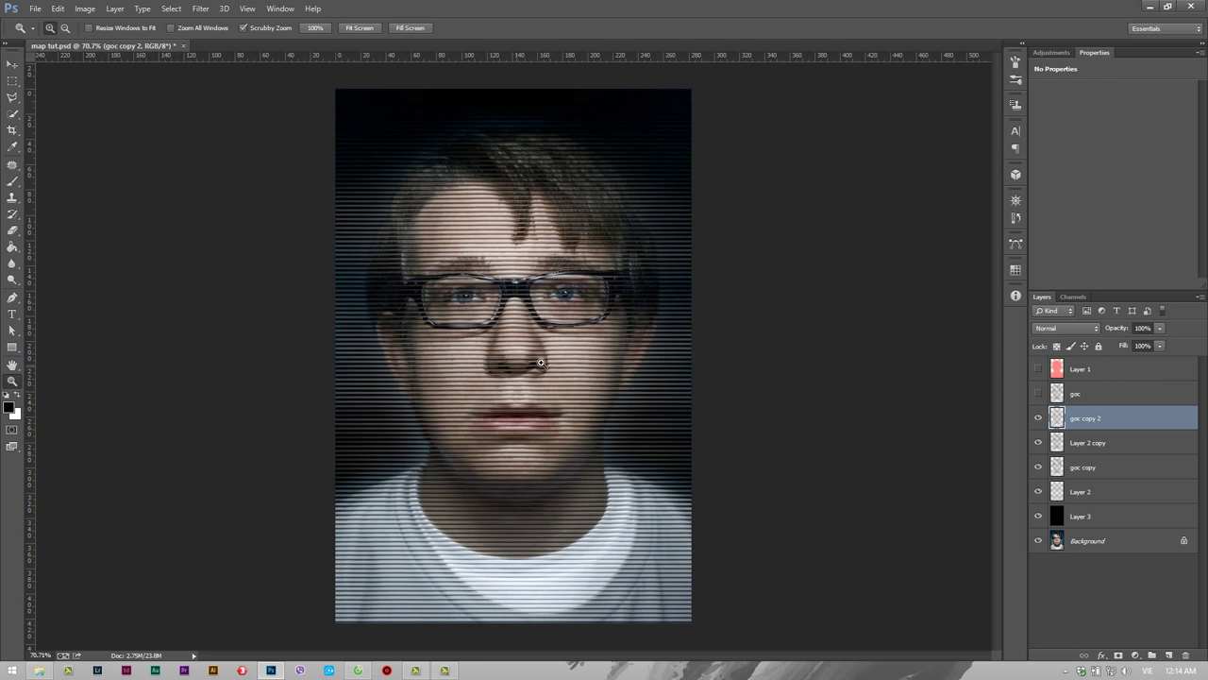
# Zoom in on the face to inspect the displacement warp
pyautogui.moveTo(542, 363)
pyautogui.mouseDown()
pyautogui.moveTo(560, 305)
pyautogui.moveTo(502, 313)
pyautogui.mouseUp()
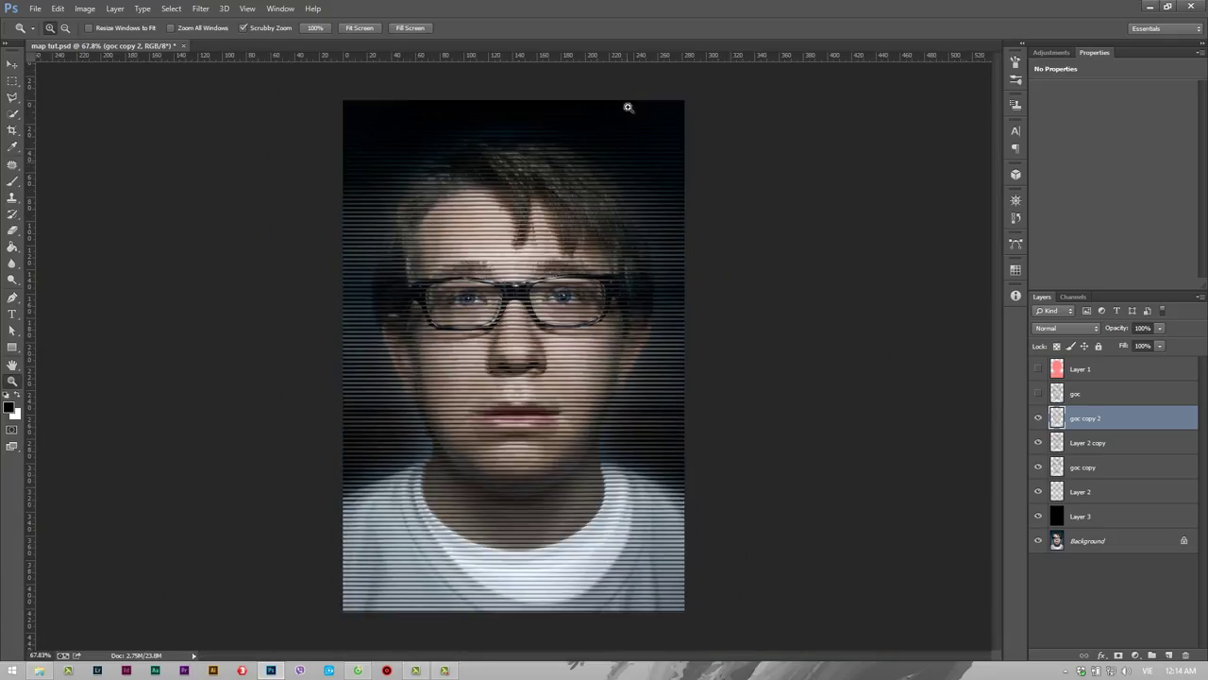
pyautogui.click(203, 9)
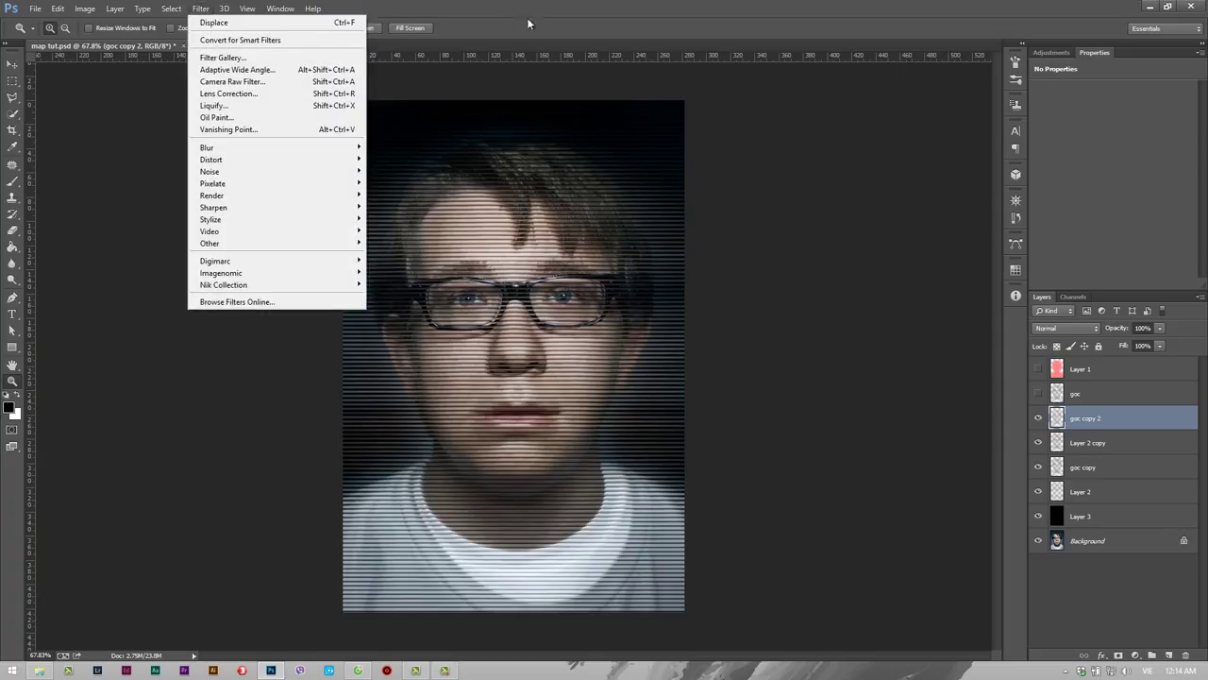
pyautogui.click(491, 123)
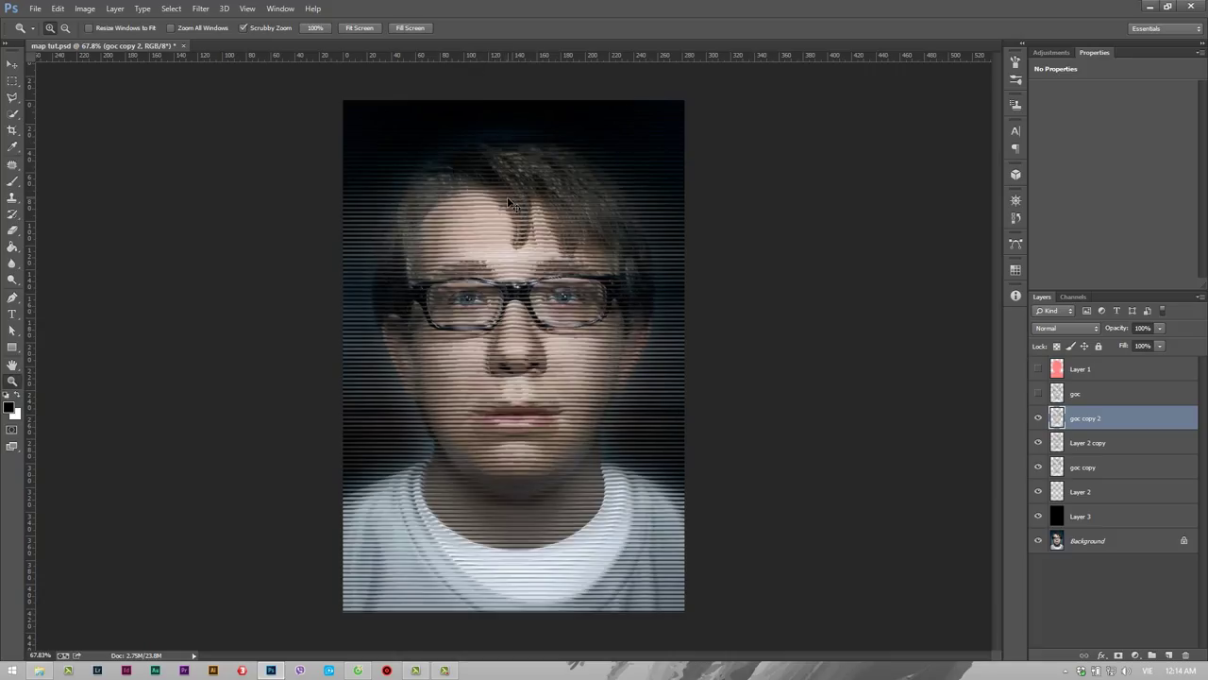
pyautogui.moveTo(529, 345)
pyautogui.mouseDown()
pyautogui.moveTo(574, 340)
pyautogui.moveTo(466, 323)
pyautogui.moveTo(495, 322)
pyautogui.mouseUp()
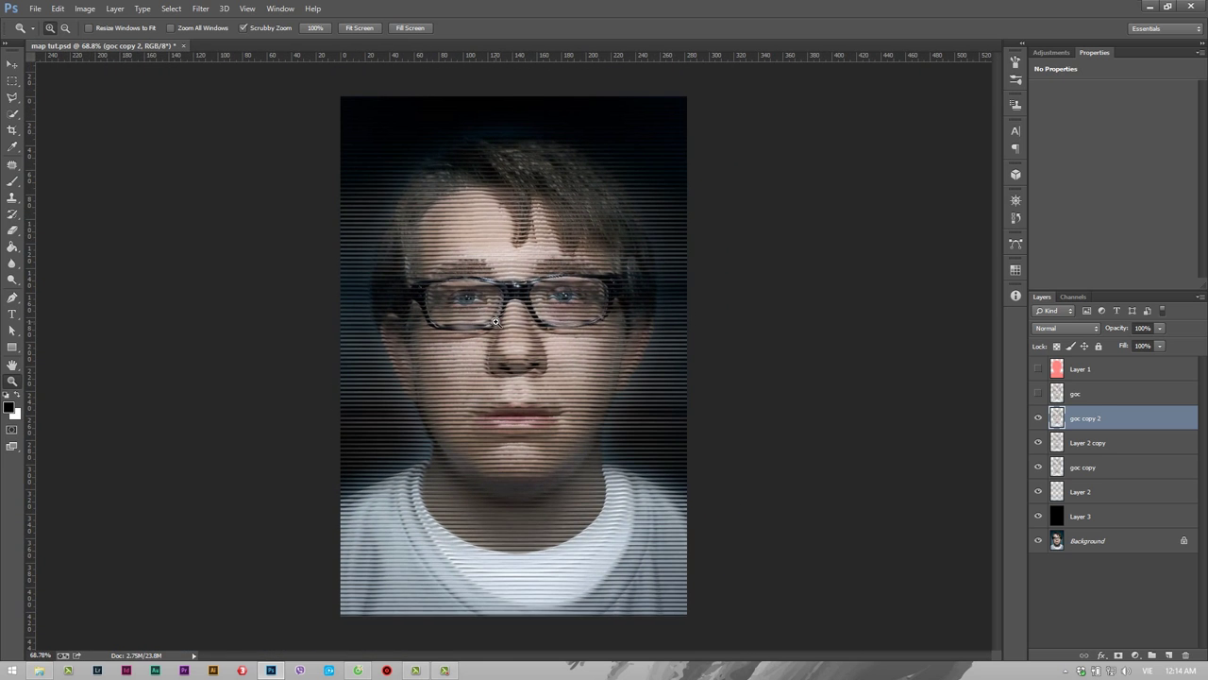
# Hide the goc layer, then select goc copy 2 for a new adjustment layer
pyautogui.click(1105, 394)
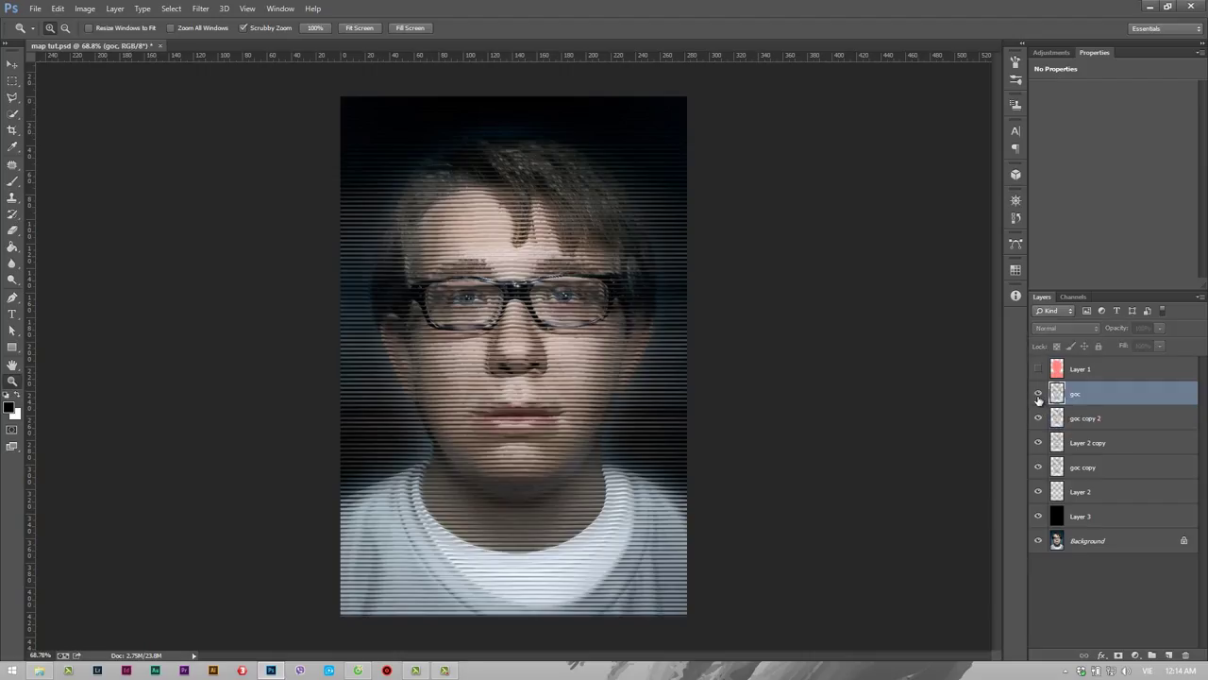
pyautogui.click(1038, 394)
pyautogui.click(1122, 417)
pyautogui.click(1133, 656)
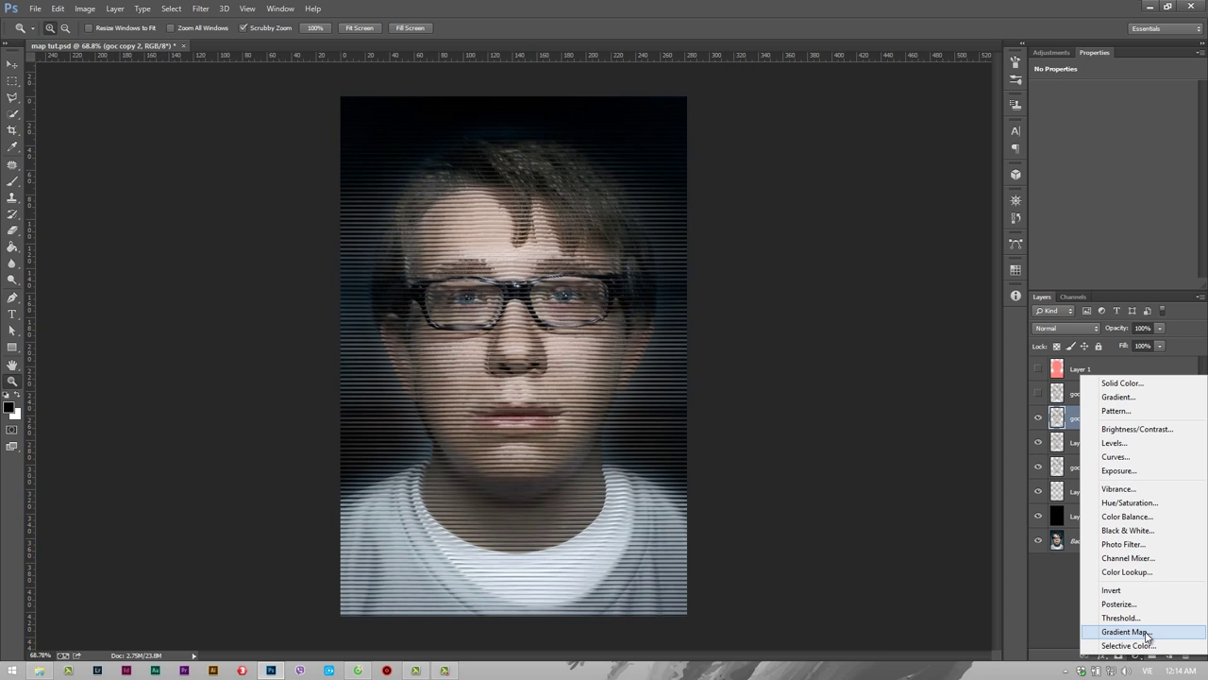
# Add a Gradient Map adjustment and set its shadow stop to blue
pyautogui.click(1126, 631)
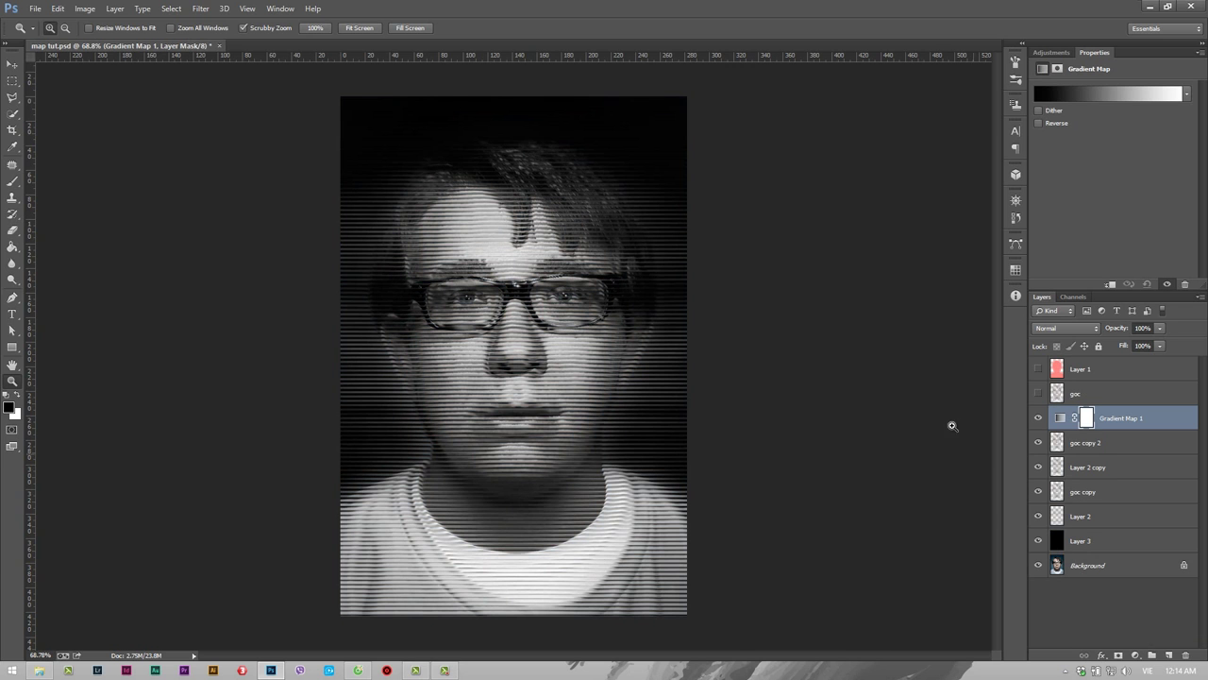
pyautogui.click(1098, 98)
pyautogui.click(763, 319)
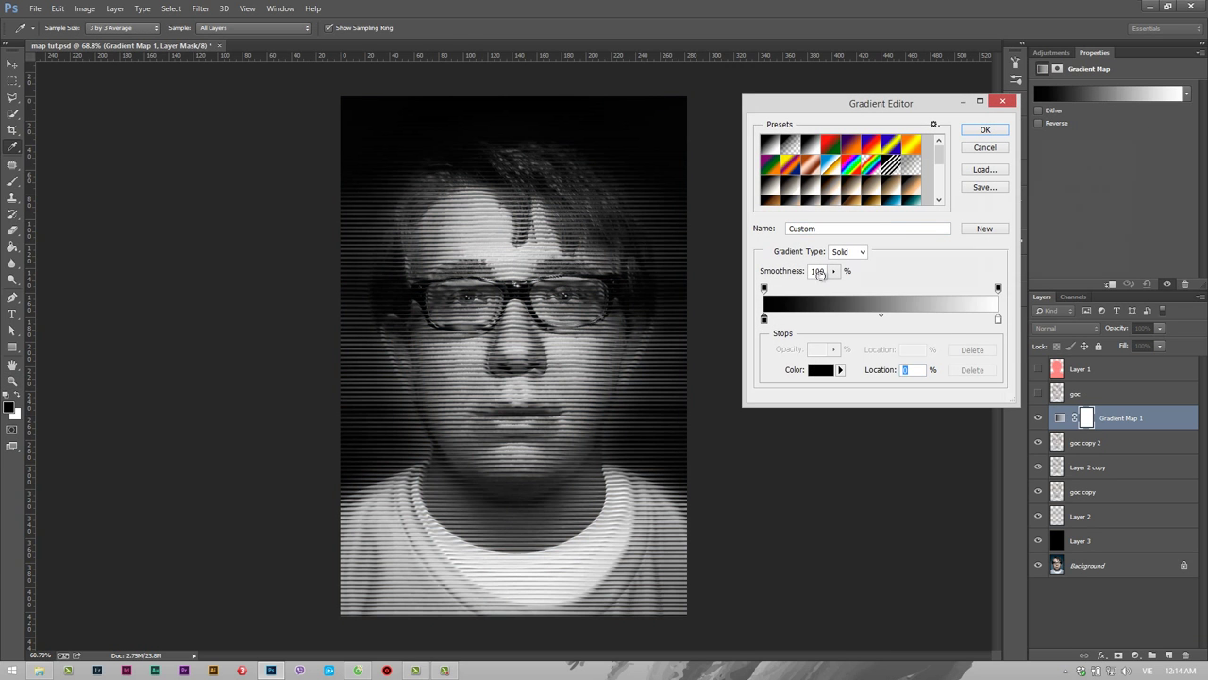
pyautogui.click(820, 369)
pyautogui.moveTo(950, 230); pyautogui.dragTo(976, 158)
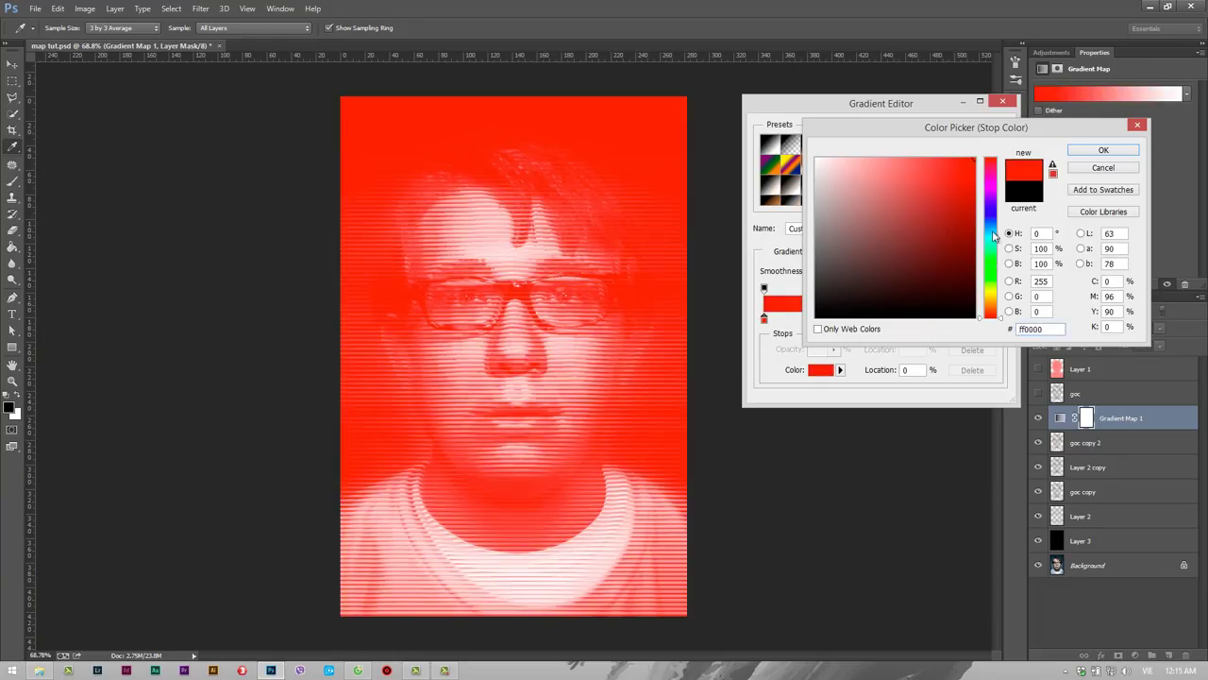
pyautogui.moveTo(994, 236); pyautogui.dragTo(991, 213)
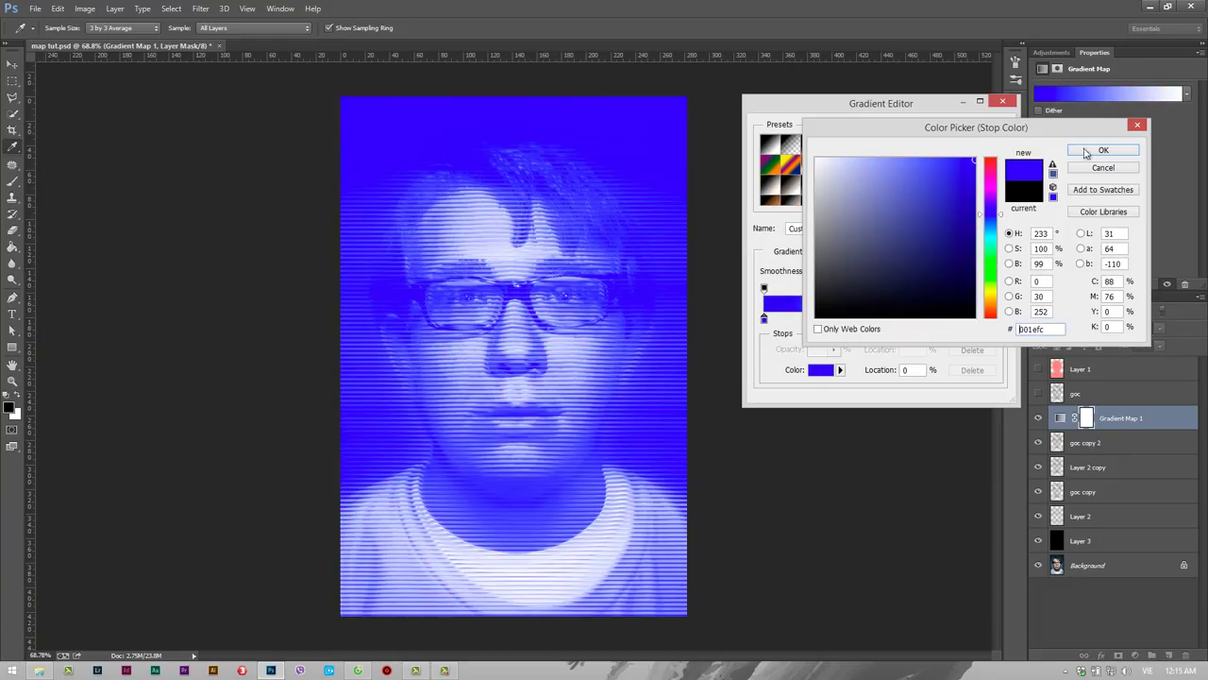
pyautogui.click(1095, 151)
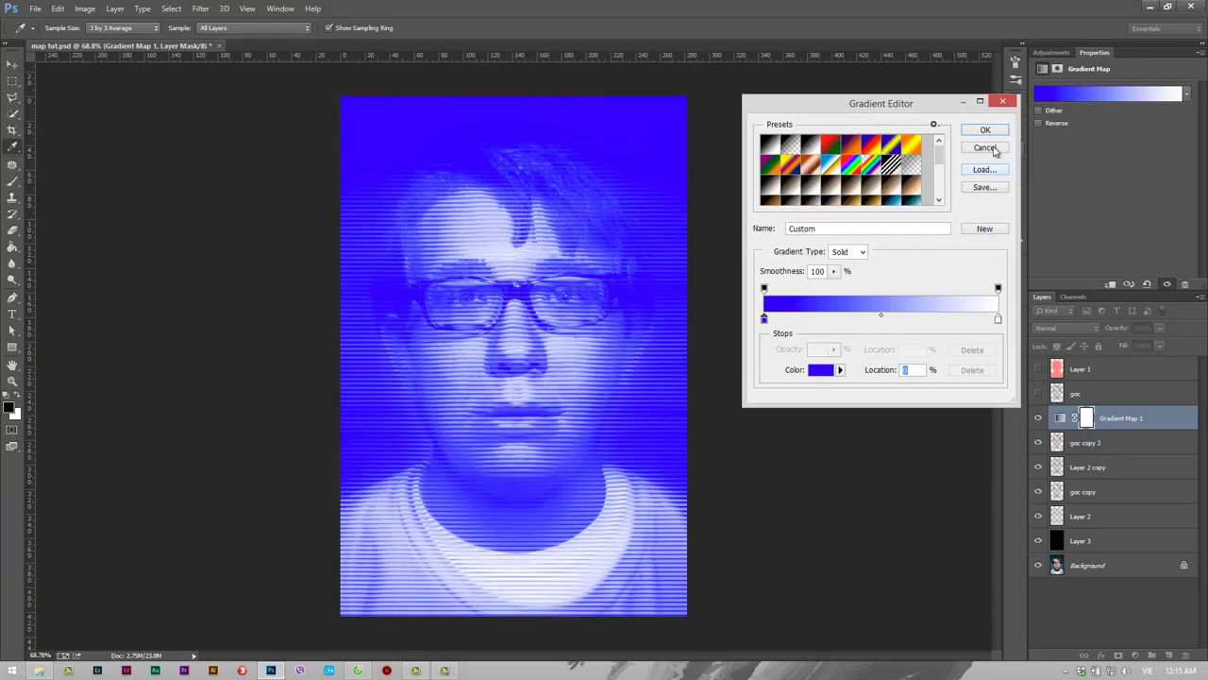
# Set the highlight stop to red and accept the blue-to-red gradient
pyautogui.click(999, 318)
pyautogui.click(820, 369)
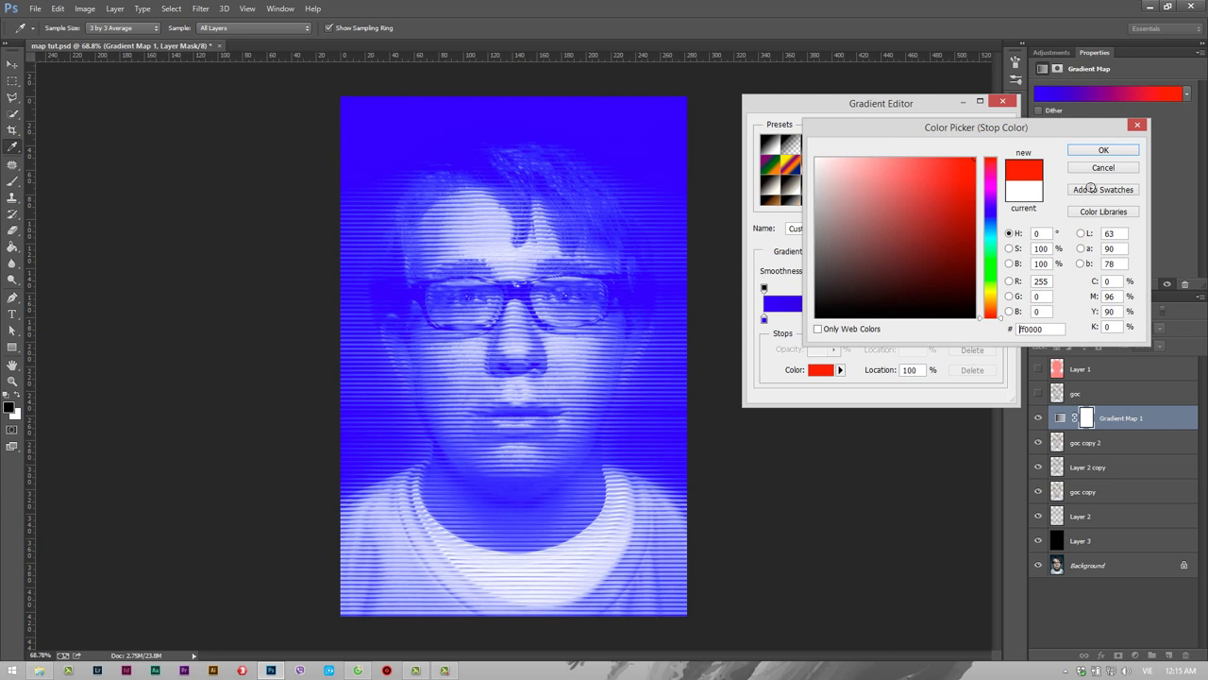
pyautogui.click(1100, 151)
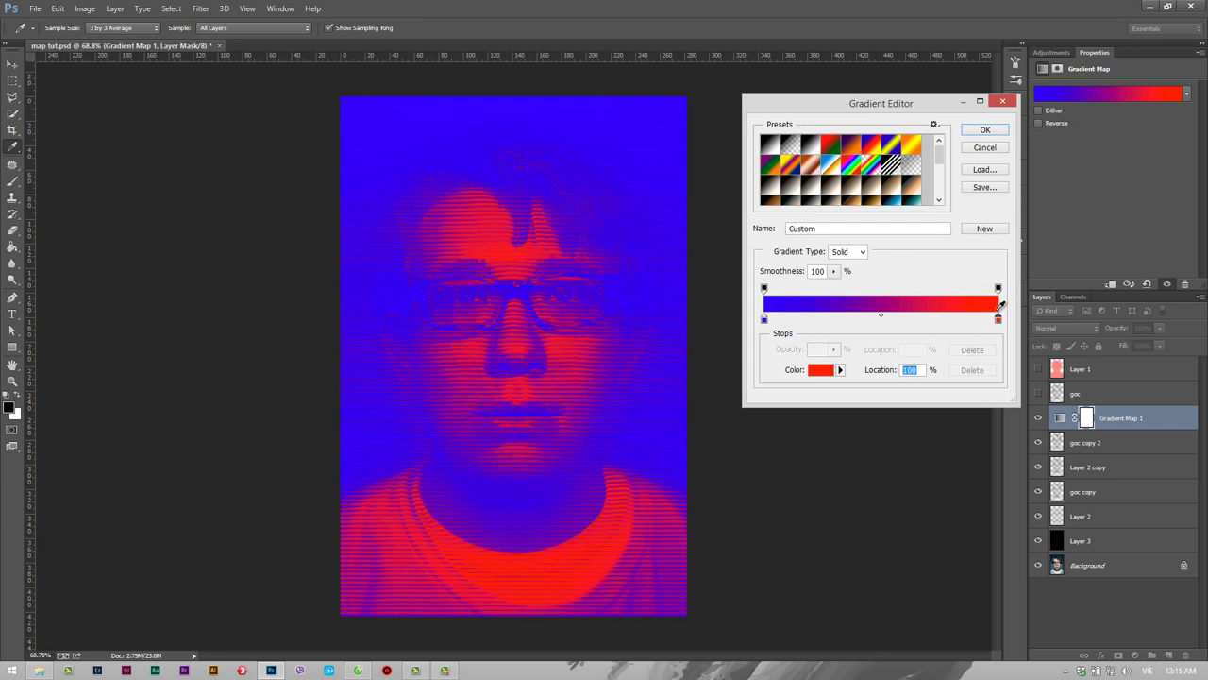
pyautogui.click(985, 131)
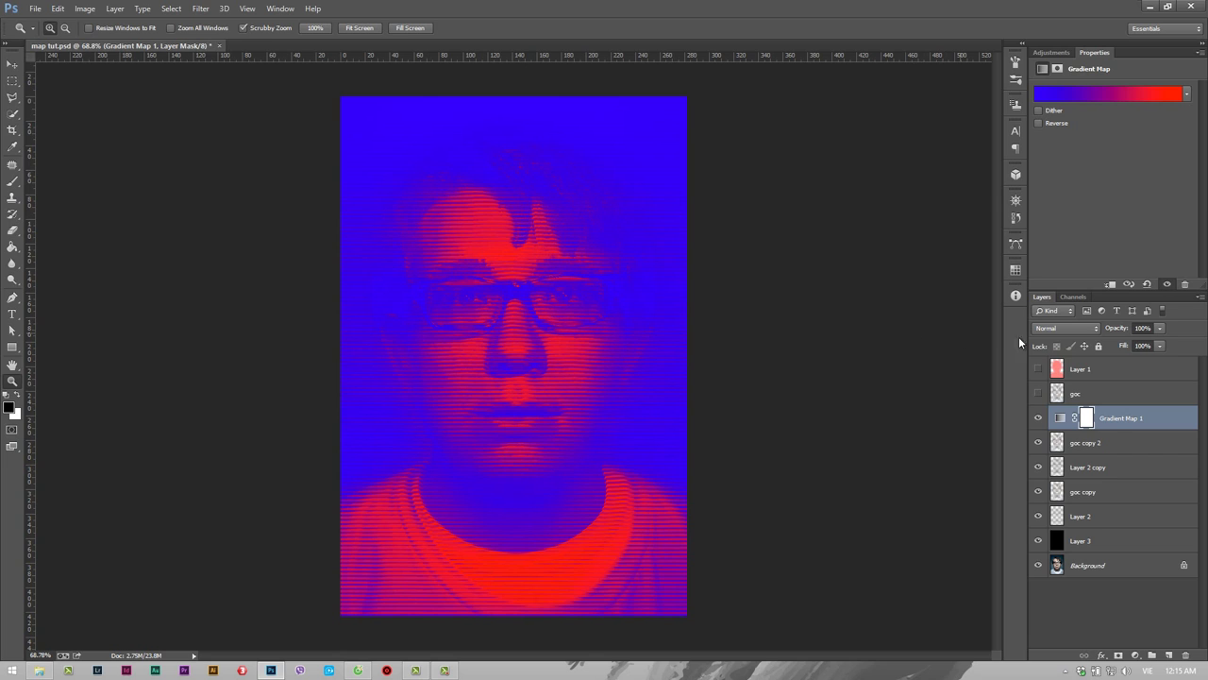
pyautogui.click(1066, 327)
pyautogui.click(1053, 333)
# Switch the Gradient Map's blend mode to Color
pyautogui.click(1070, 331)
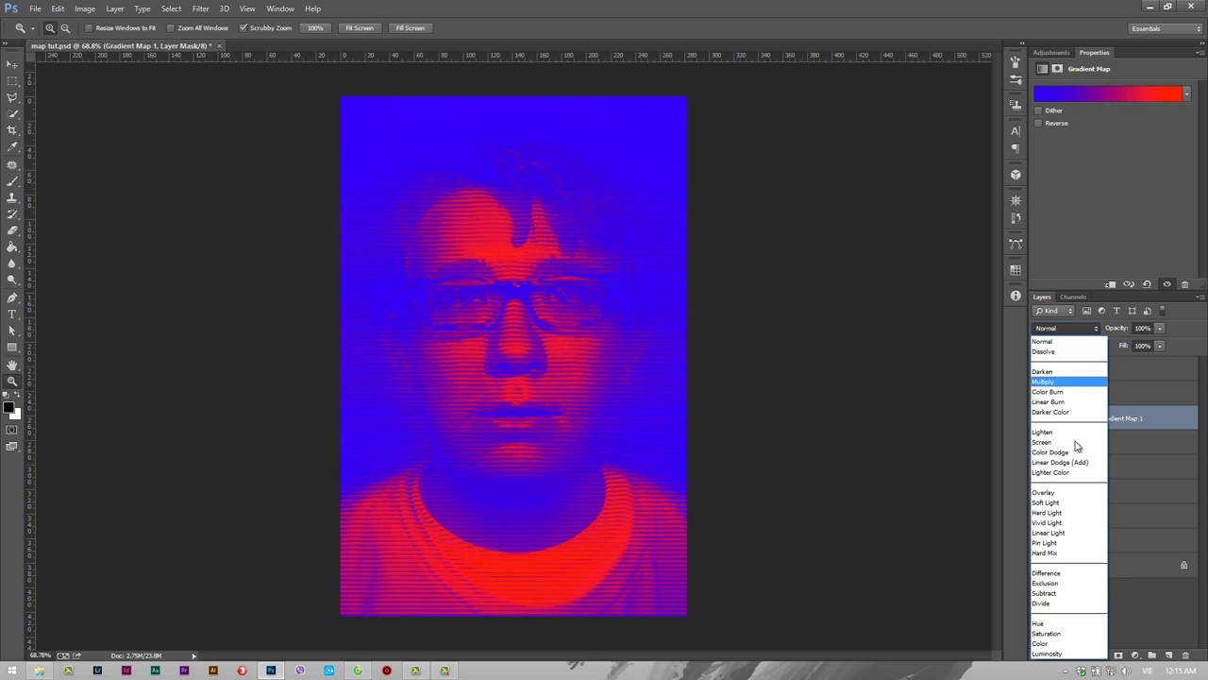
pyautogui.click(1040, 643)
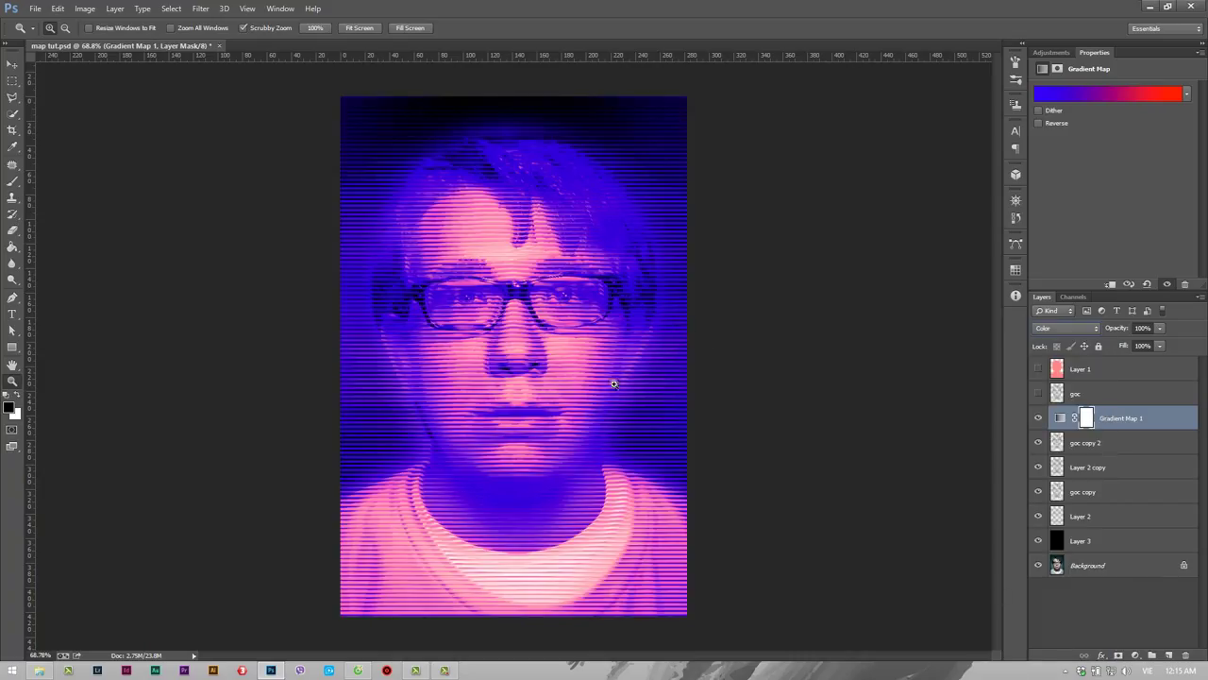
pyautogui.click(1061, 418)
# Shift the gradient's blue-red midpoint to 28% and close the Gradient Editor
pyautogui.click(1108, 92)
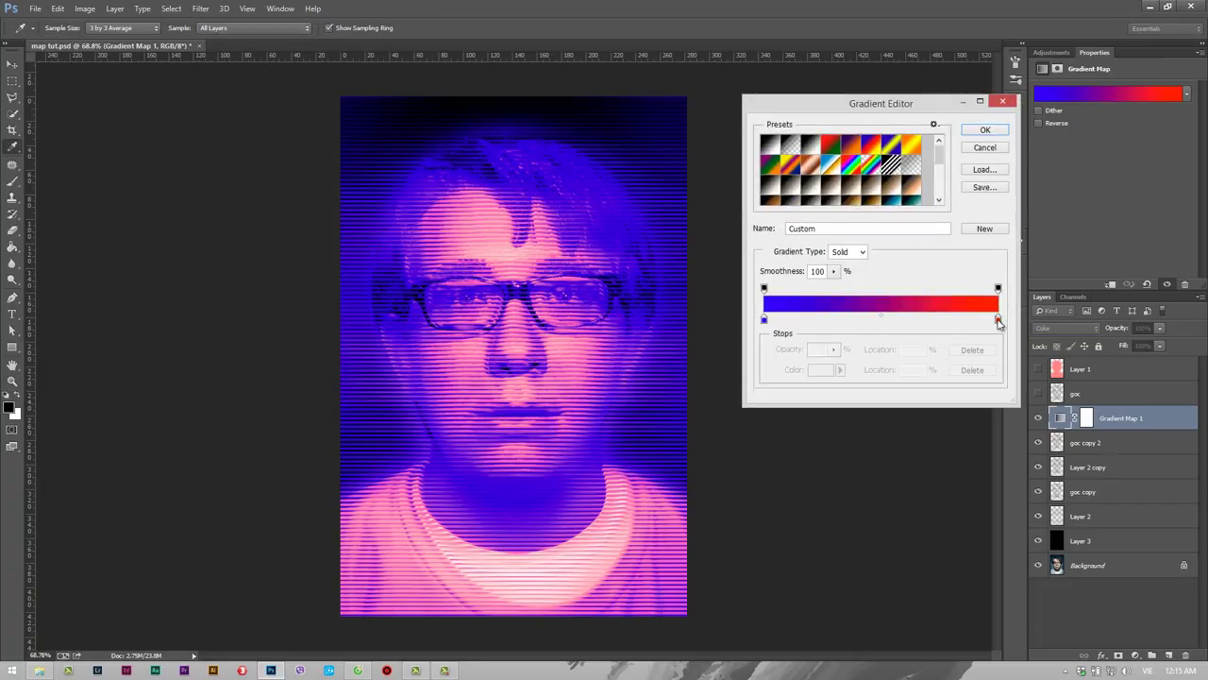
pyautogui.click(998, 320)
pyautogui.moveTo(880, 318); pyautogui.dragTo(821, 321)
pyautogui.click(821, 321)
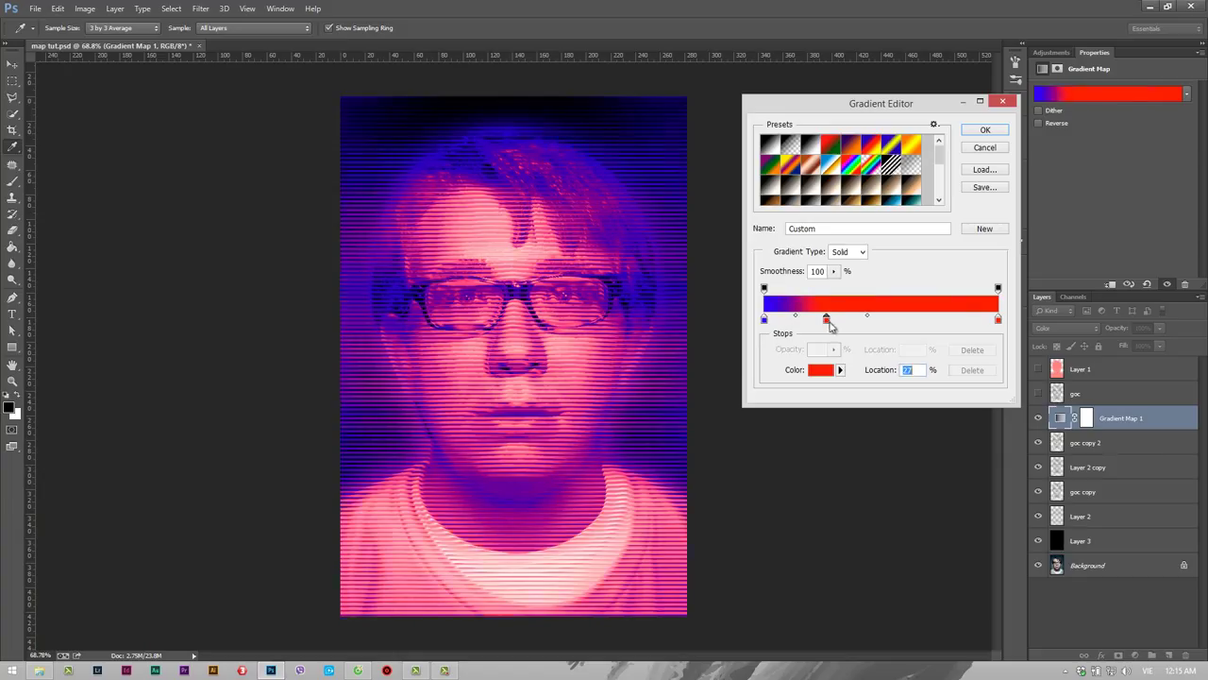
pyautogui.press('Delete')
pyautogui.click(998, 320)
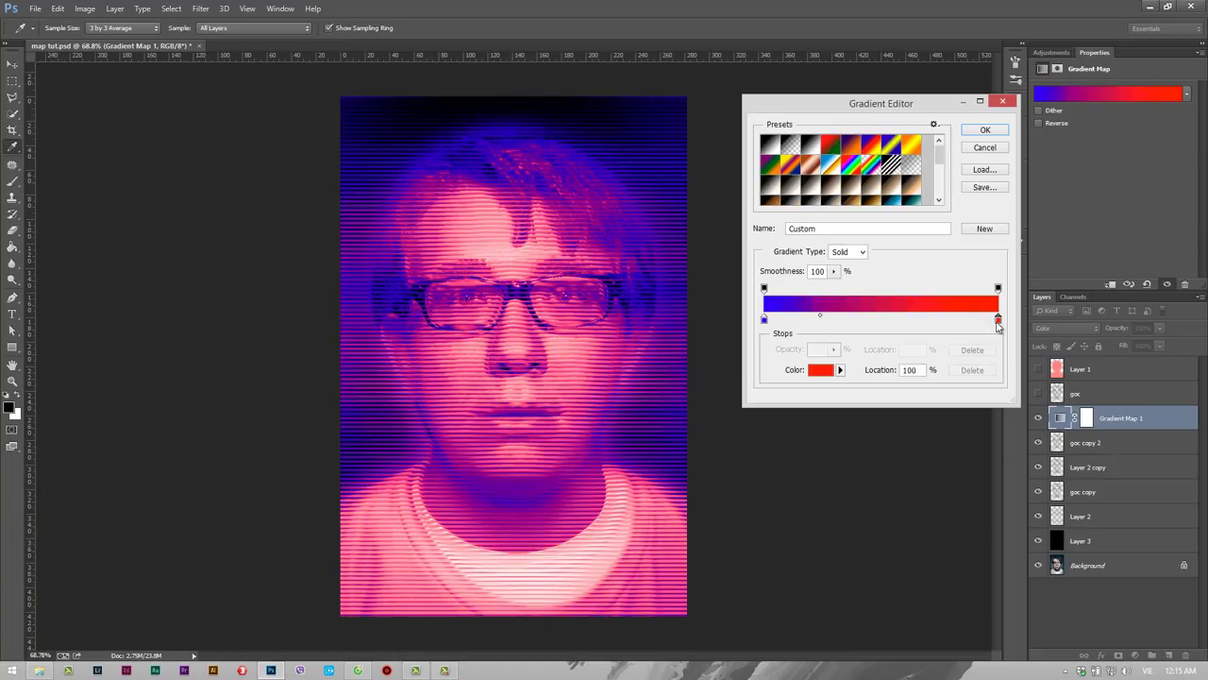
pyautogui.moveTo(821, 321); pyautogui.dragTo(834, 346)
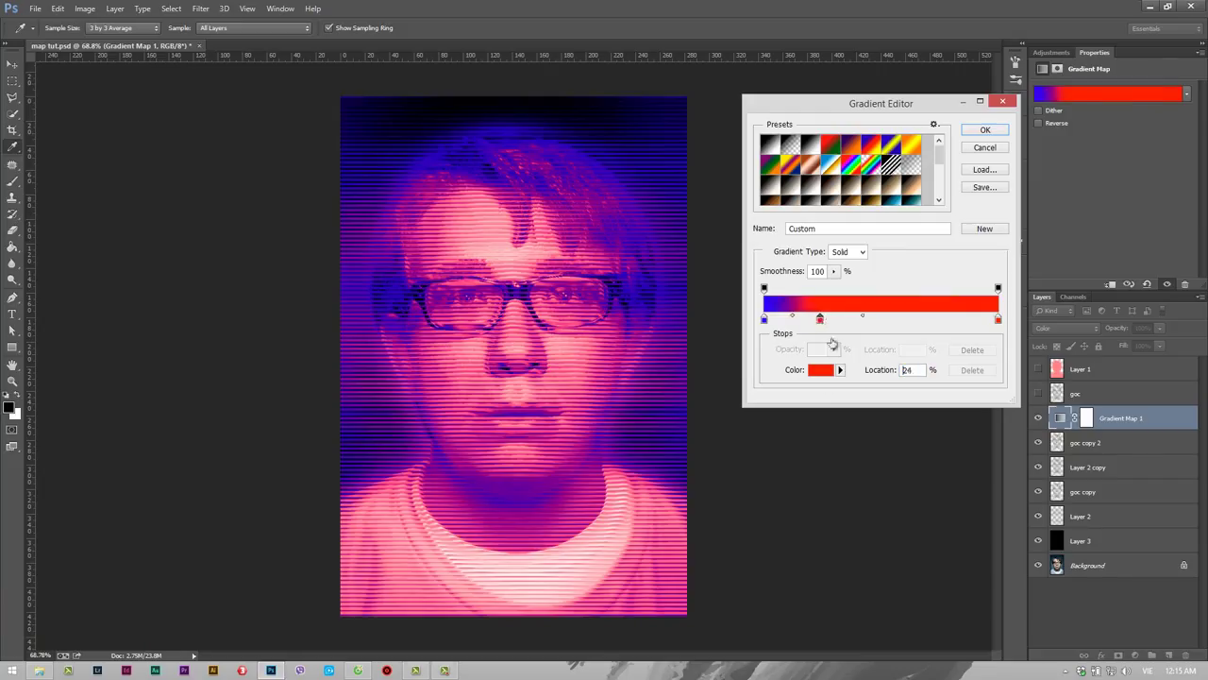
pyautogui.click(997, 320)
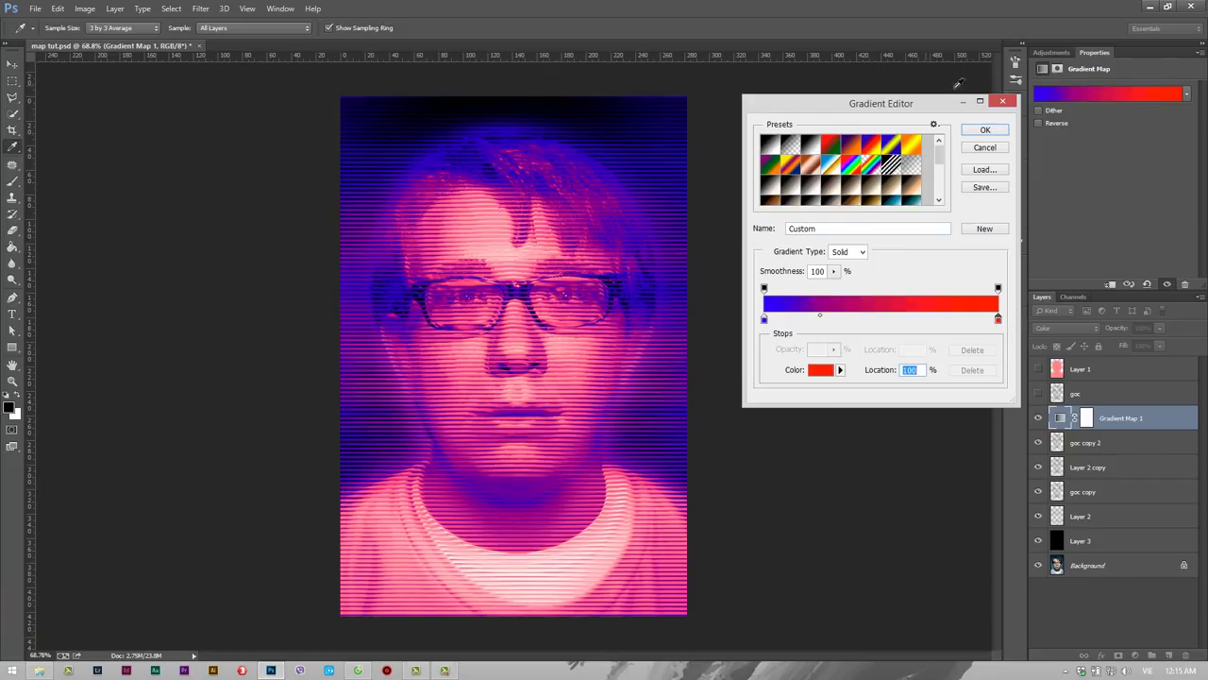
pyautogui.hotkey('ctrl', 'space')
pyautogui.press('Return')
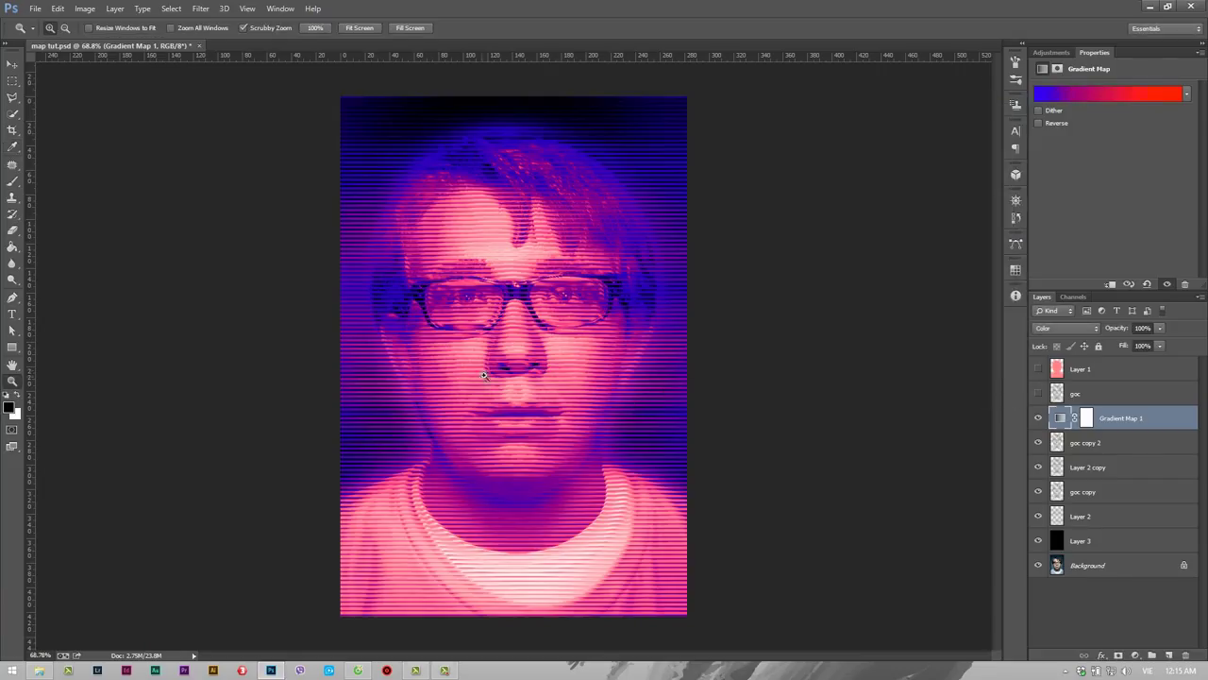
pyautogui.moveTo(492, 366); pyautogui.dragTo(584, 436)
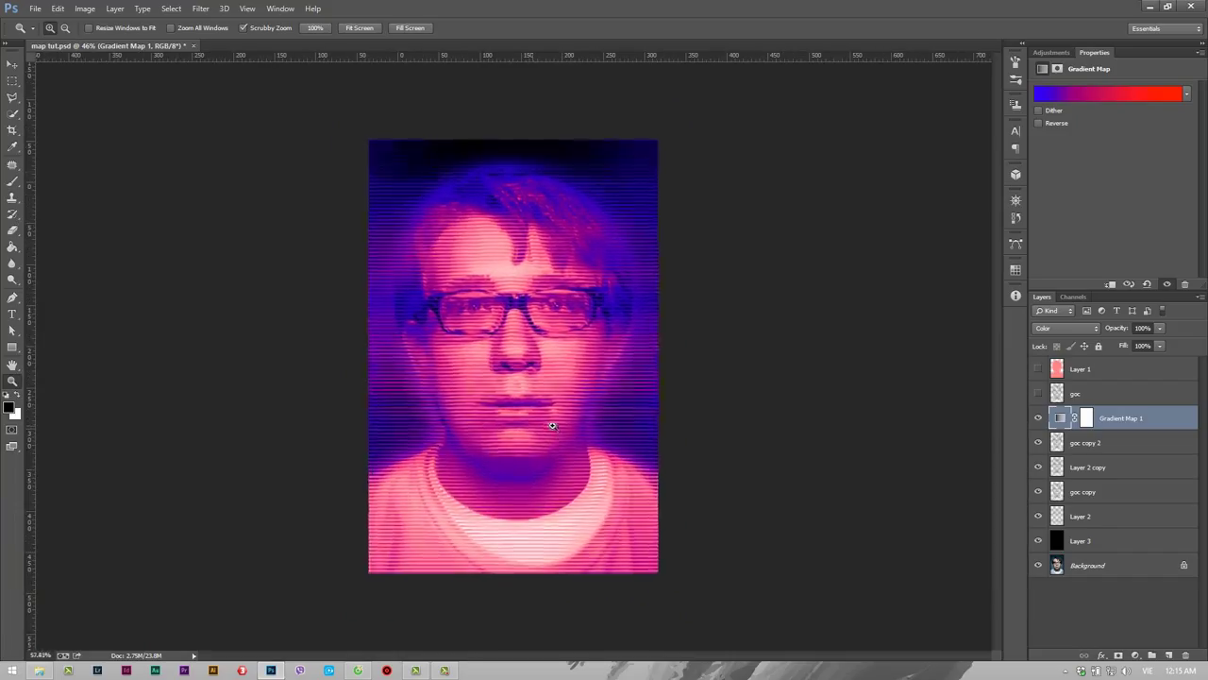
# Above Gradient Map 1, add Brightness/Contrast 1 with contrast raised to 46
pyautogui.click(580, 427)
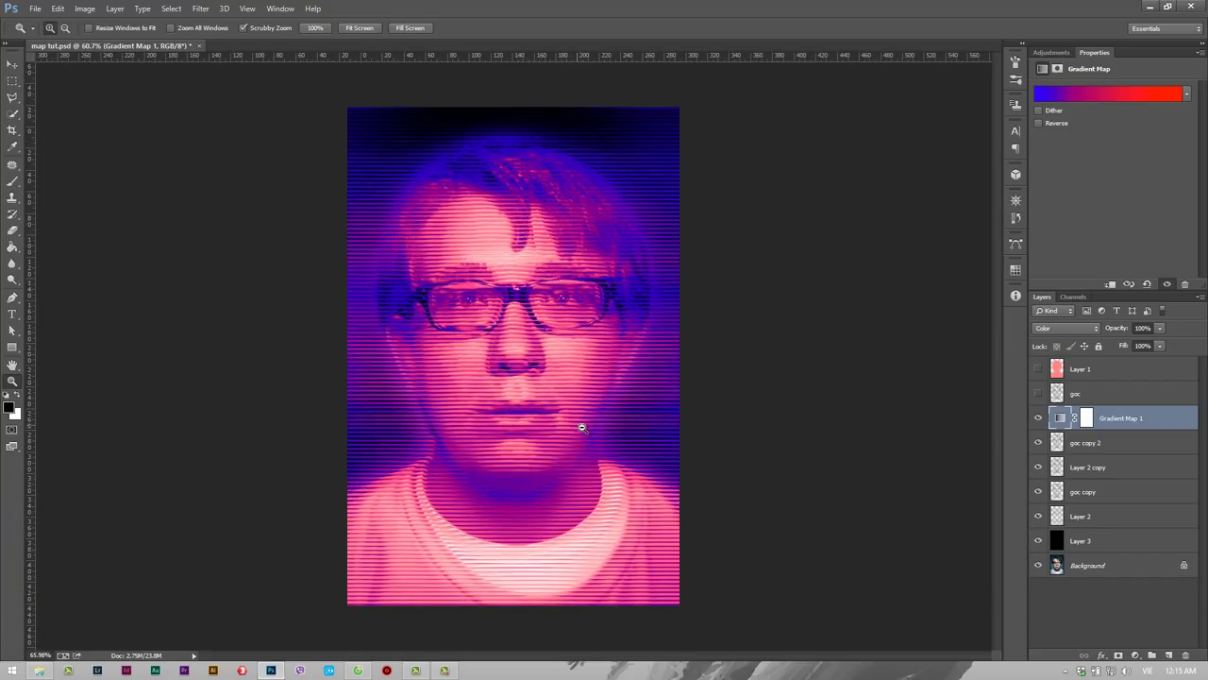
pyautogui.click(1124, 396)
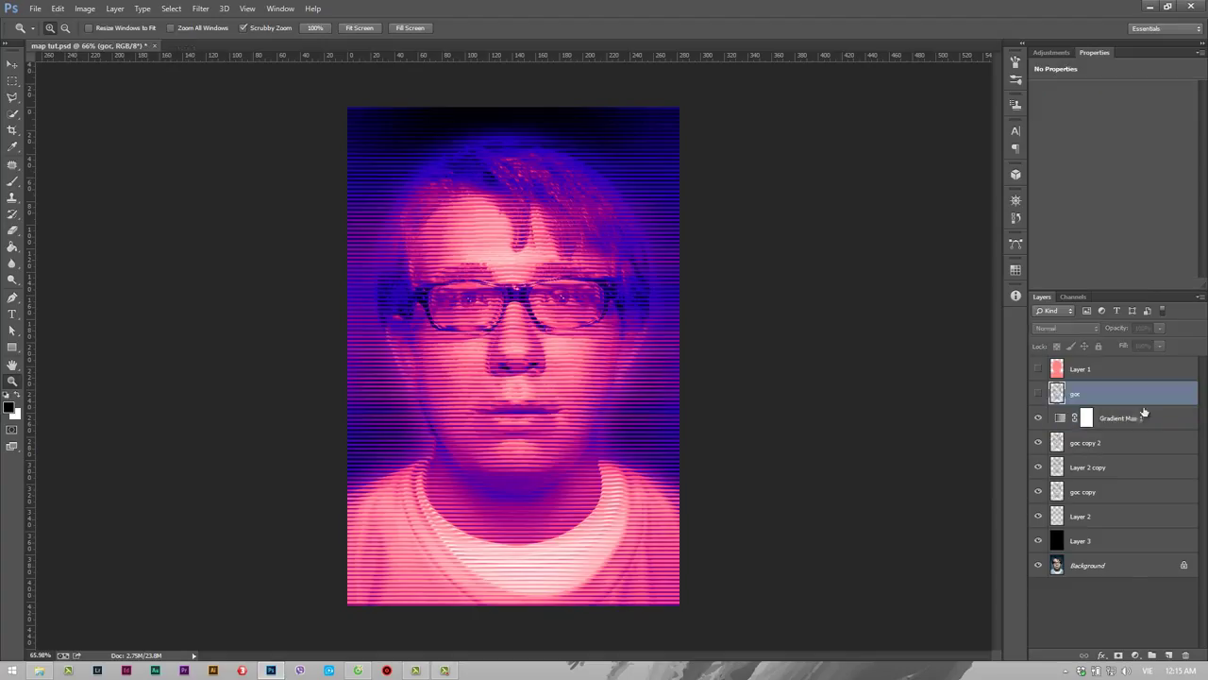
pyautogui.click(1146, 417)
pyautogui.click(1136, 654)
pyautogui.click(1131, 431)
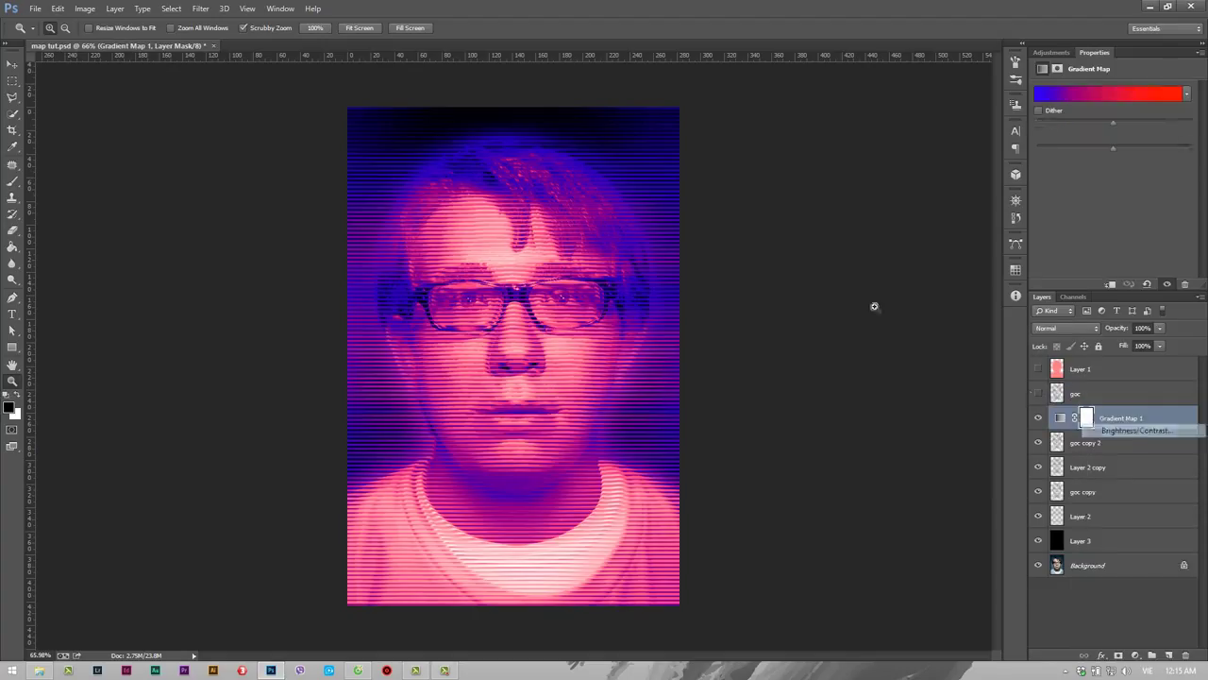
pyautogui.moveTo(1114, 150); pyautogui.dragTo(1150, 150)
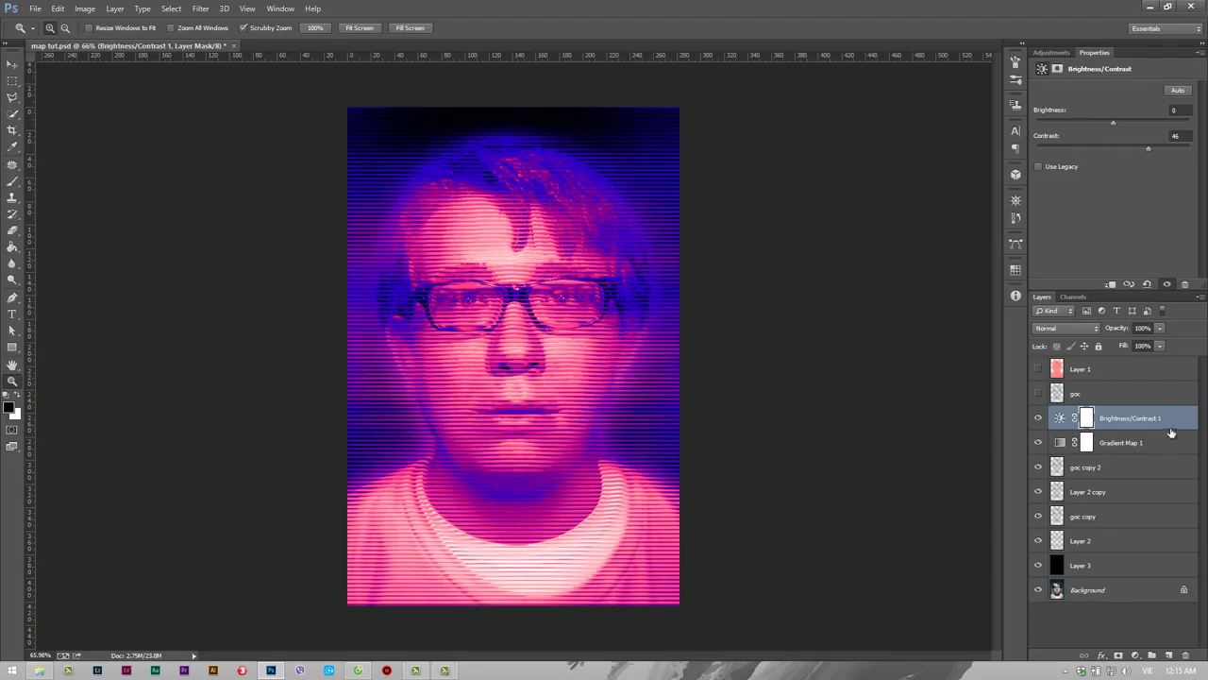
pyautogui.click(1132, 472)
# After toggling goc copy 2 and Layer 2 copy to compare, add a mask to Layer 2 copy
pyautogui.click(1039, 467)
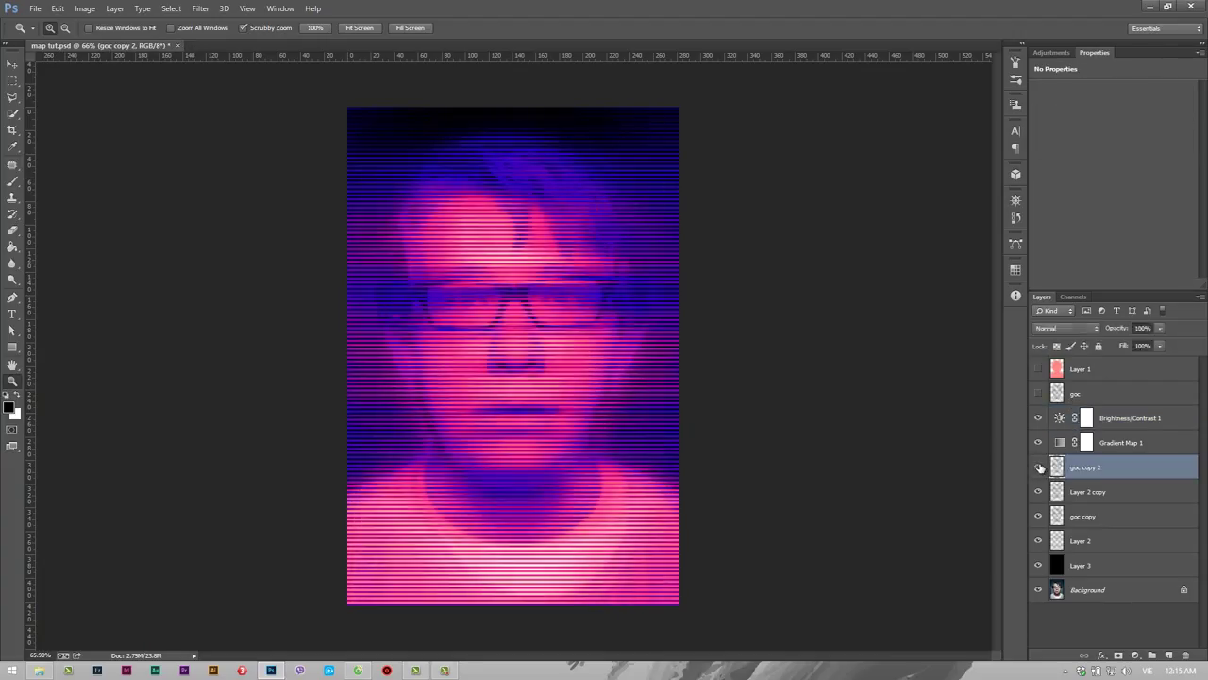
pyautogui.click(1038, 468)
pyautogui.click(1039, 492)
pyautogui.click(1038, 492)
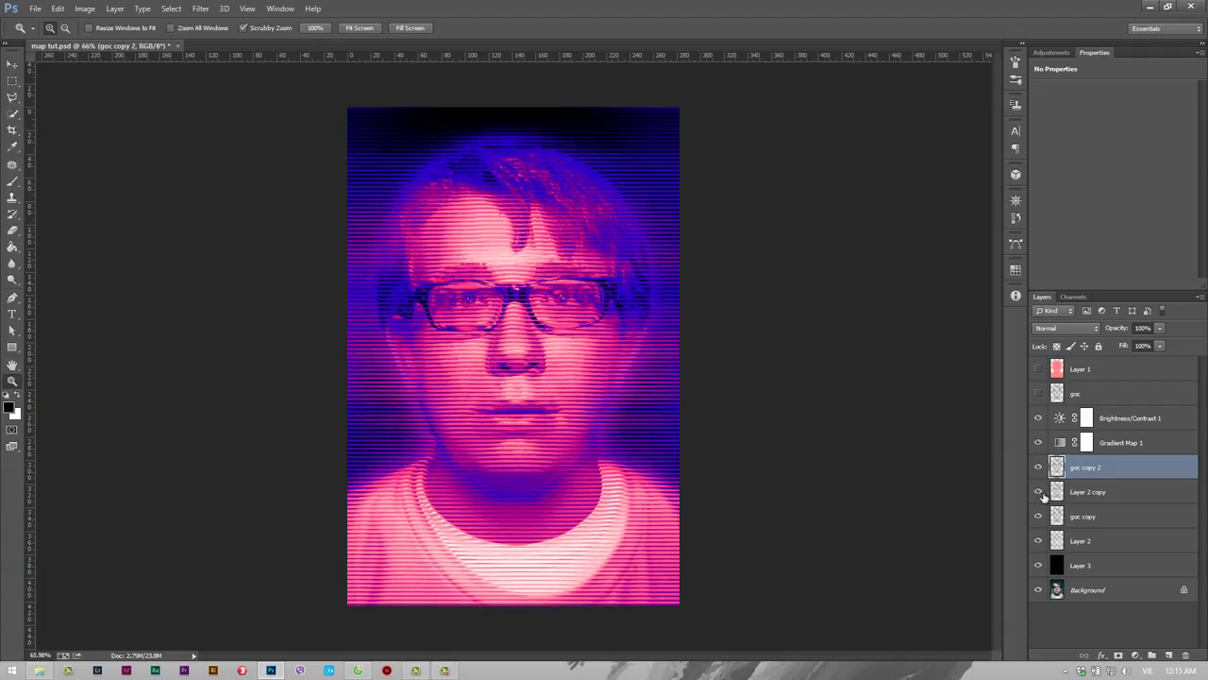
pyautogui.click(1100, 492)
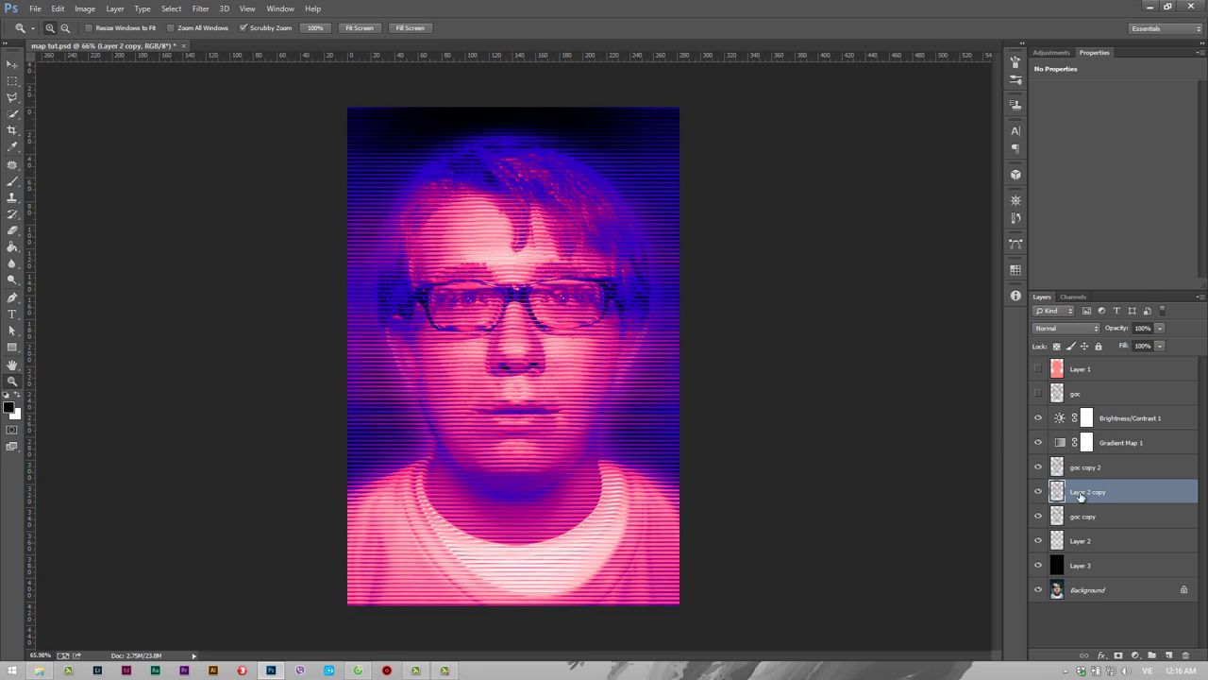
pyautogui.click(1117, 656)
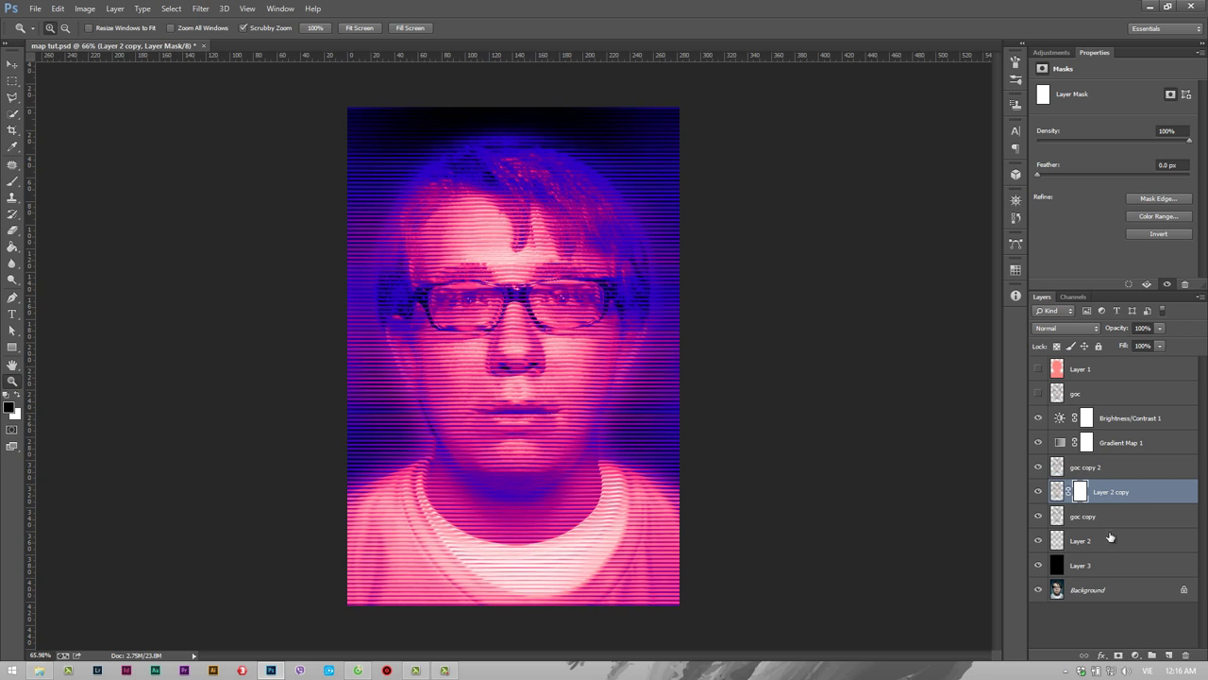
# With a smaller 73%-opacity brush, paint out the right side of Layer 2 copy's mask
pyautogui.click(12, 185)
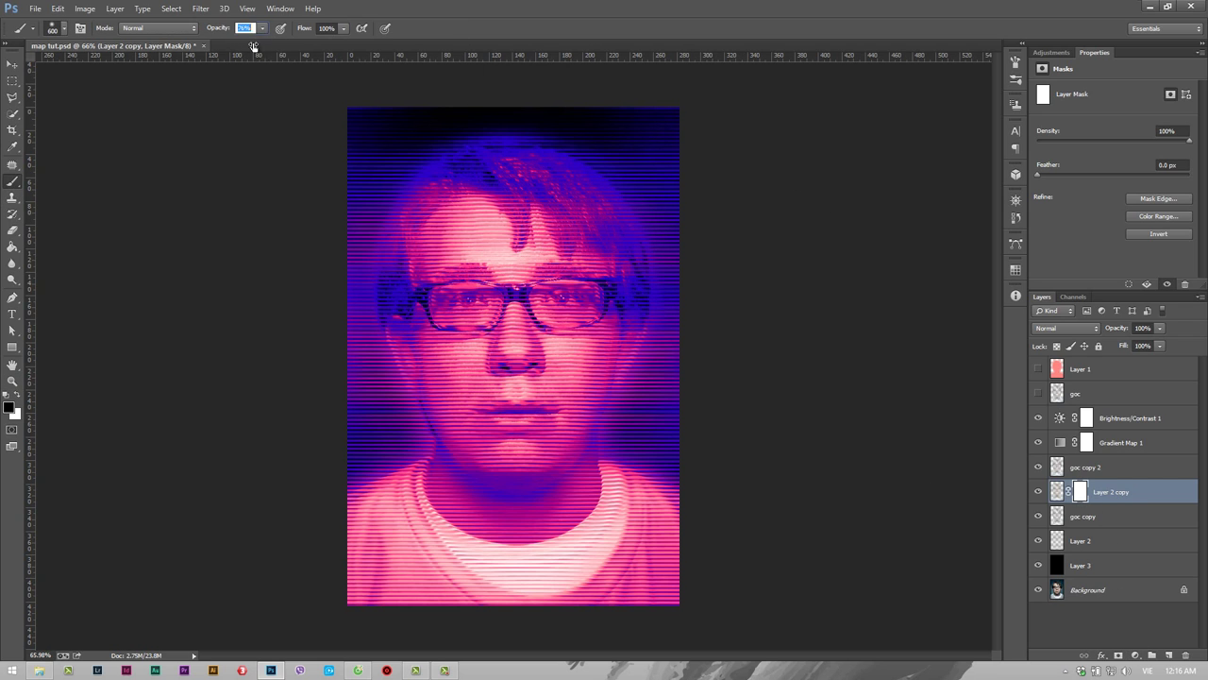
pyautogui.press('Down')
pyautogui.press('Down')
pyautogui.press('Down')
pyautogui.press('[')
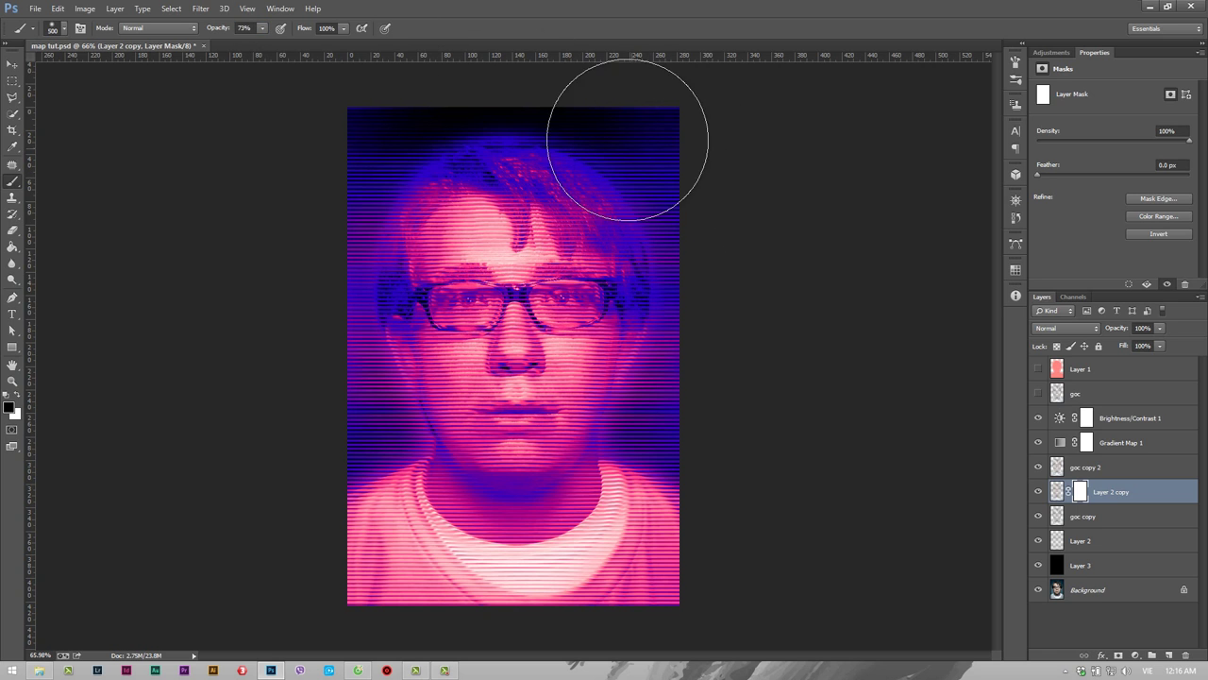
pyautogui.moveTo(627, 139)
pyautogui.mouseDown()
pyautogui.moveTo(660, 140)
pyautogui.moveTo(670, 432)
pyautogui.moveTo(577, 596)
pyautogui.moveTo(332, 558)
pyautogui.moveTo(332, 305)
pyautogui.moveTo(466, 100)
pyautogui.moveTo(416, 134)
pyautogui.mouseUp()
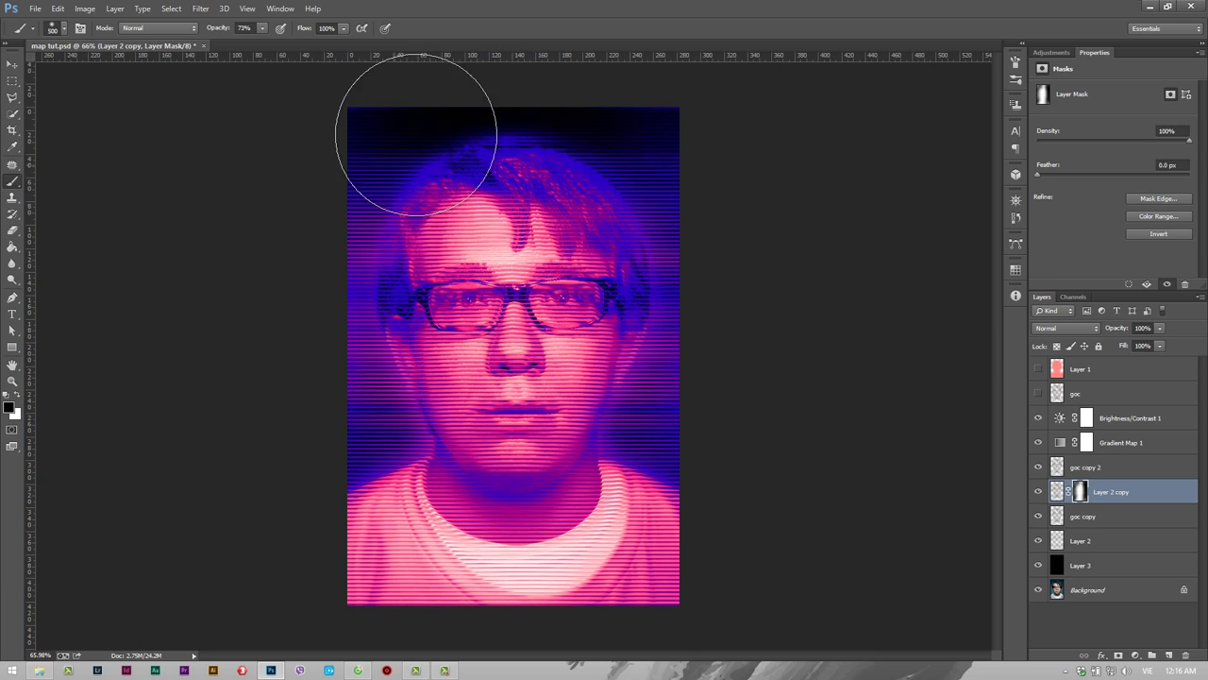
# Add masks to goc copy and goc copy 2 and paint out their right edges
pyautogui.click(1084, 515)
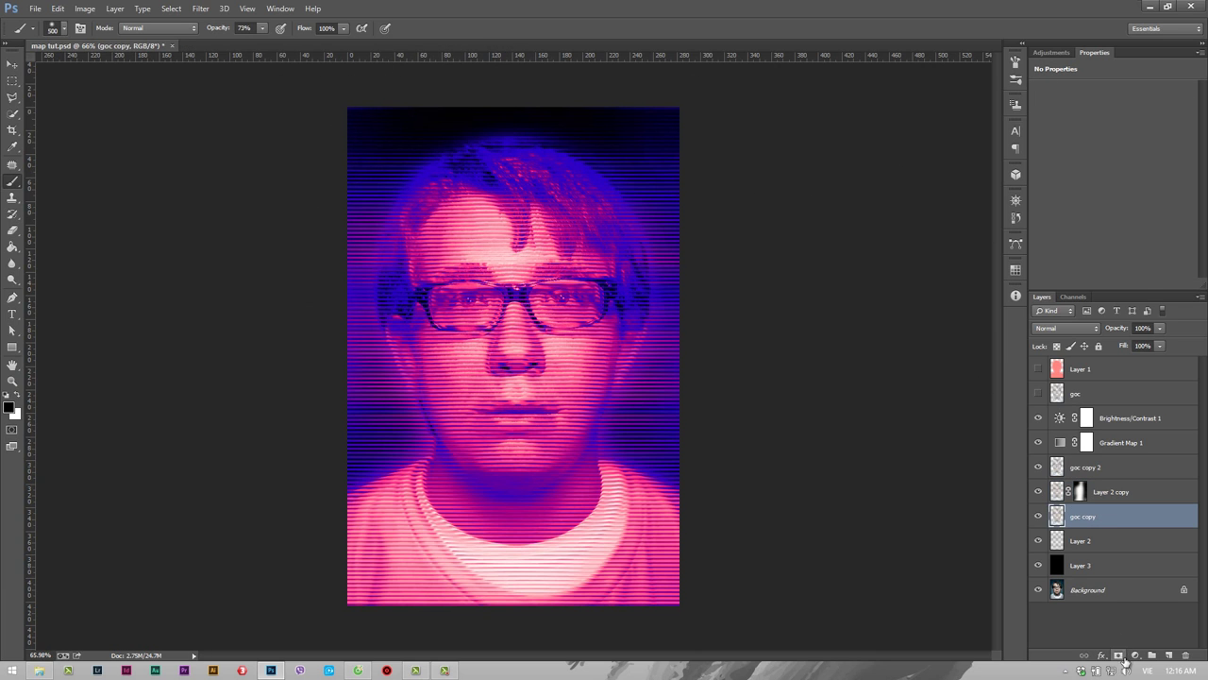
pyautogui.click(1120, 655)
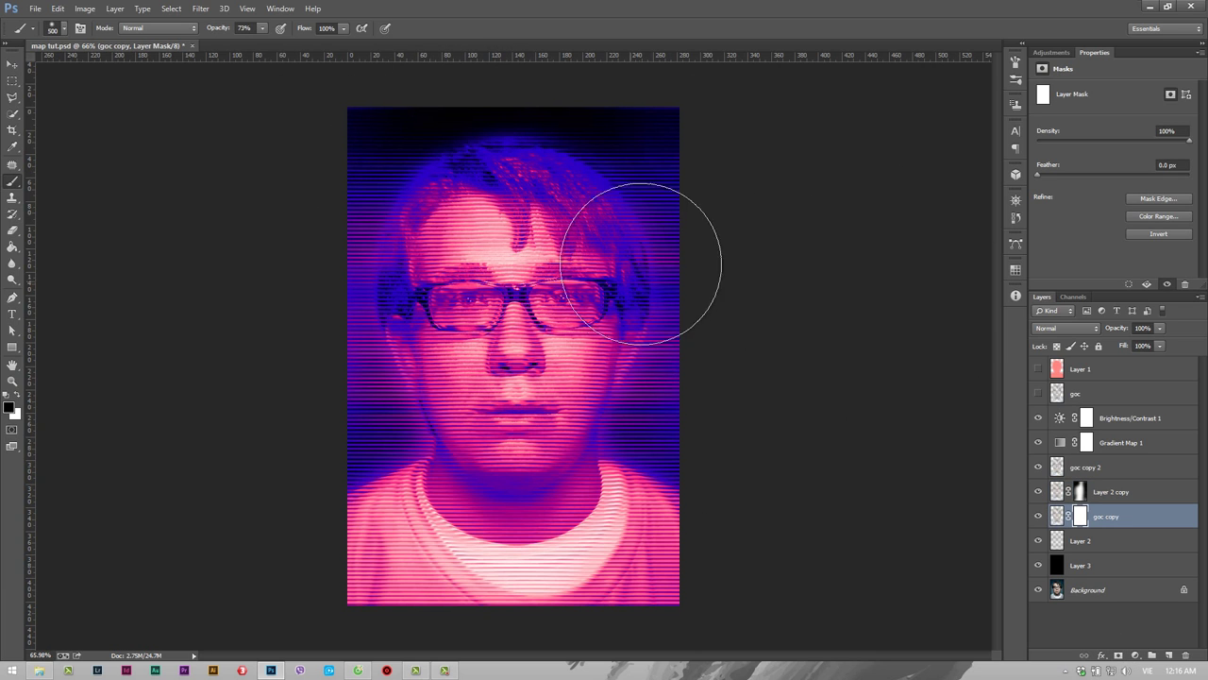
pyautogui.moveTo(689, 279); pyautogui.dragTo(625, 553)
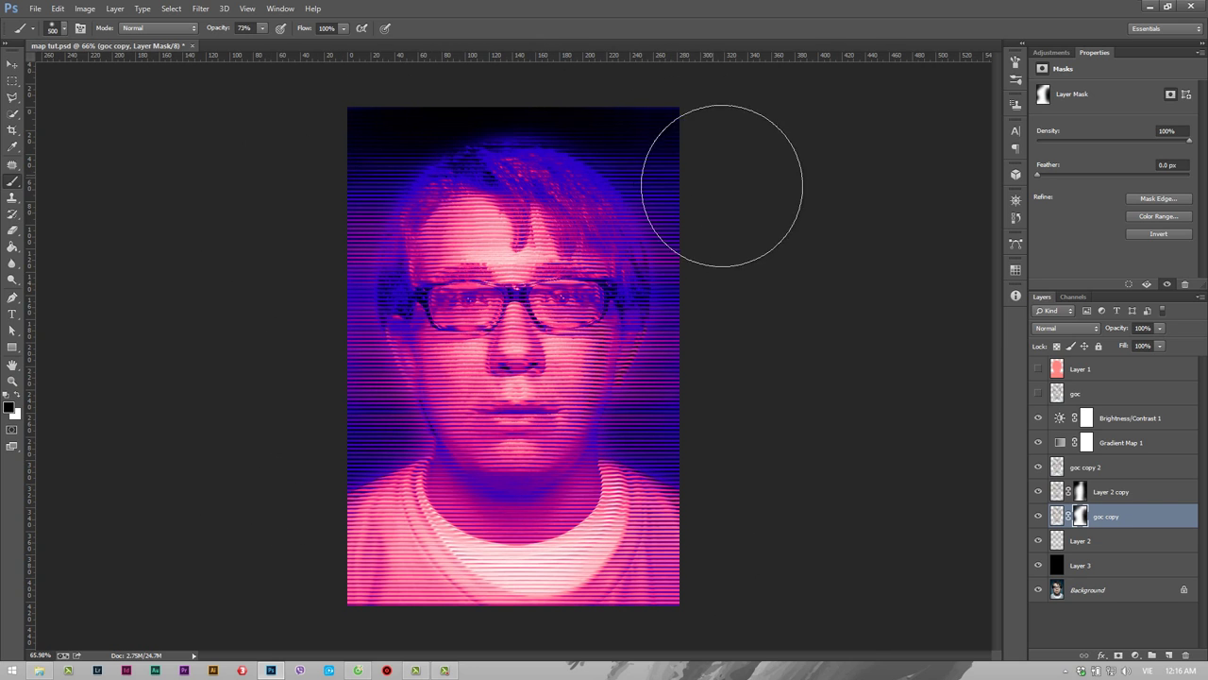
pyautogui.click(1085, 469)
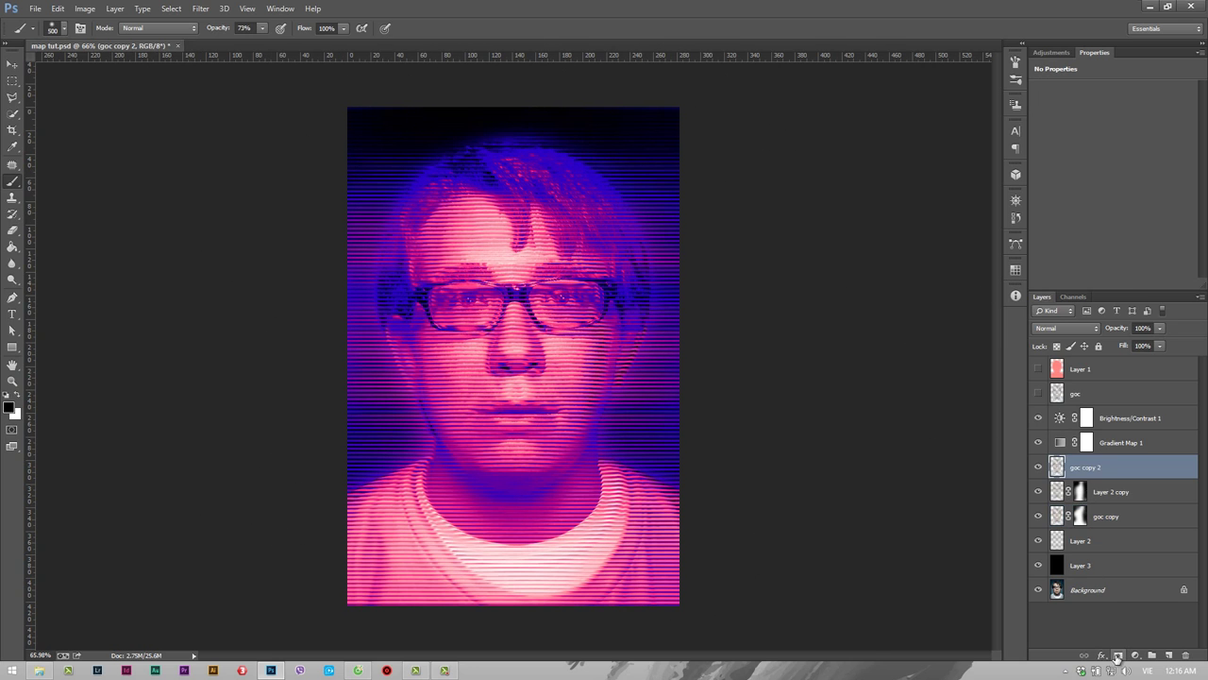
pyautogui.click(1117, 658)
pyautogui.press('[')
pyautogui.press('[')
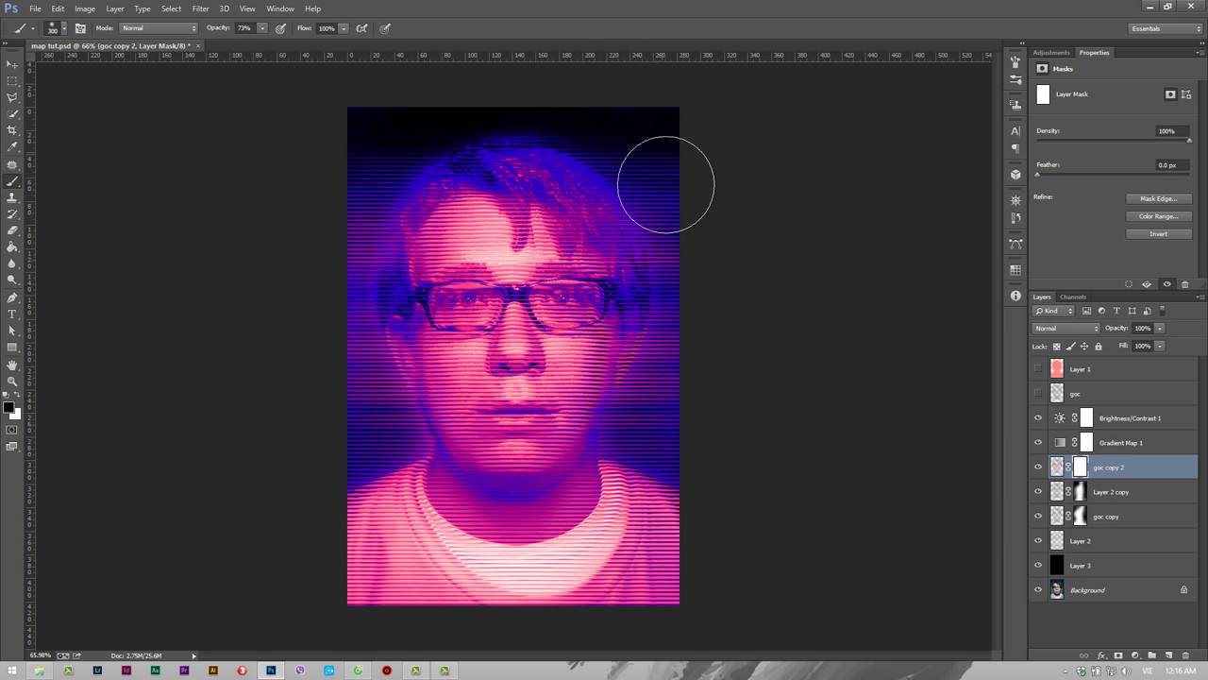
pyautogui.moveTo(673, 317)
pyautogui.mouseDown()
pyautogui.moveTo(666, 400)
pyautogui.moveTo(682, 406)
pyautogui.mouseUp()
pyautogui.click(1058, 467)
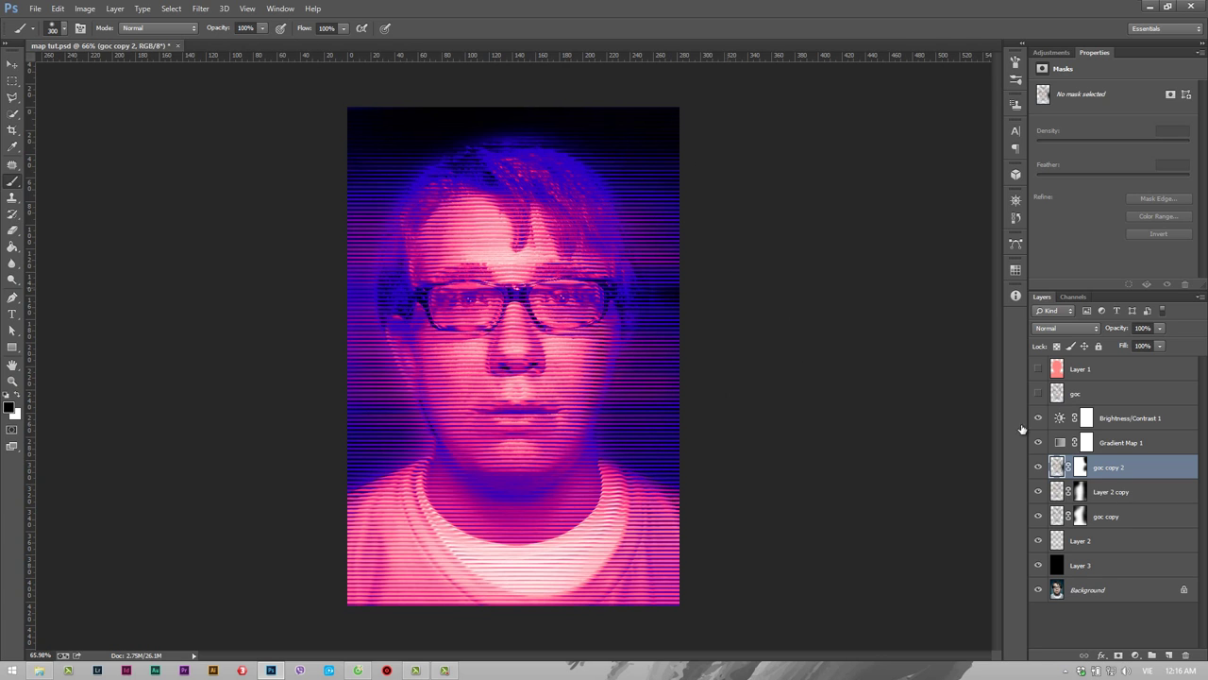
# Touch up the goc copy 2 mask right of the face with swapped colours
pyautogui.click(1057, 493)
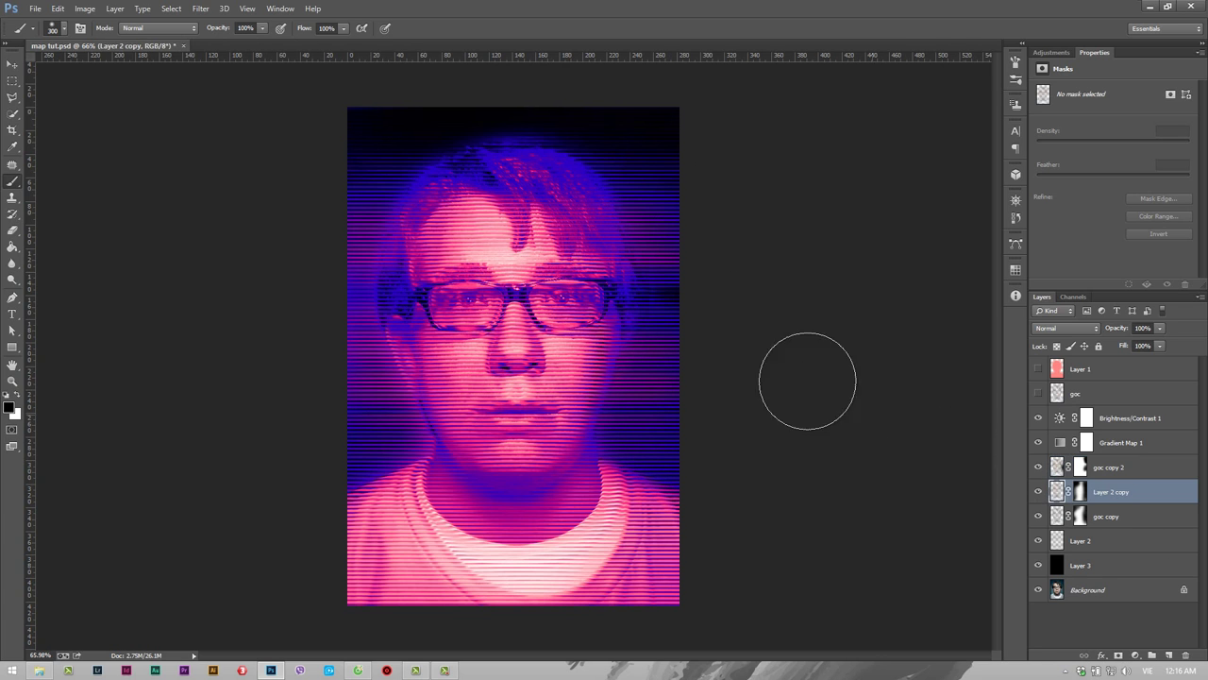
pyautogui.click(1056, 517)
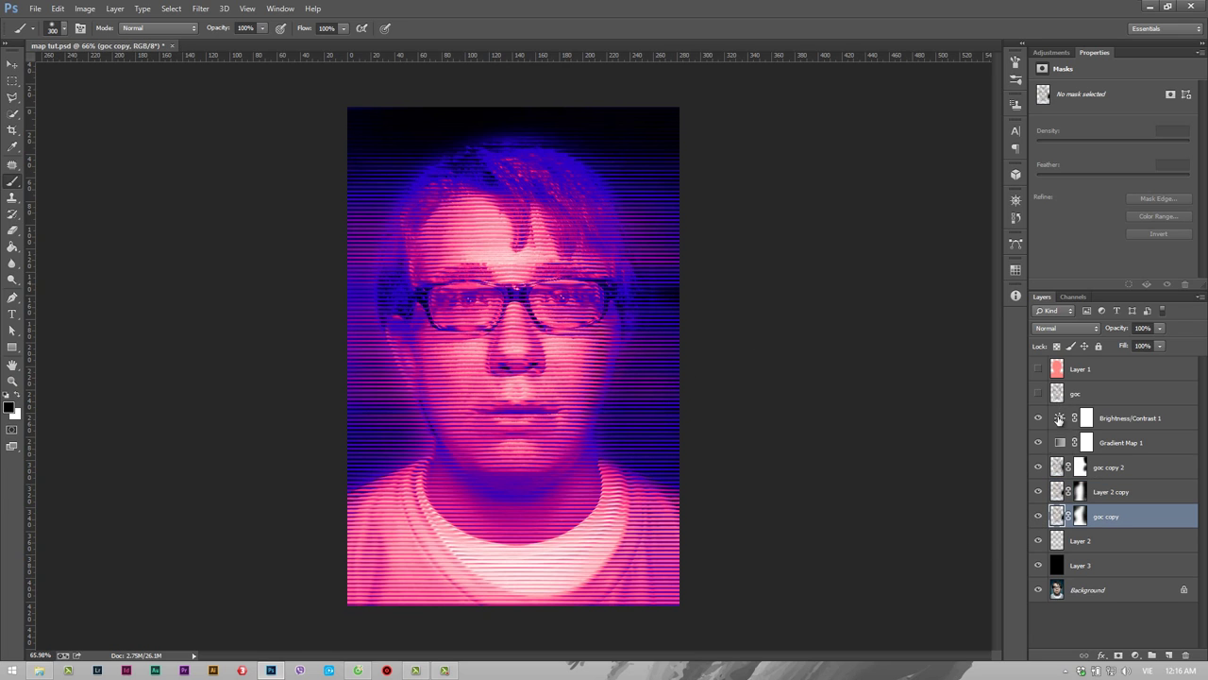
pyautogui.click(1056, 469)
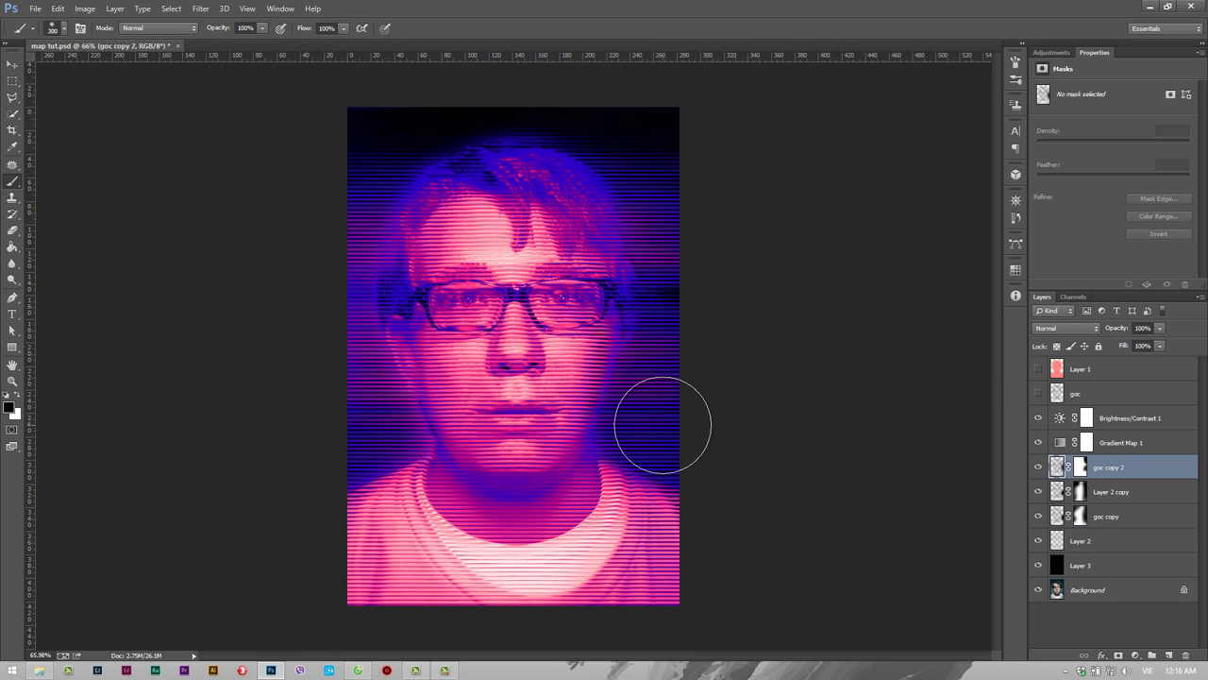
pyautogui.moveTo(368, 428); pyautogui.dragTo(359, 409)
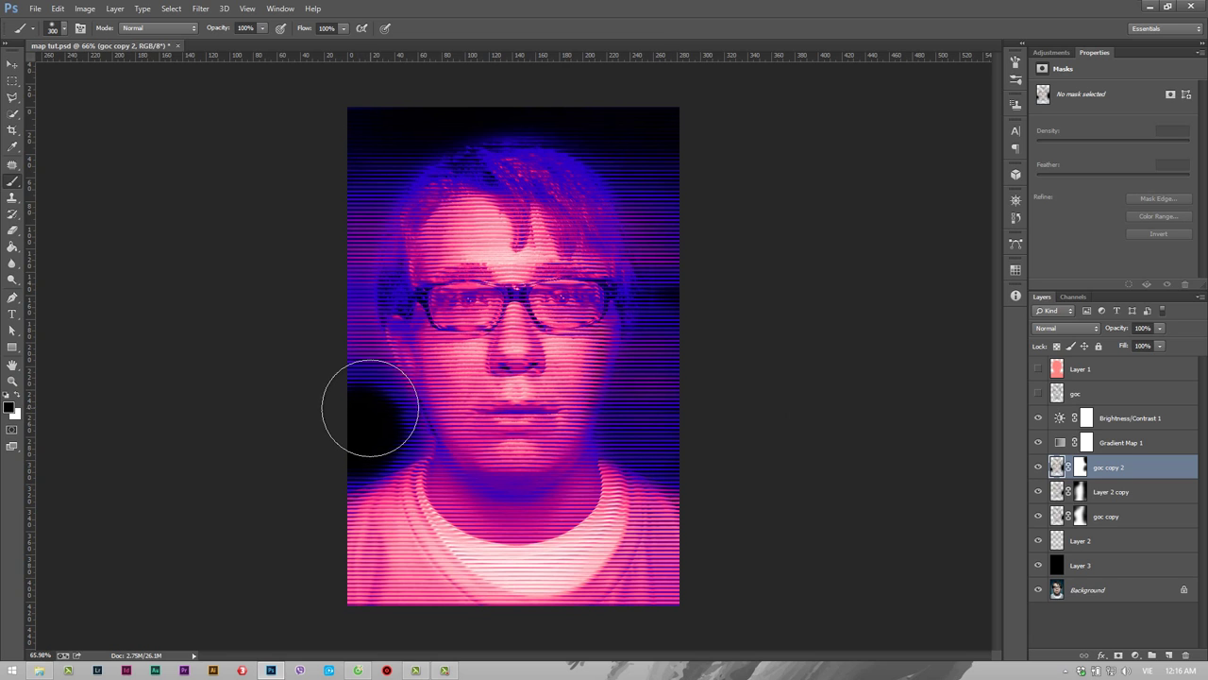
pyautogui.hotkey('ctrl', 'z')
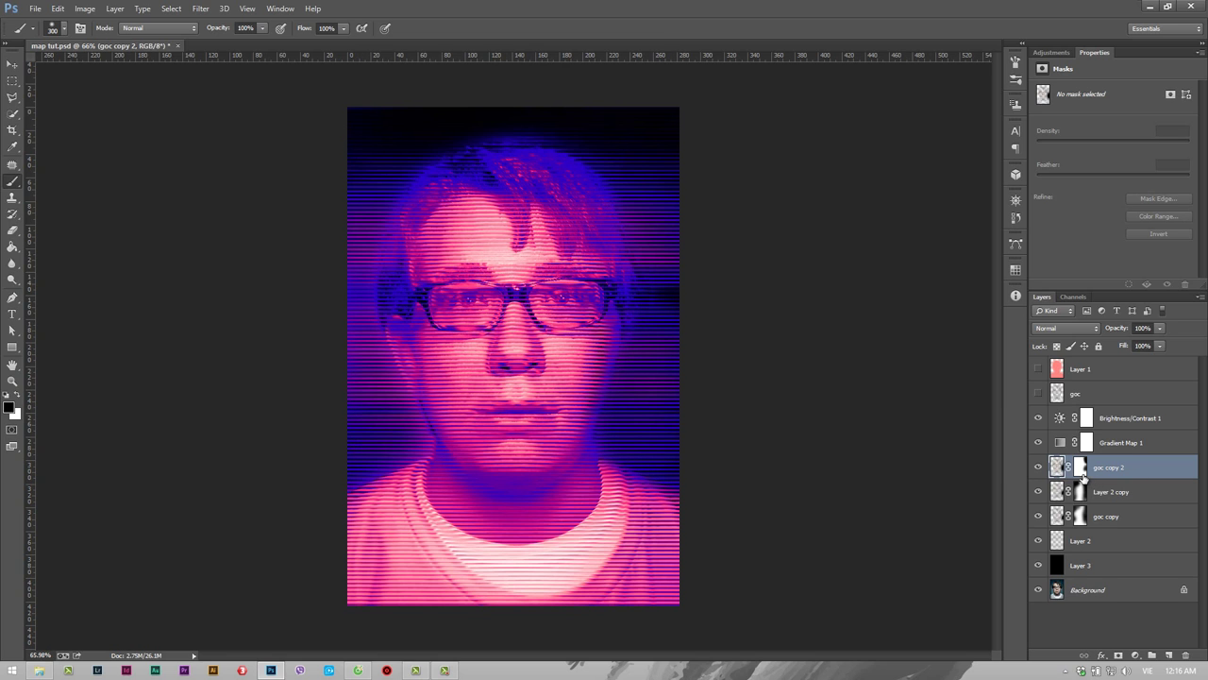
pyautogui.click(1082, 472)
pyautogui.press('x')
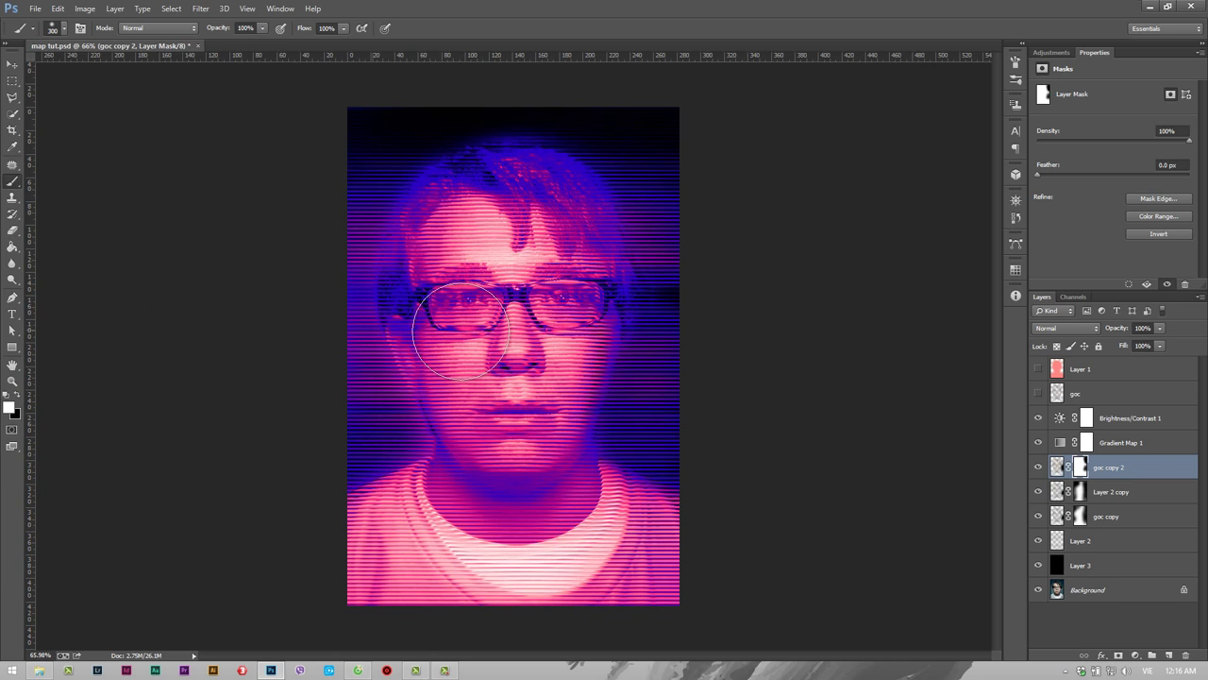
pyautogui.moveTo(646, 291); pyautogui.dragTo(645, 444)
pyautogui.click(1168, 515)
pyautogui.hotkey('alt', ']')
pyautogui.hotkey('alt', ']')
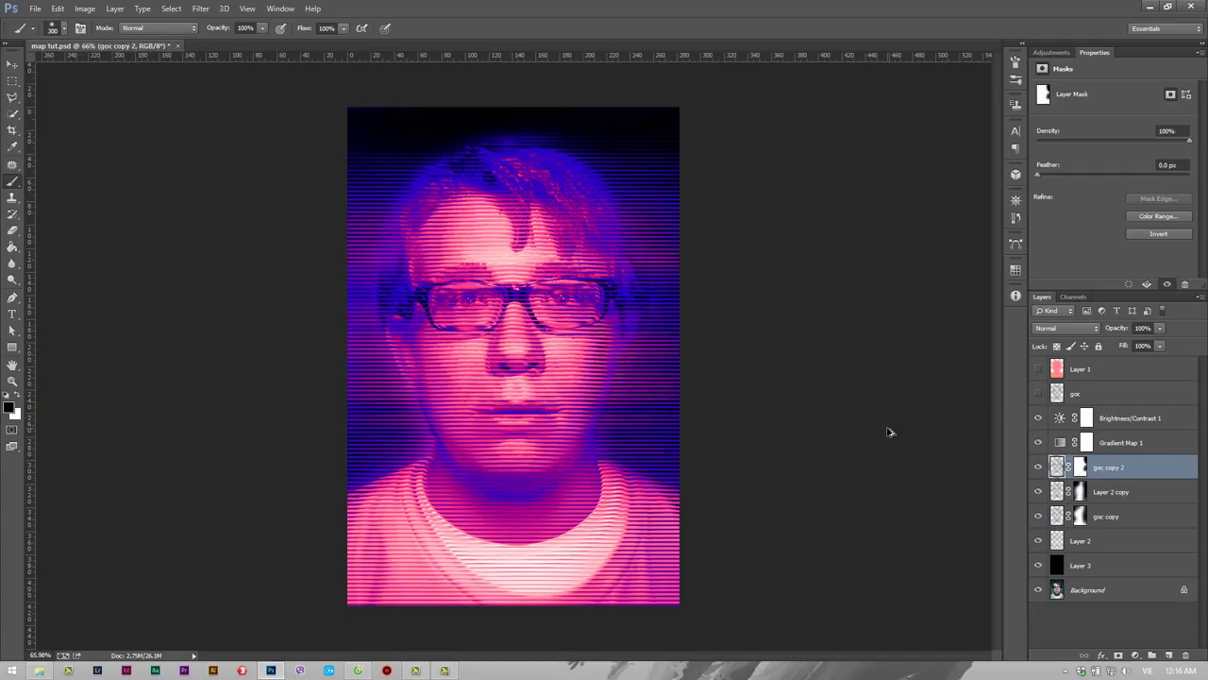
# Delete the goc copy 2 mask and set the brush to 53% flow at double size
pyautogui.rightClick(1083, 468)
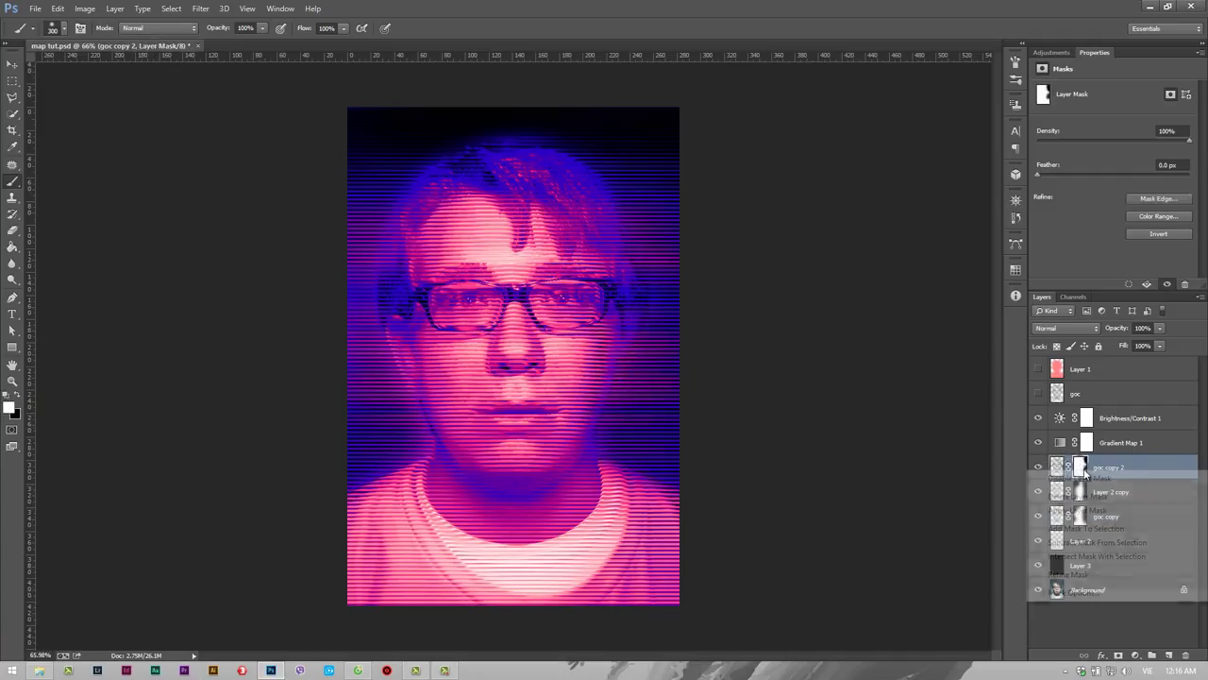
pyautogui.click(1087, 497)
pyautogui.write('49')
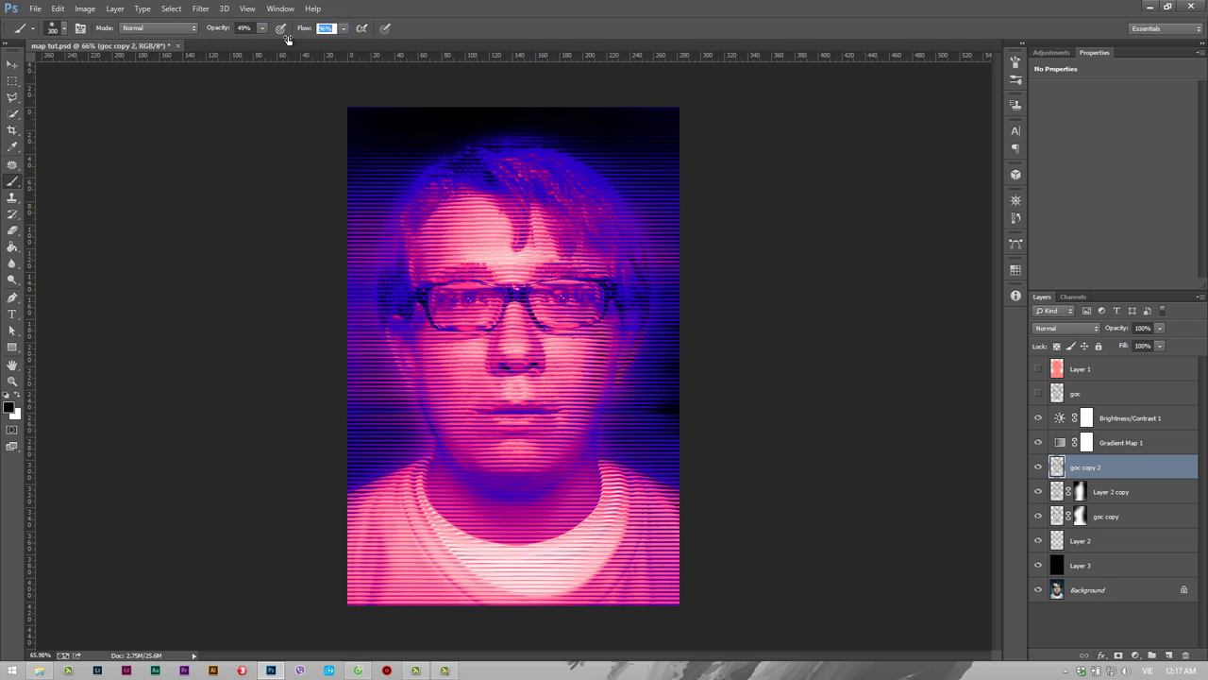
pyautogui.write('53')
pyautogui.press('Return')
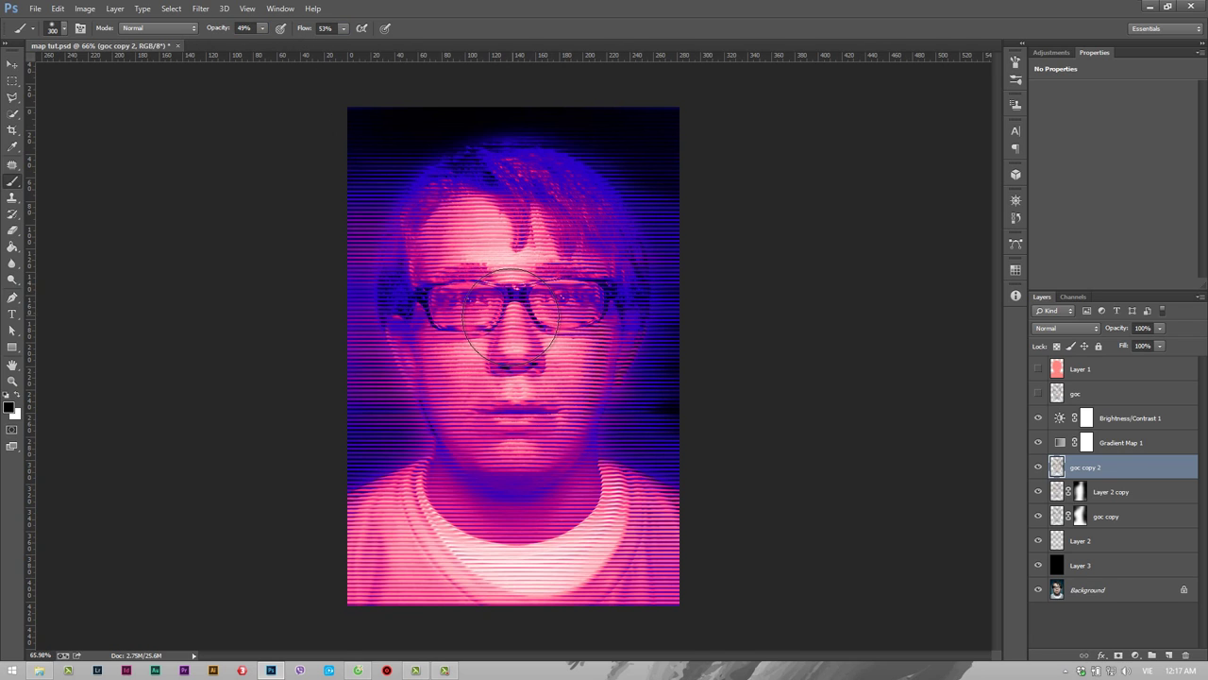
pyautogui.press(']')
pyautogui.press(']')
pyautogui.press(']')
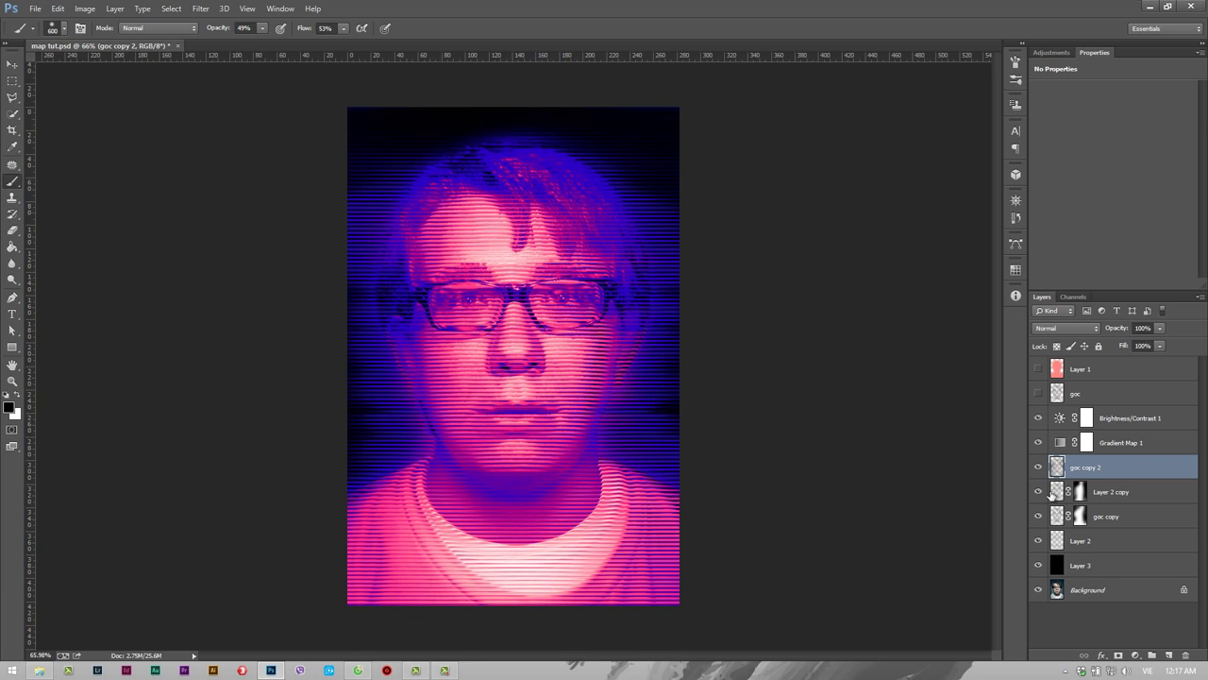
# Delete the layer masks from Layer 2 copy and goc copy
pyautogui.click(1056, 493)
pyautogui.rightClick(1078, 497)
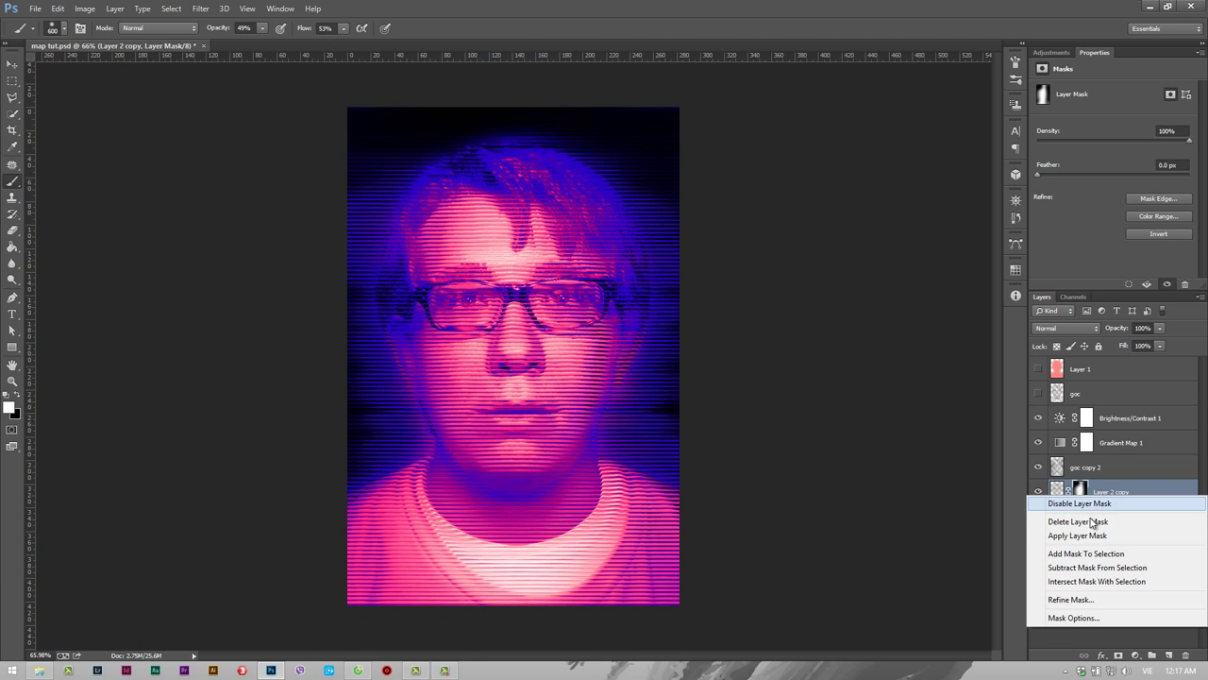
pyautogui.click(1086, 515)
pyautogui.click(1079, 517)
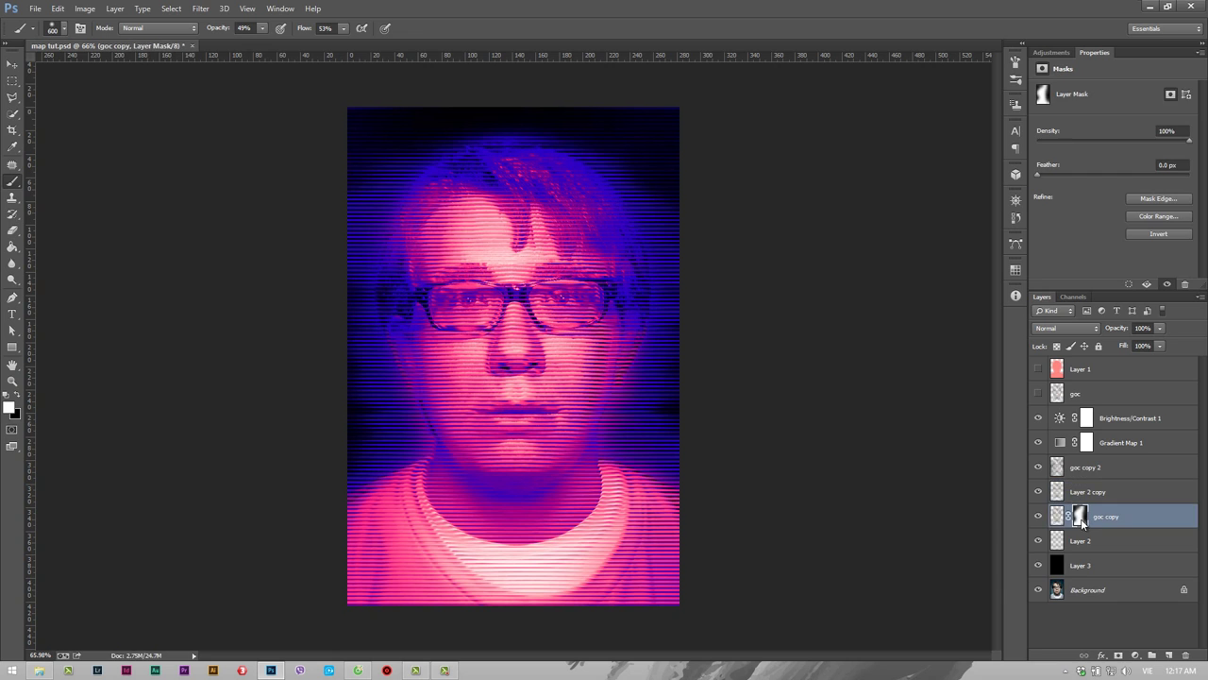
pyautogui.rightClick(1079, 517)
pyautogui.click(1078, 545)
# Darken the lower part of the shirt on Layer 2 copy
pyautogui.click(1065, 494)
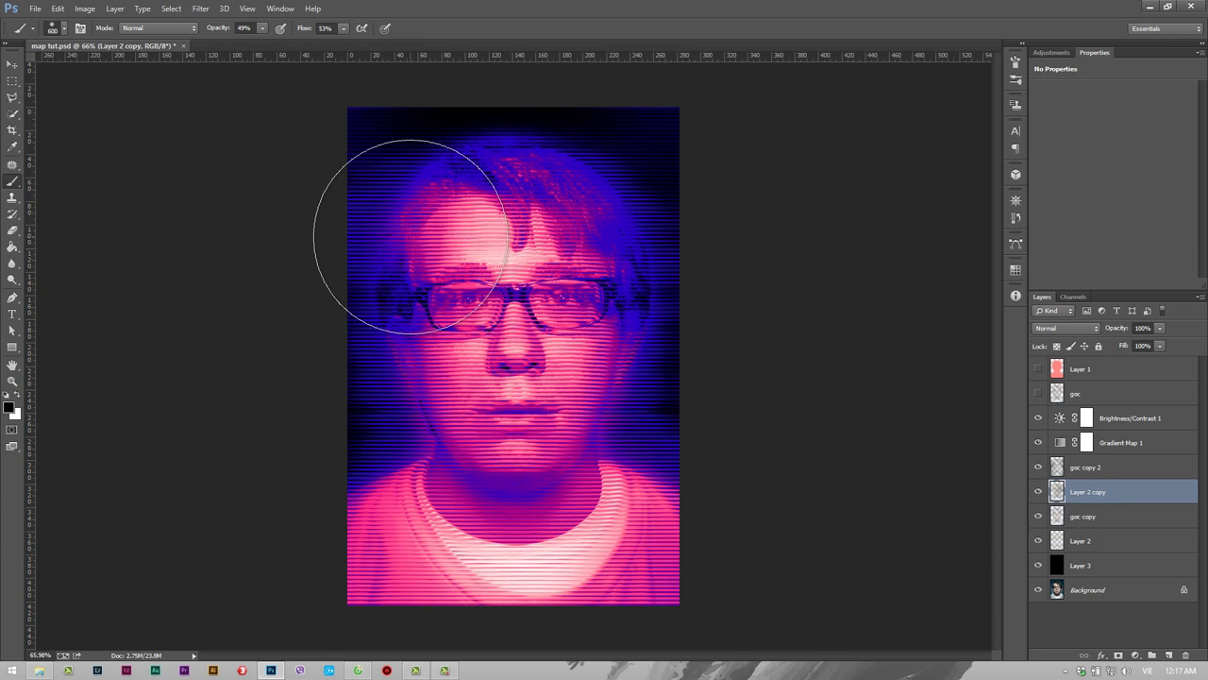
pyautogui.moveTo(387, 543); pyautogui.dragTo(453, 575)
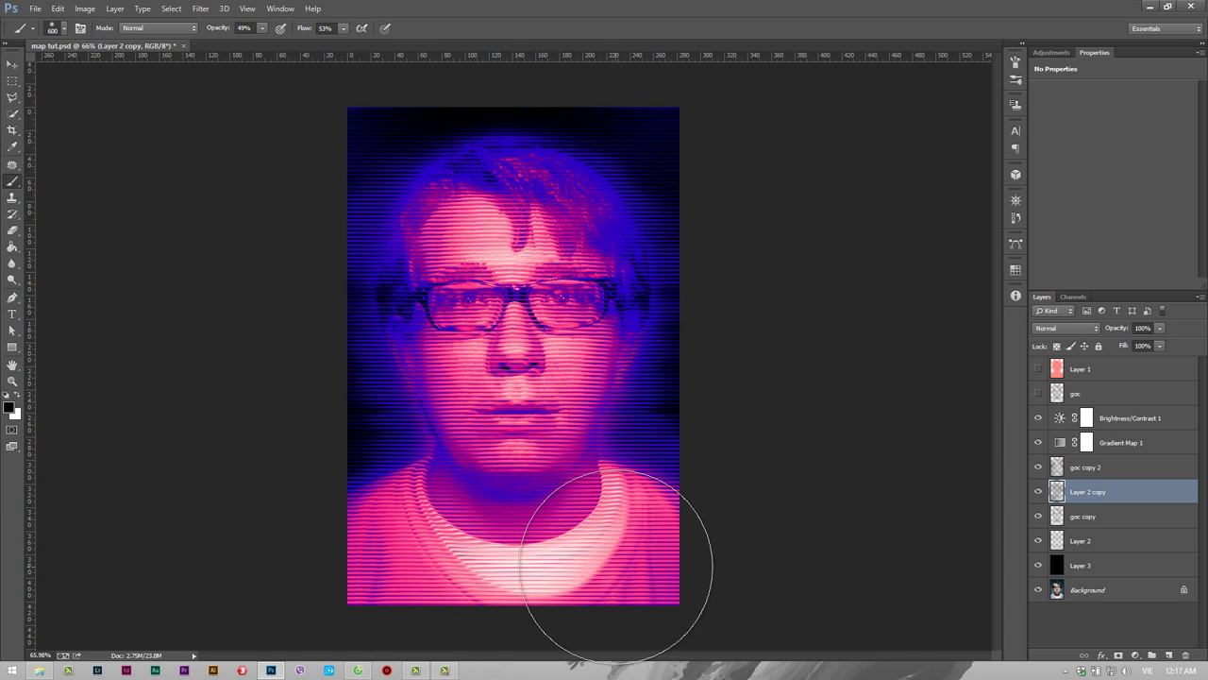
pyautogui.click(1077, 520)
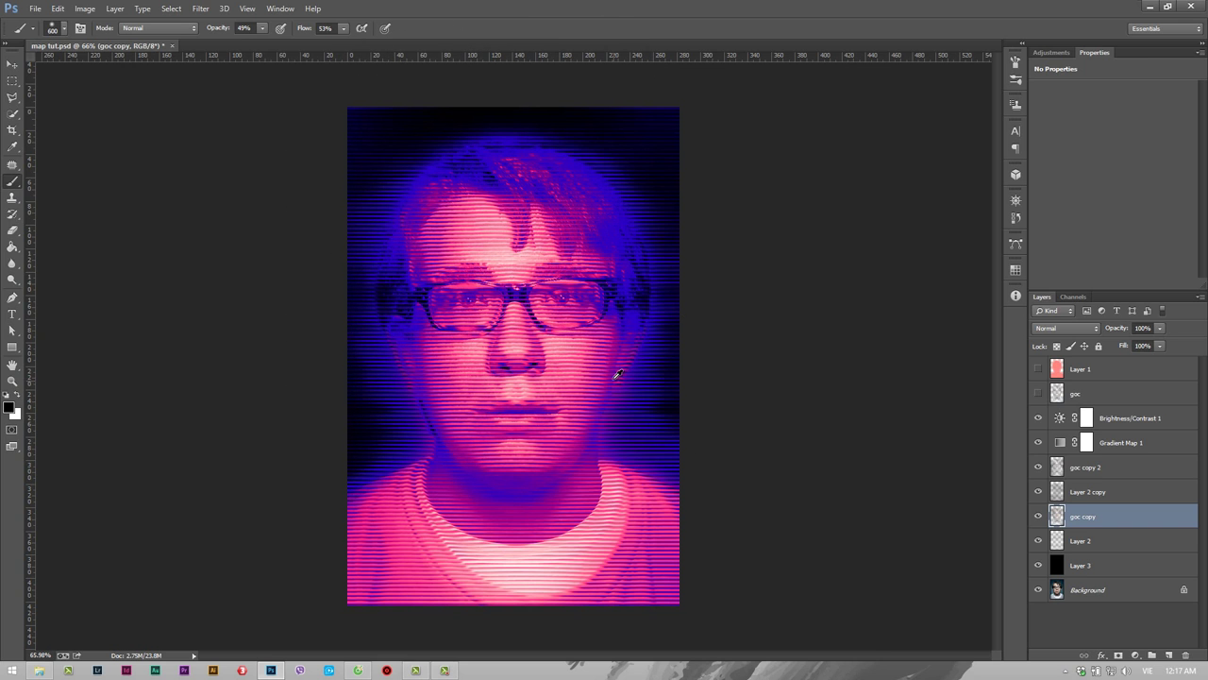
pyautogui.press('z')
pyautogui.moveTo(613, 379)
pyautogui.mouseDown()
pyautogui.moveTo(566, 402)
pyautogui.moveTo(622, 382)
pyautogui.mouseUp()
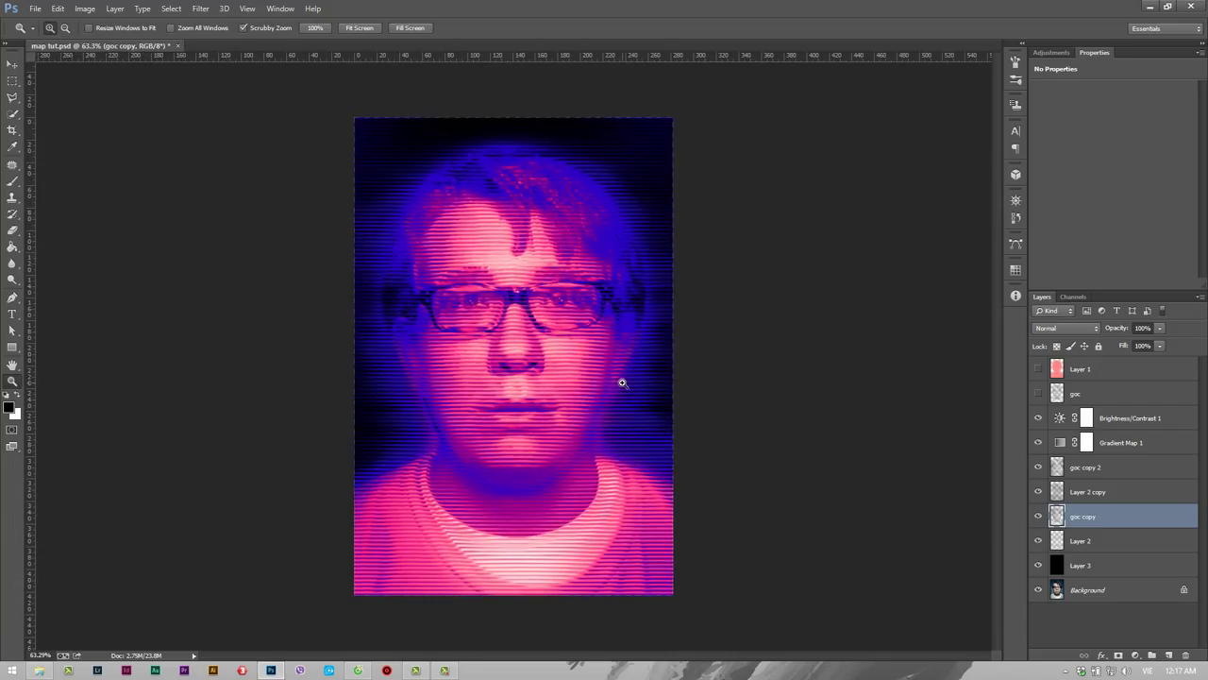
# Select goc copy 2 and adjust the zoom on the portrait
pyautogui.click(1135, 470)
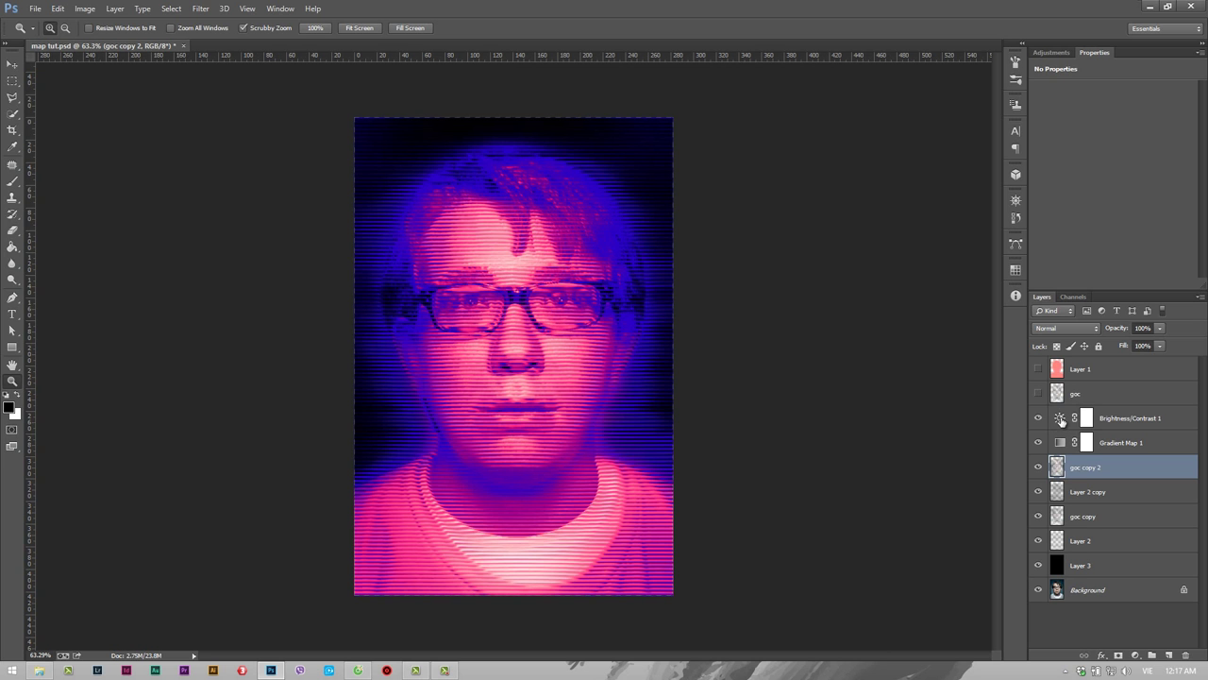
pyautogui.moveTo(492, 322); pyautogui.dragTo(529, 334)
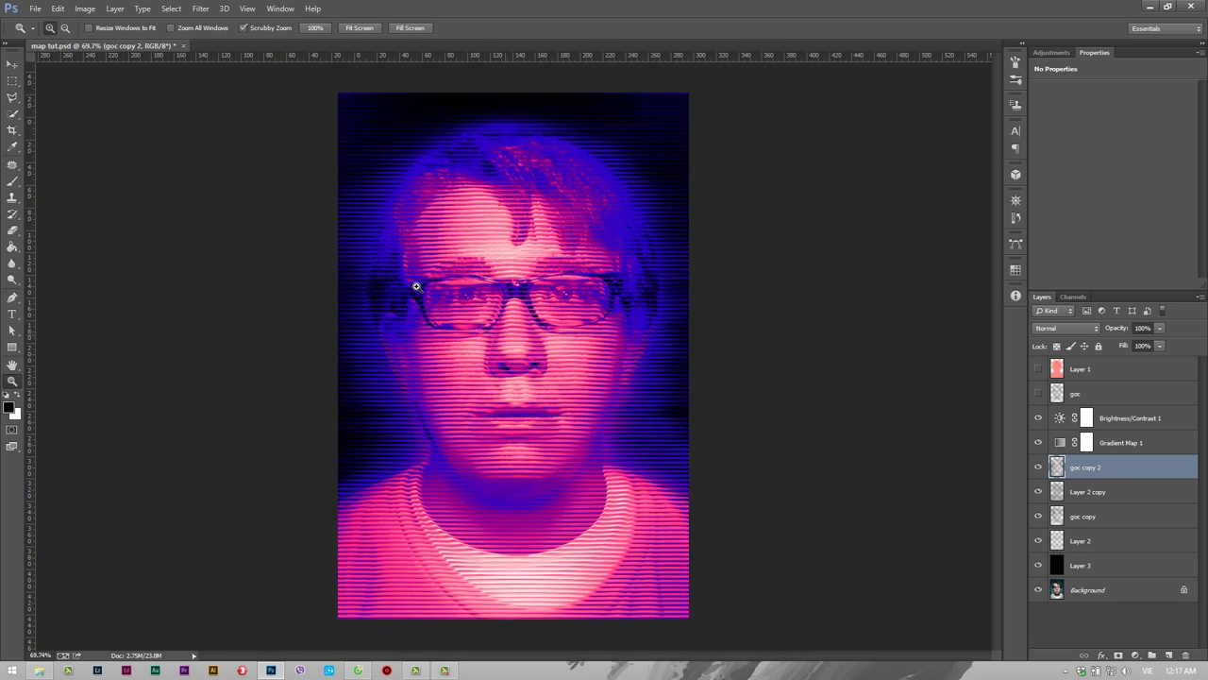
# Start File > Place and browse to Data (D:) > linh tinh > Texture
pyautogui.click(33, 9)
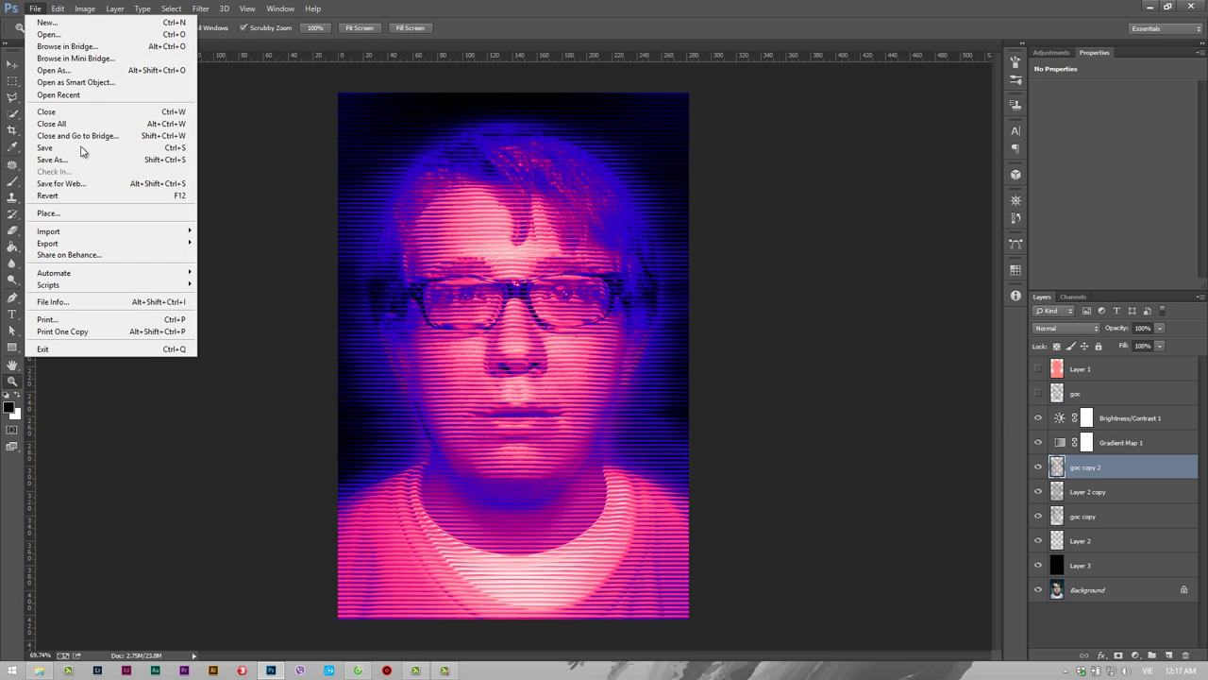
pyautogui.click(89, 213)
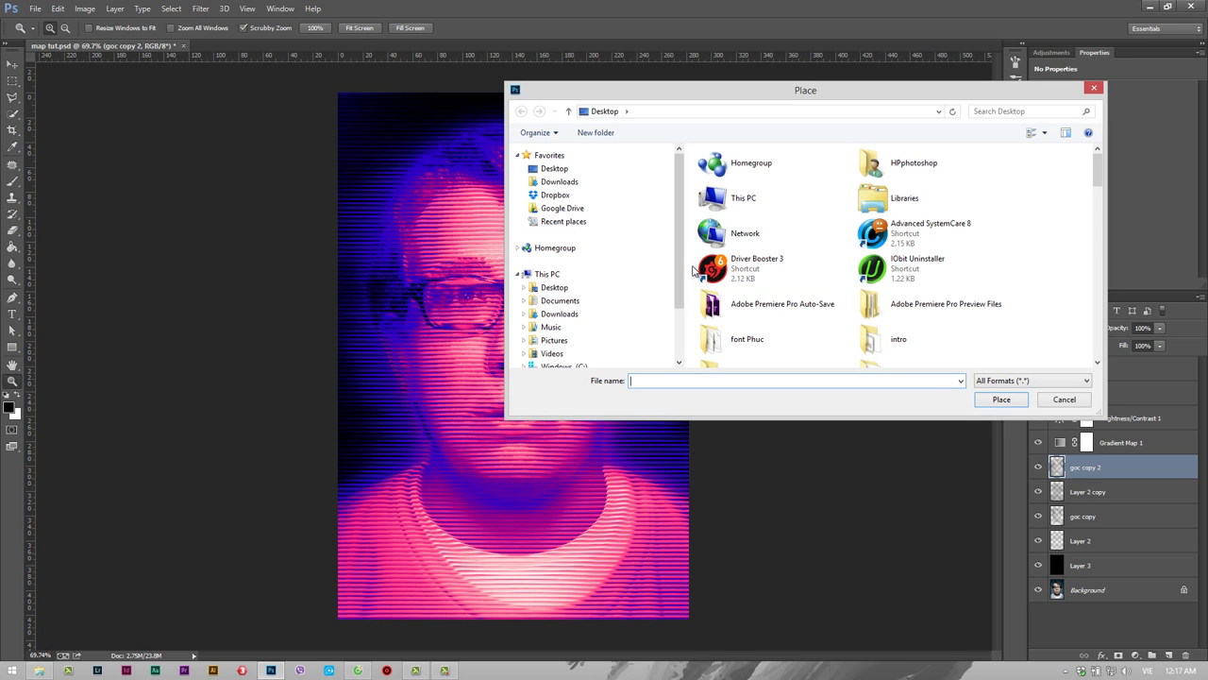
pyautogui.scroll(-2, 595, 283)
pyautogui.click(555, 308)
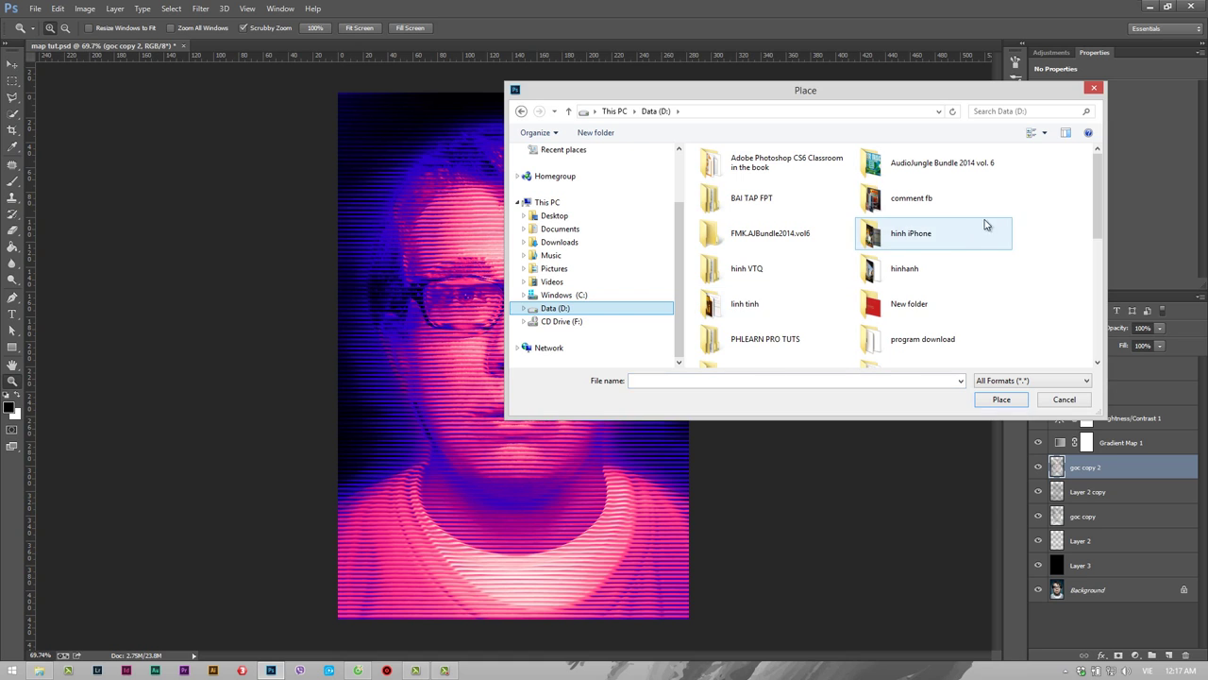
pyautogui.moveTo(1097, 234)
pyautogui.mouseDown()
pyautogui.moveTo(1095, 280)
pyautogui.moveTo(1095, 203)
pyautogui.mouseUp()
pyautogui.click(769, 290)
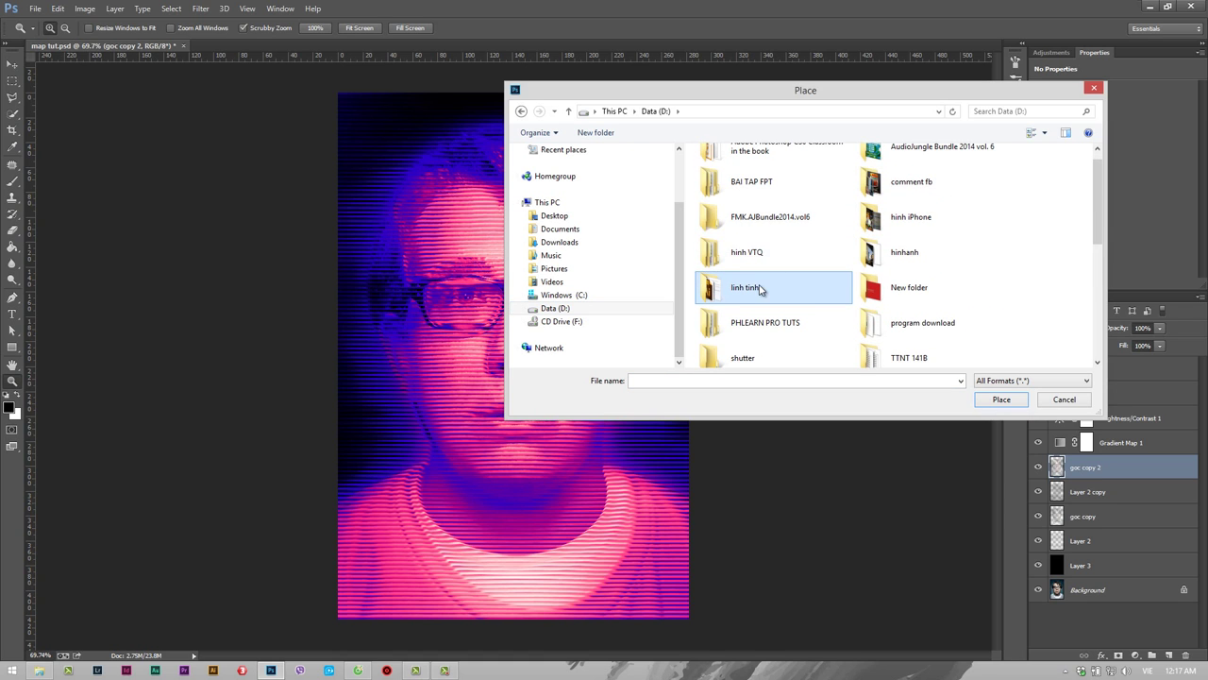
pyautogui.doubleClick(763, 288)
pyautogui.doubleClick(808, 184)
pyautogui.moveTo(1101, 165); pyautogui.dragTo(1098, 285)
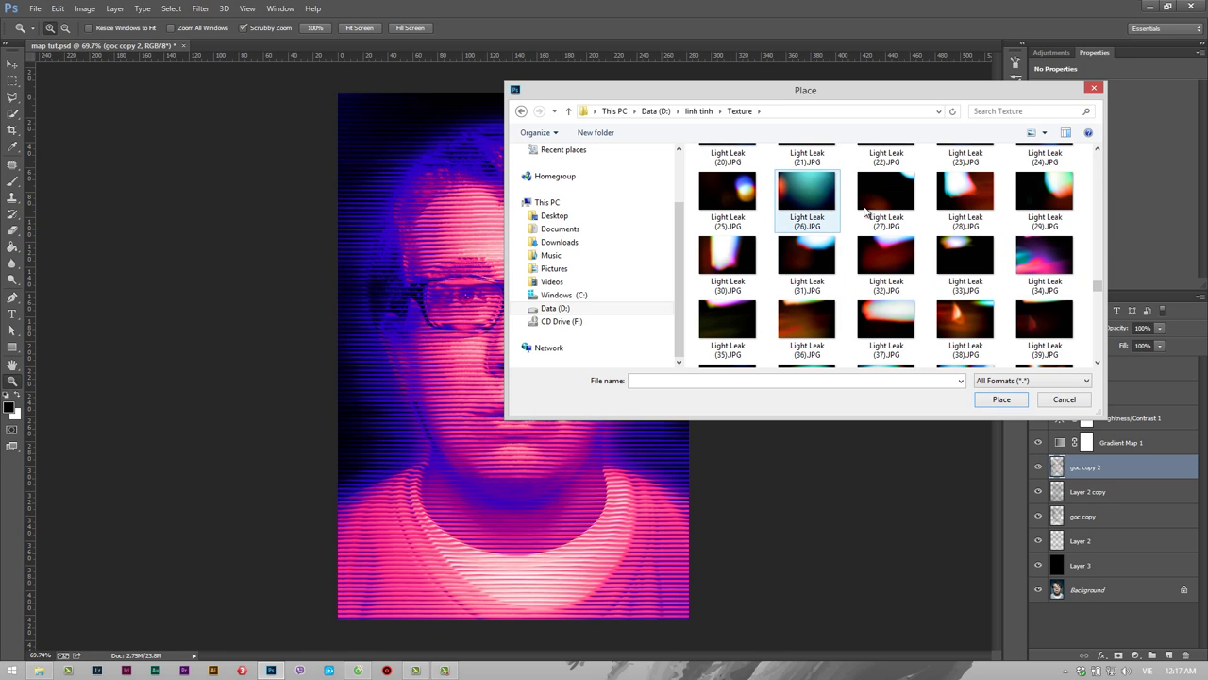
# Select Light Leak (11).JPG and place it into the document
pyautogui.click(1098, 151)
pyautogui.click(1098, 151)
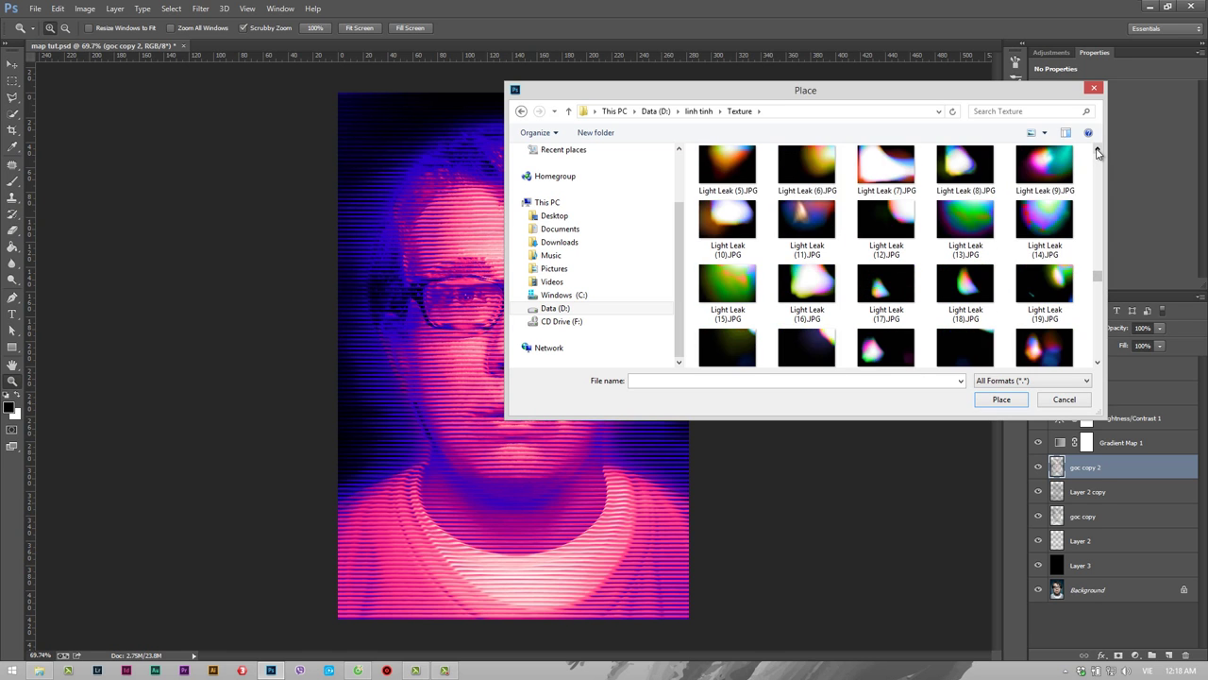
pyautogui.click(1098, 152)
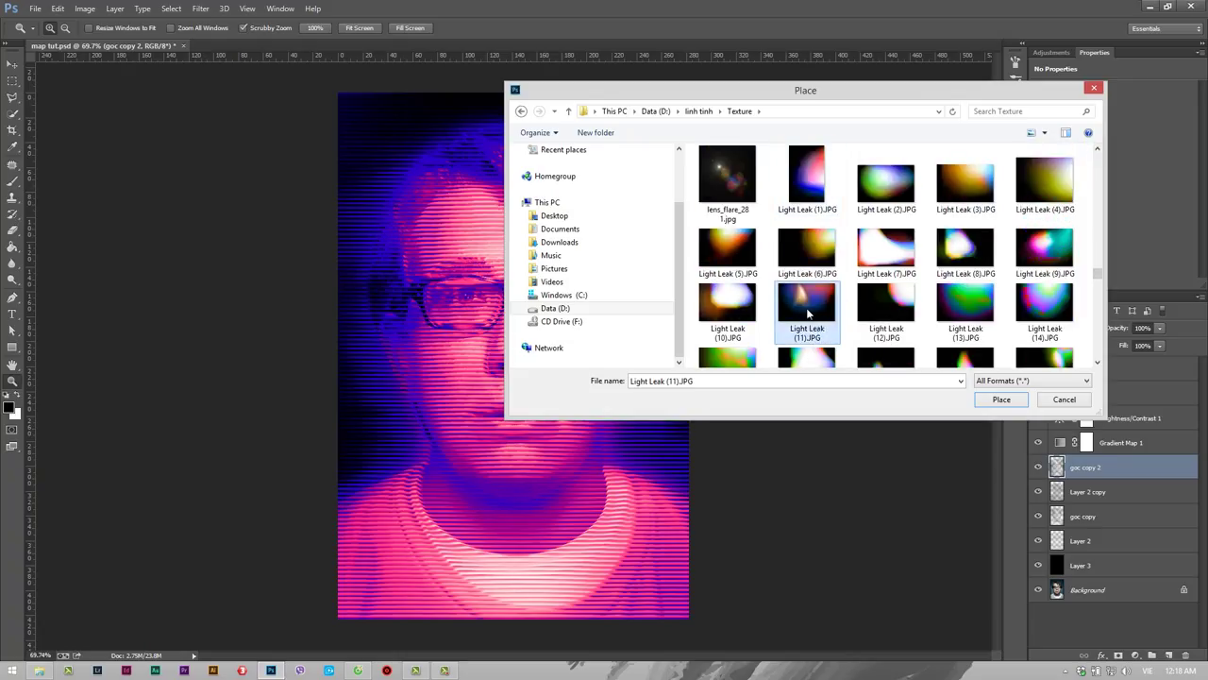
pyautogui.click(999, 399)
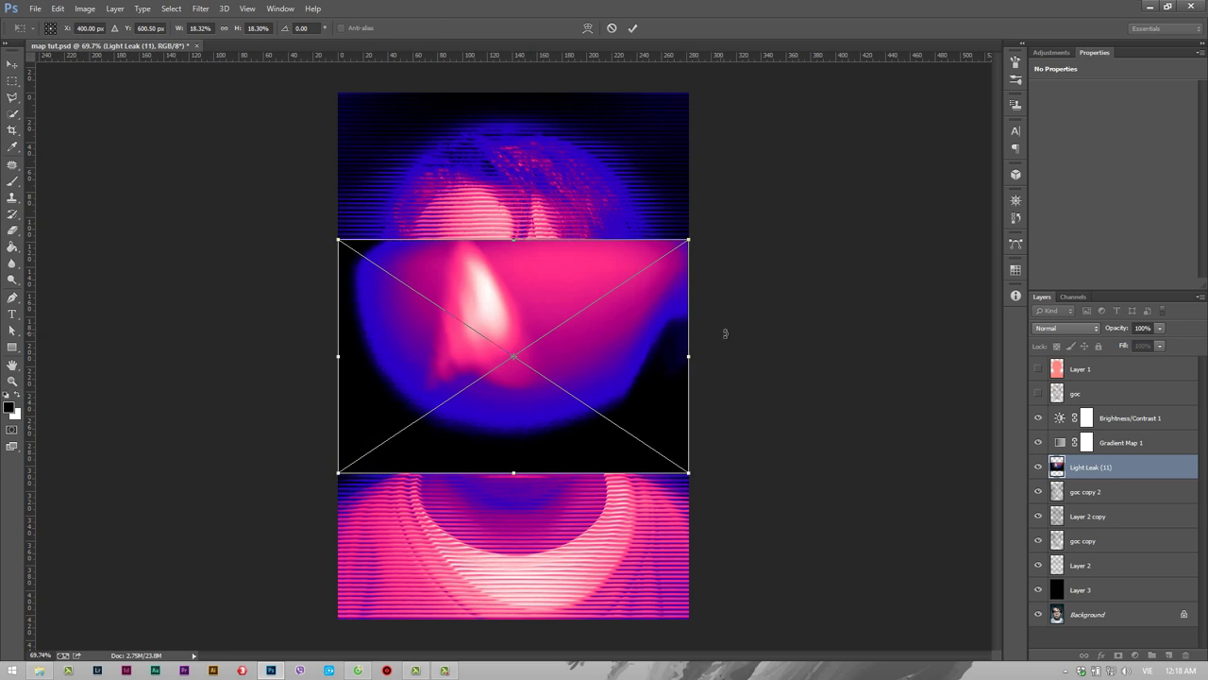
# Rotate Light Leak (11) -90°, stack it above Brightness/Contrast, scale it up and set Screen blending
pyautogui.moveTo(669, 187); pyautogui.dragTo(474, 121)
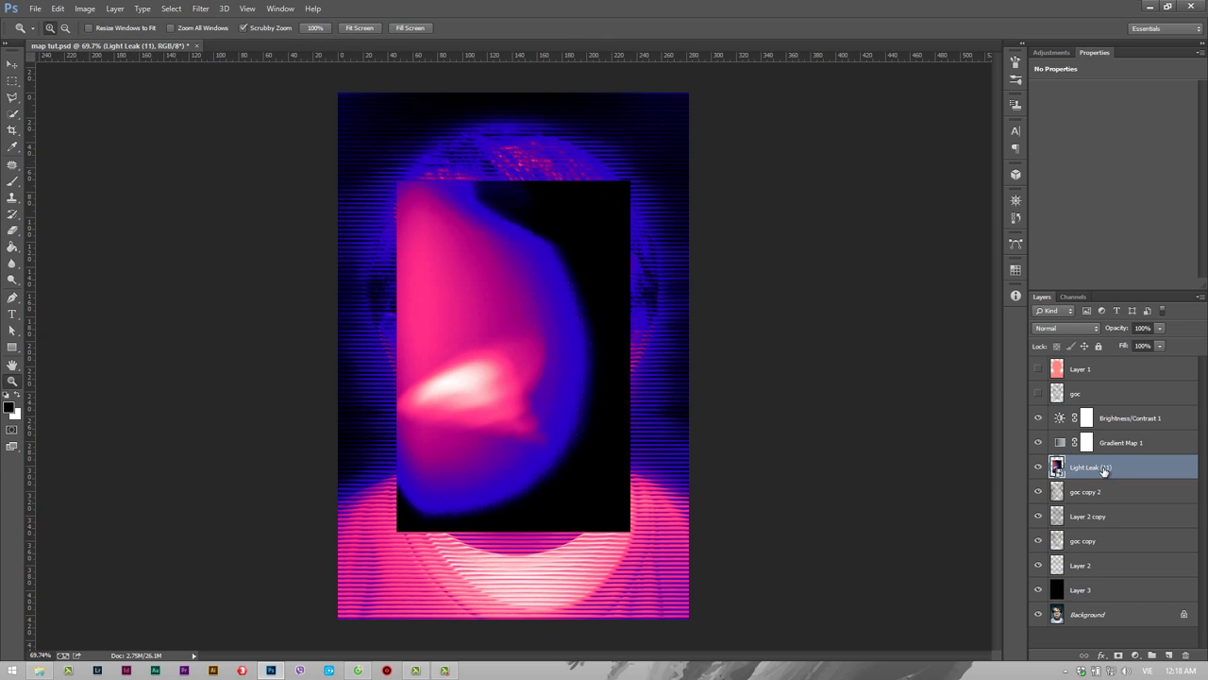
pyautogui.moveTo(1104, 467); pyautogui.dragTo(1074, 427)
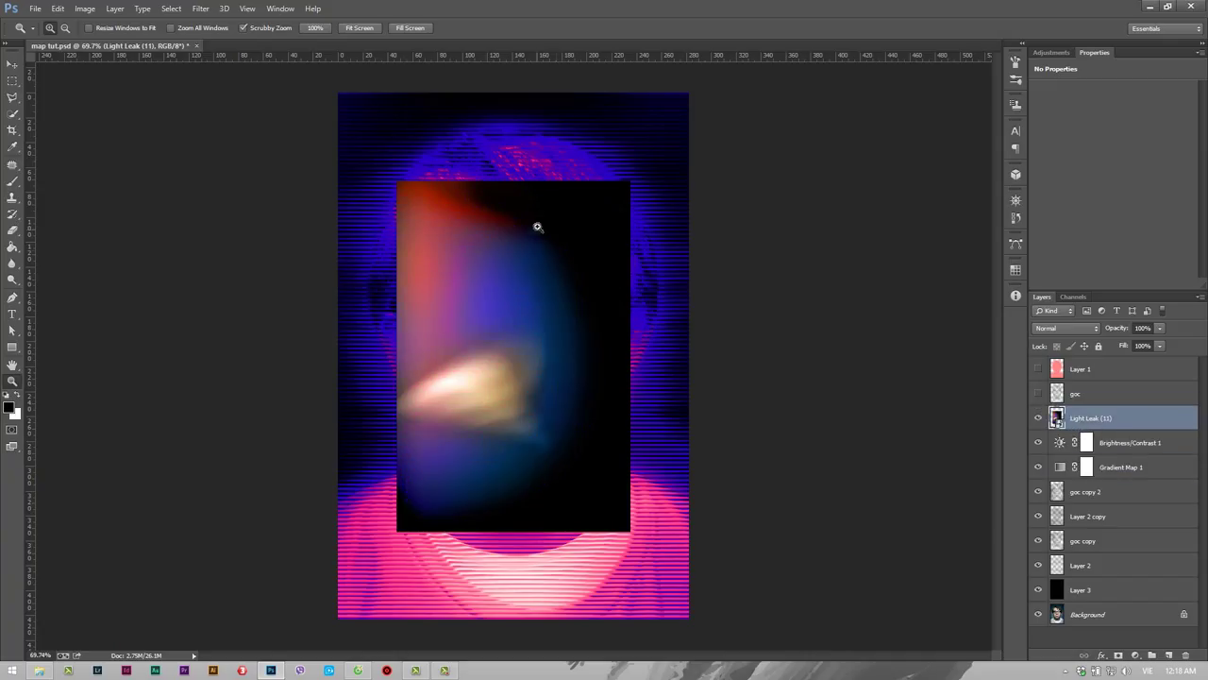
pyautogui.hotkey('ctrl', 't')
pyautogui.moveTo(629, 179)
pyautogui.mouseDown()
pyautogui.moveTo(724, 114)
pyautogui.moveTo(811, 106)
pyautogui.mouseUp()
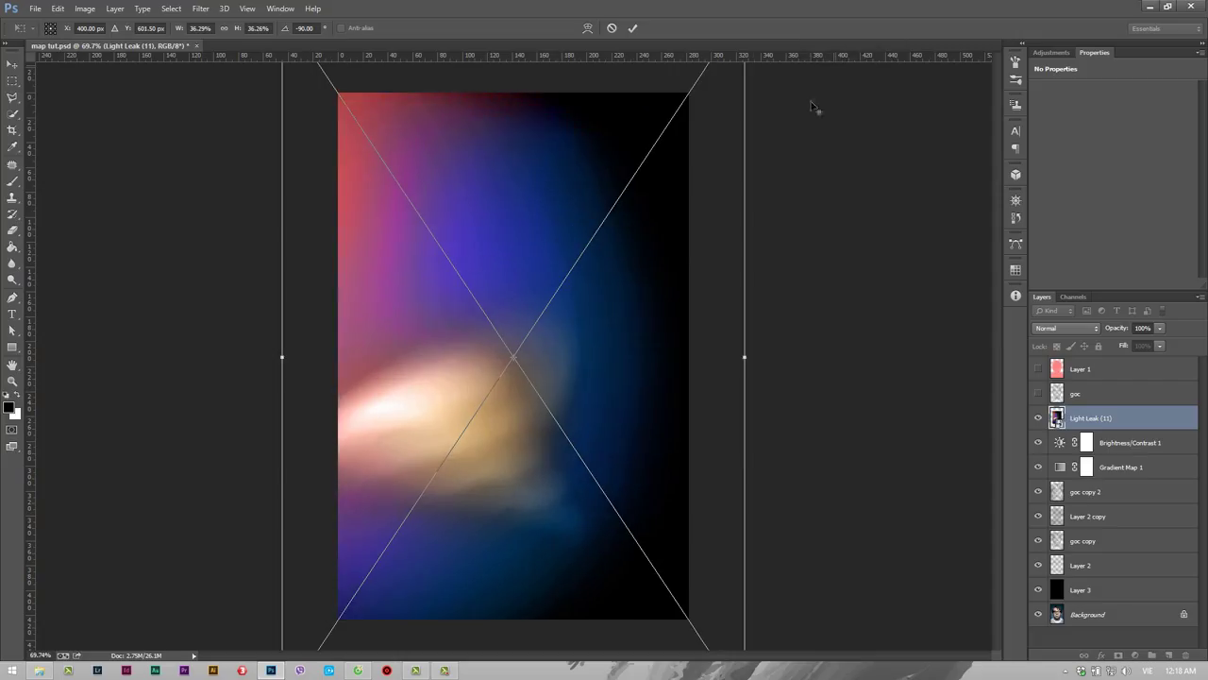
pyautogui.click(1082, 328)
pyautogui.click(1067, 442)
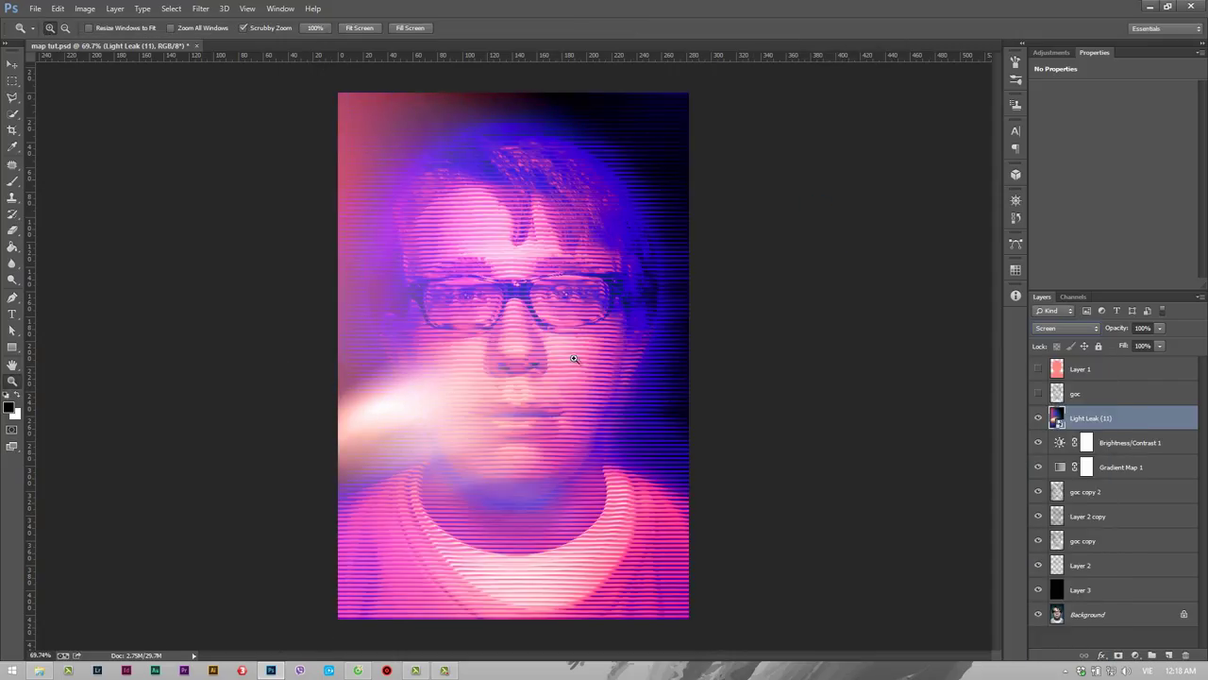
pyautogui.moveTo(533, 358); pyautogui.dragTo(534, 347)
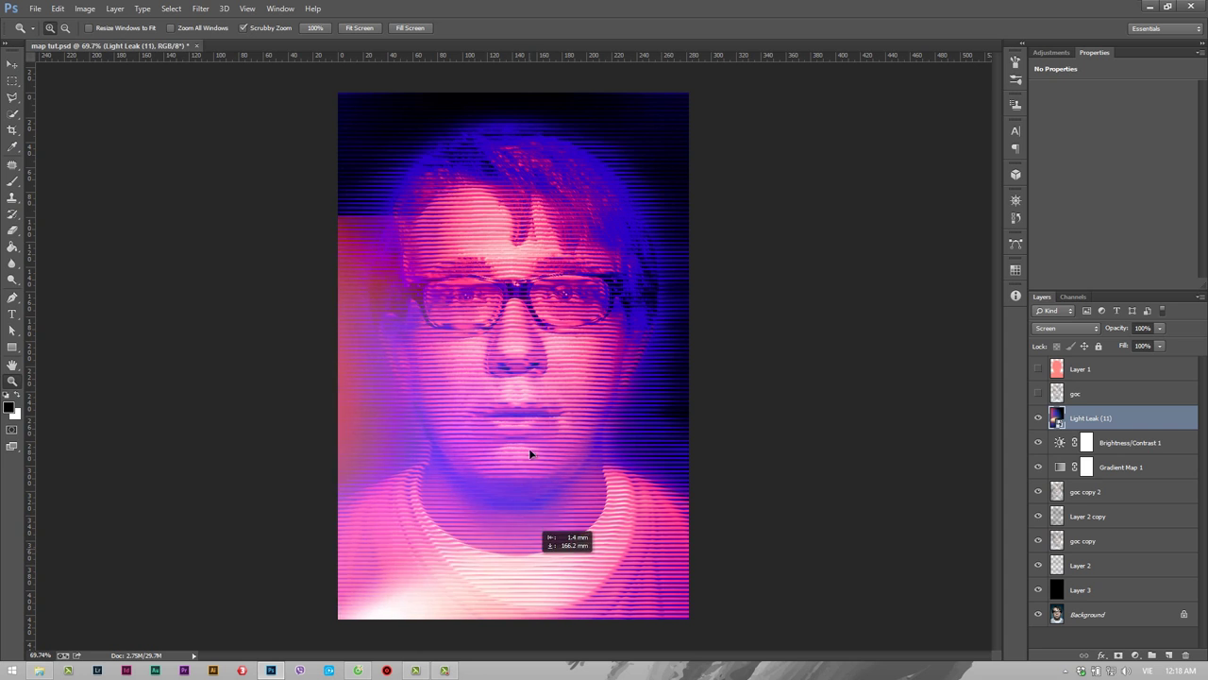
# Enlarge and reposition the light leak over the canvas, then lower its opacity to 76%
pyautogui.hotkey('ctrl', 't')
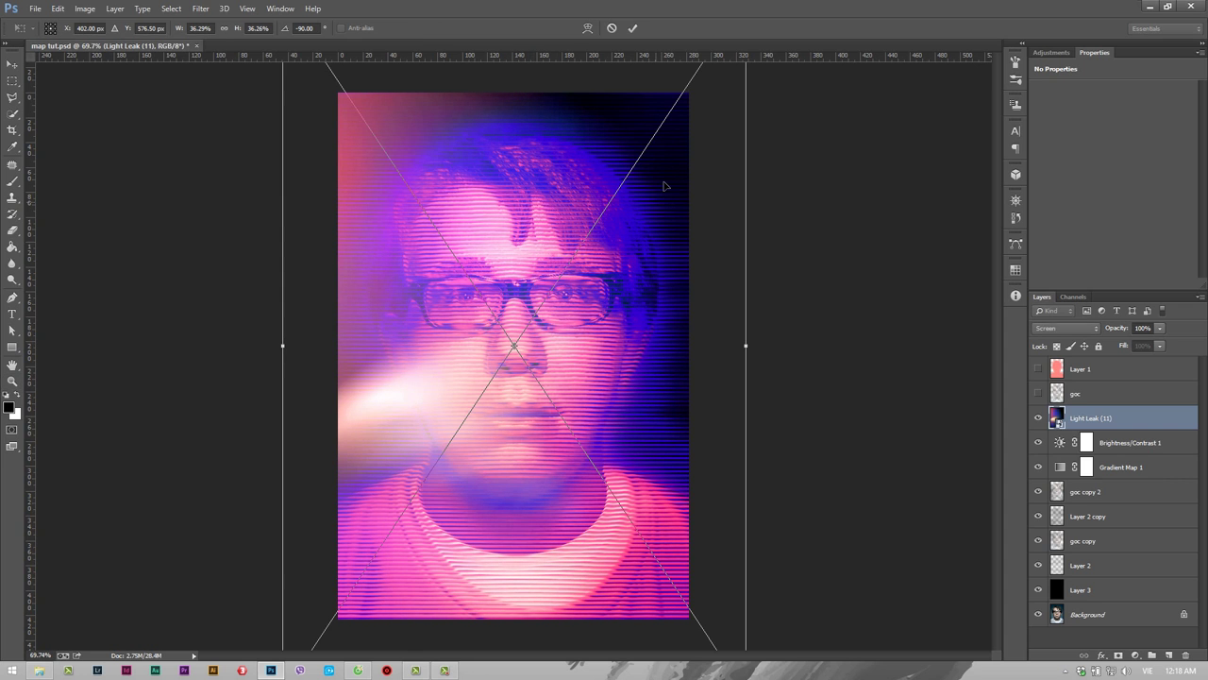
pyautogui.moveTo(595, 252); pyautogui.dragTo(571, 469)
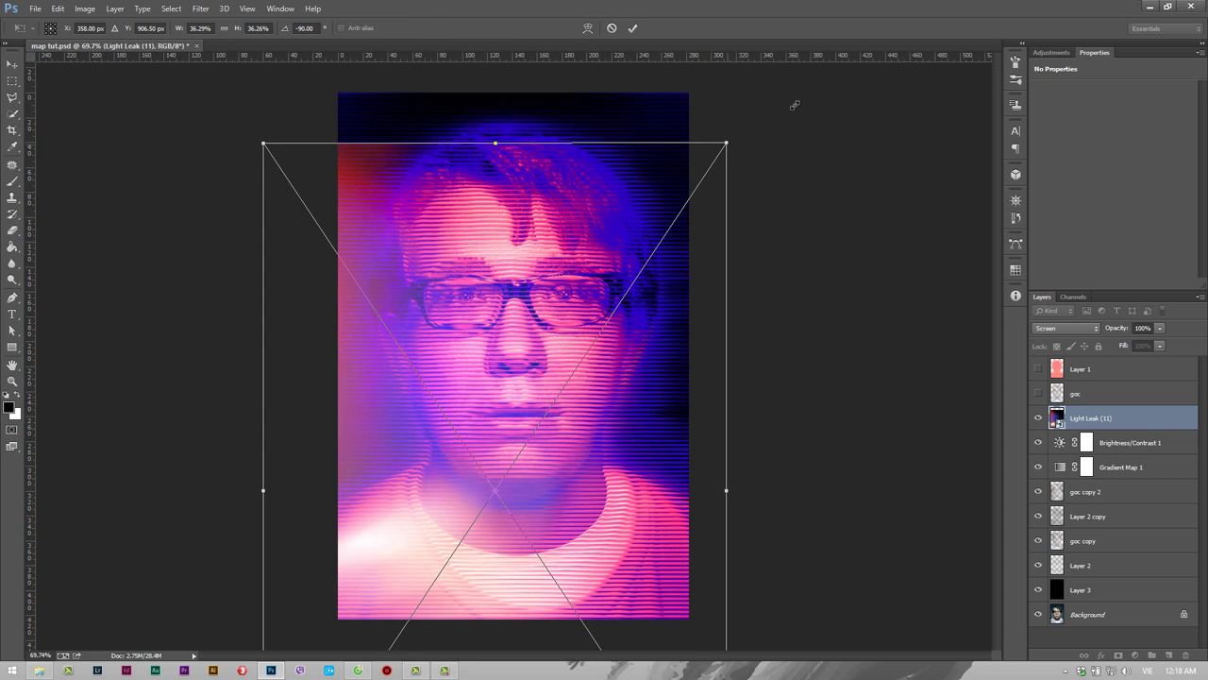
pyautogui.moveTo(726, 142); pyautogui.dragTo(854, 94)
pyautogui.moveTo(687, 334)
pyautogui.mouseDown()
pyautogui.moveTo(651, 356)
pyautogui.moveTo(593, 324)
pyautogui.moveTo(599, 314)
pyautogui.mouseUp()
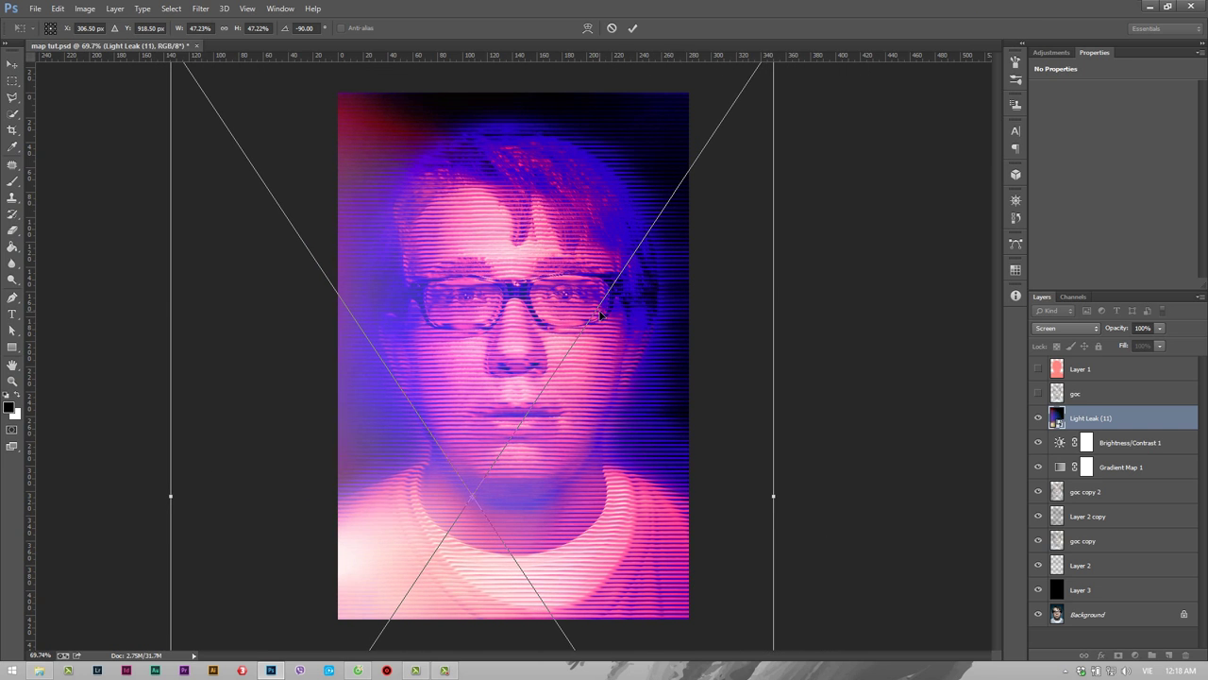
pyautogui.press('z')
pyautogui.moveTo(1118, 328); pyautogui.dragTo(1107, 327)
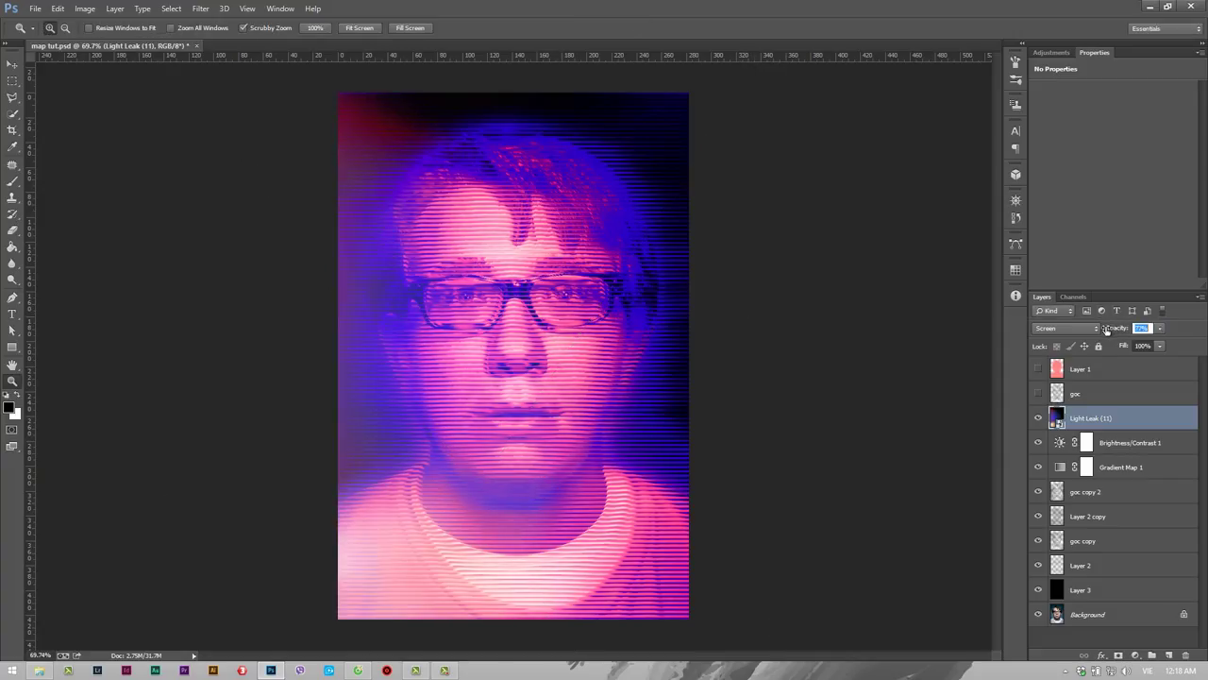
# Place Light Leak (57), rotate it -90° and set it to Screen blending
pyautogui.click(42, 12)
pyautogui.click(78, 212)
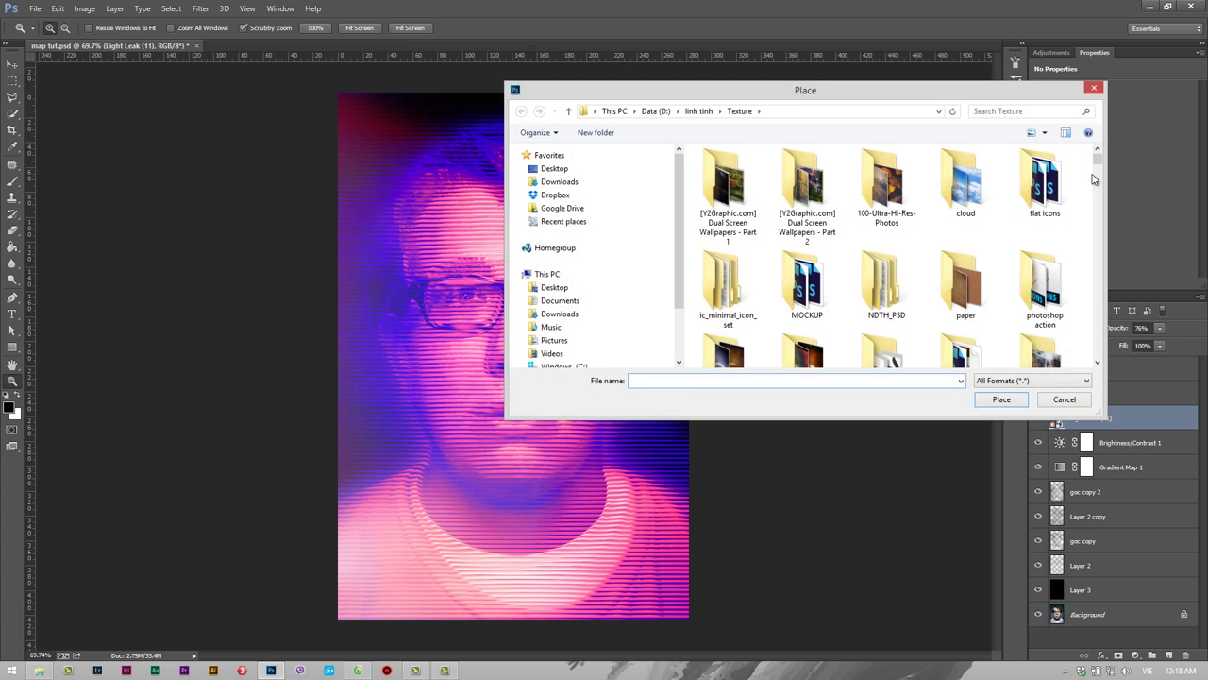
pyautogui.moveTo(1095, 179)
pyautogui.mouseDown()
pyautogui.moveTo(1089, 350)
pyautogui.moveTo(1092, 310)
pyautogui.mouseUp()
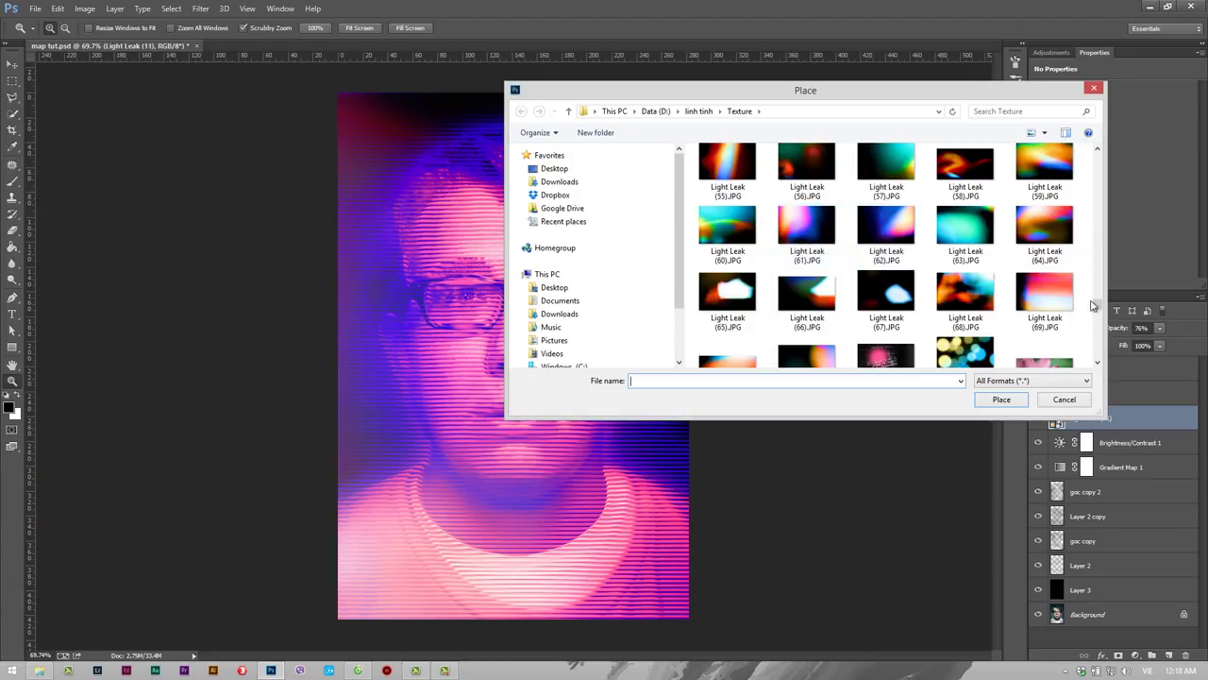
pyautogui.click(897, 179)
pyautogui.click(1002, 400)
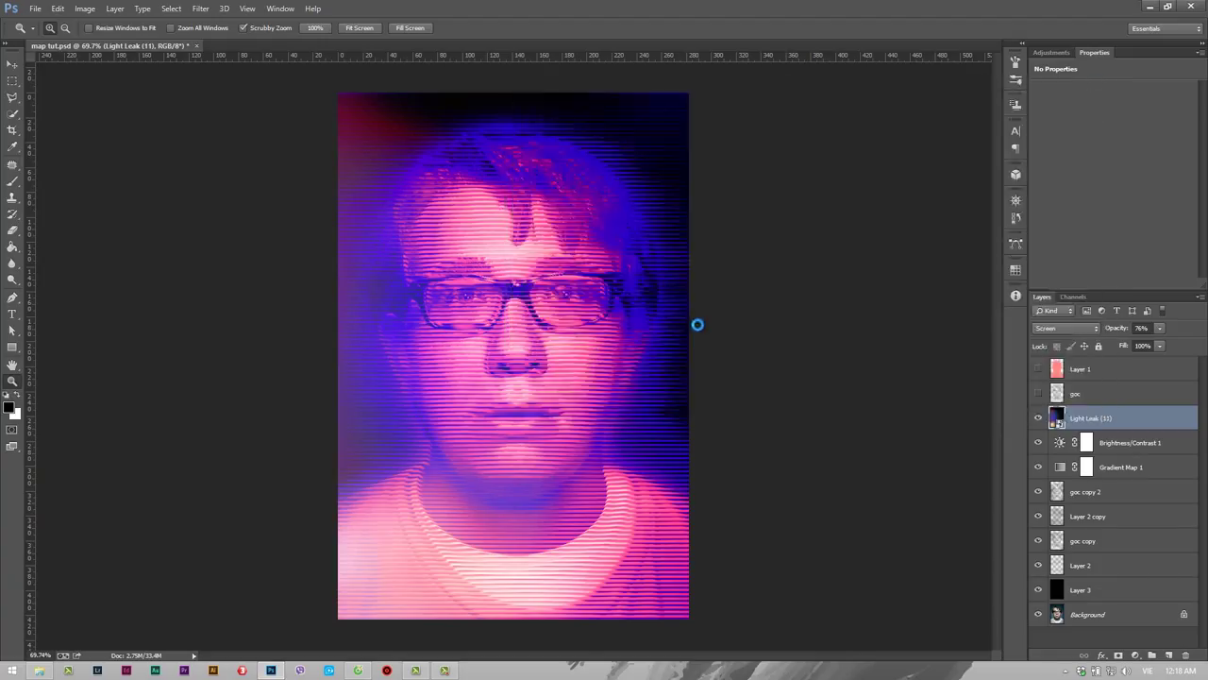
pyautogui.moveTo(572, 130); pyautogui.dragTo(528, 120)
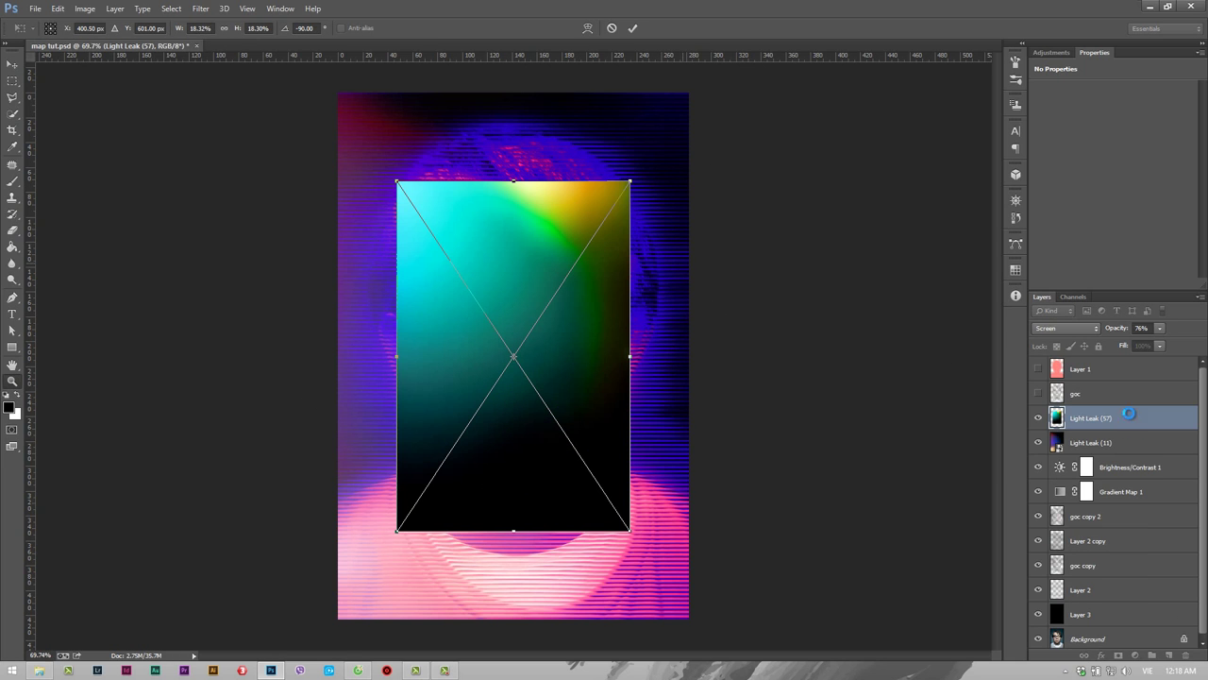
pyautogui.click(1066, 328)
pyautogui.click(1079, 449)
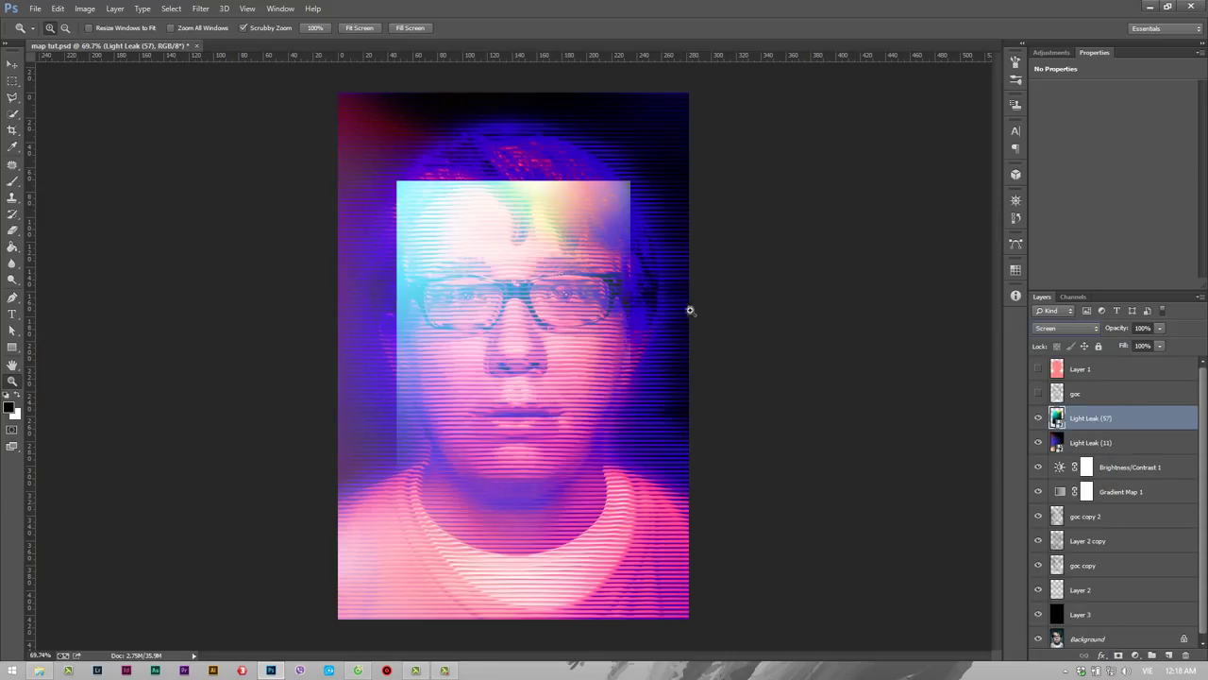
# Enlarge Light Leak (57) to cover the portrait, flip it horizontally and position it
pyautogui.hotkey('ctrl', 't')
pyautogui.moveTo(630, 179); pyautogui.dragTo(1022, 87)
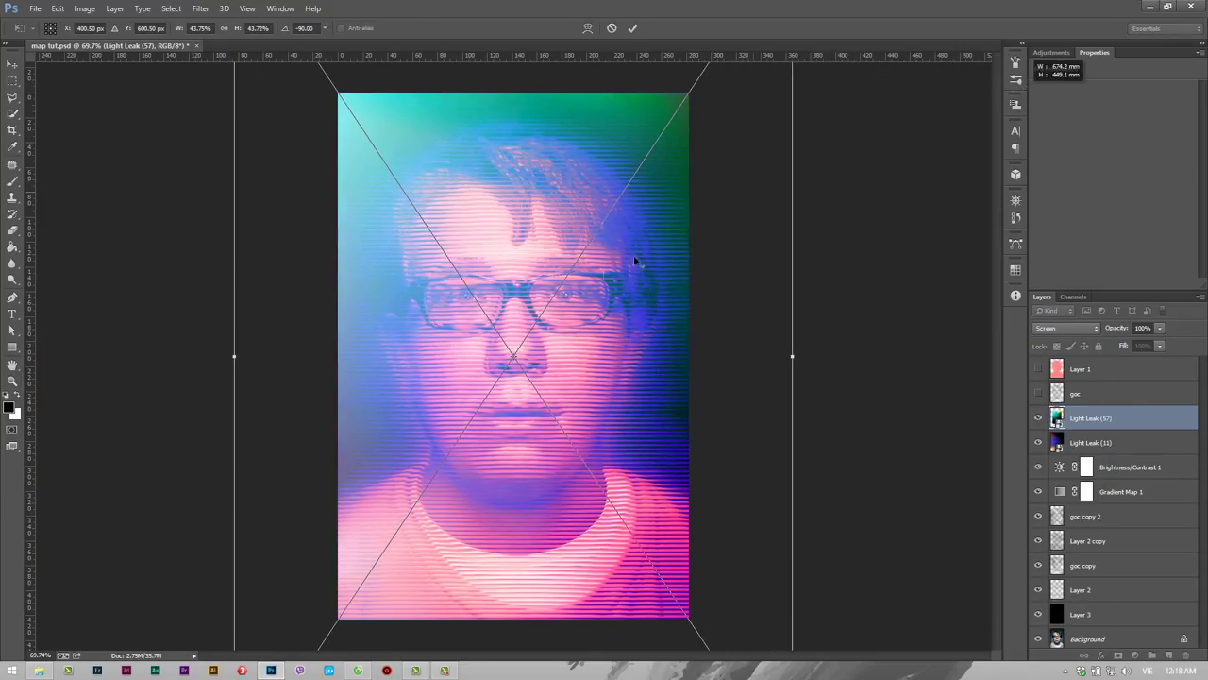
pyautogui.moveTo(534, 305); pyautogui.dragTo(458, 335)
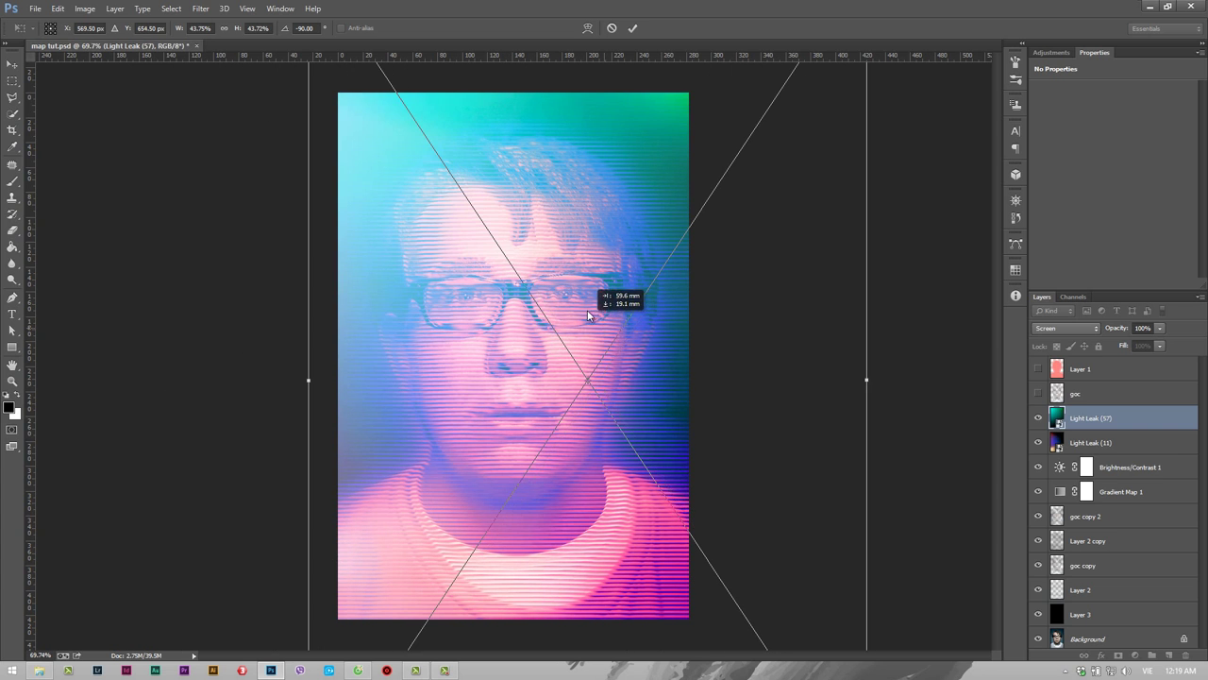
pyautogui.moveTo(459, 334); pyautogui.dragTo(587, 310)
pyautogui.rightClick(587, 309)
pyautogui.click(637, 485)
pyautogui.moveTo(623, 413); pyautogui.dragTo(555, 415)
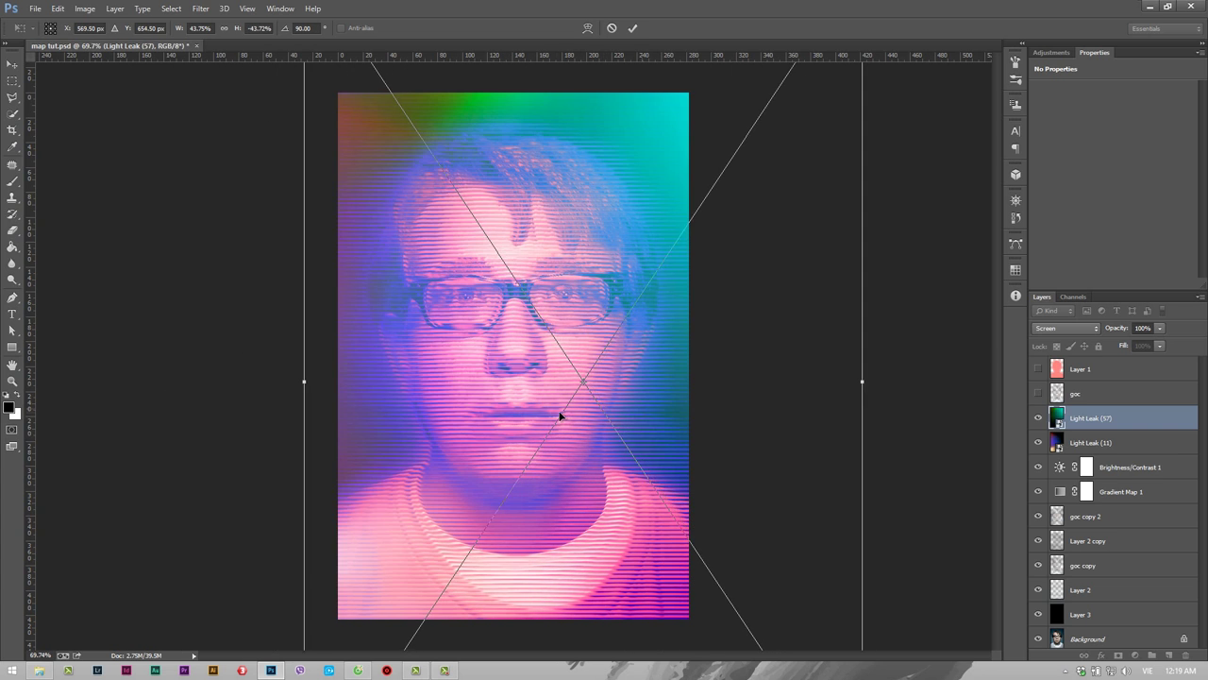
pyautogui.press('Return')
# Set Light Leak (57) opacity to 38% and toggle Light Leak (11) to compare
pyautogui.press('z')
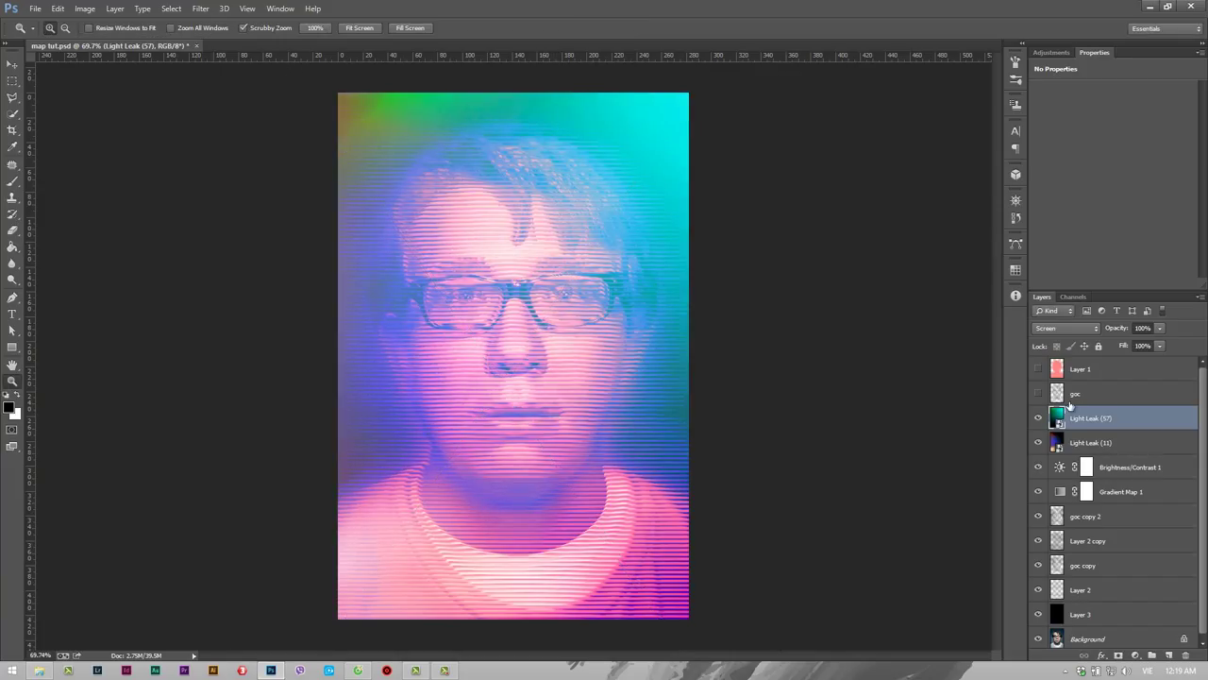
pyautogui.write('38')
pyautogui.press('Return')
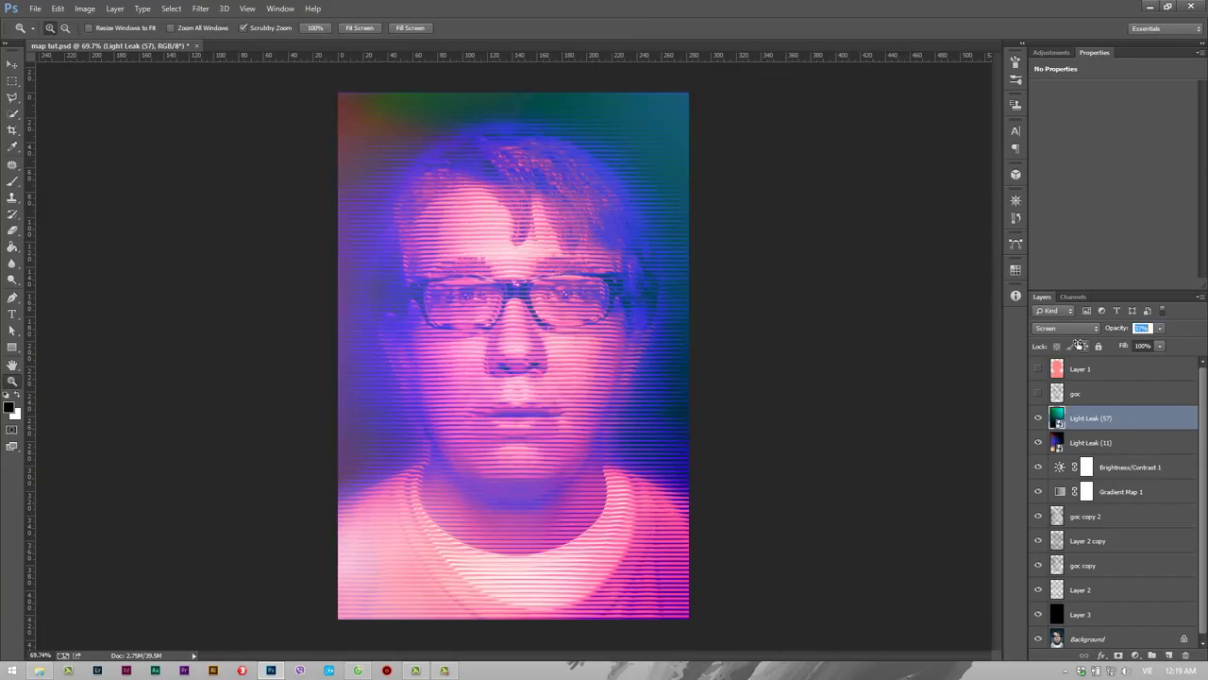
pyautogui.click(1108, 440)
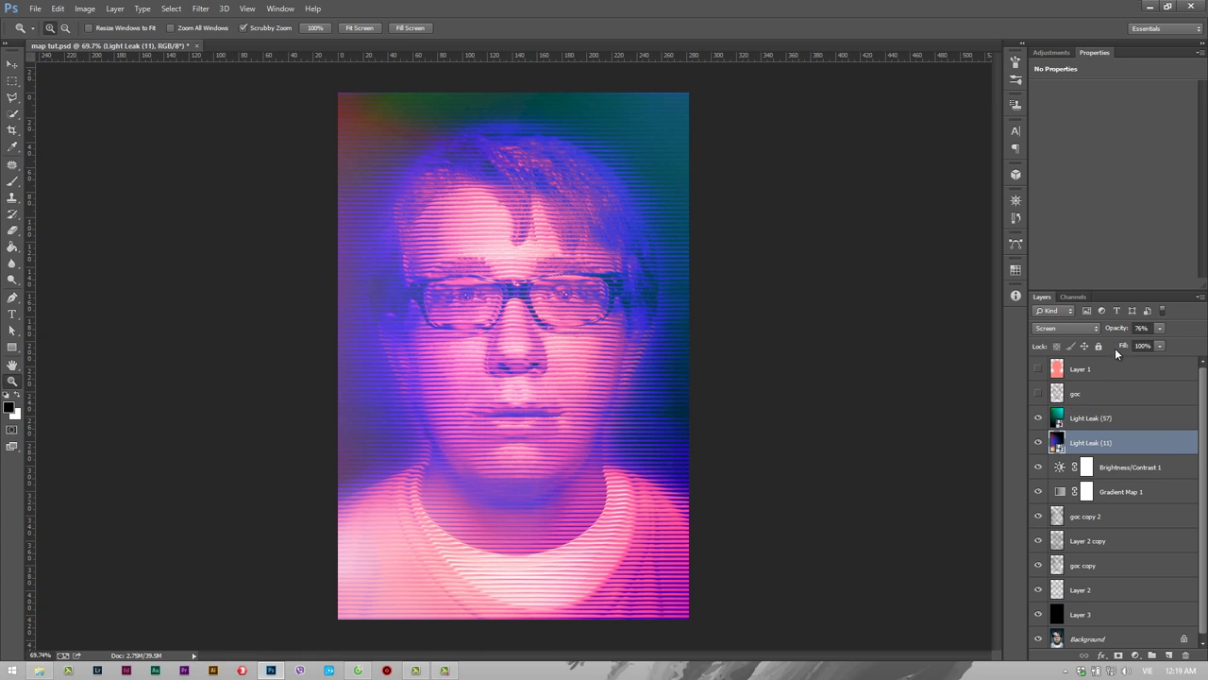
pyautogui.click(1040, 444)
pyautogui.click(1040, 443)
pyautogui.moveTo(570, 332)
pyautogui.mouseDown()
pyautogui.moveTo(546, 346)
pyautogui.moveTo(559, 345)
pyautogui.mouseUp()
# Add a Curves adjustment layer, lifting highlights and pulling shadows down into an S-curve
pyautogui.click(1137, 655)
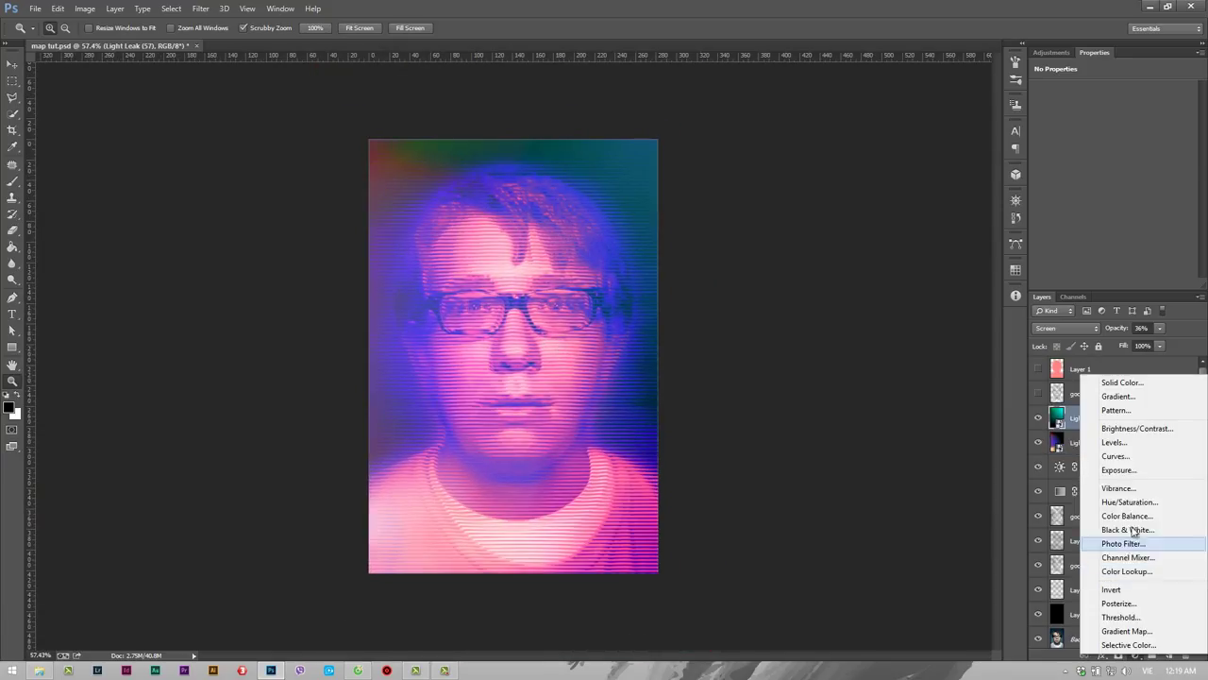
pyautogui.click(1115, 456)
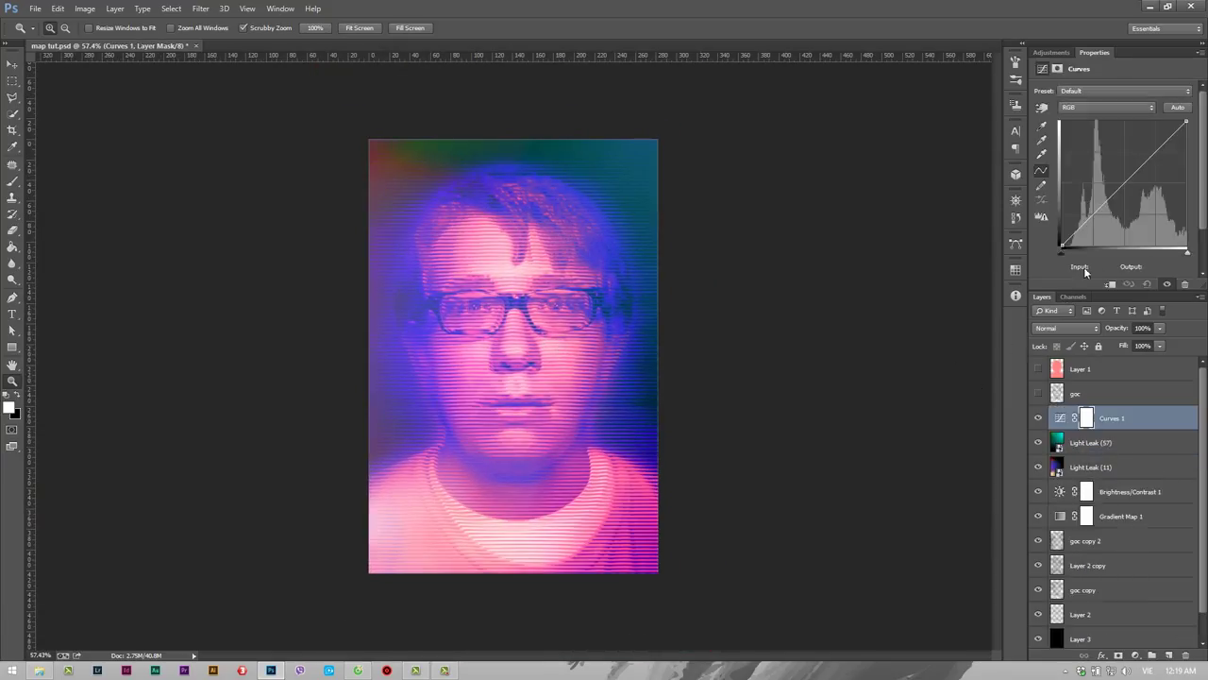
pyautogui.moveTo(1151, 157); pyautogui.dragTo(1148, 151)
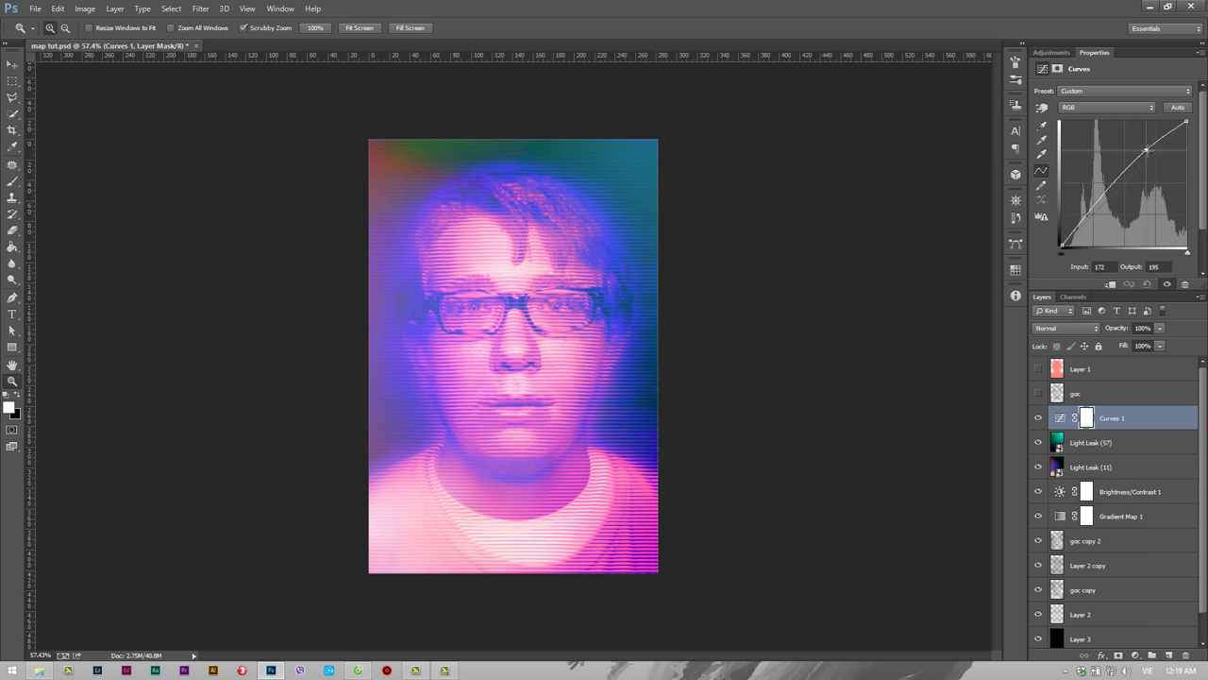
pyautogui.moveTo(1093, 210); pyautogui.dragTo(1097, 215)
pyautogui.click(1148, 152)
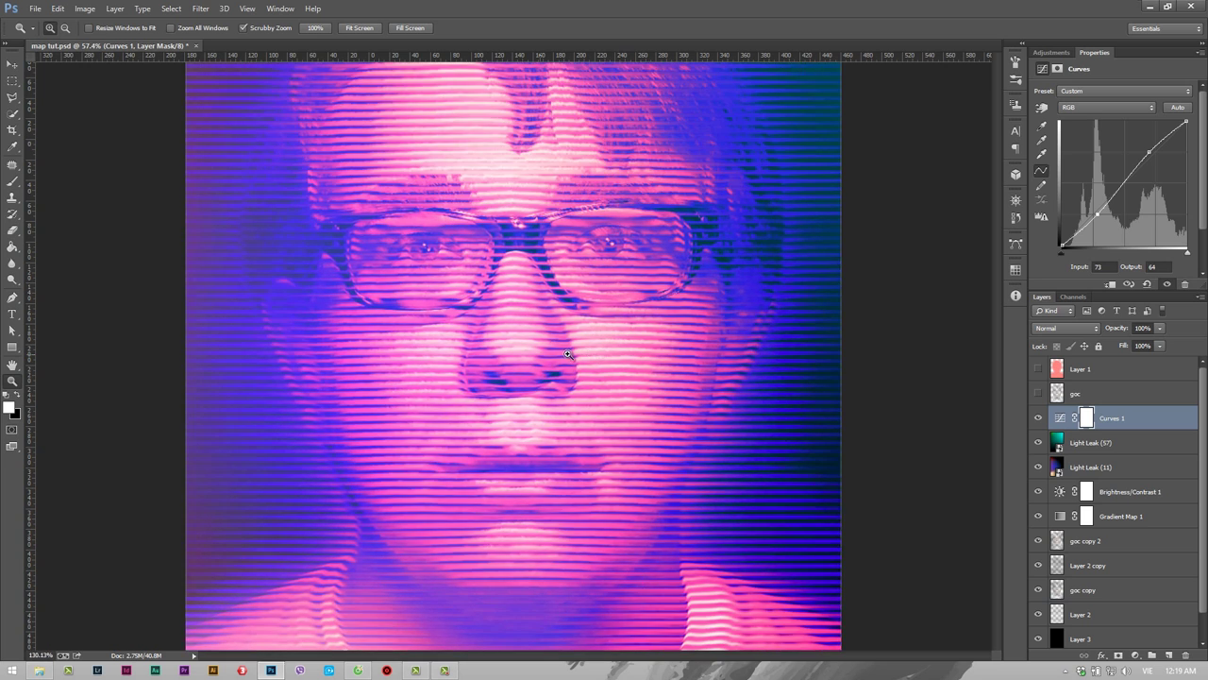
pyautogui.moveTo(540, 355); pyautogui.dragTo(557, 355)
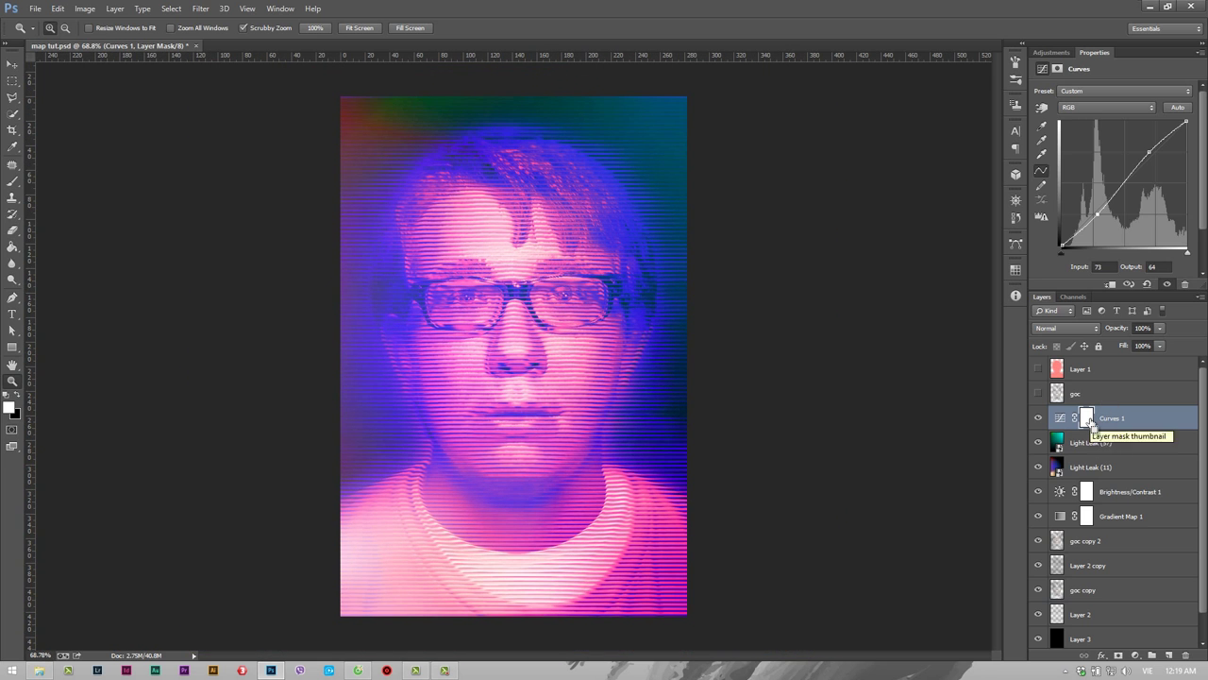
# Stamp visible layers into a new layer, open Liquify and warp the lines near the forehead
pyautogui.hotkey('ctrl', 'alt', 'shift', 'e')
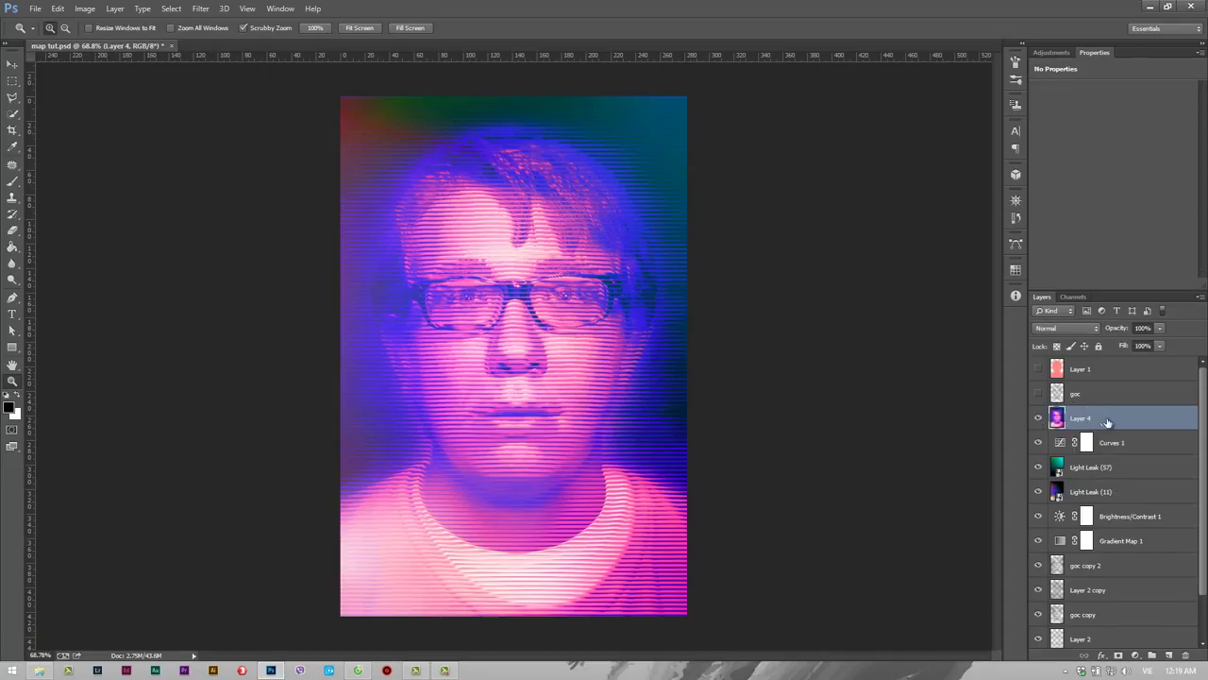
pyautogui.click(201, 9)
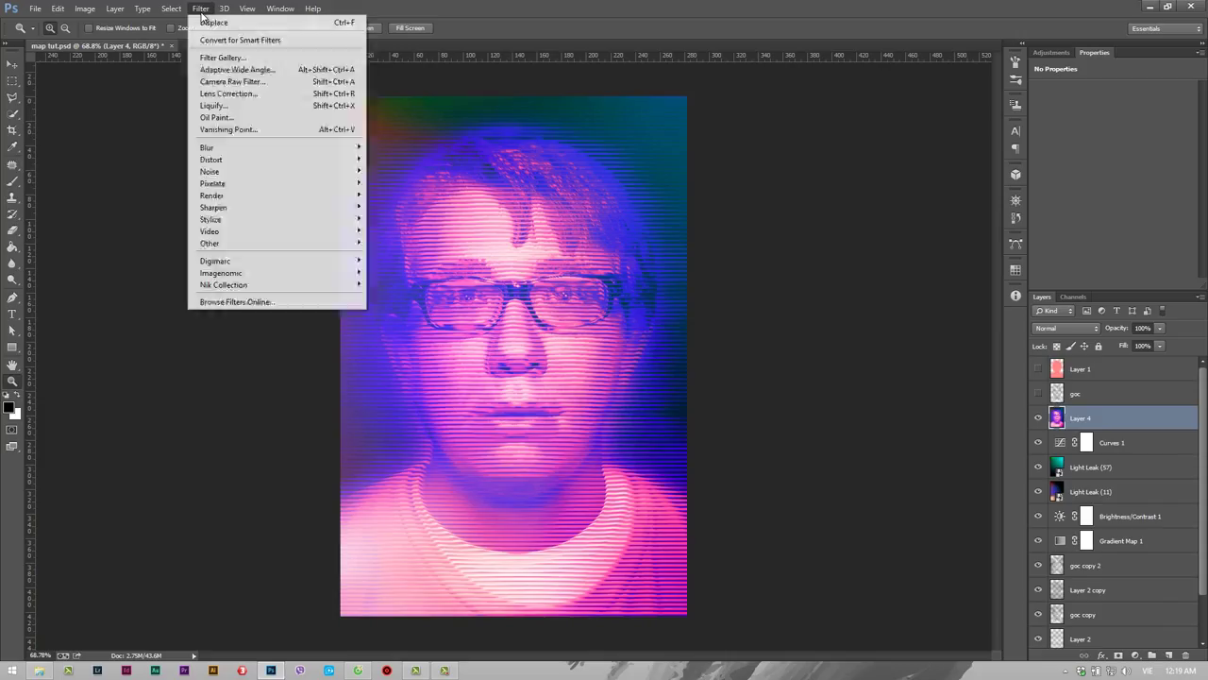
pyautogui.click(213, 105)
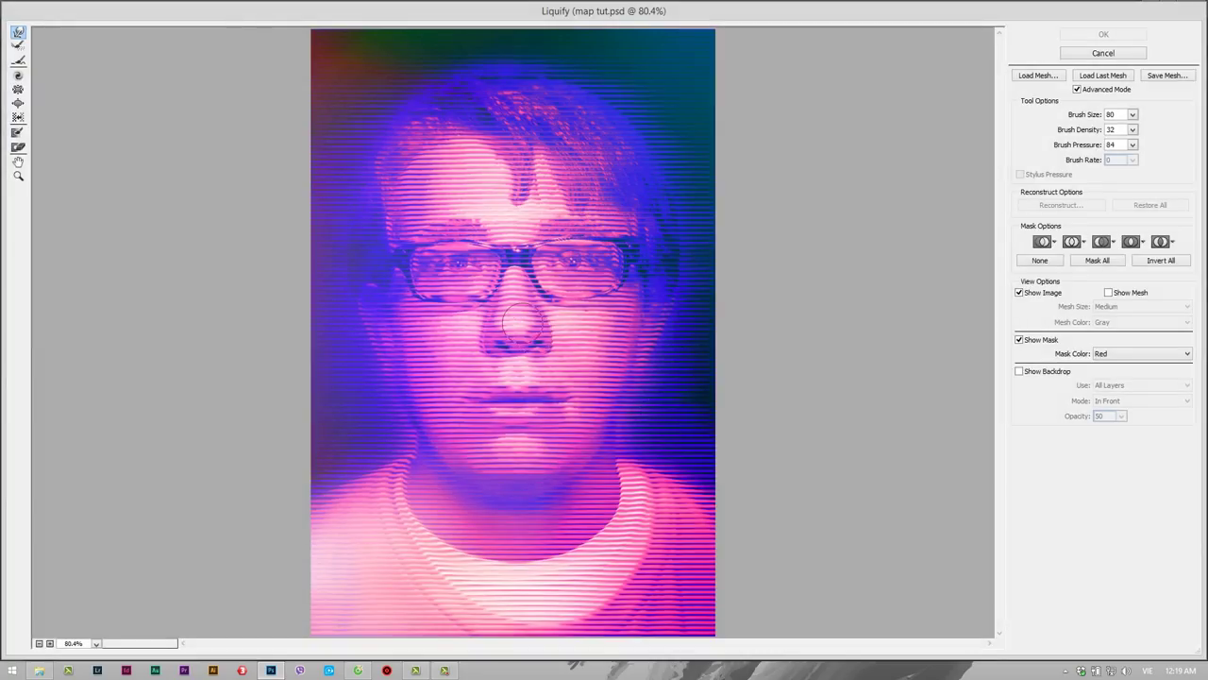
pyautogui.press('[')
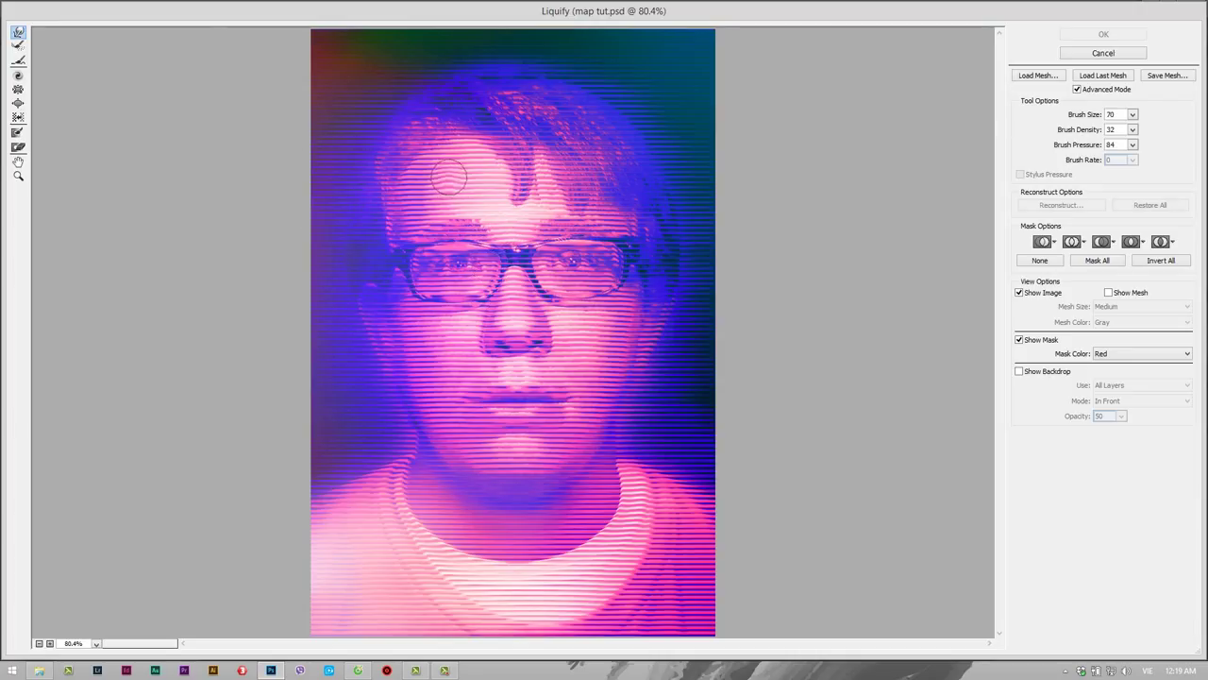
pyautogui.moveTo(450, 181); pyautogui.dragTo(475, 179)
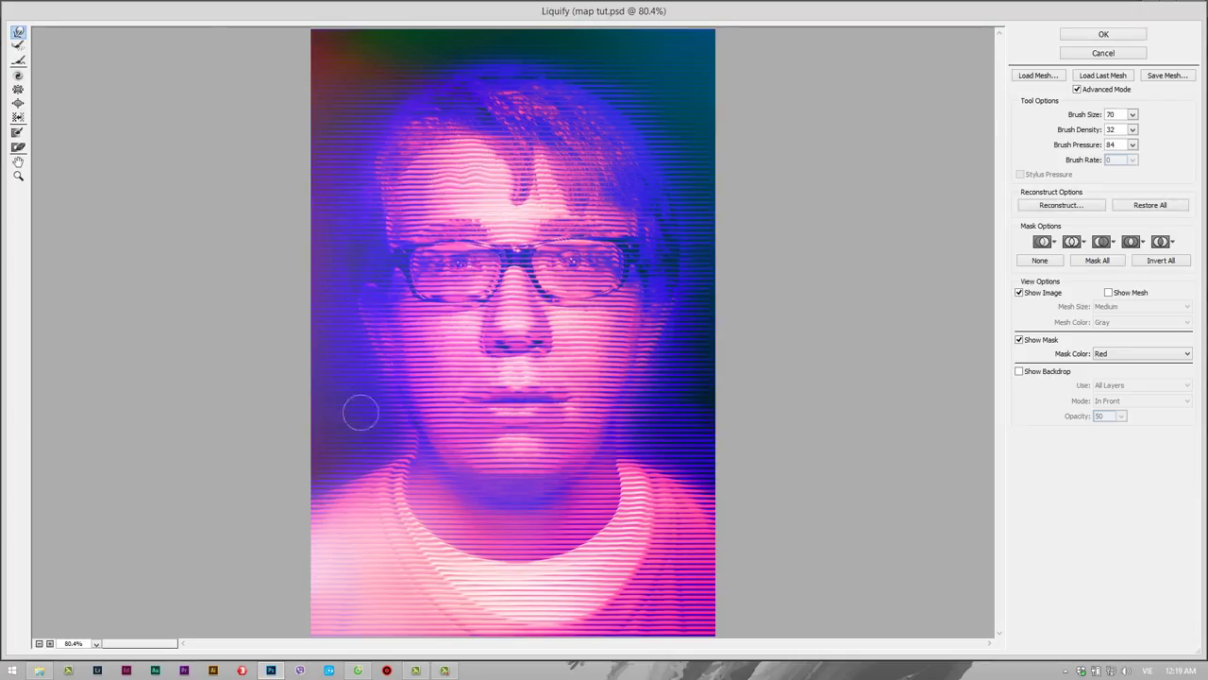
# Resize the Forward Warp brush and push the shirt stripes on the lower left and right
pyautogui.press(']')
pyautogui.press(']')
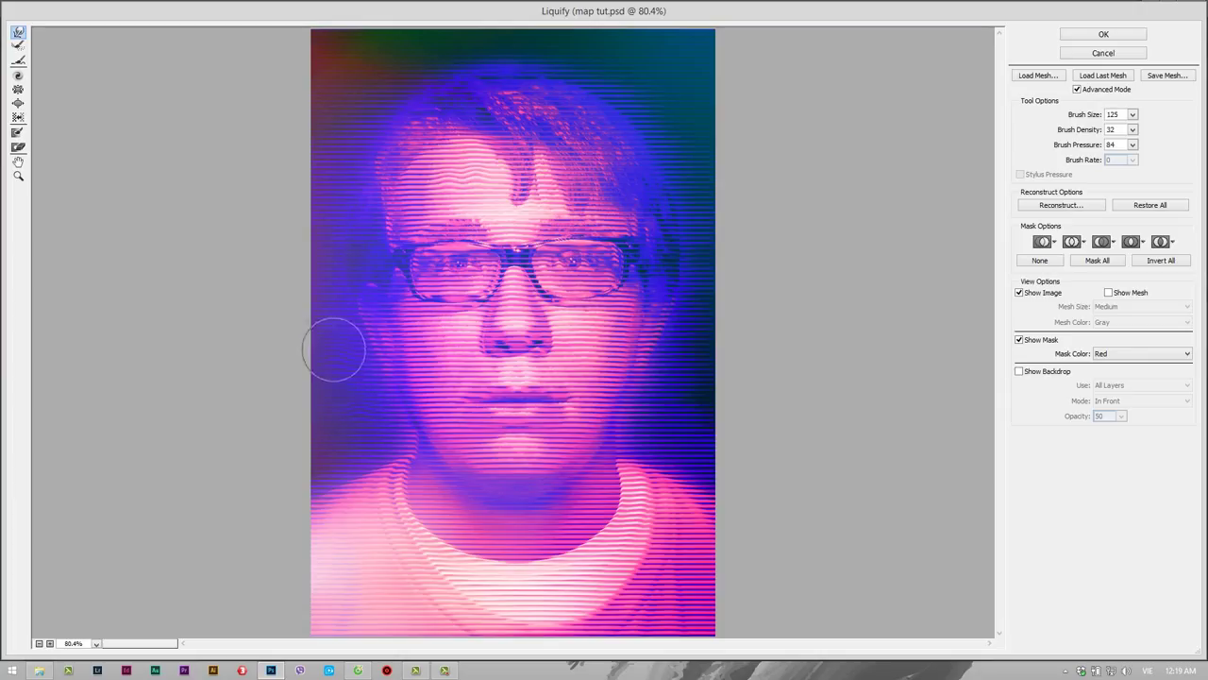
pyautogui.press(']')
pyautogui.press(']')
pyautogui.press('[')
pyautogui.press('[')
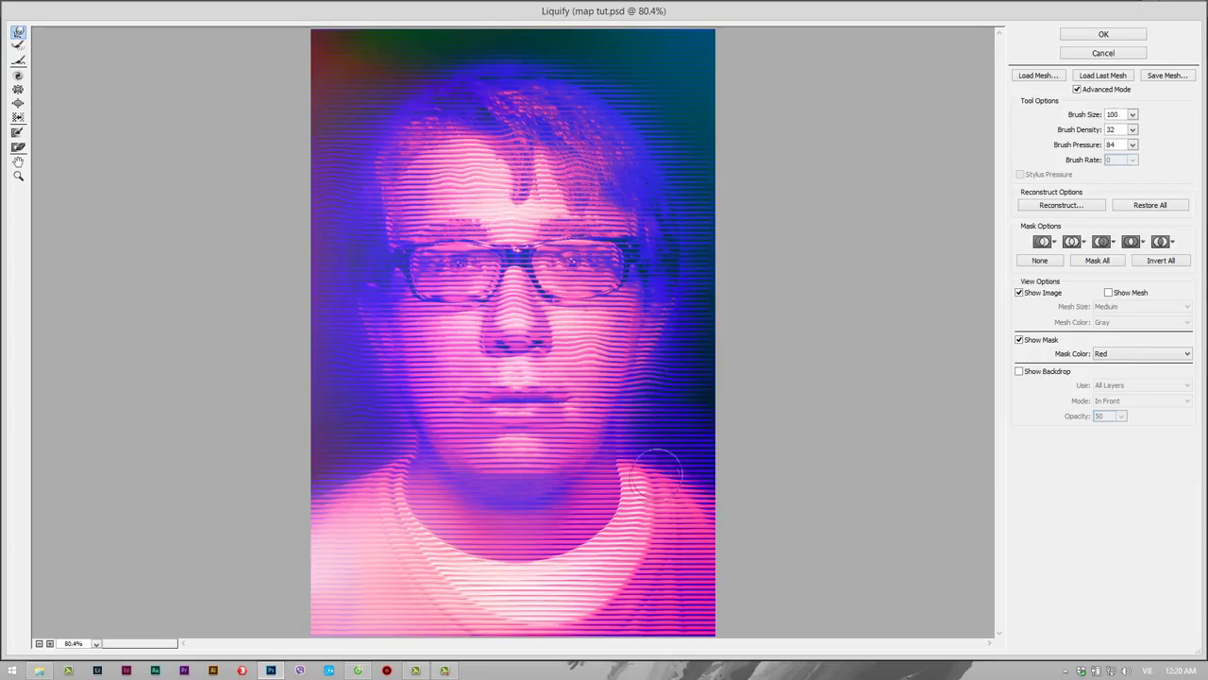
pyautogui.press(']')
pyautogui.press('[')
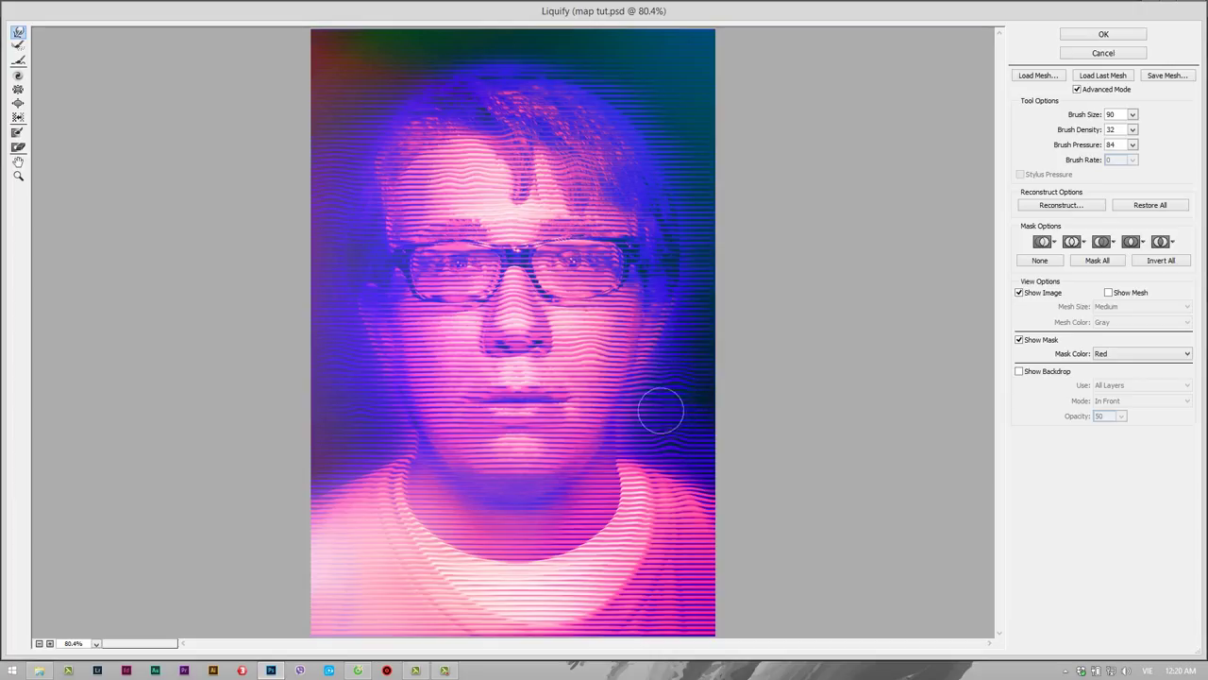
pyautogui.moveTo(361, 571); pyautogui.dragTo(354, 462)
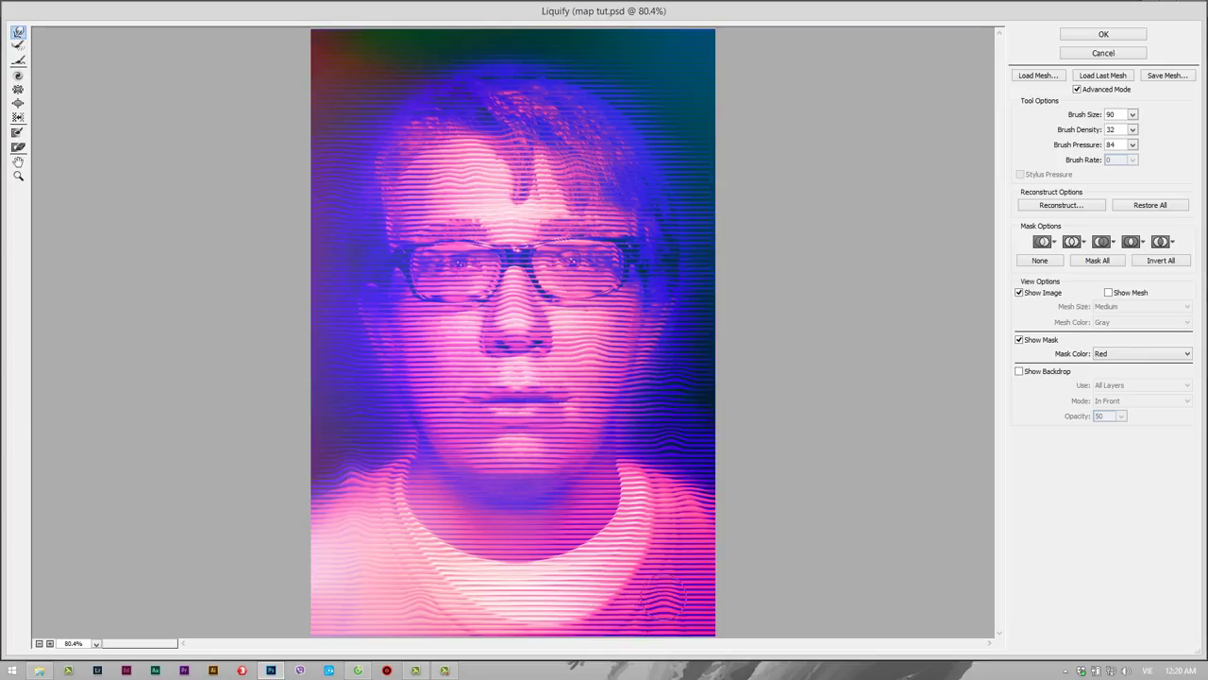
pyautogui.moveTo(661, 604); pyautogui.dragTo(670, 568)
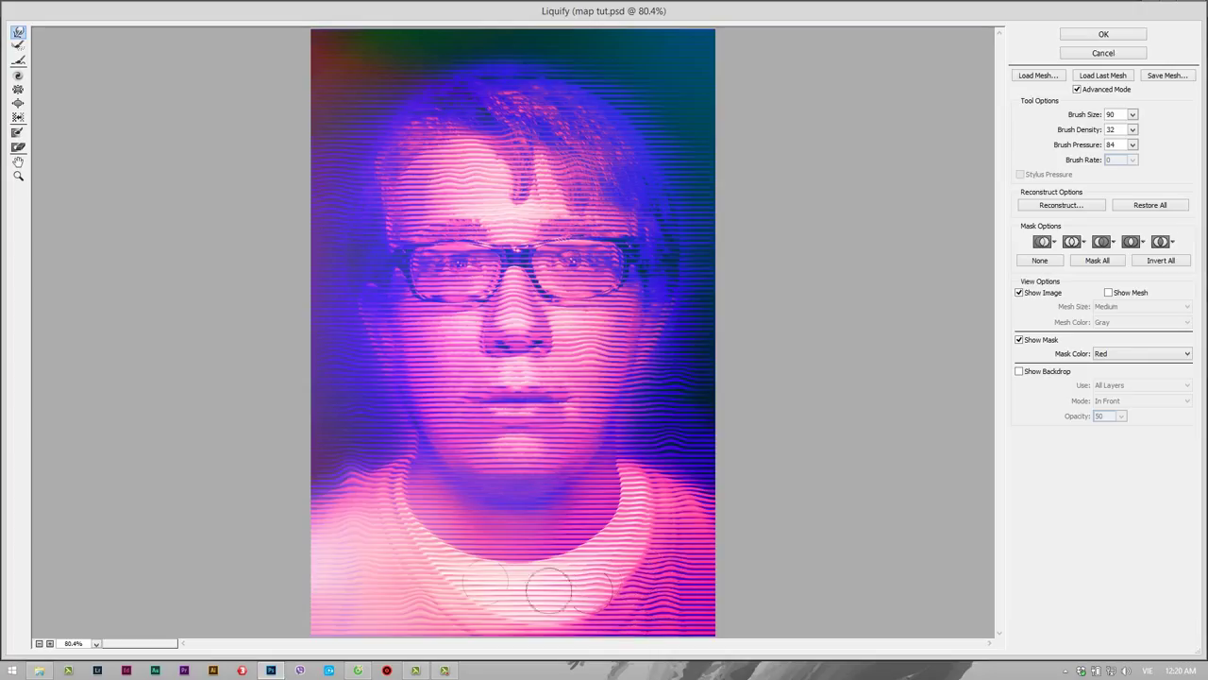
# Halve the brush size and warp the lines along the left and right cheeks
pyautogui.press('[')
pyautogui.press('[')
pyautogui.press('[')
pyautogui.press('[')
pyautogui.press('[')
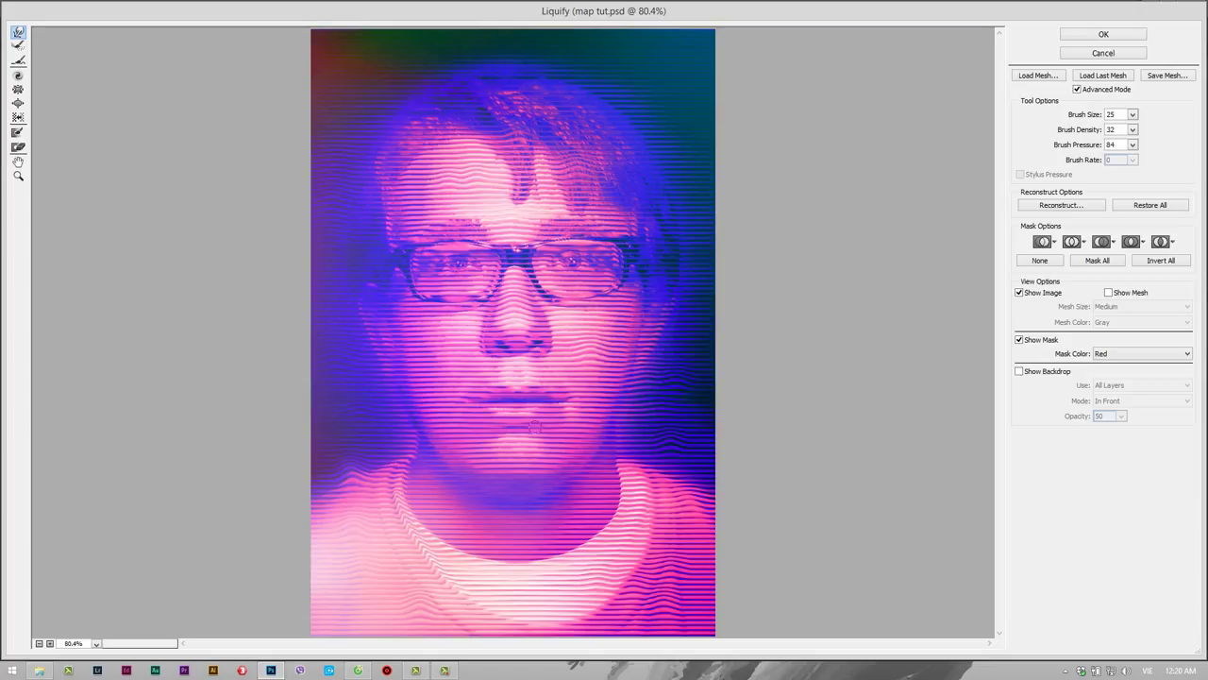
pyautogui.moveTo(384, 364); pyautogui.dragTo(357, 296)
pyautogui.moveTo(641, 365); pyautogui.dragTo(669, 297)
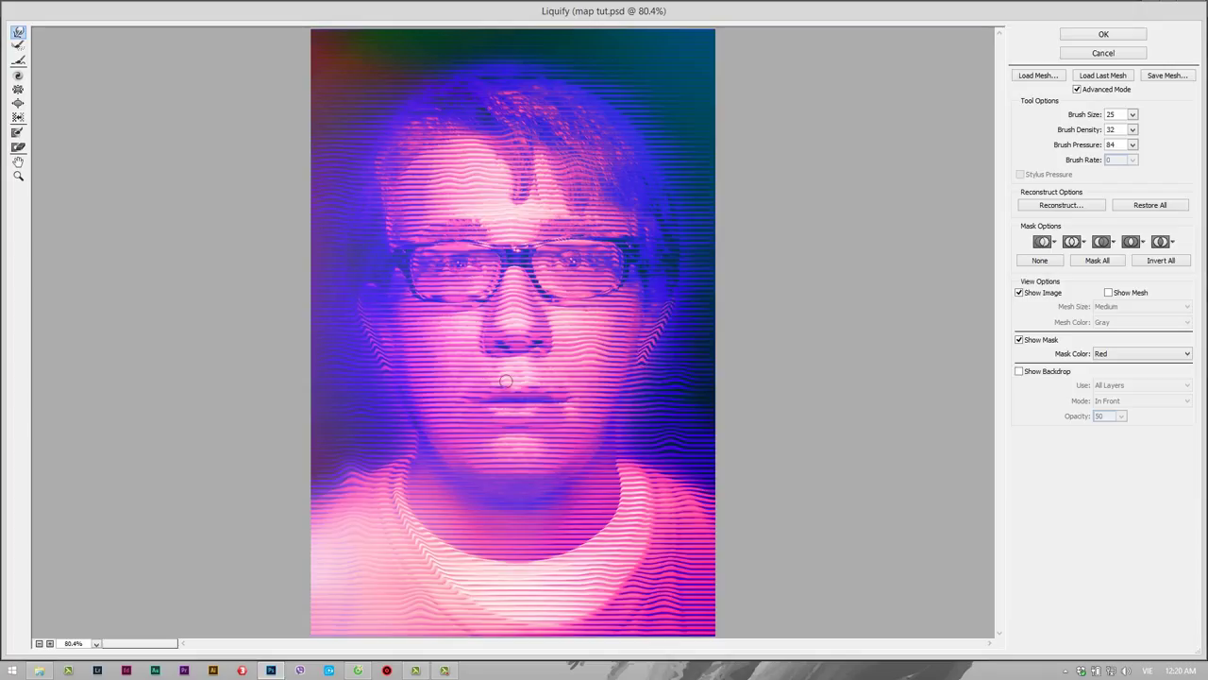
pyautogui.press('alt')
pyautogui.press(']')
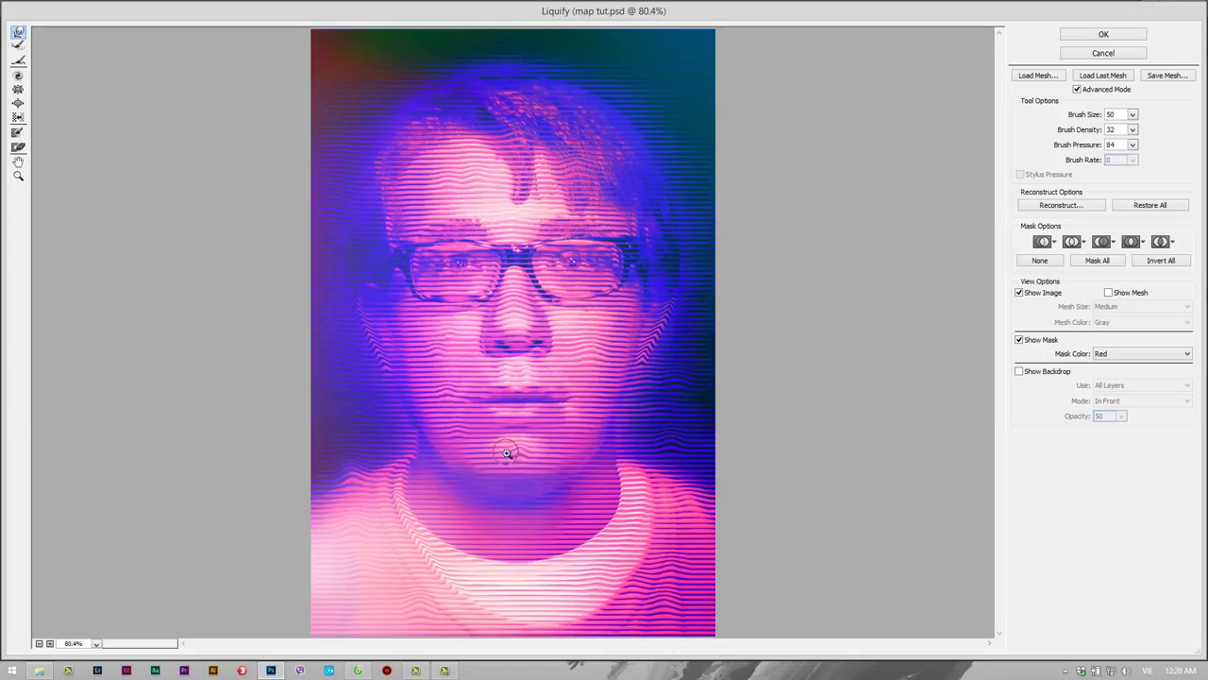
pyautogui.press(']')
pyautogui.press(']')
pyautogui.press(']')
pyautogui.press(']')
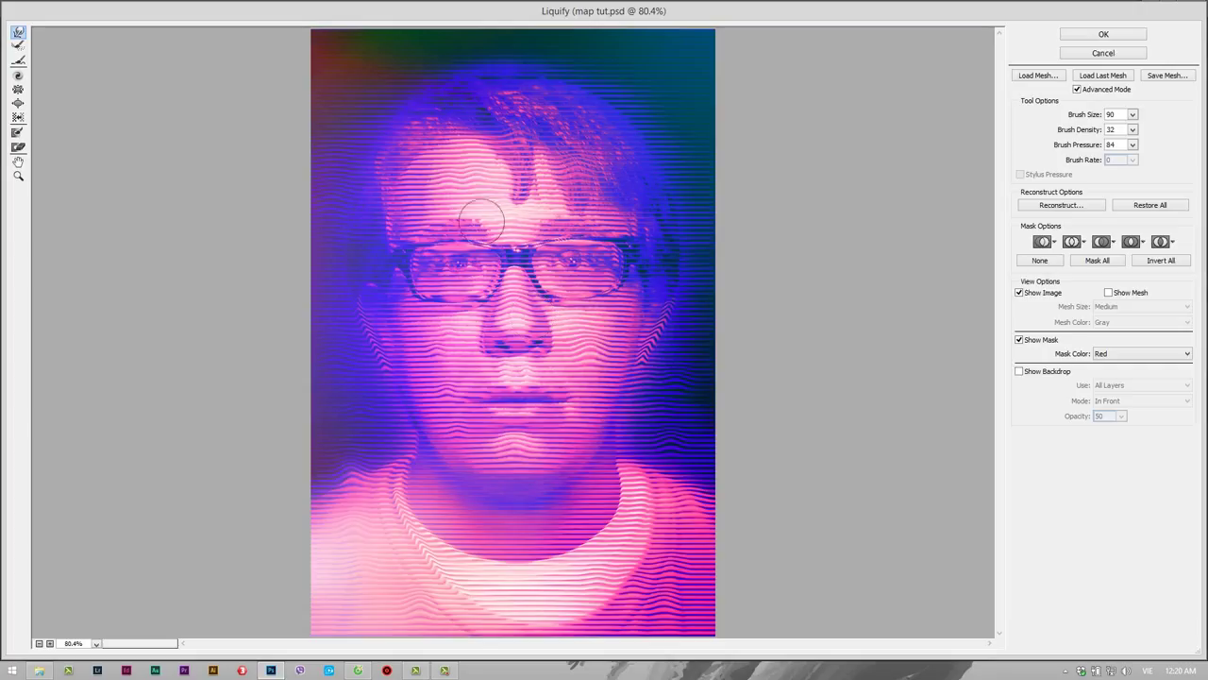
pyautogui.press('[')
pyautogui.press('[')
pyautogui.press('[')
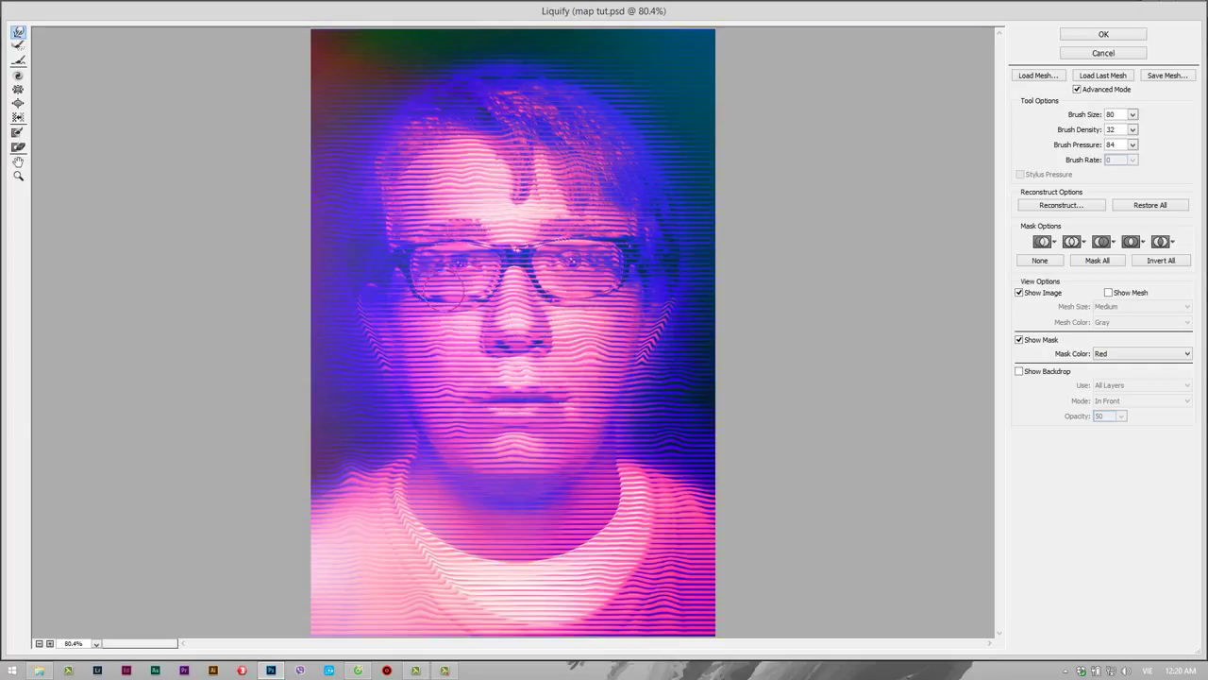
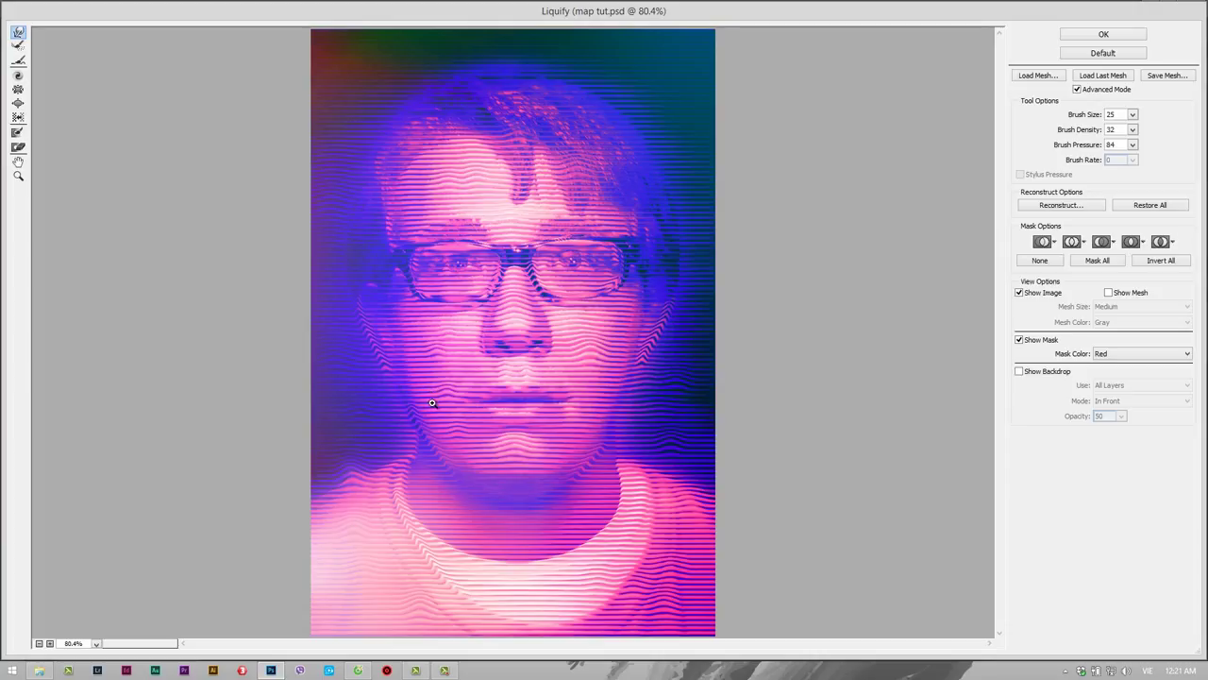
# In Liquify, push the top hair strands and smear the right edge downward with brush sizes 50–100, undoing a stray left-edge smear
pyautogui.press('alt')
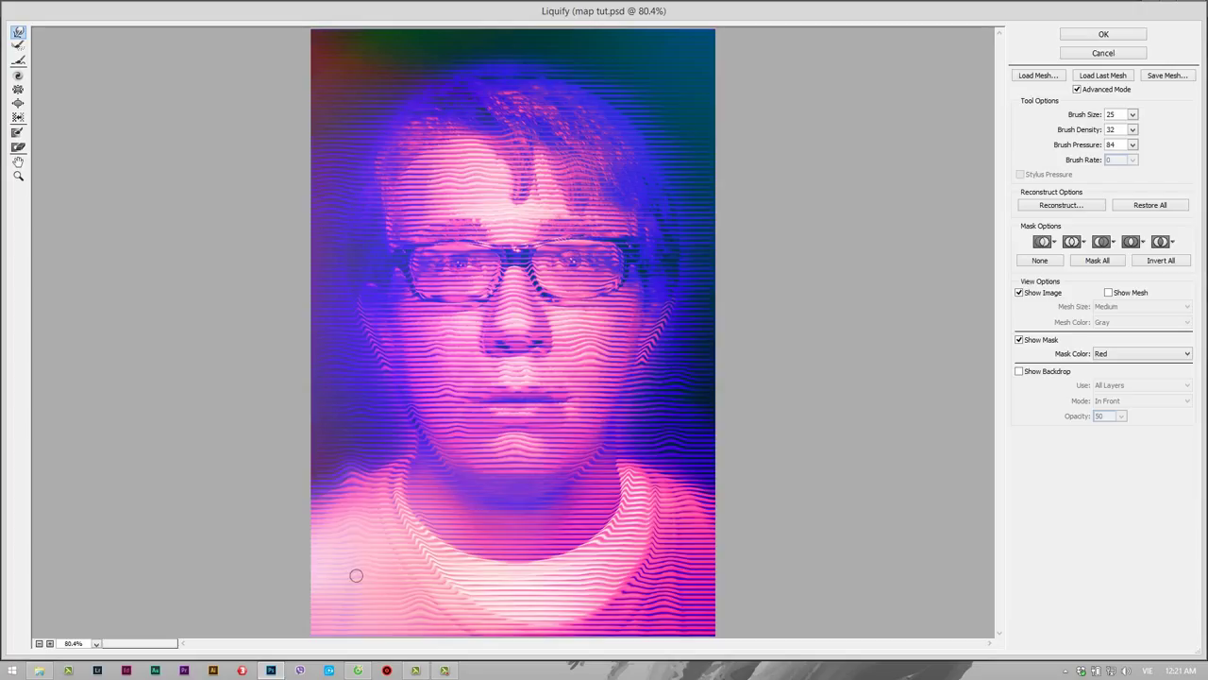
pyautogui.press(']')
pyautogui.press(']')
pyautogui.press(']')
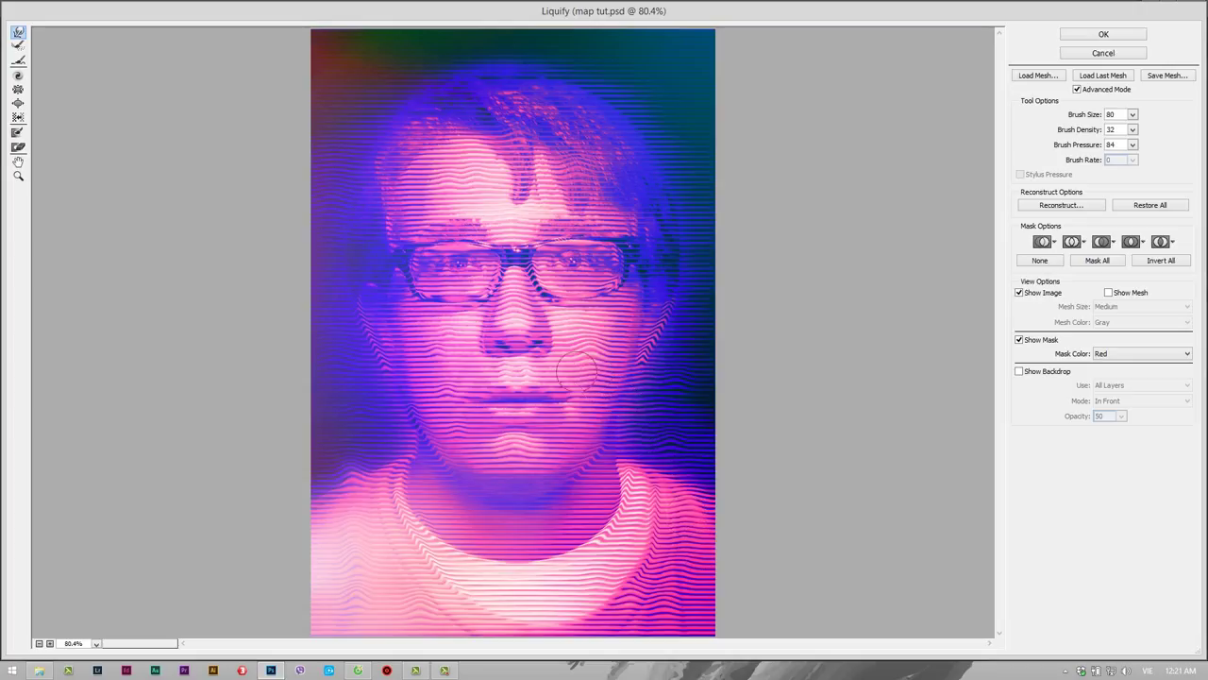
pyautogui.press('[')
pyautogui.press('[')
pyautogui.press('[')
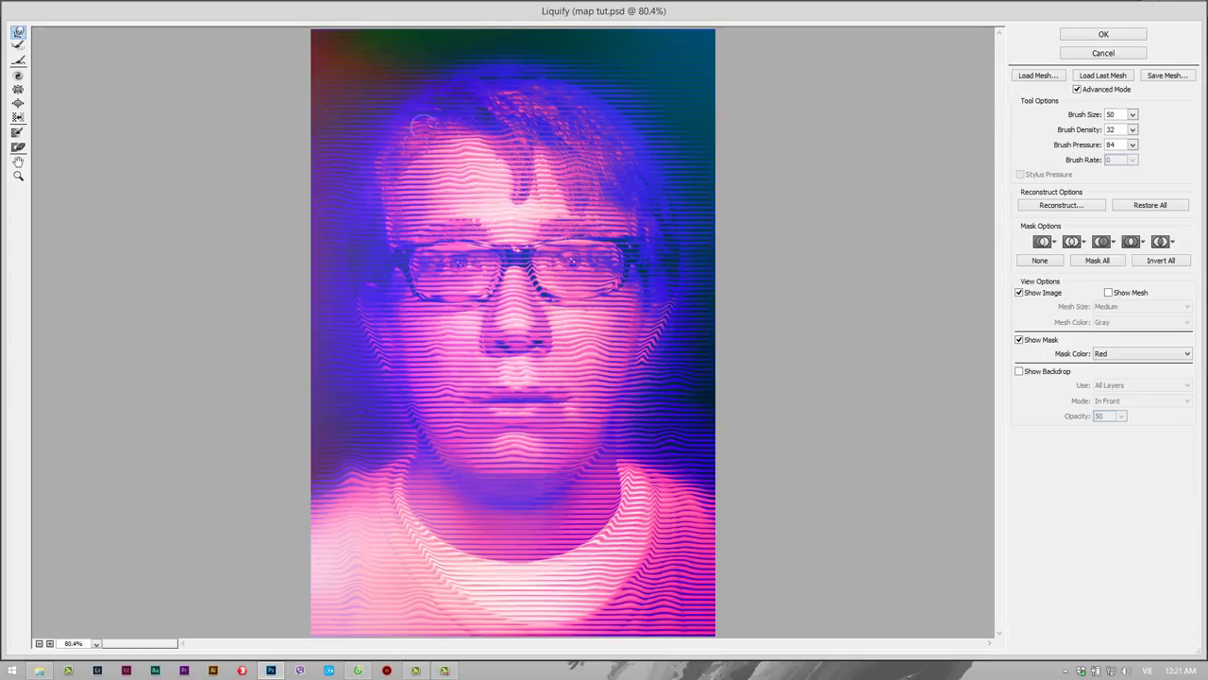
pyautogui.moveTo(515, 141)
pyautogui.mouseDown()
pyautogui.moveTo(543, 102)
pyautogui.moveTo(462, 141)
pyautogui.mouseUp()
pyautogui.press(']')
pyautogui.press(']')
pyautogui.press(']')
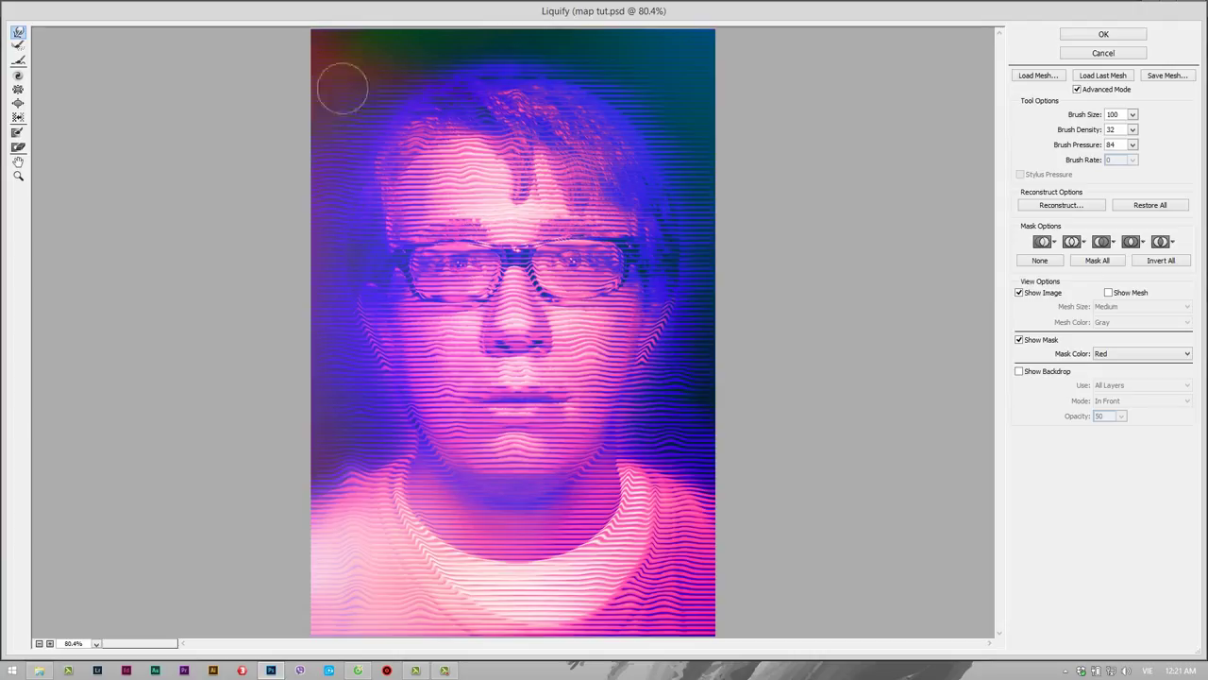
pyautogui.press(']')
pyautogui.press(']')
pyautogui.moveTo(674, 54); pyautogui.dragTo(701, 301)
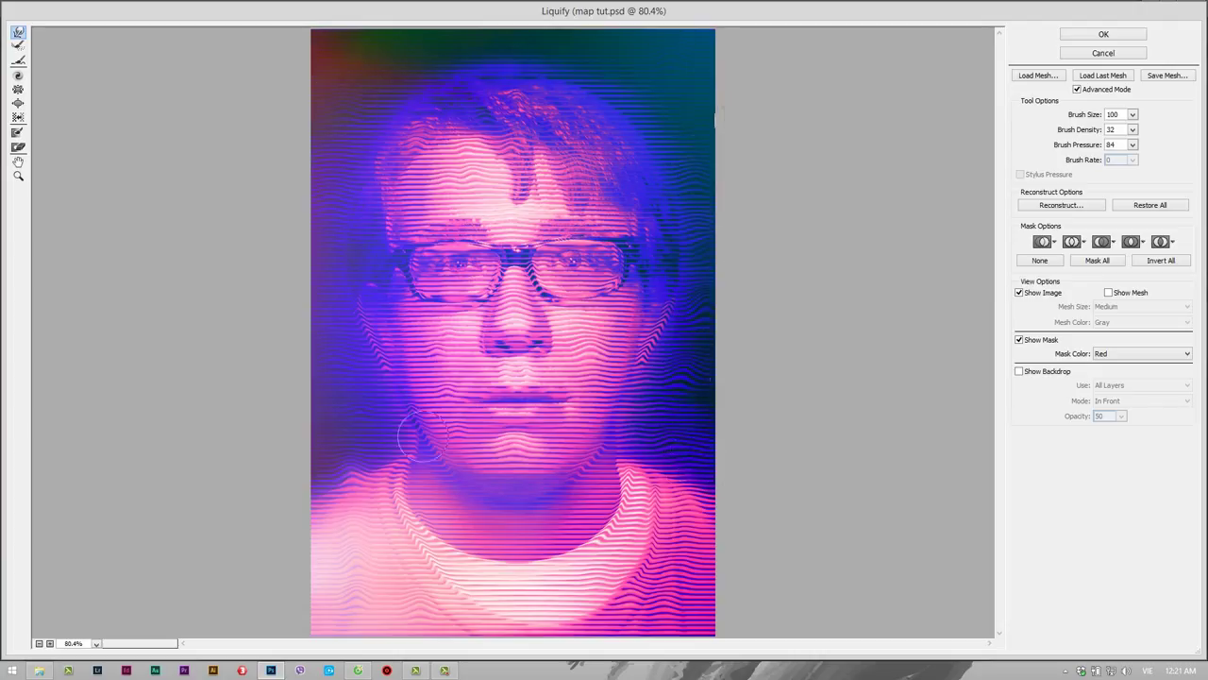
pyautogui.moveTo(338, 423); pyautogui.dragTo(326, 410)
pyautogui.hotkey('ctrl', 'z')
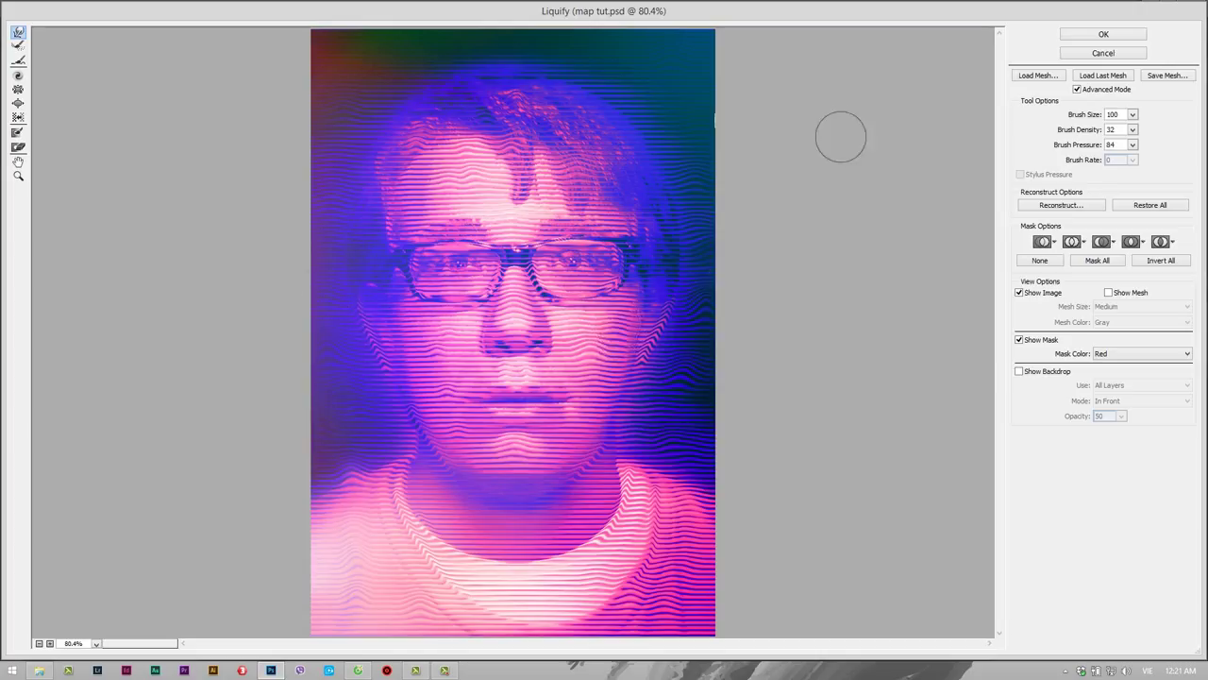
# Apply the Liquify warp to Layer 4, then make the goc layer visible and select it
pyautogui.click(1098, 35)
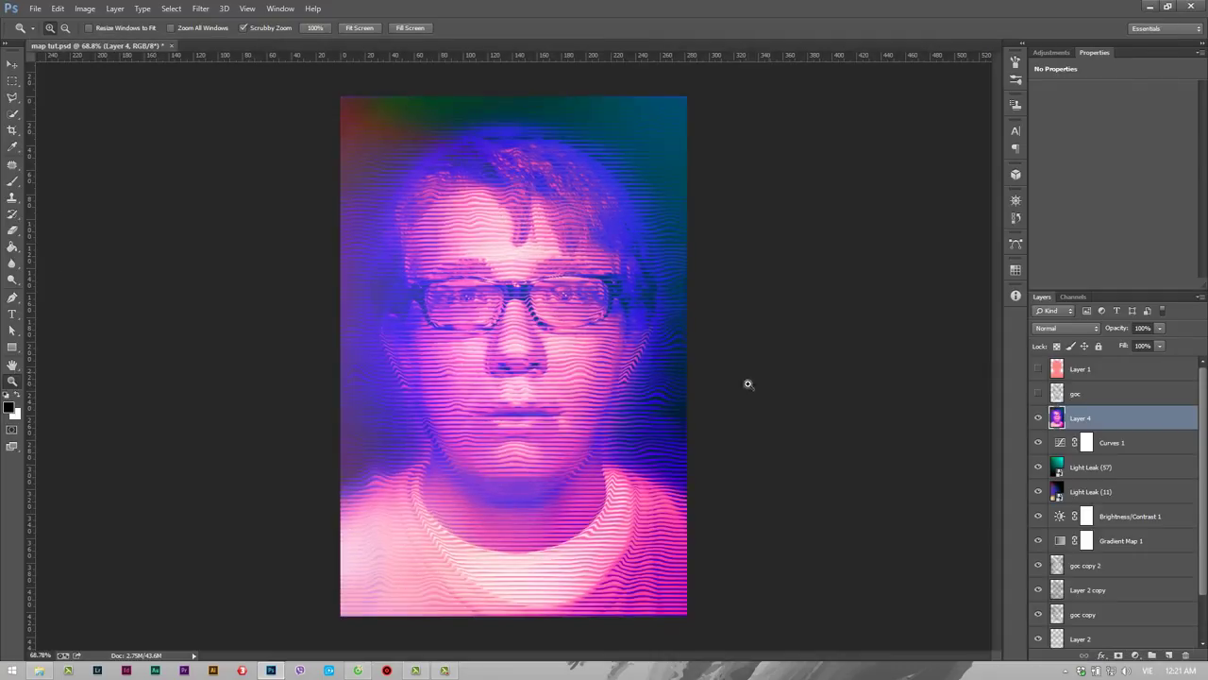
pyautogui.click(1038, 394)
pyautogui.click(1089, 399)
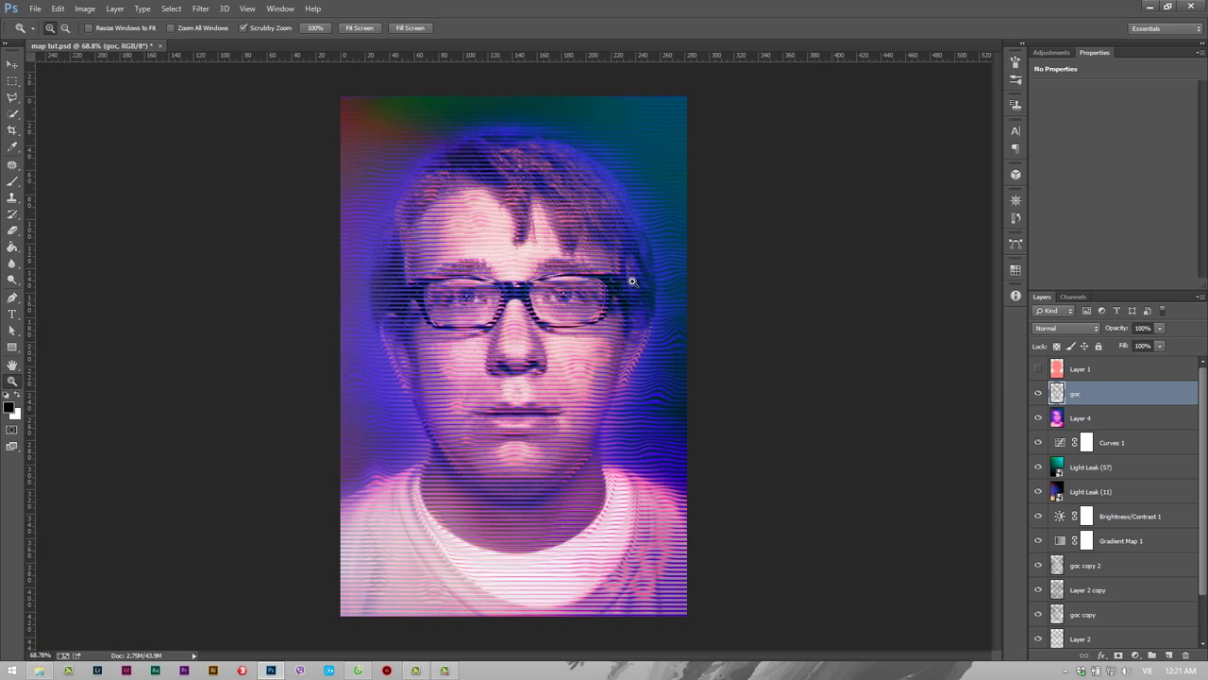
pyautogui.click(201, 8)
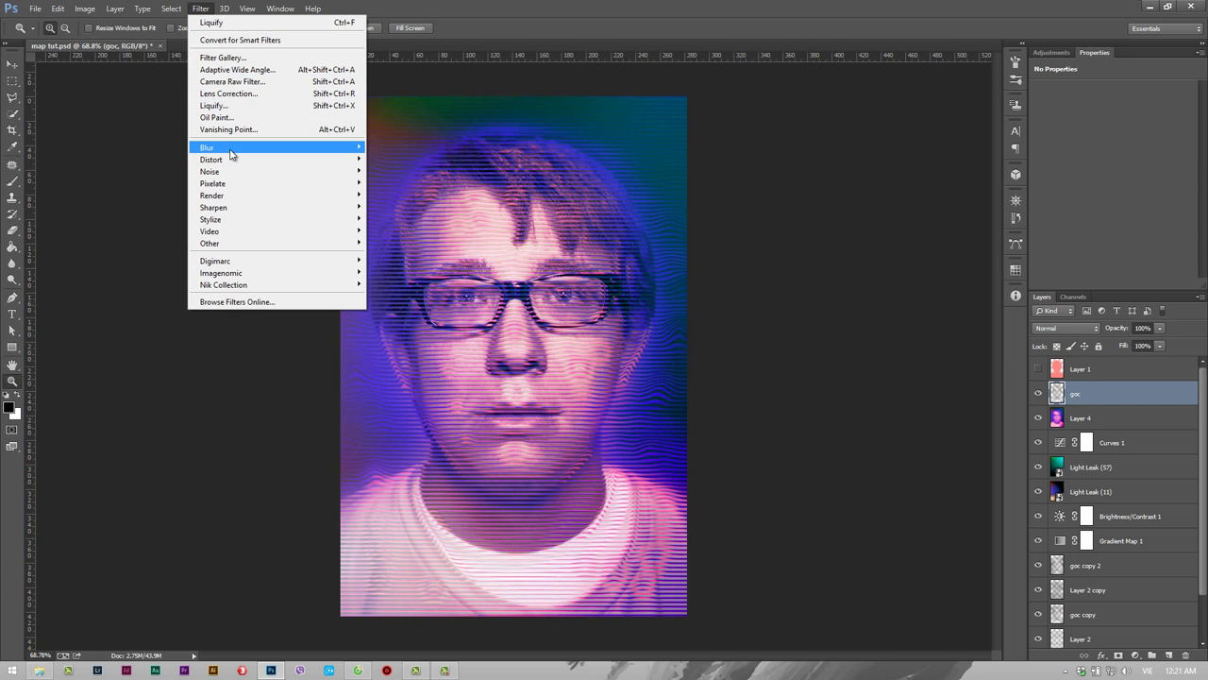
# Apply Distort > Wave to goc, settling on Sine with wavelength 344–422 and amplitude 20–260
pyautogui.moveTo(211, 160)
pyautogui.click(128, 242)
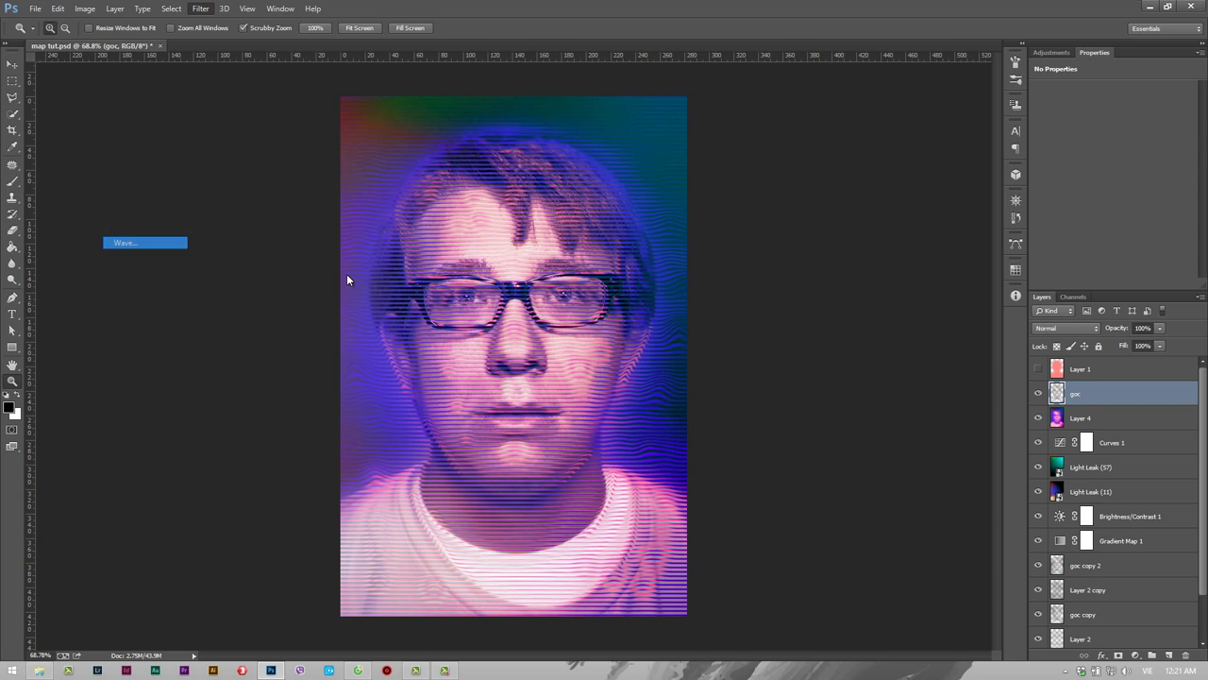
pyautogui.moveTo(525, 142); pyautogui.dragTo(690, 127)
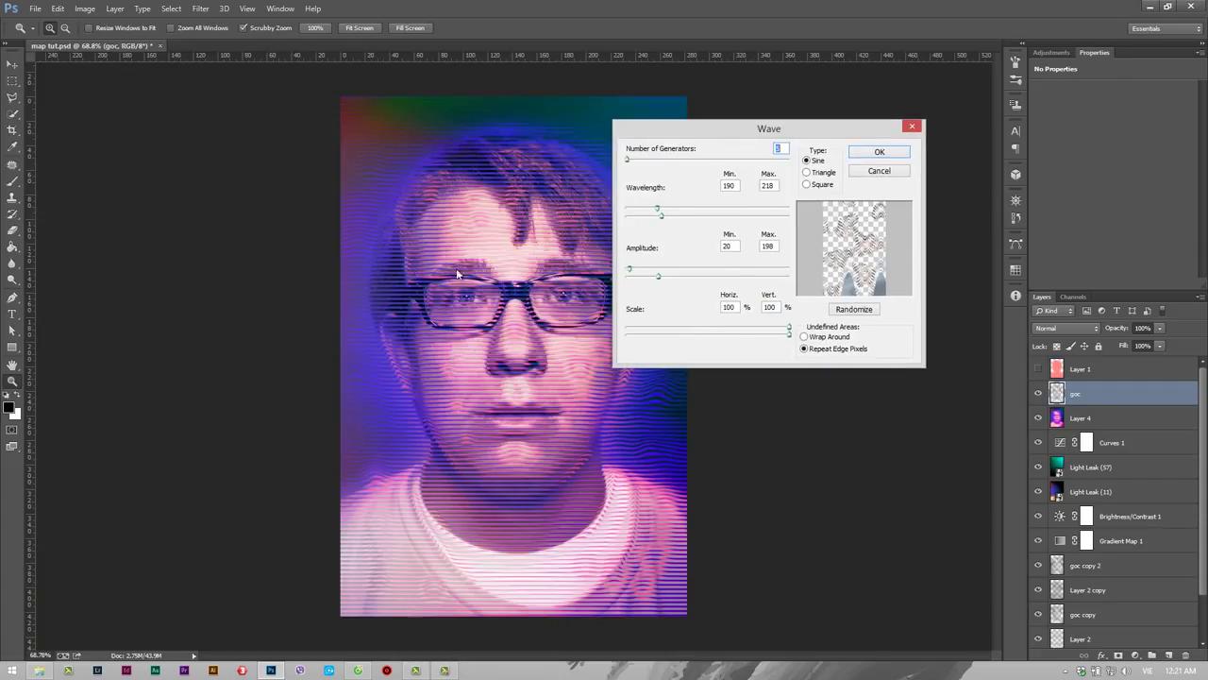
pyautogui.click(818, 185)
pyautogui.click(819, 173)
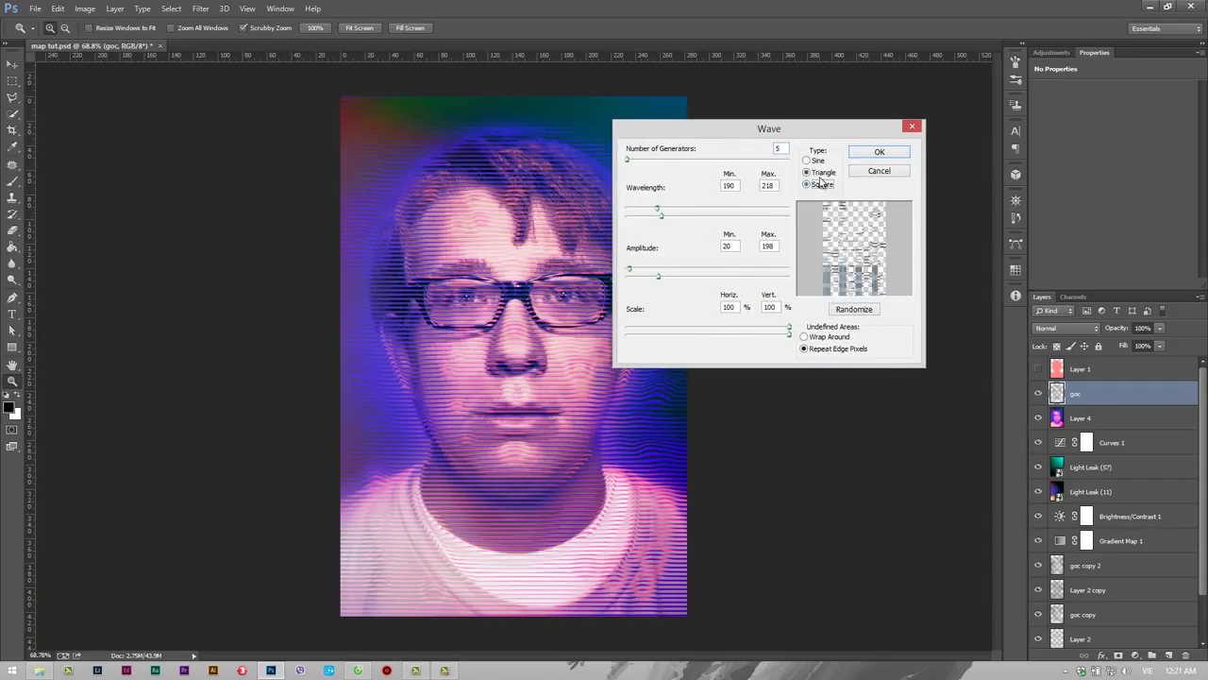
pyautogui.click(818, 185)
pyautogui.click(815, 161)
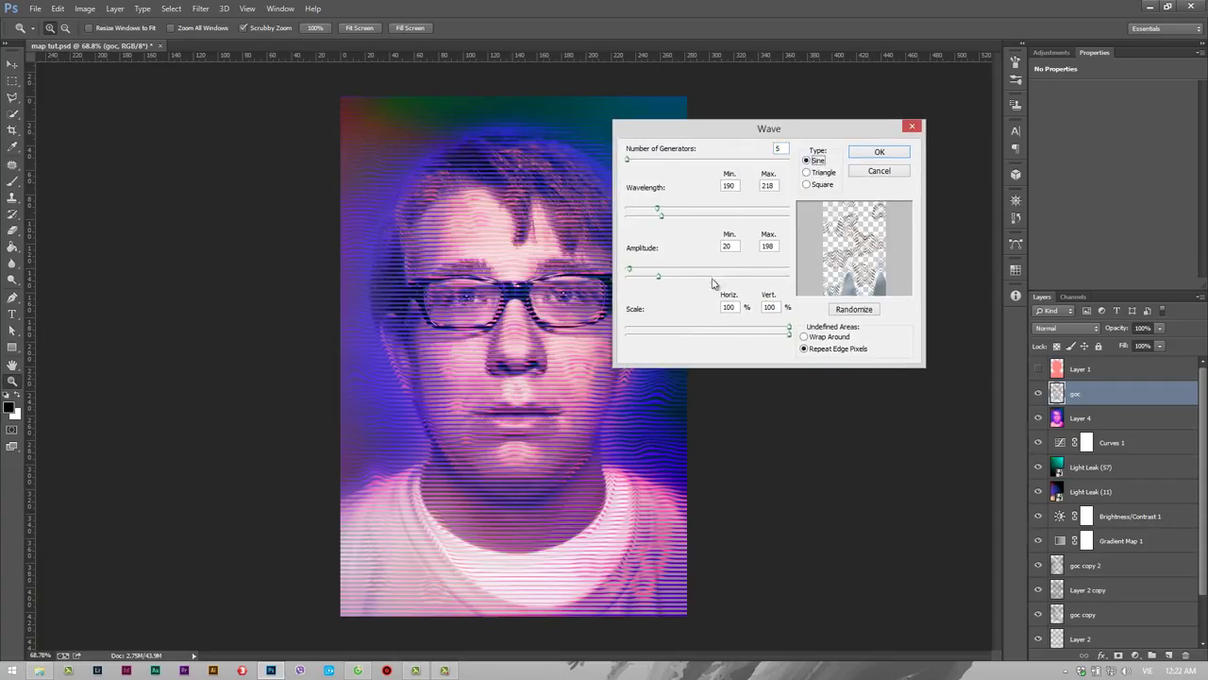
pyautogui.moveTo(659, 280)
pyautogui.mouseDown()
pyautogui.moveTo(676, 284)
pyautogui.moveTo(665, 277)
pyautogui.mouseUp()
pyautogui.moveTo(657, 216)
pyautogui.mouseDown()
pyautogui.moveTo(637, 220)
pyautogui.moveTo(696, 216)
pyautogui.mouseUp()
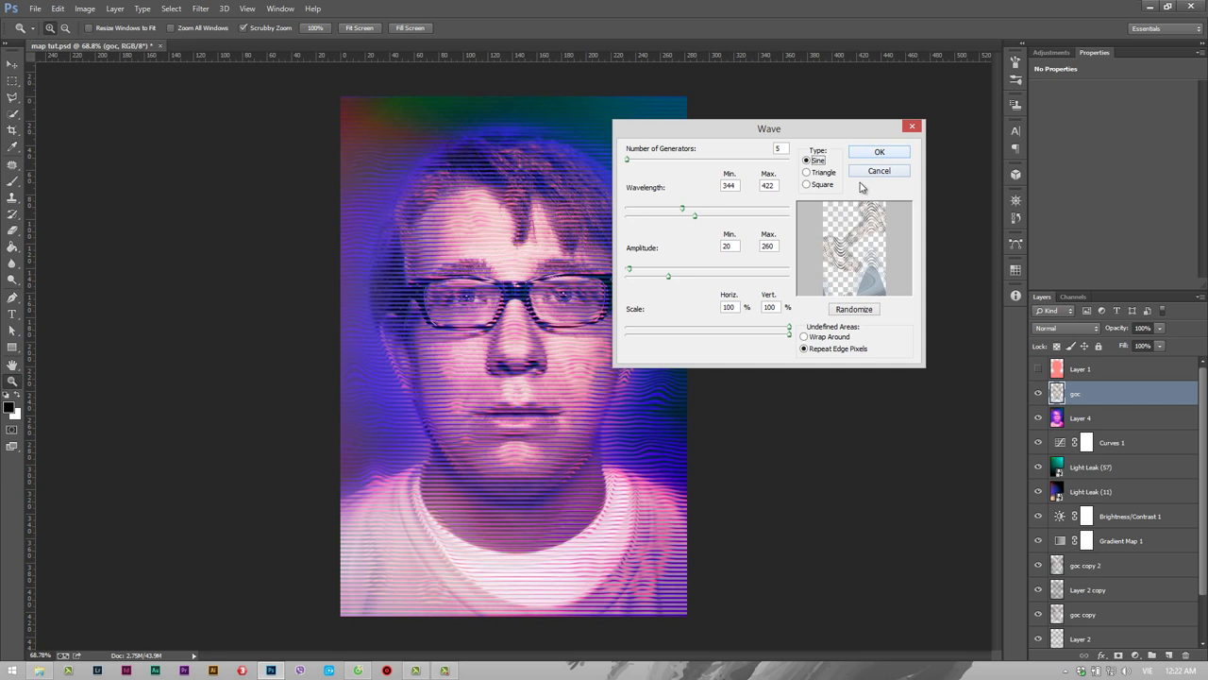
pyautogui.click(879, 153)
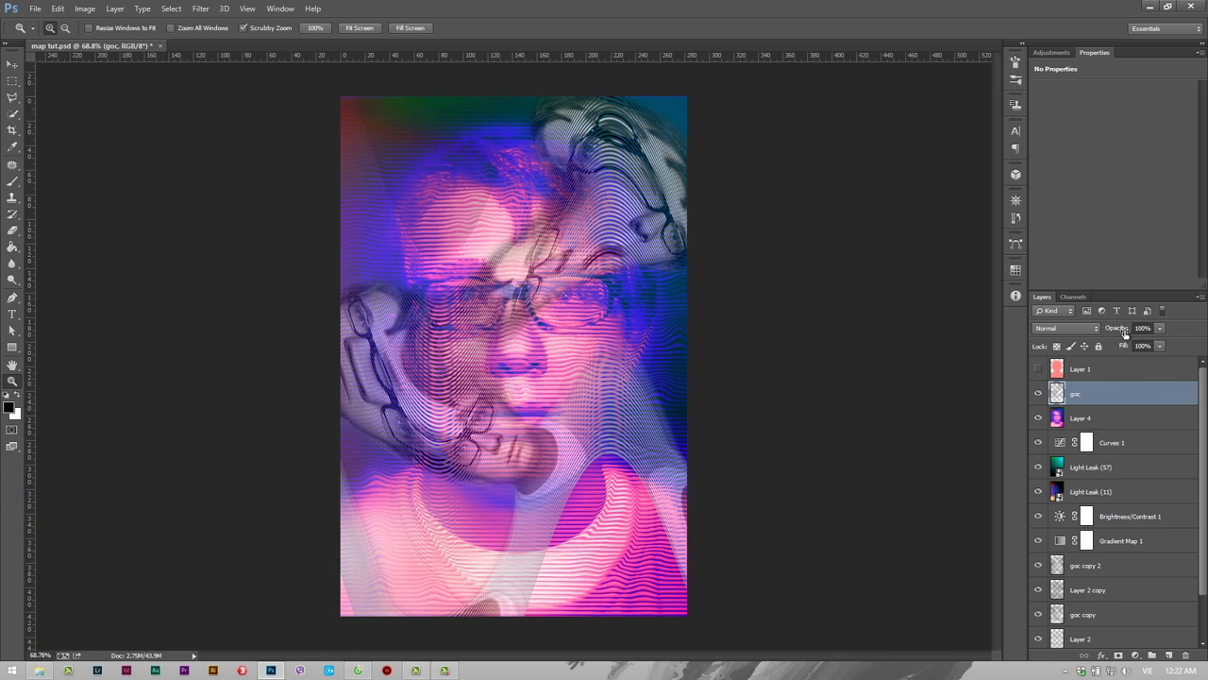
# Drop the goc layer's opacity to 12% and zoom out slightly on the portrait
pyautogui.moveTo(1114, 397); pyautogui.dragTo(1111, 397)
pyautogui.moveTo(1100, 331); pyautogui.dragTo(1068, 345)
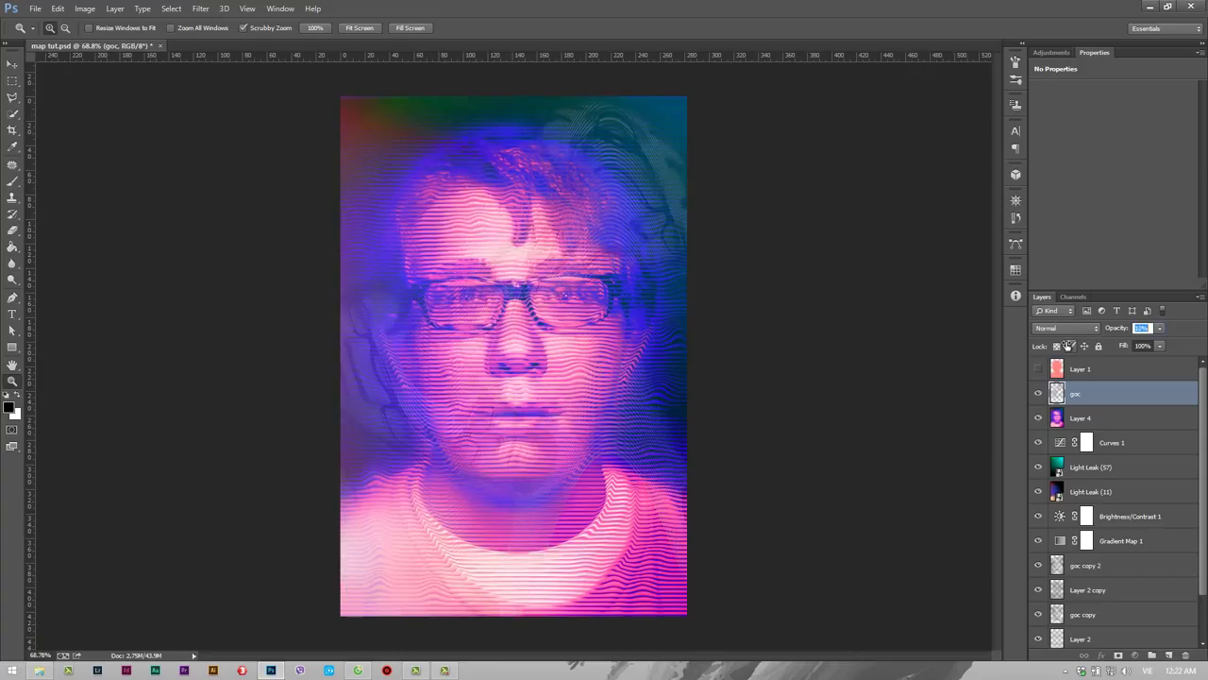
pyautogui.write('12')
pyautogui.press('Return')
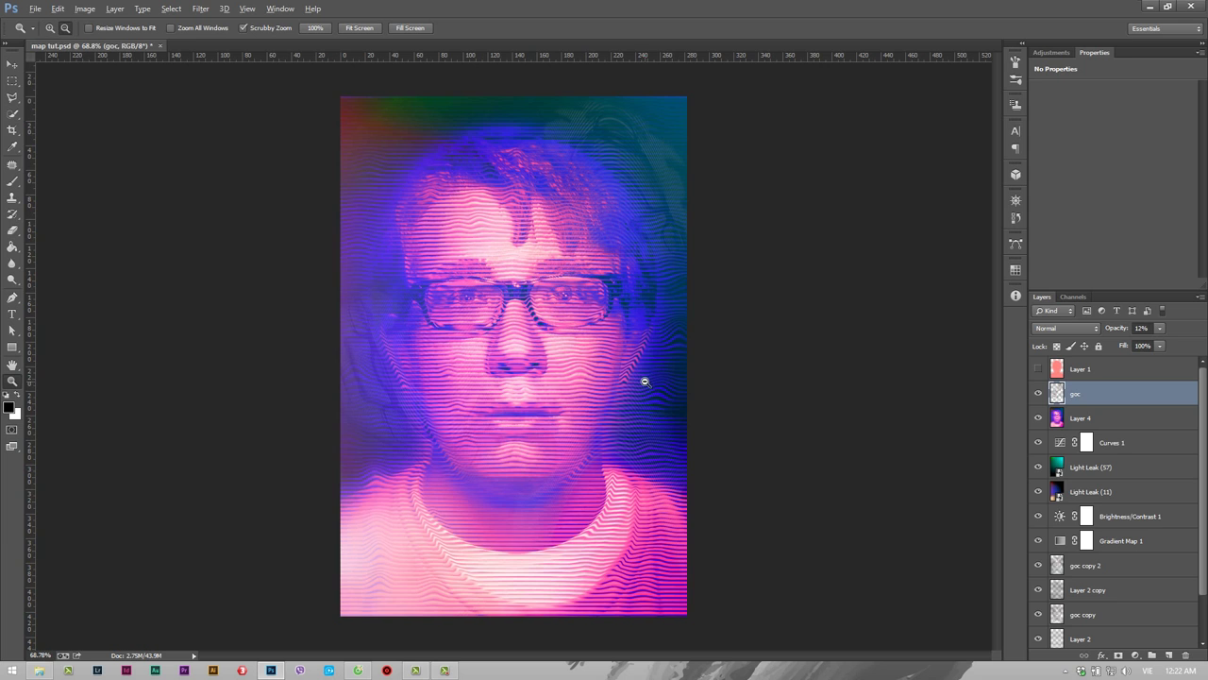
pyautogui.moveTo(641, 381); pyautogui.dragTo(574, 386)
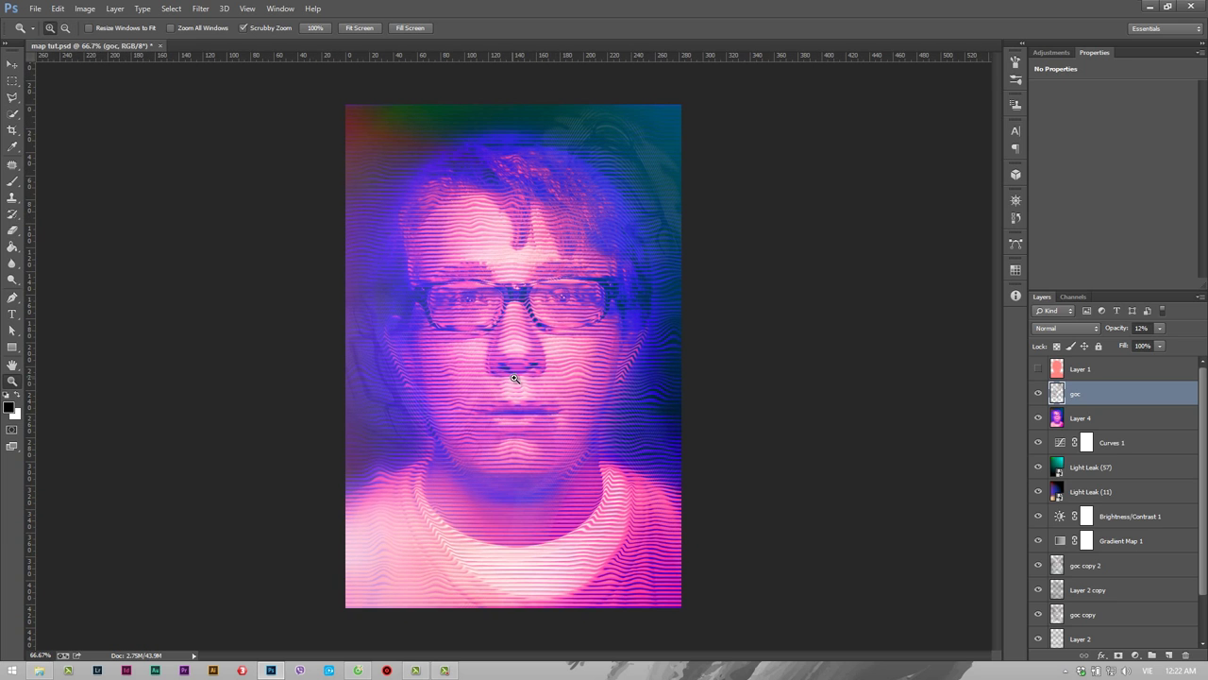